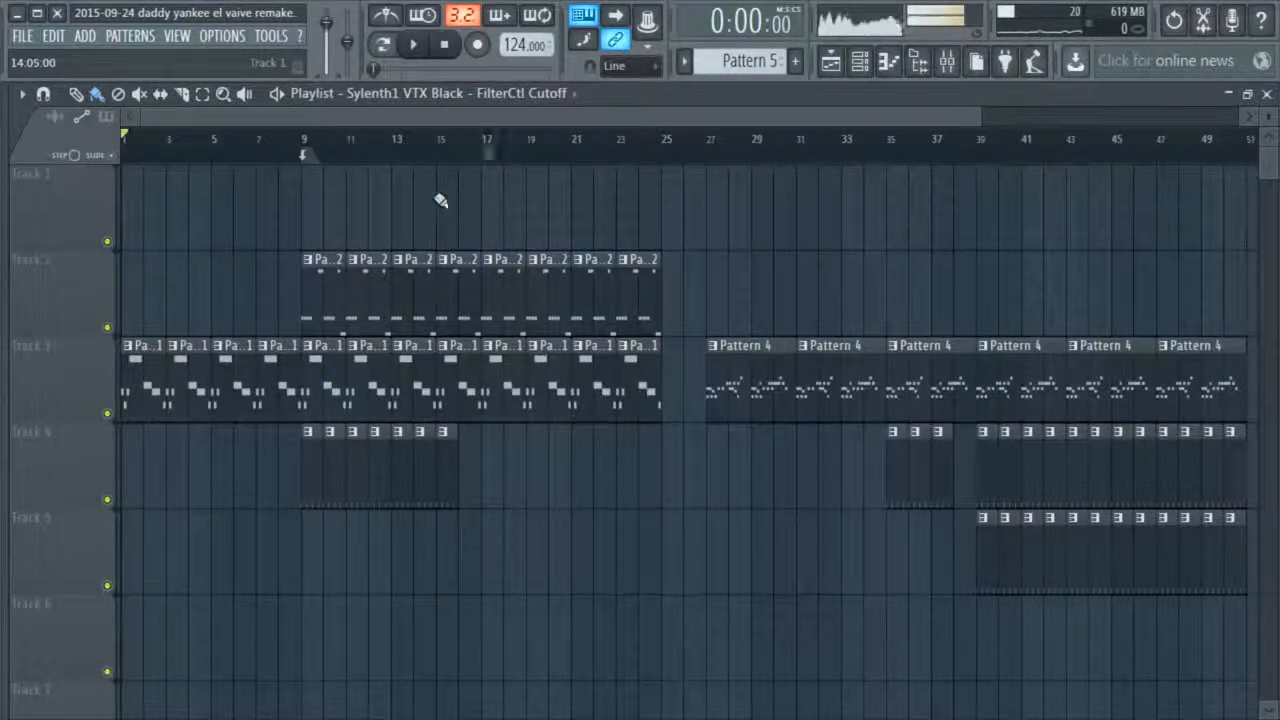
# Inspect the preset loaded in the first Sylenth1 channel and return to the playlist
pyautogui.moveTo(522, 58); pyautogui.dragTo(522, 58)
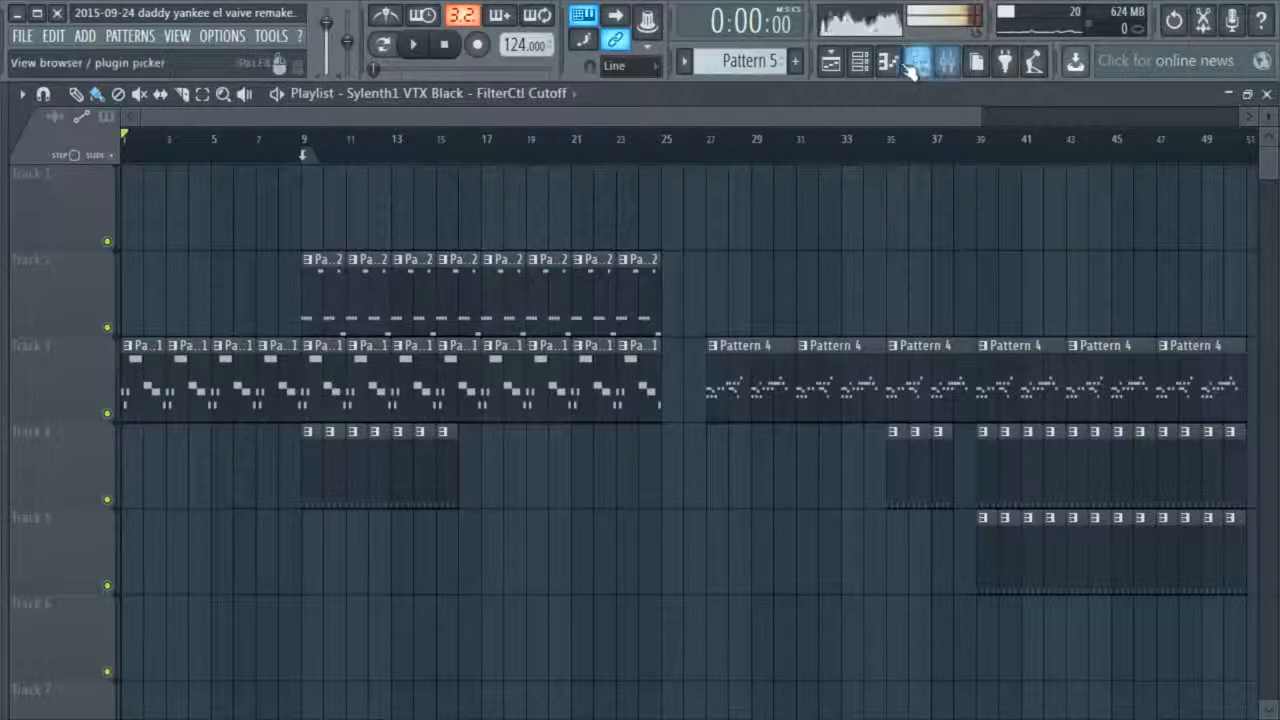
pyautogui.click(859, 61)
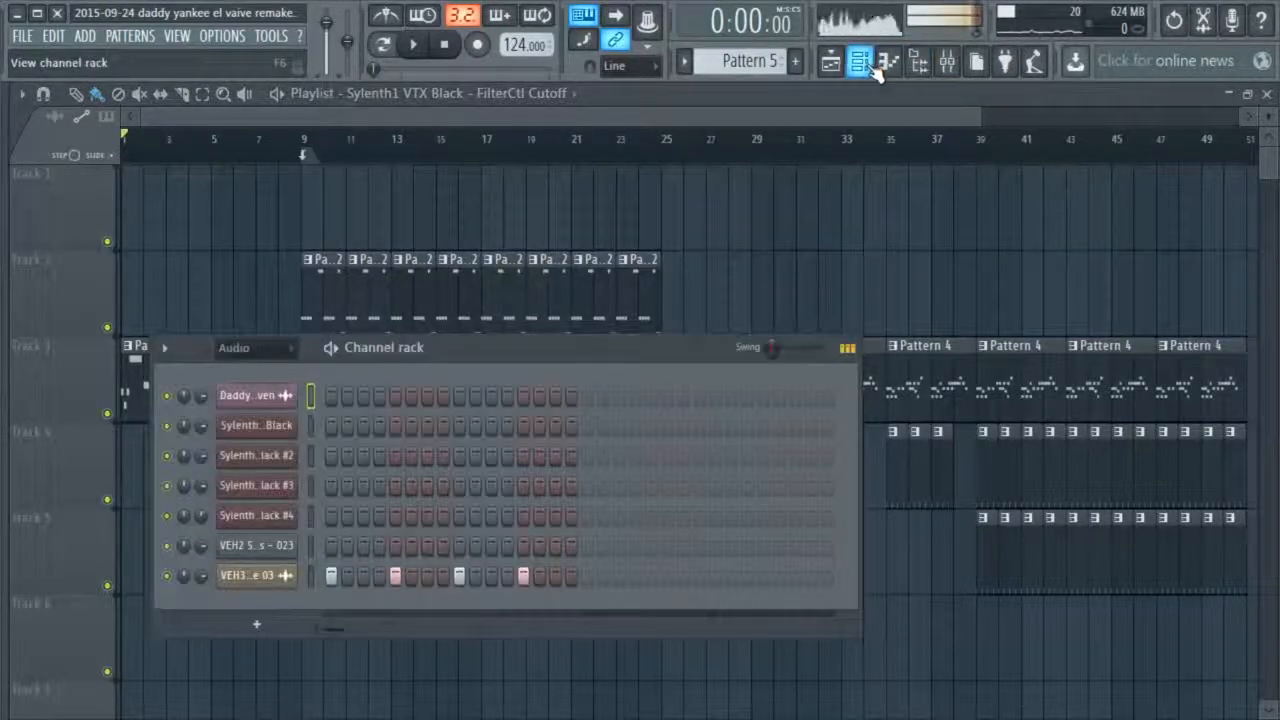
pyautogui.click(283, 428)
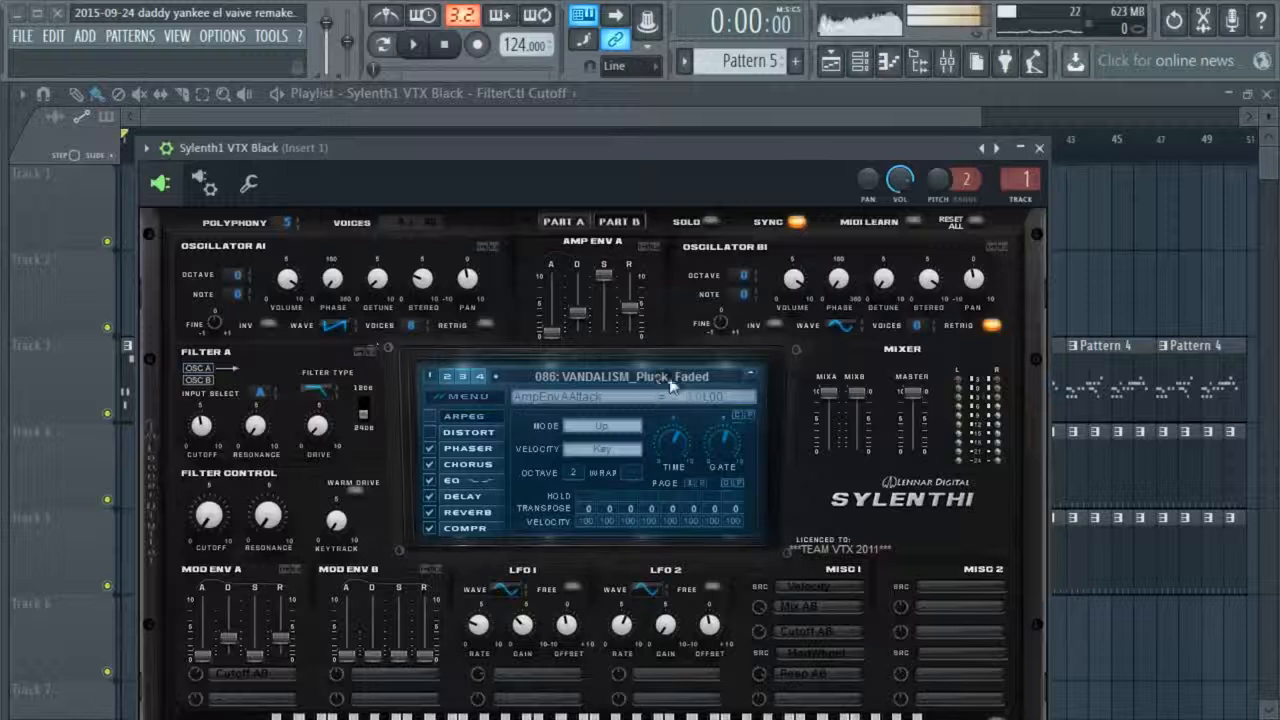
pyautogui.click(1039, 148)
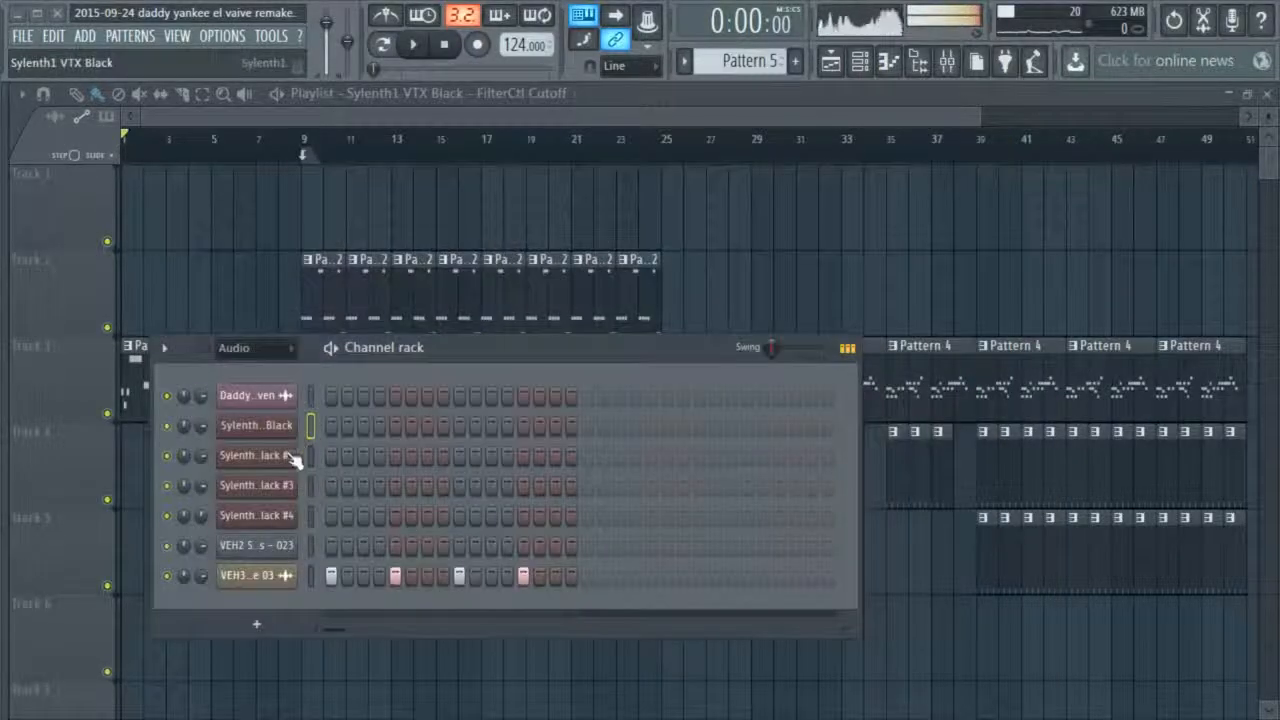
pyautogui.click(776, 220)
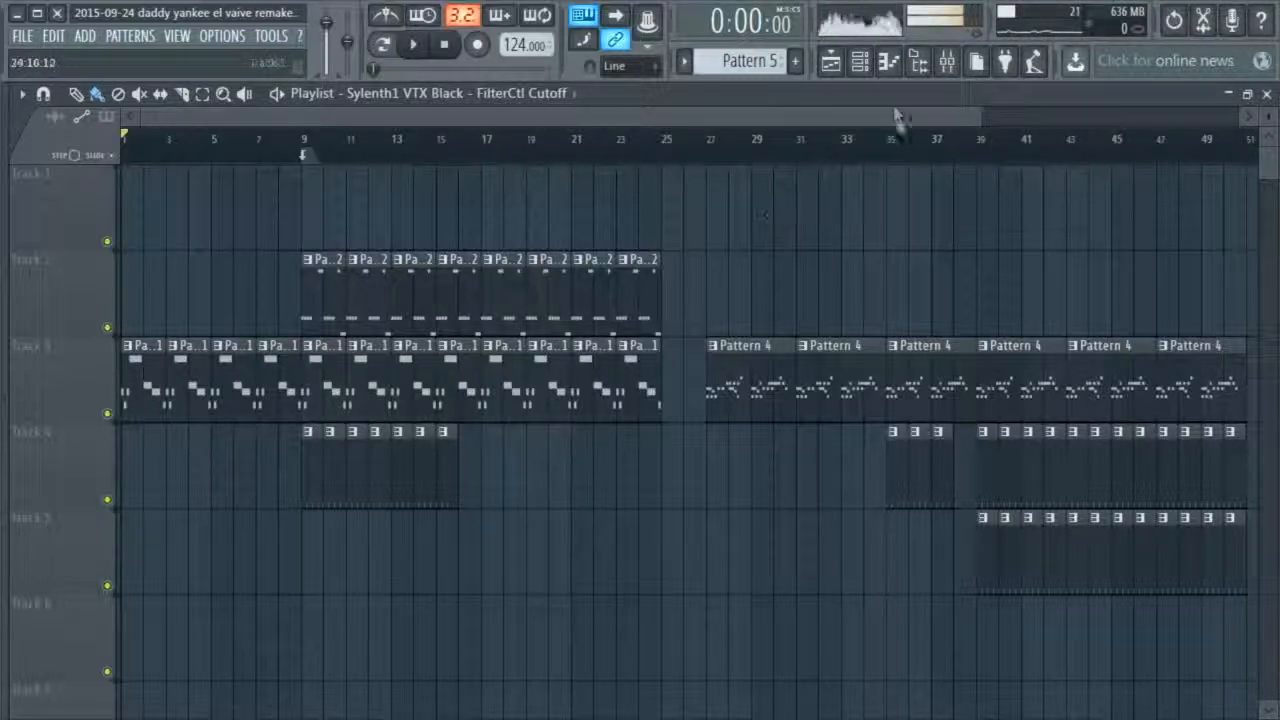
# Browse the preset list of the first Sylenth1 instance, keeping VANDALISM_Pluck_Faded, and close the plugin
pyautogui.click(917, 60)
pyautogui.click(290, 437)
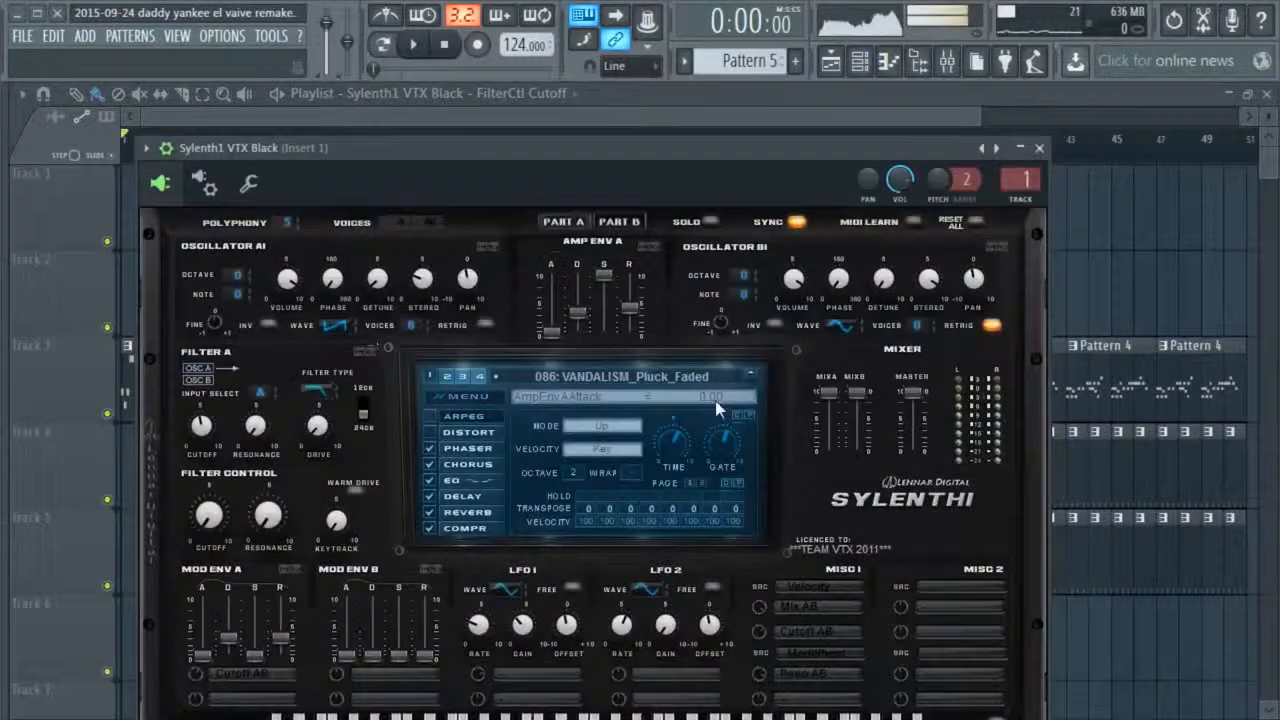
pyautogui.click(640, 376)
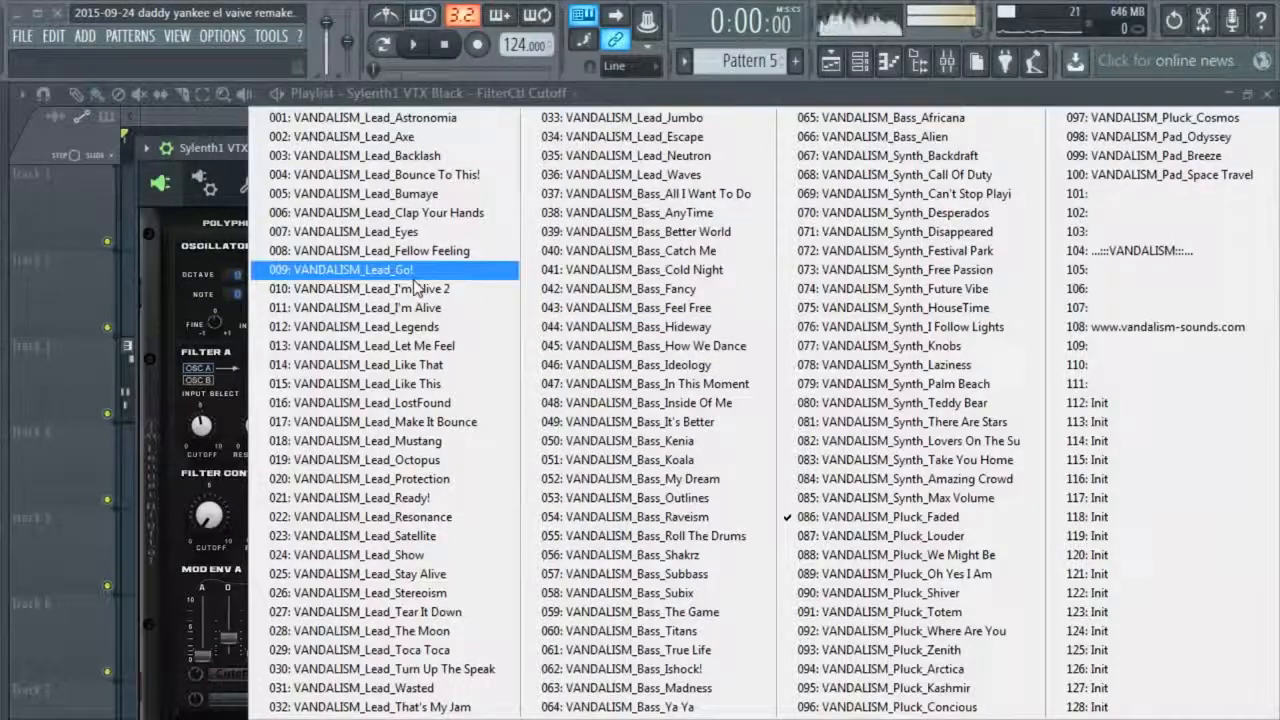
pyautogui.press('Escape')
pyautogui.click(636, 379)
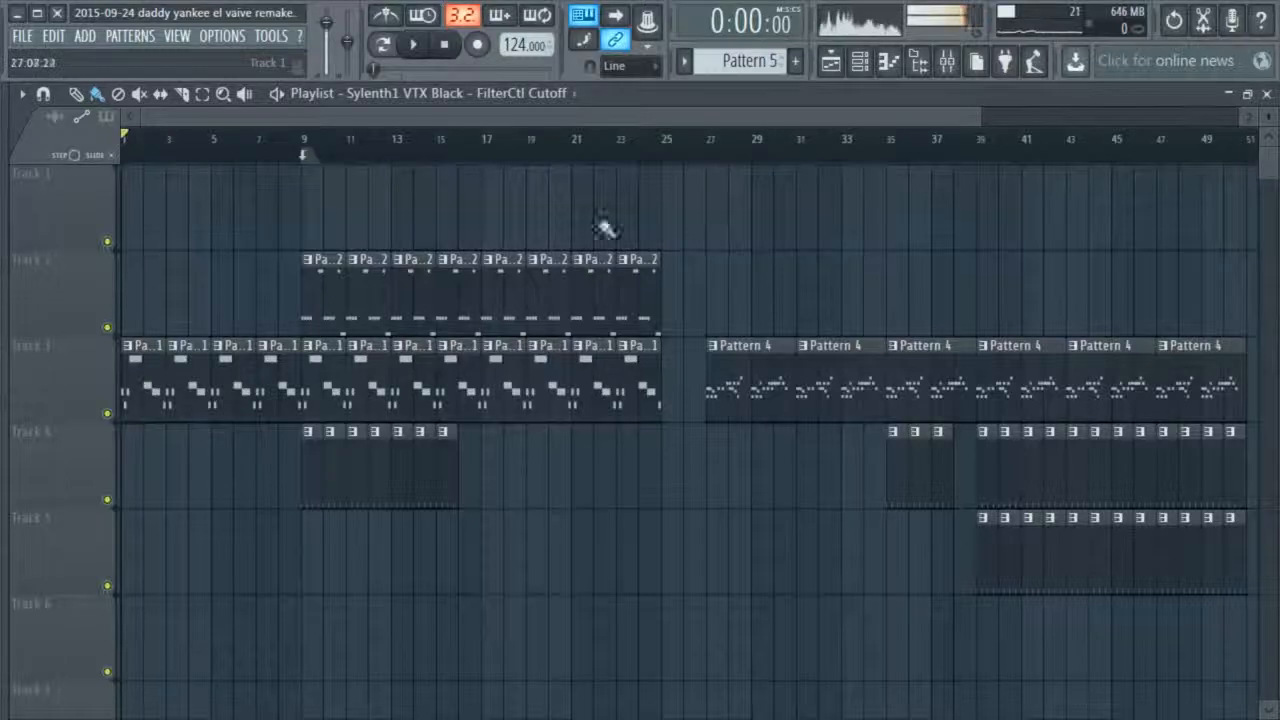
# Play the arrangement from its start, bring up the first Sylenth1 instance and stop playback
pyautogui.scroll(3, 450, 210)
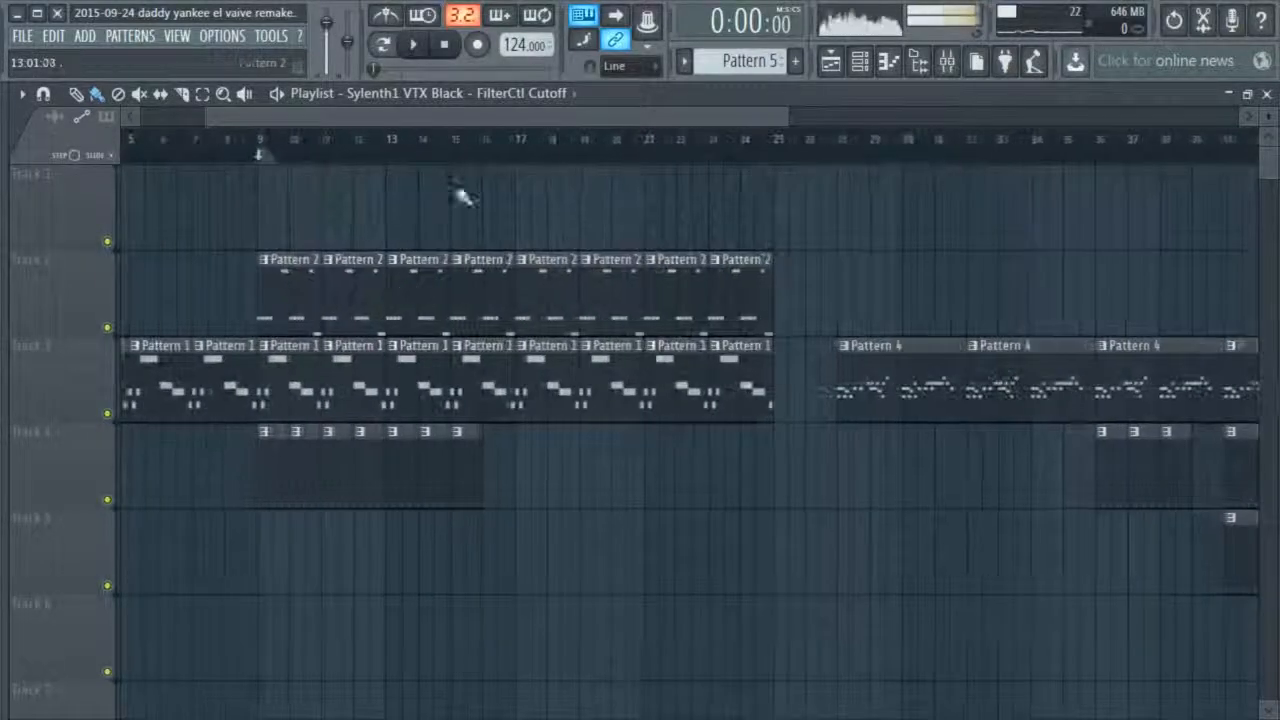
pyautogui.moveTo(452, 120); pyautogui.dragTo(172, 120)
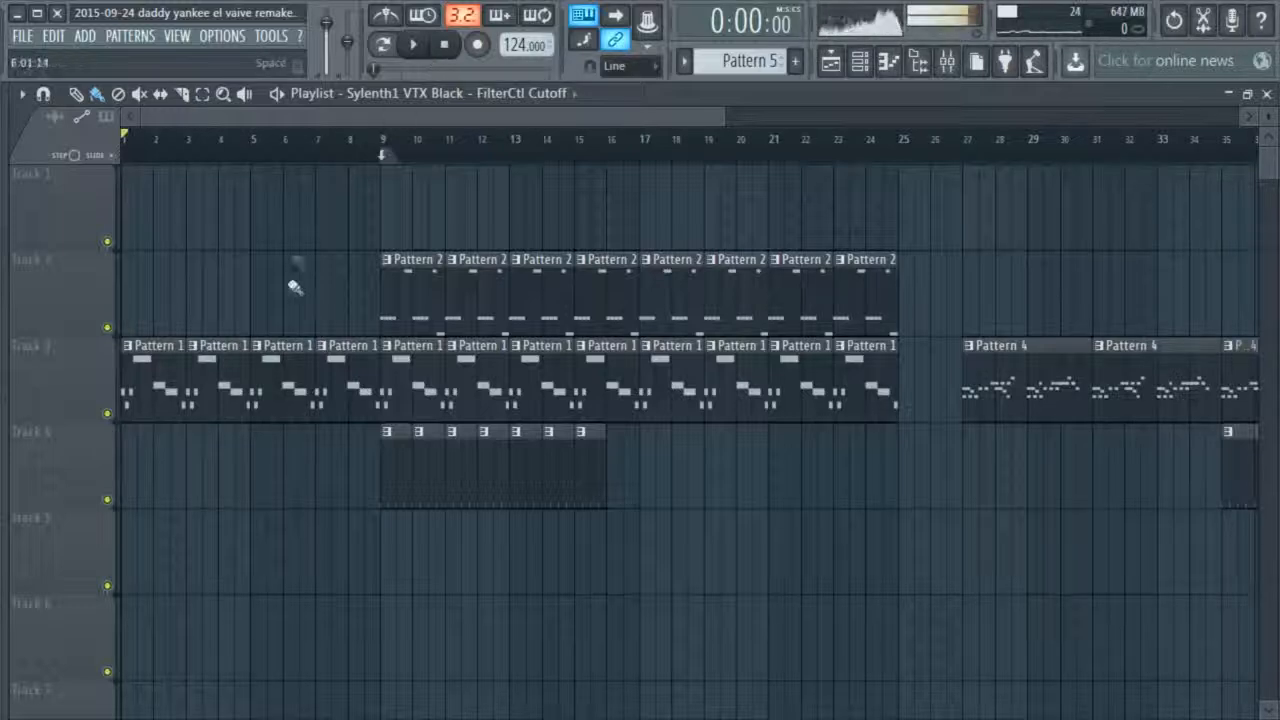
pyautogui.click(859, 60)
pyautogui.press('F6')
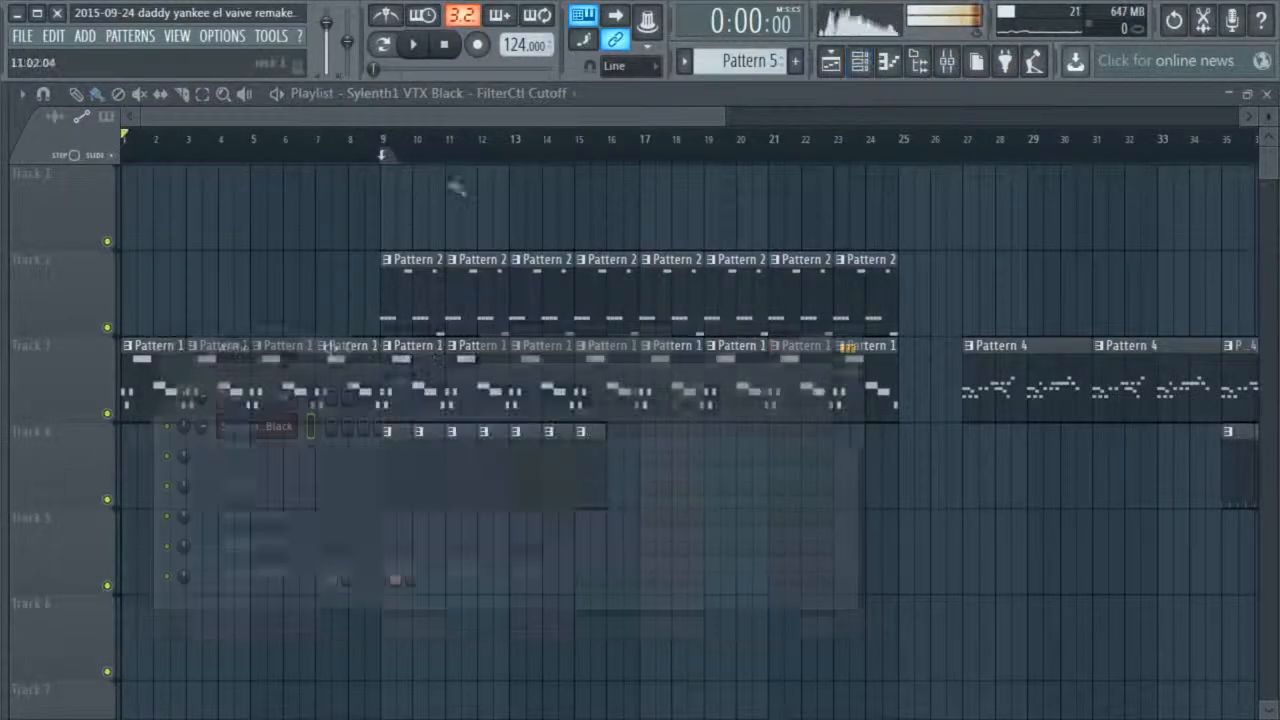
pyautogui.click(414, 47)
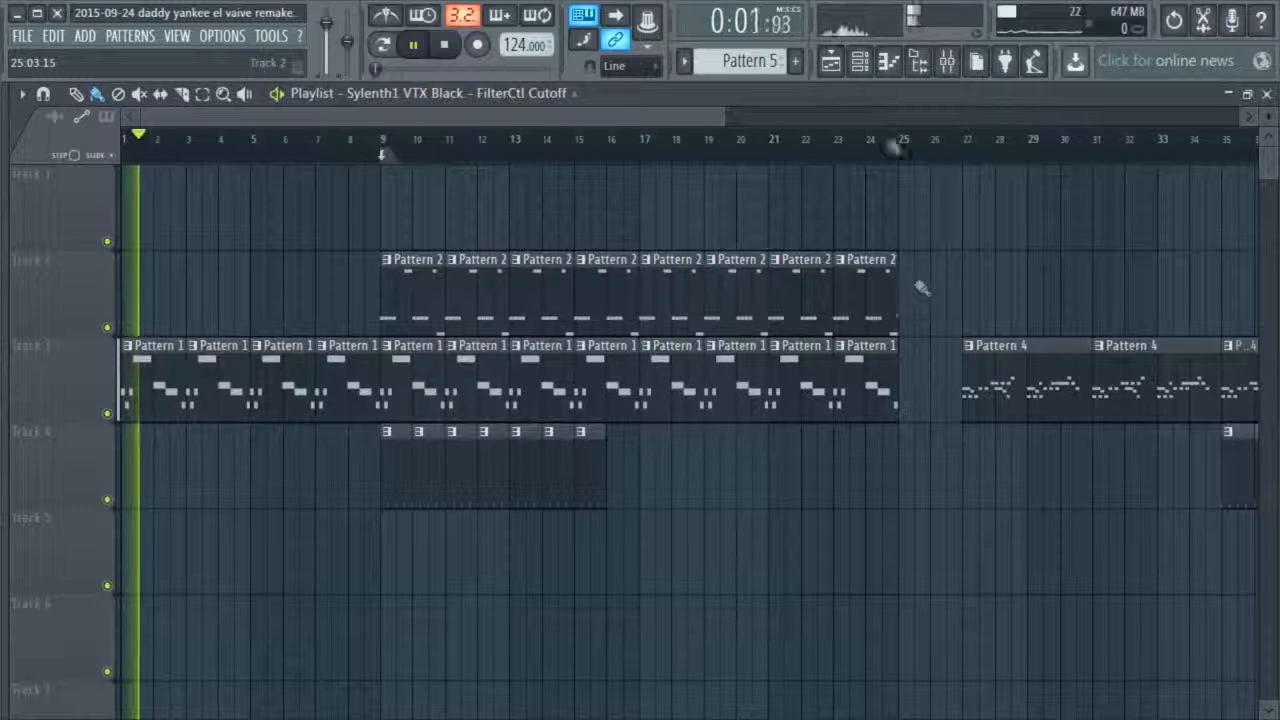
pyautogui.click(859, 60)
pyautogui.click(256, 425)
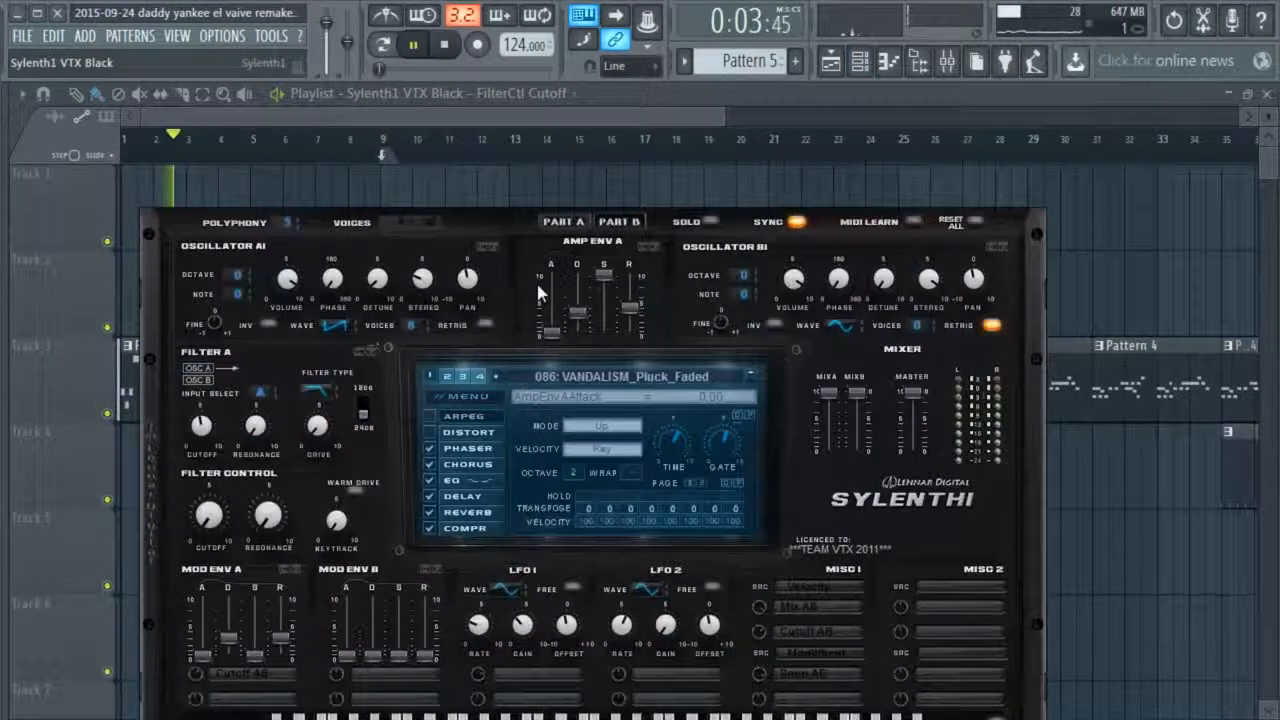
pyautogui.press('space')
# Adjust the Filter Control cutoff in the first Sylenth1 instance so it registers as last tweaked, and close the plugin
pyautogui.scroll(5, 208, 515)
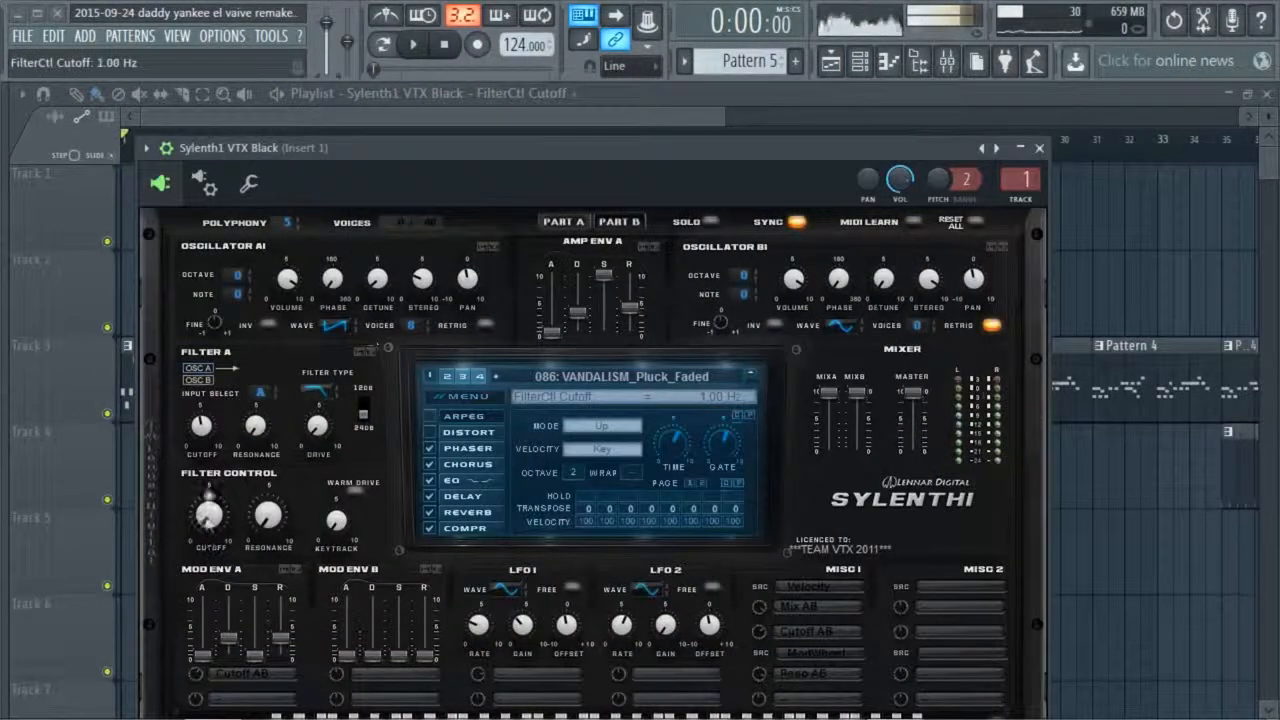
pyautogui.scroll(-2, 210, 514)
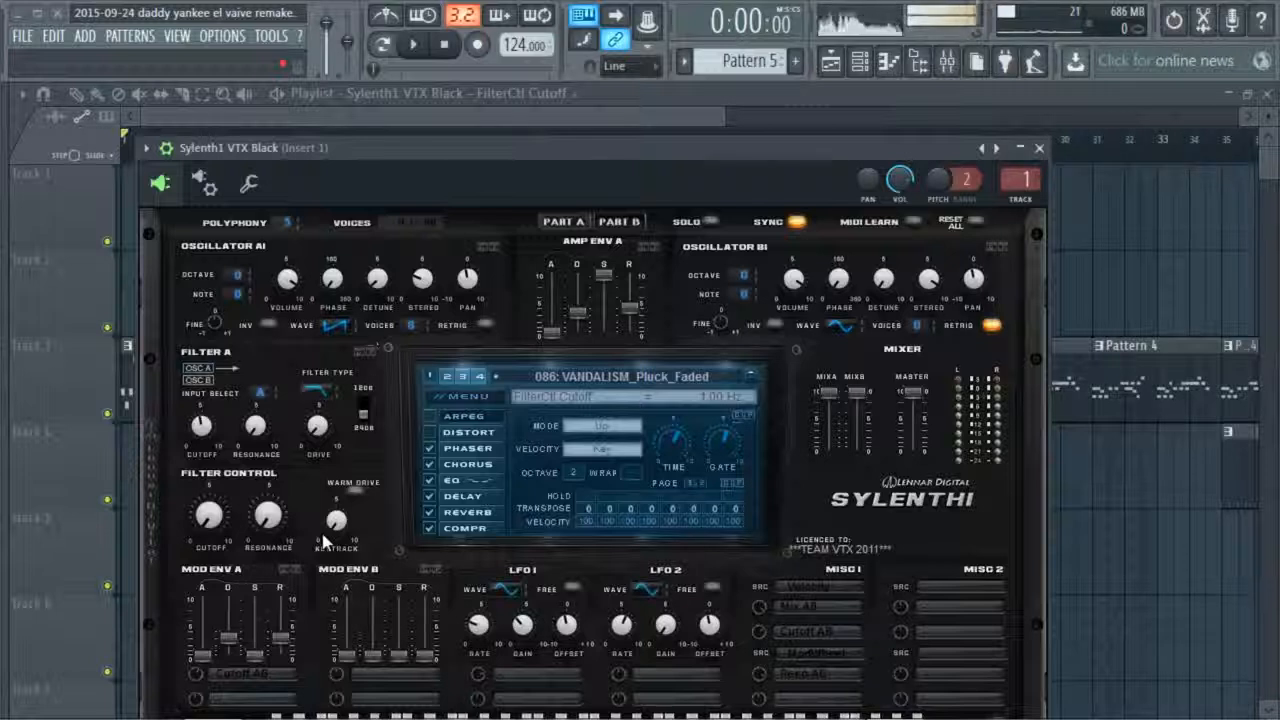
pyautogui.moveTo(208, 528)
pyautogui.mouseDown()
pyautogui.moveTo(212, 490)
pyautogui.moveTo(205, 523)
pyautogui.mouseUp()
pyautogui.click(1090, 247)
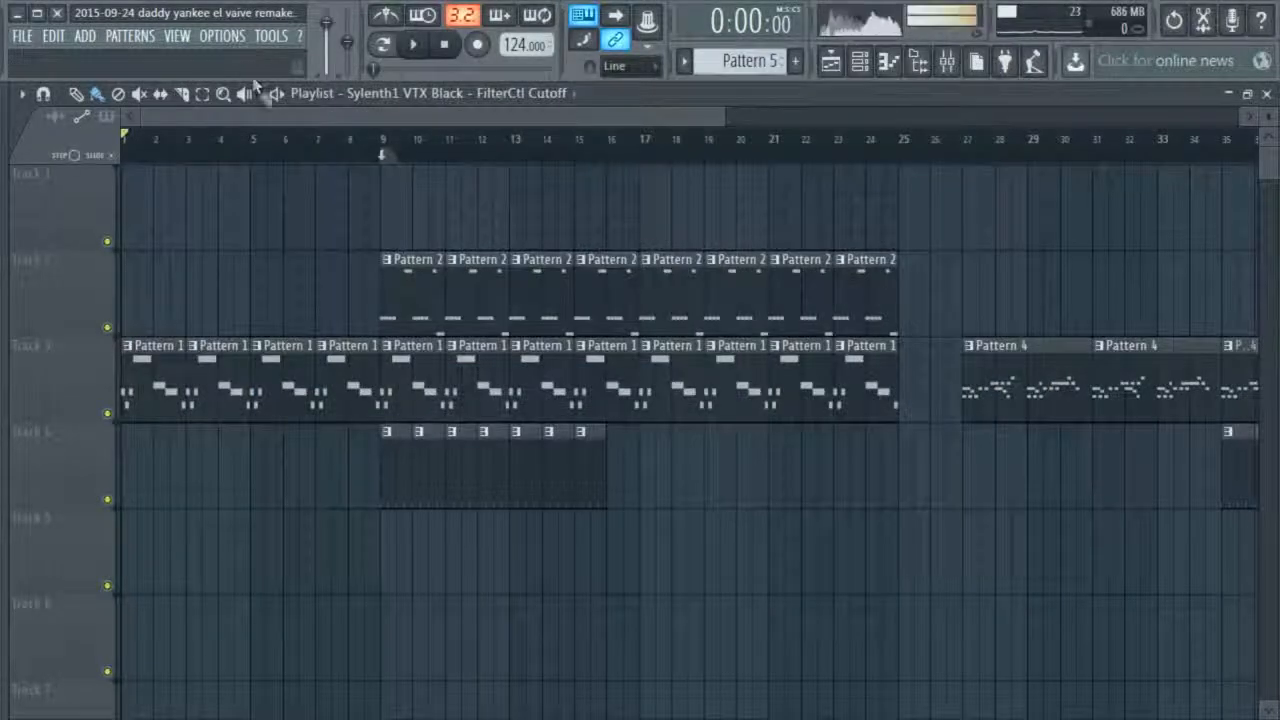
# Review the remote control link settings of the last tweaked parameter and close them unchanged
pyautogui.click(271, 36)
pyautogui.moveTo(345, 240)
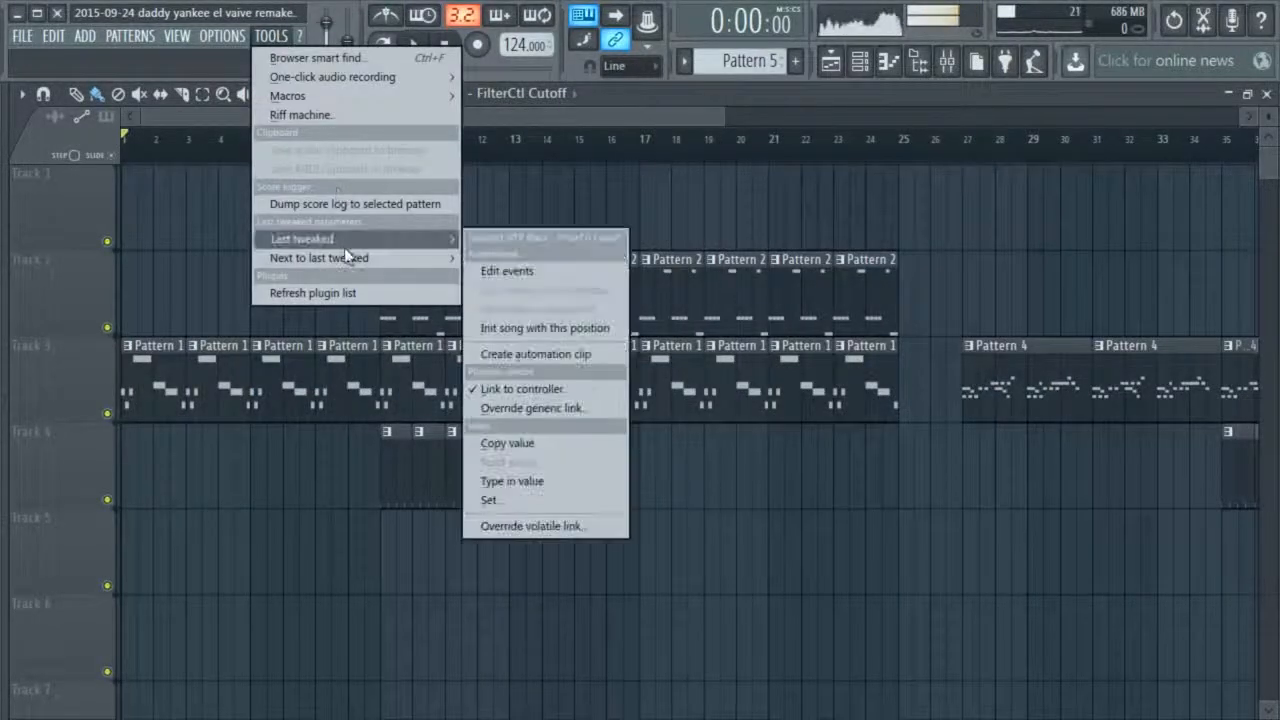
pyautogui.click(544, 389)
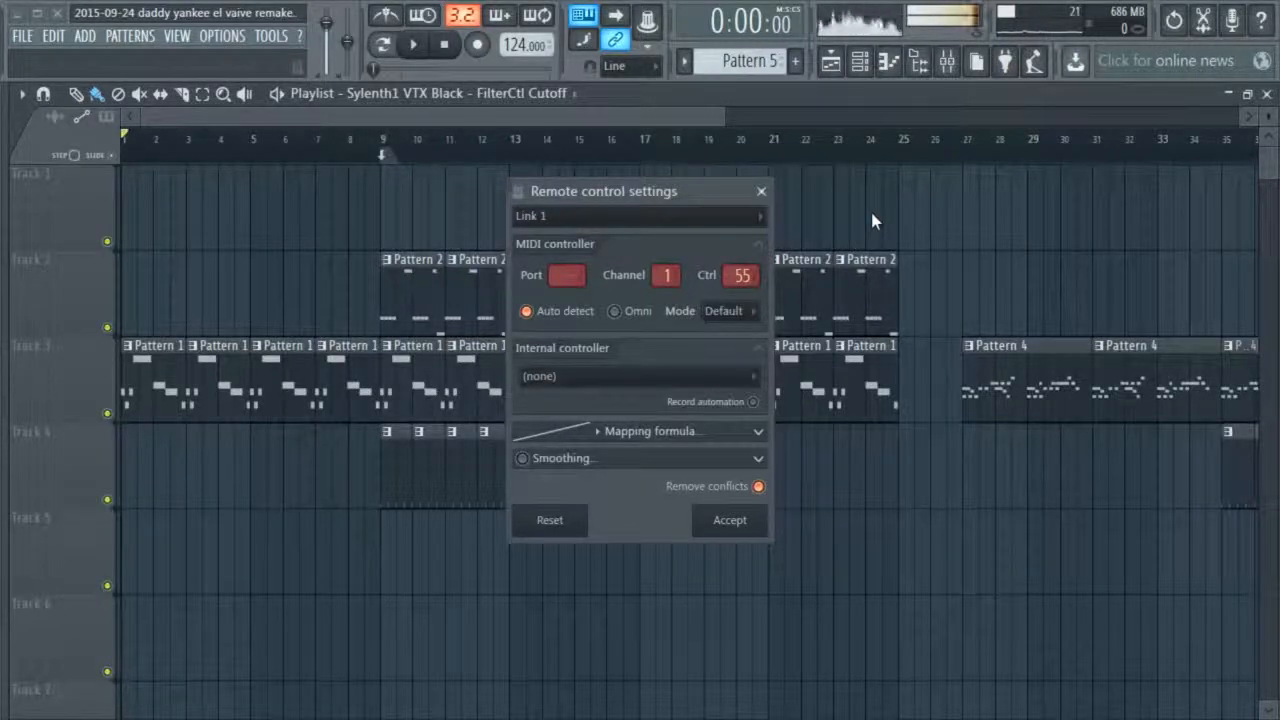
pyautogui.click(761, 191)
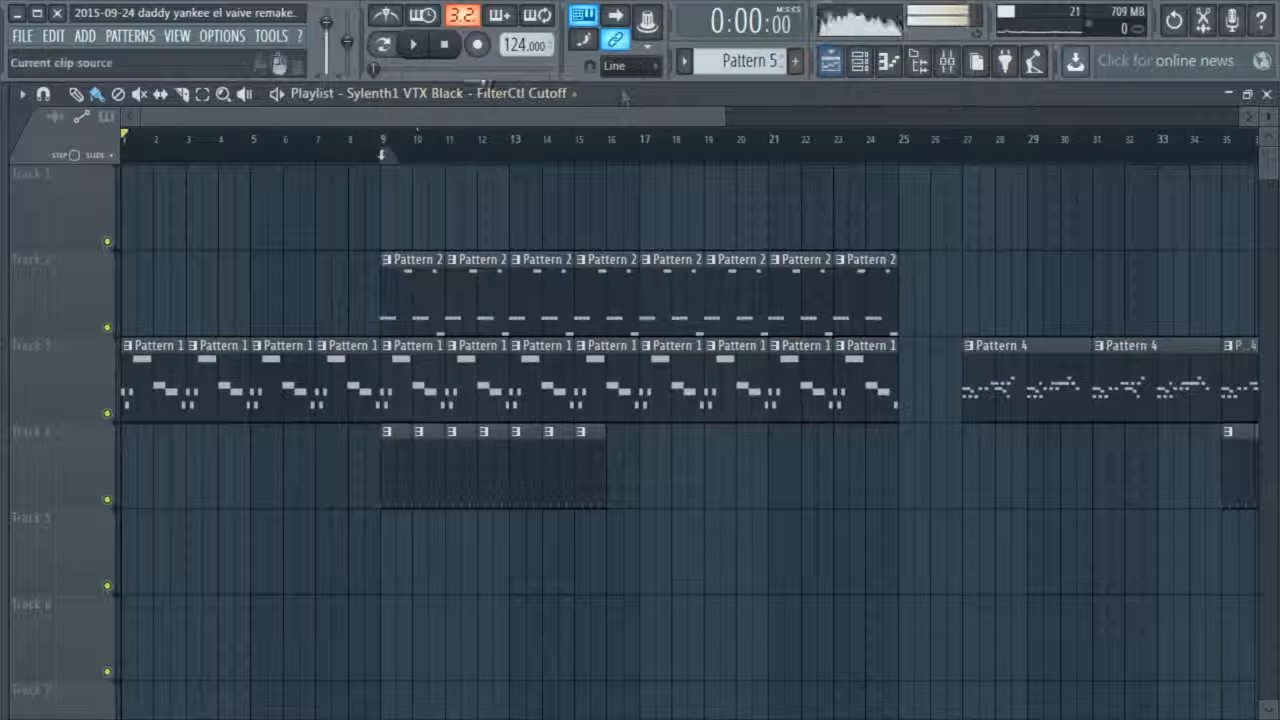
# Listen to the song from just before bar 9 with the first Sylenth1 window placed beside the playlist, and stop playback
pyautogui.click(414, 46)
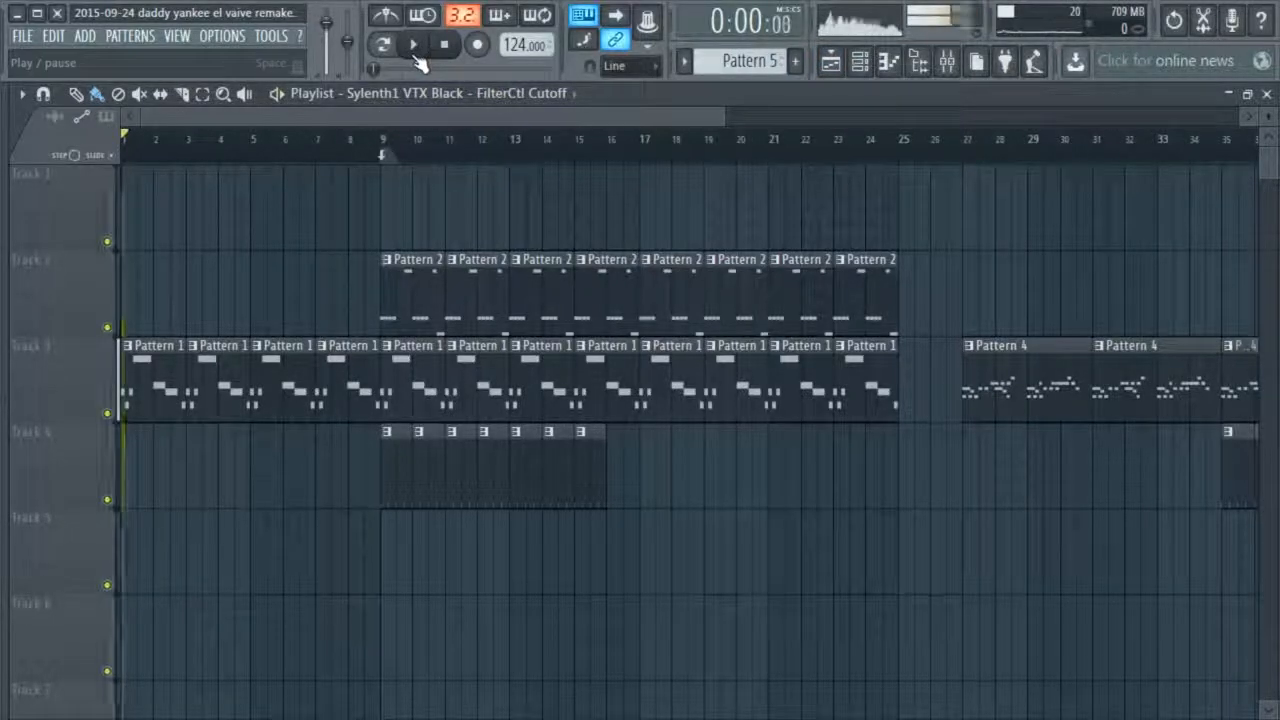
pyautogui.click(859, 61)
pyautogui.click(264, 432)
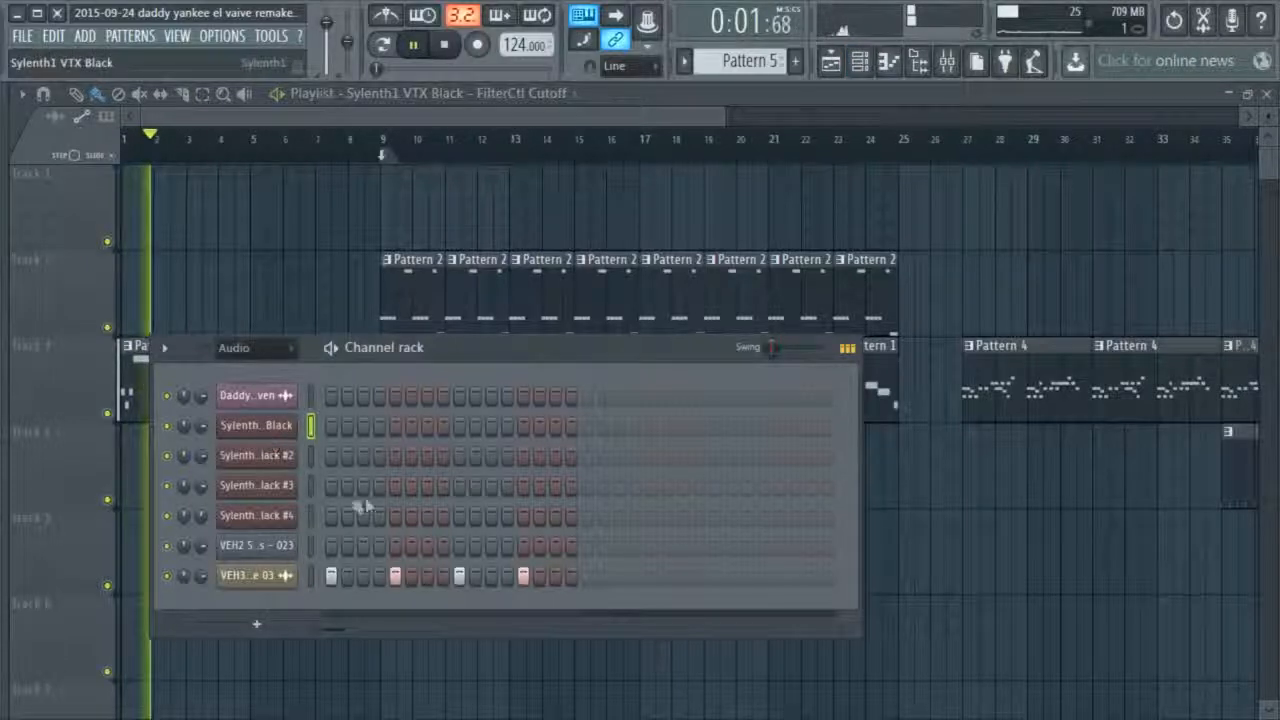
pyautogui.click(861, 66)
pyautogui.moveTo(689, 159); pyautogui.dragTo(1073, 105)
pyautogui.click(366, 142)
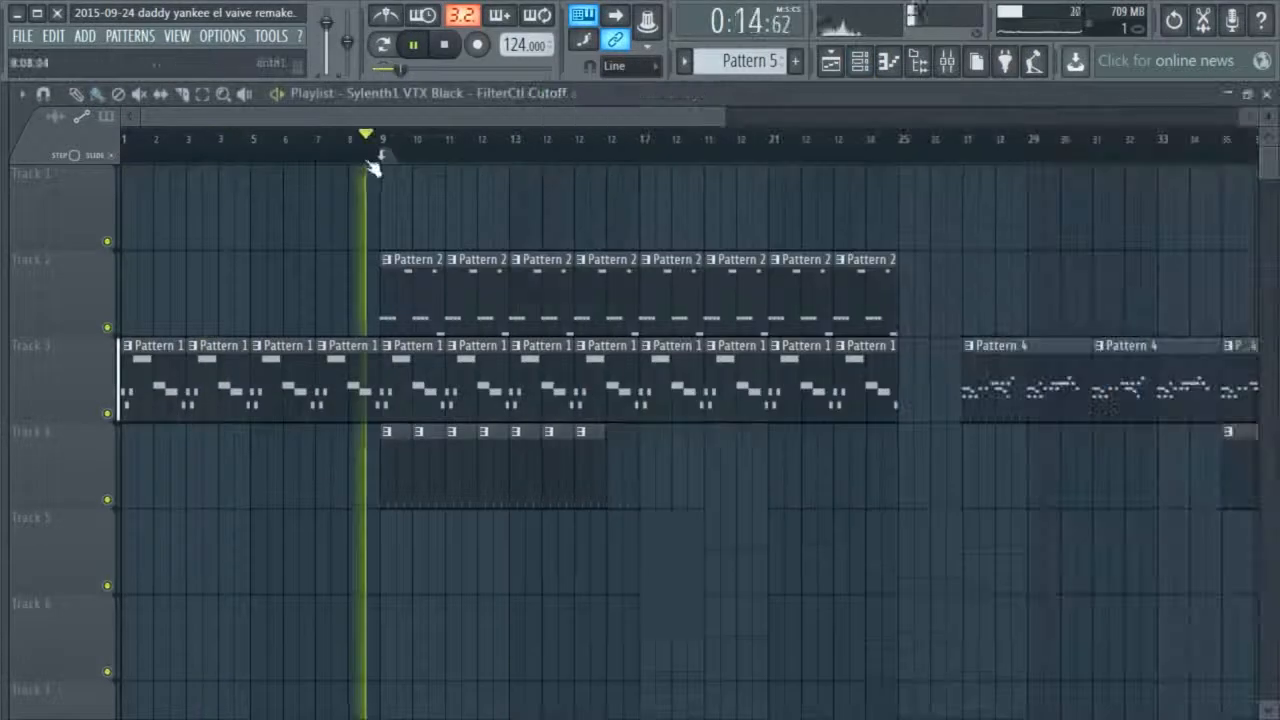
pyautogui.press('Tab')
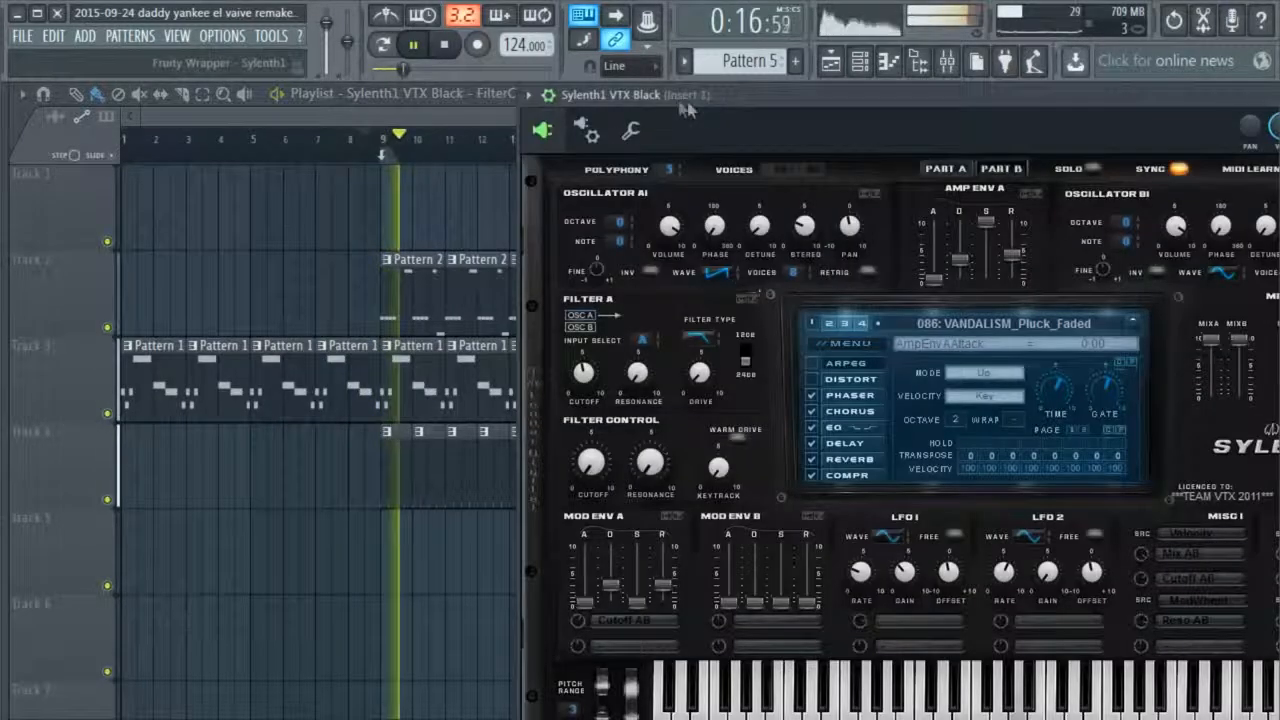
pyautogui.moveTo(737, 105); pyautogui.dragTo(884, 106)
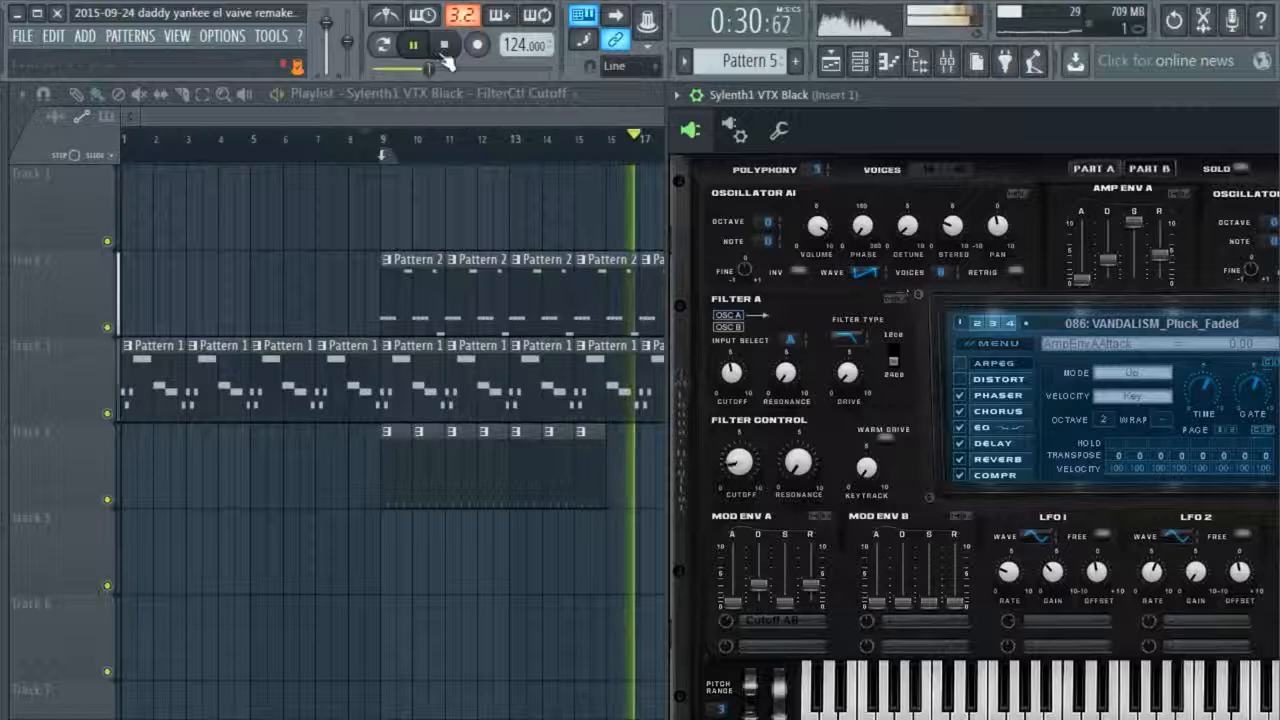
pyautogui.click(444, 46)
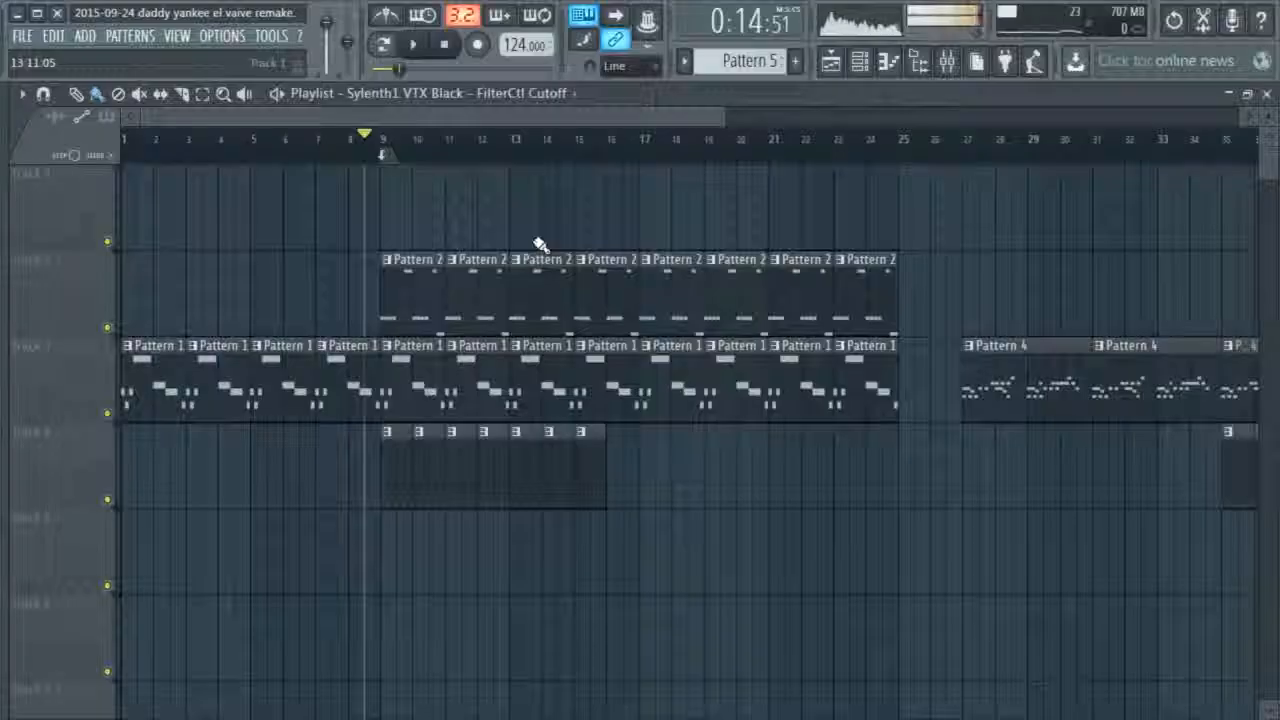
# Reopen the first Sylenth1 instance from the channel rack for another look and close it
pyautogui.click(860, 62)
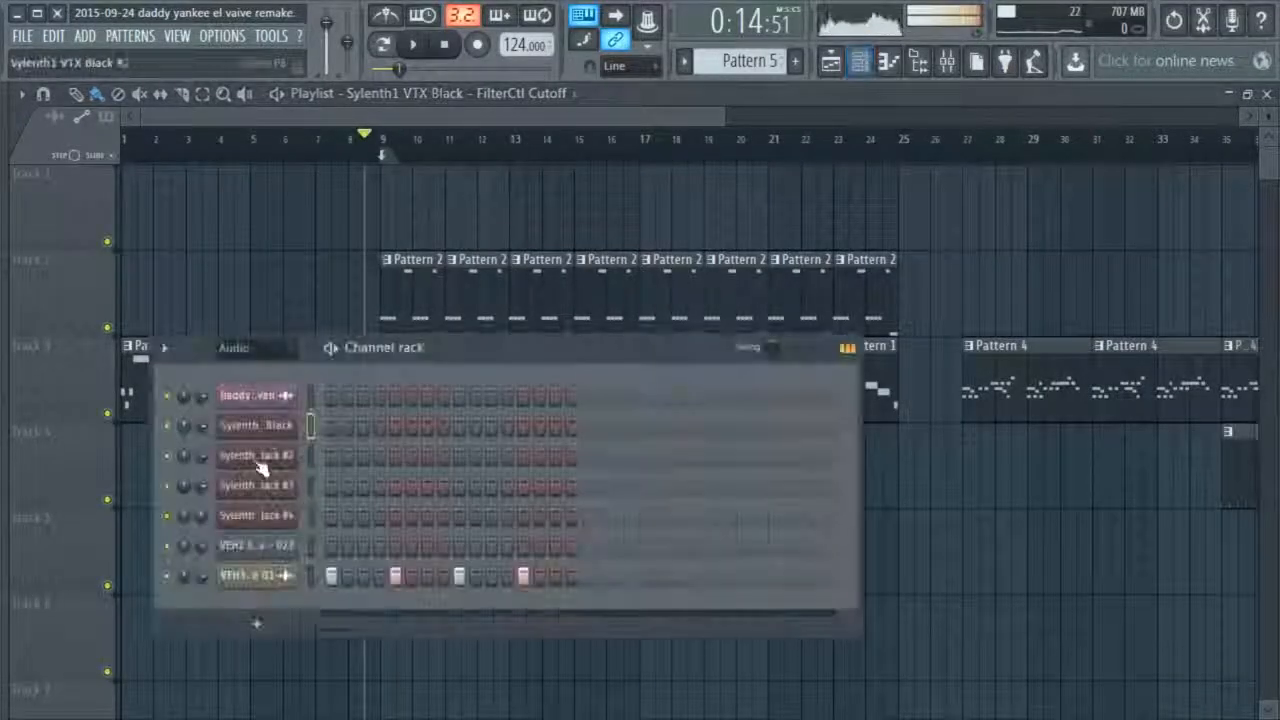
pyautogui.click(290, 425)
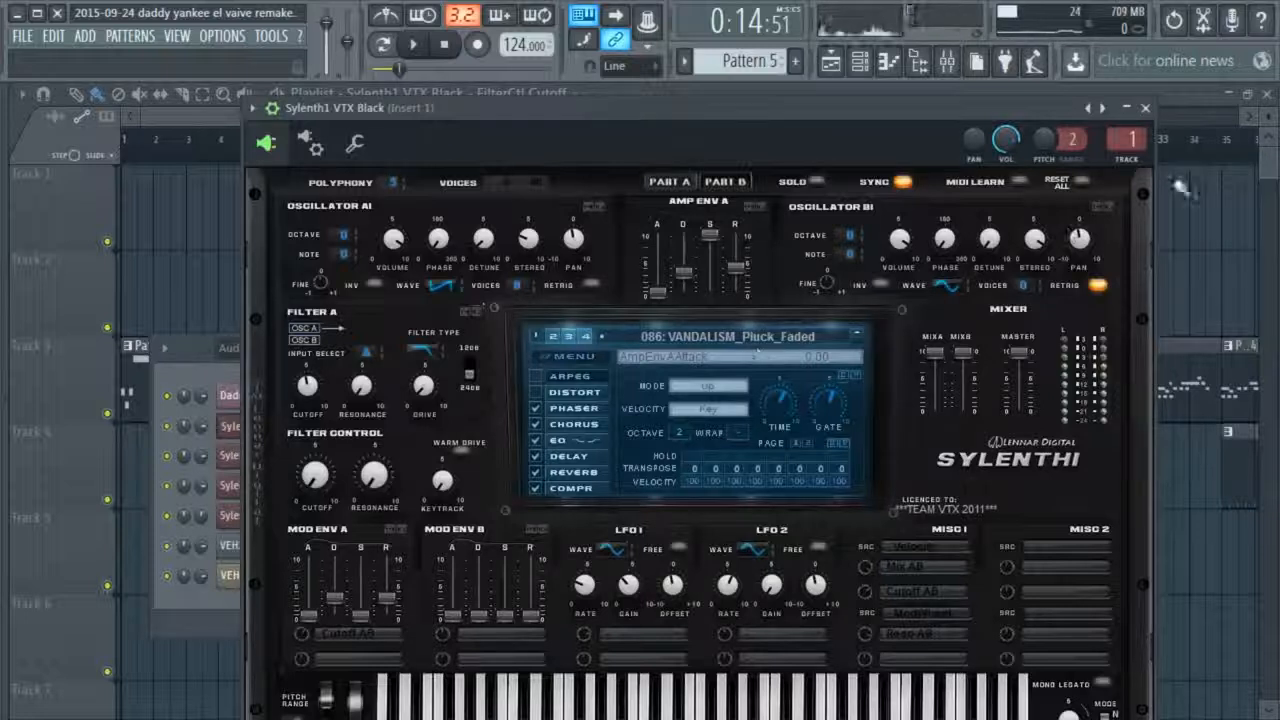
pyautogui.click(1146, 108)
# Examine and play Pattern 2's notes for Sylenth1 VTX Black #2 in the piano roll, and return to the playlist
pyautogui.doubleClick(409, 298)
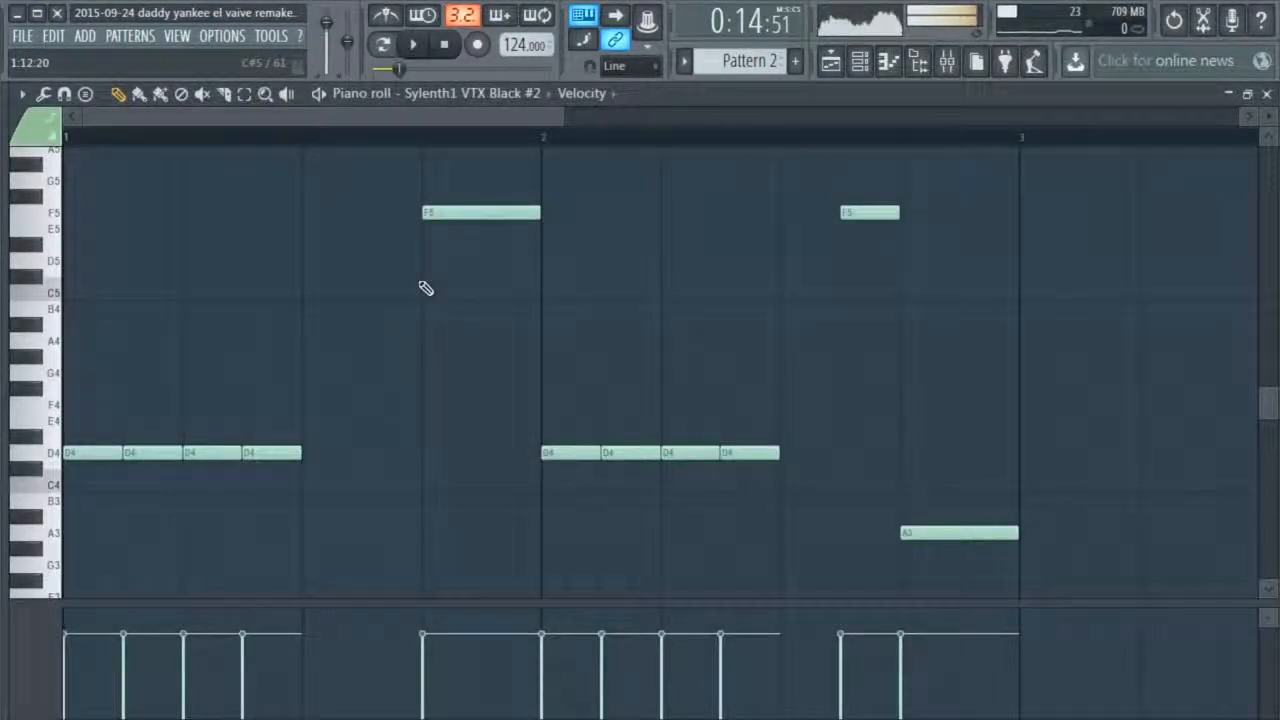
pyautogui.press('space')
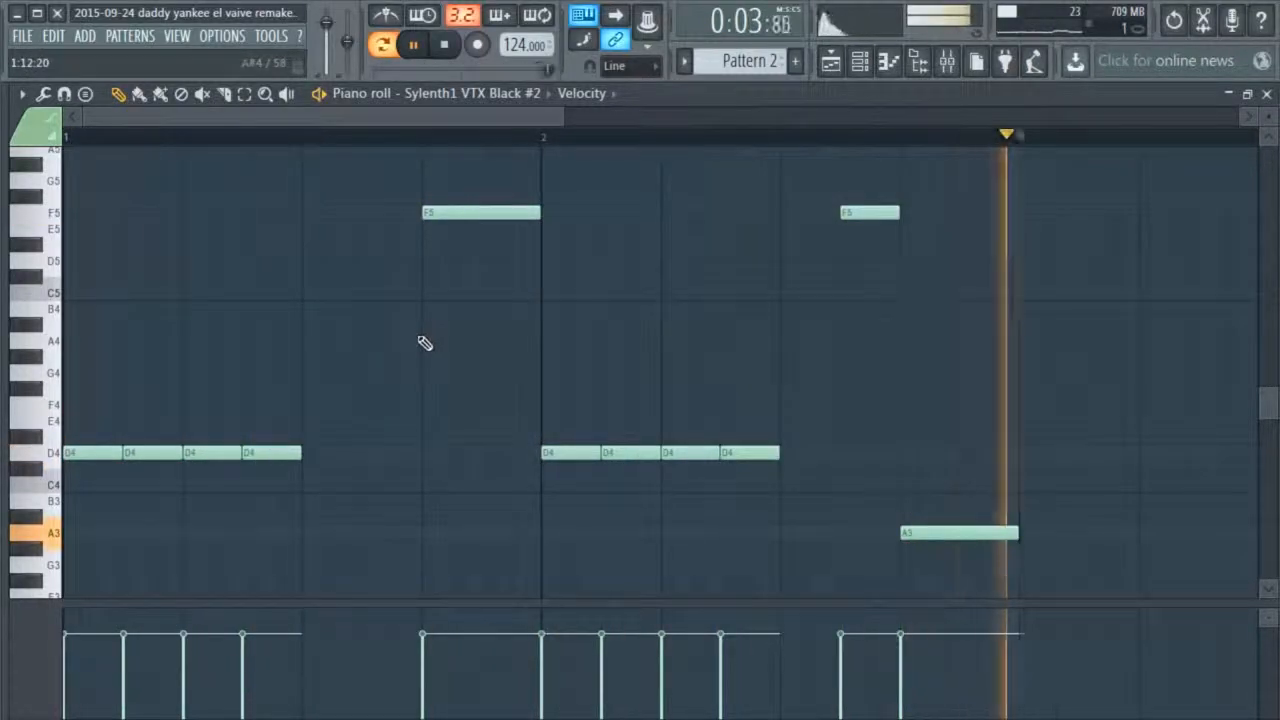
pyautogui.click(446, 47)
pyautogui.moveTo(562, 117)
pyautogui.mouseDown()
pyautogui.moveTo(923, 142)
pyautogui.moveTo(727, 187)
pyautogui.mouseUp()
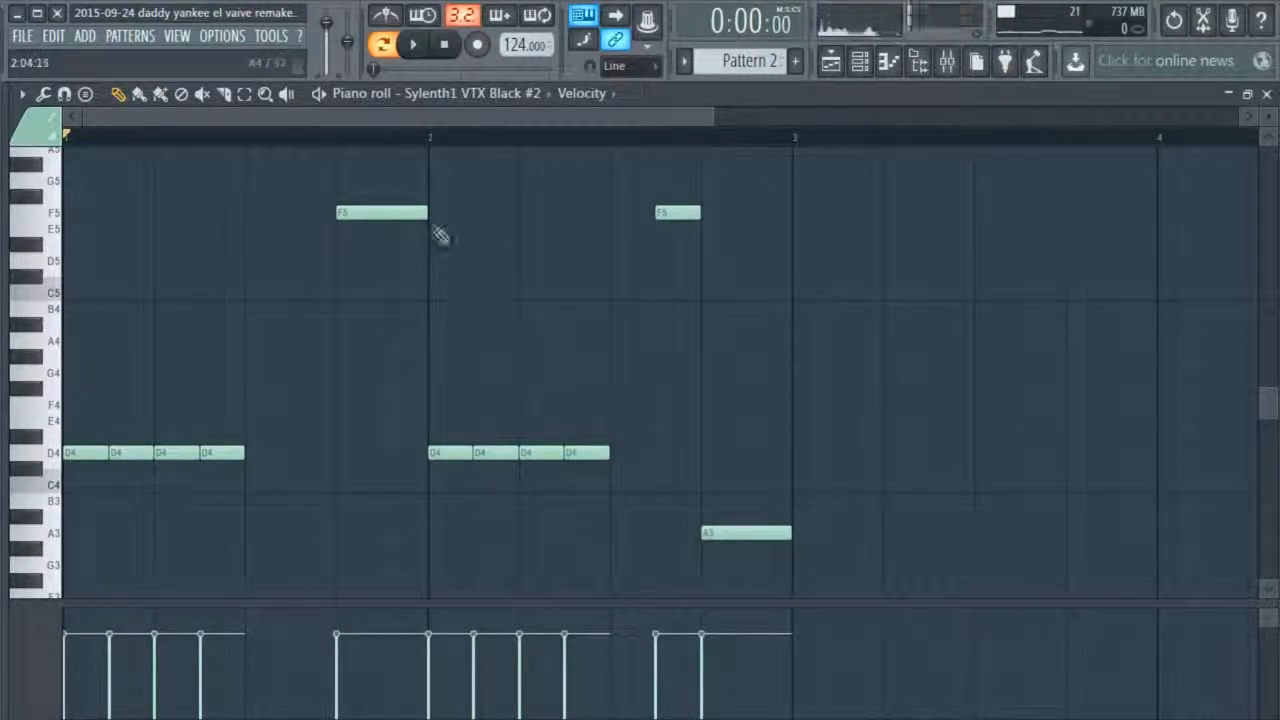
pyautogui.click(416, 50)
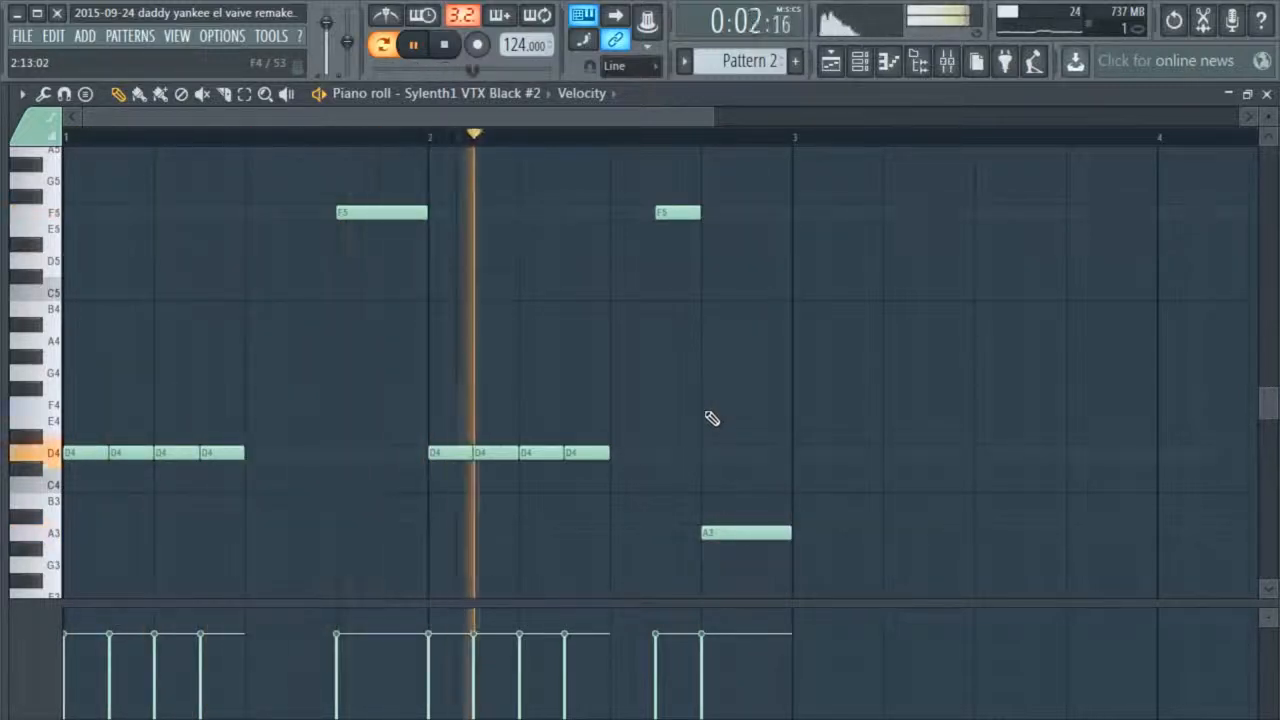
pyautogui.click(1267, 94)
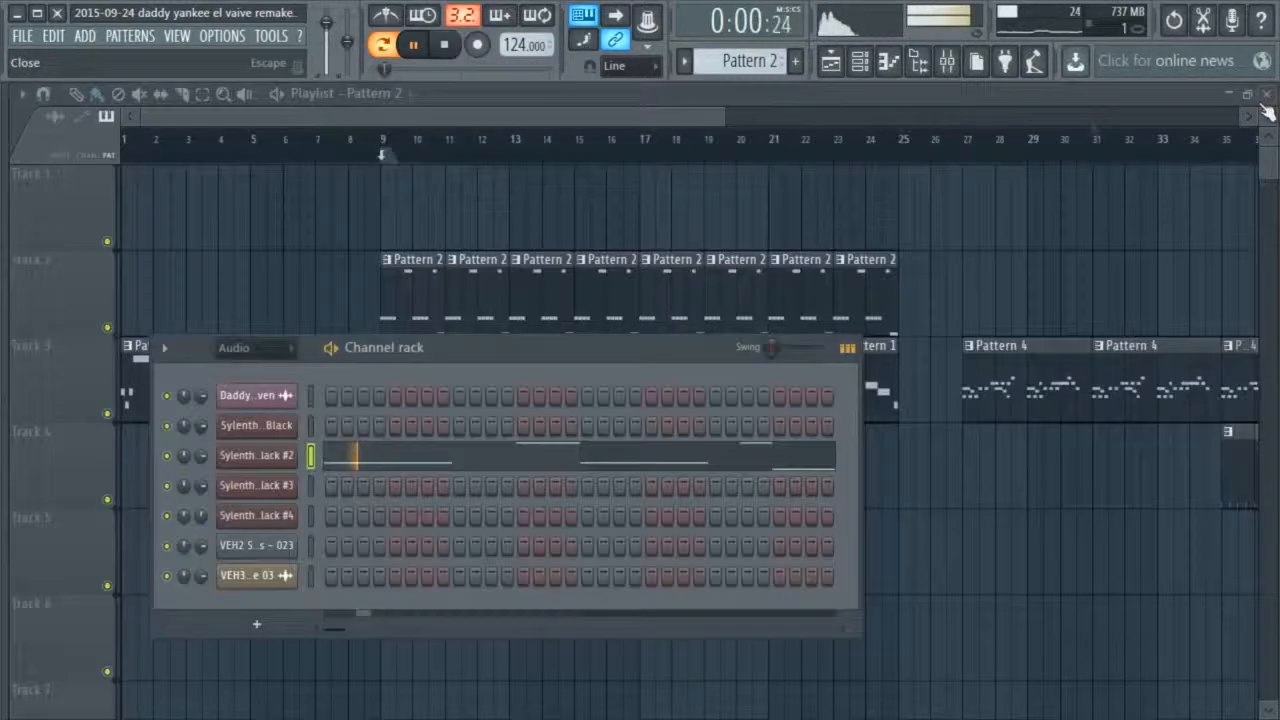
# Stop playback and hide the channel rack to show the playlist arrangement
pyautogui.click(445, 45)
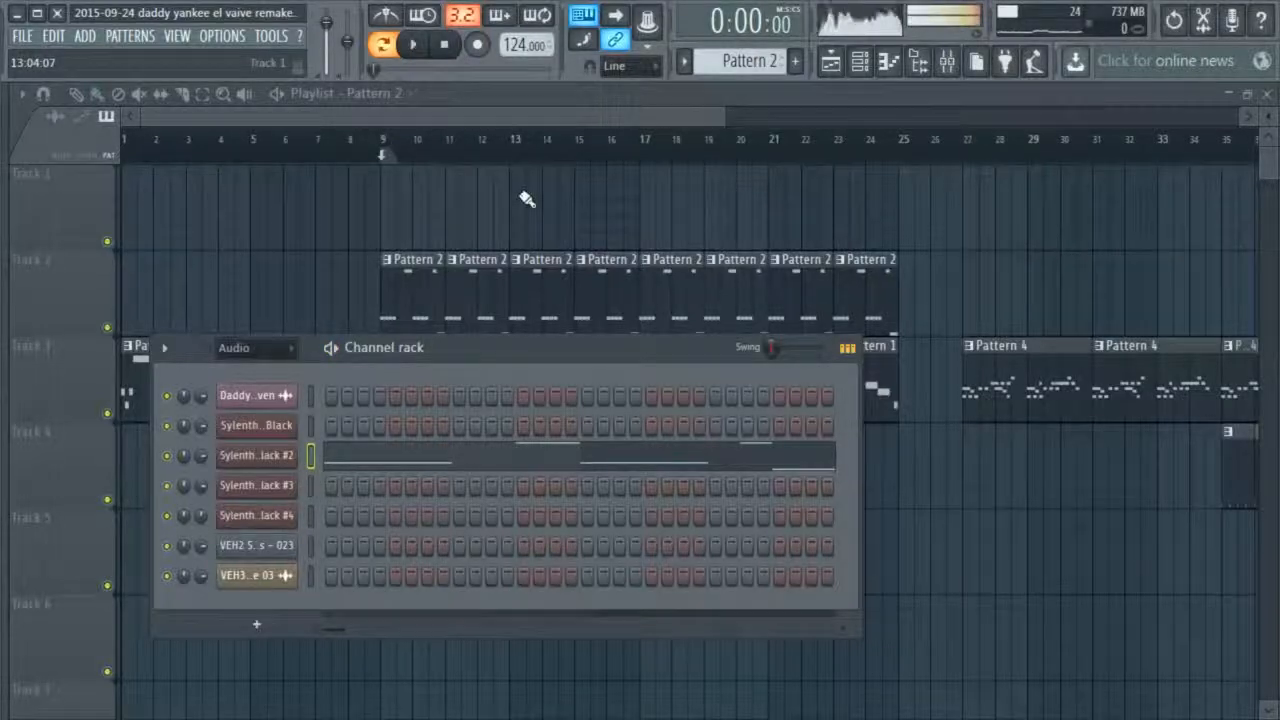
pyautogui.press('F6')
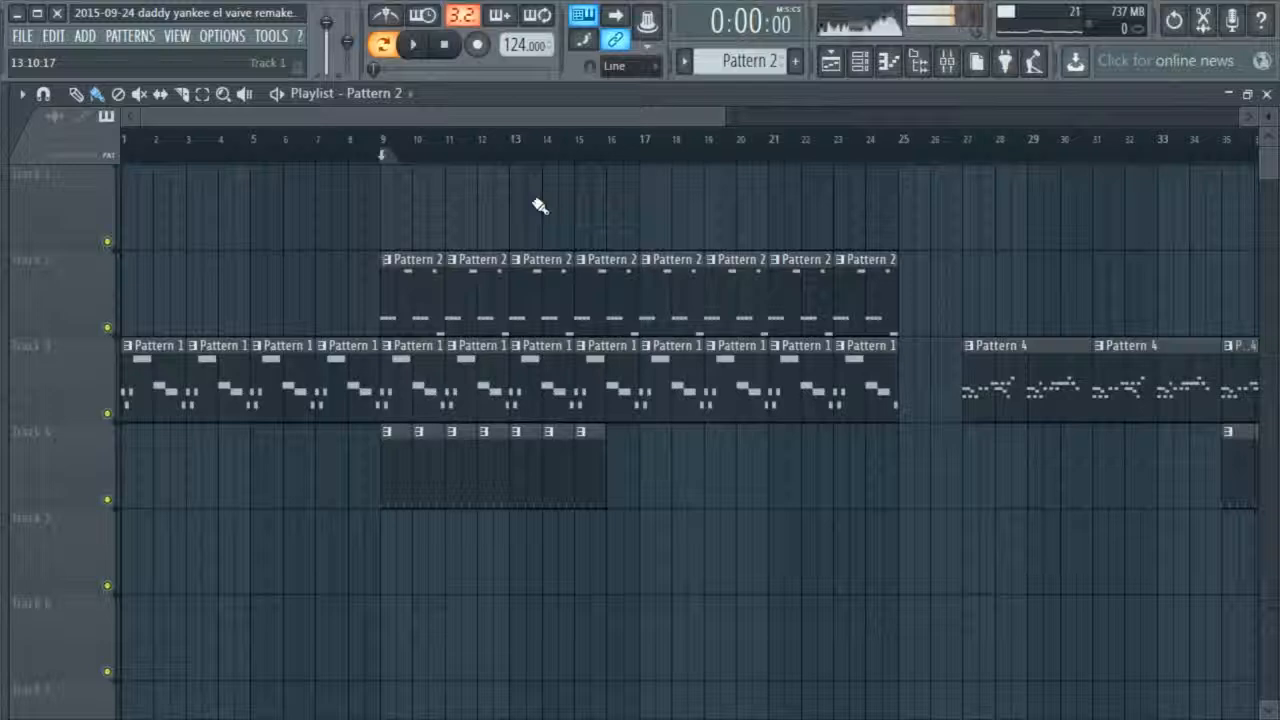
pyautogui.moveTo(722, 117); pyautogui.dragTo(890, 164)
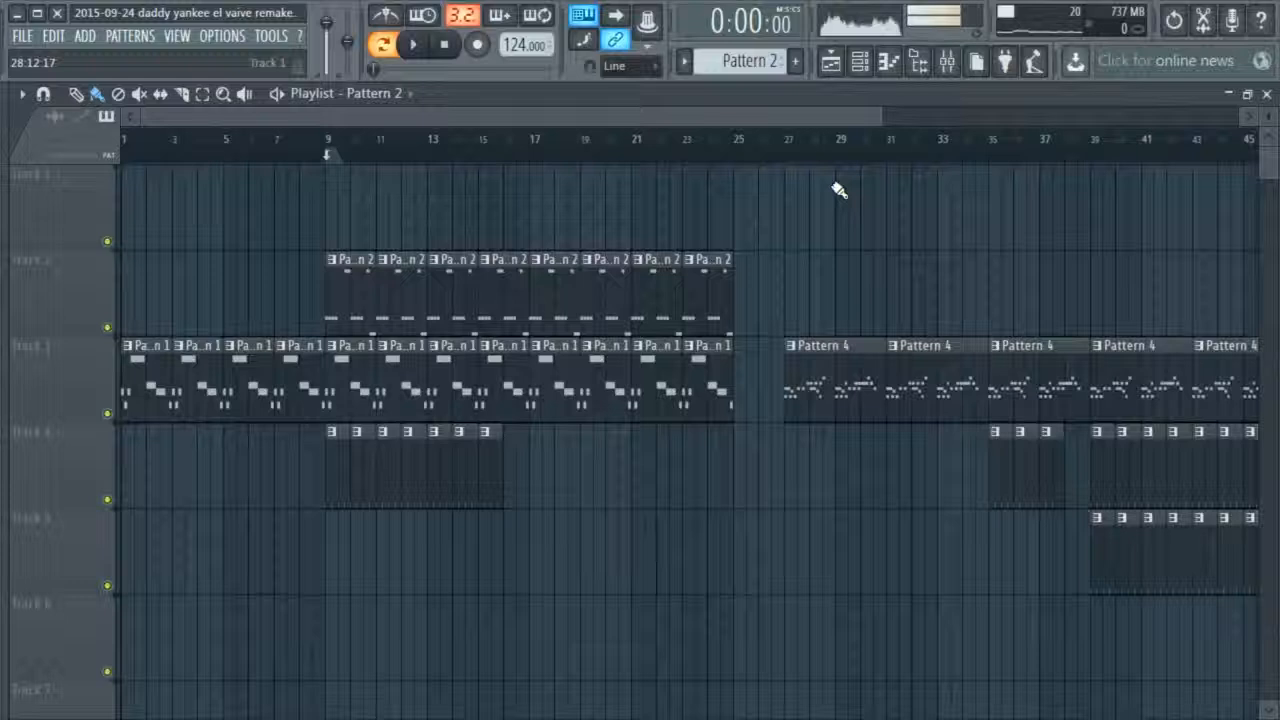
# Set the song position at bar 9, show the channel rack over the playlist and switch to Pattern 1
pyautogui.click(330, 147)
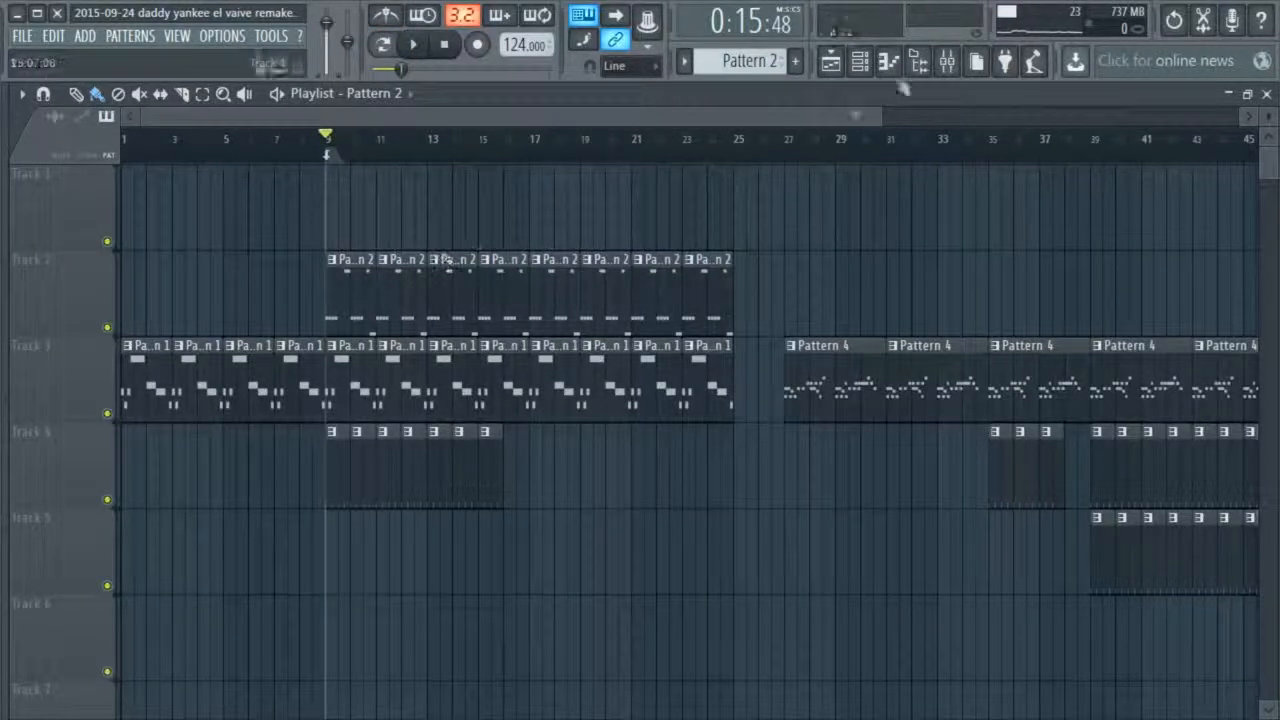
pyautogui.click(870, 70)
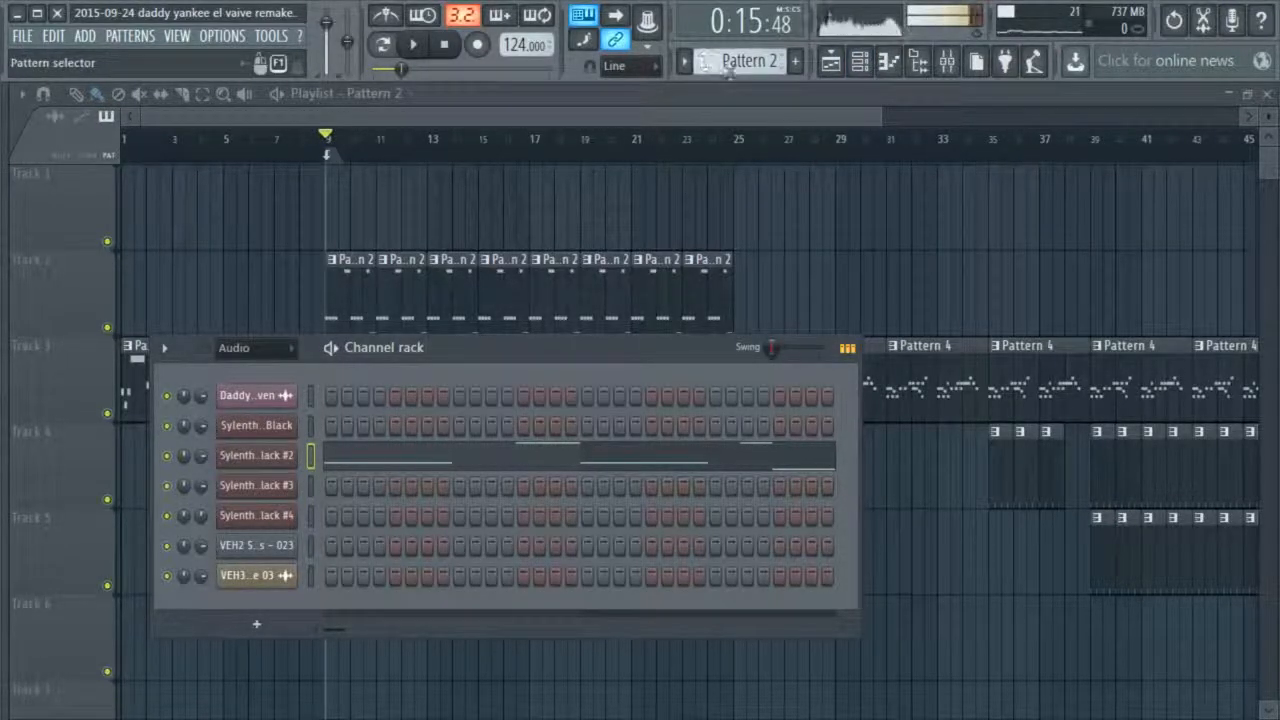
pyautogui.press('Up')
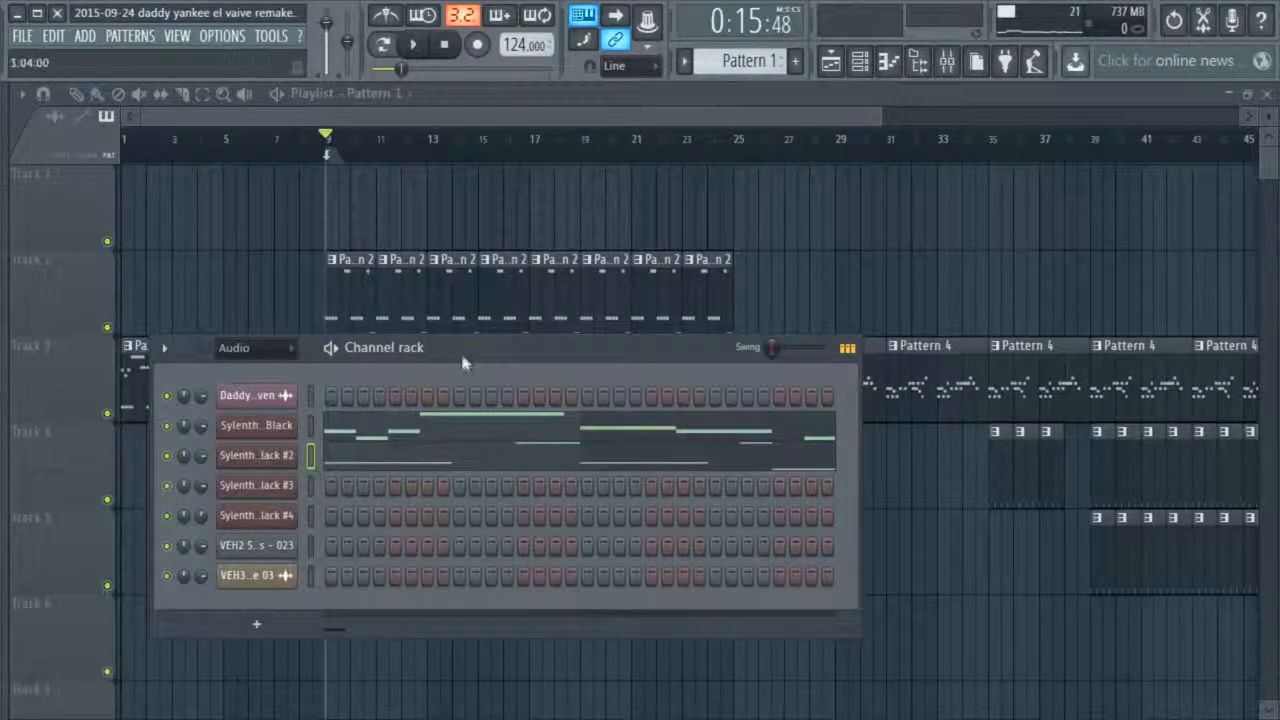
pyautogui.moveTo(461, 346); pyautogui.dragTo(519, 332)
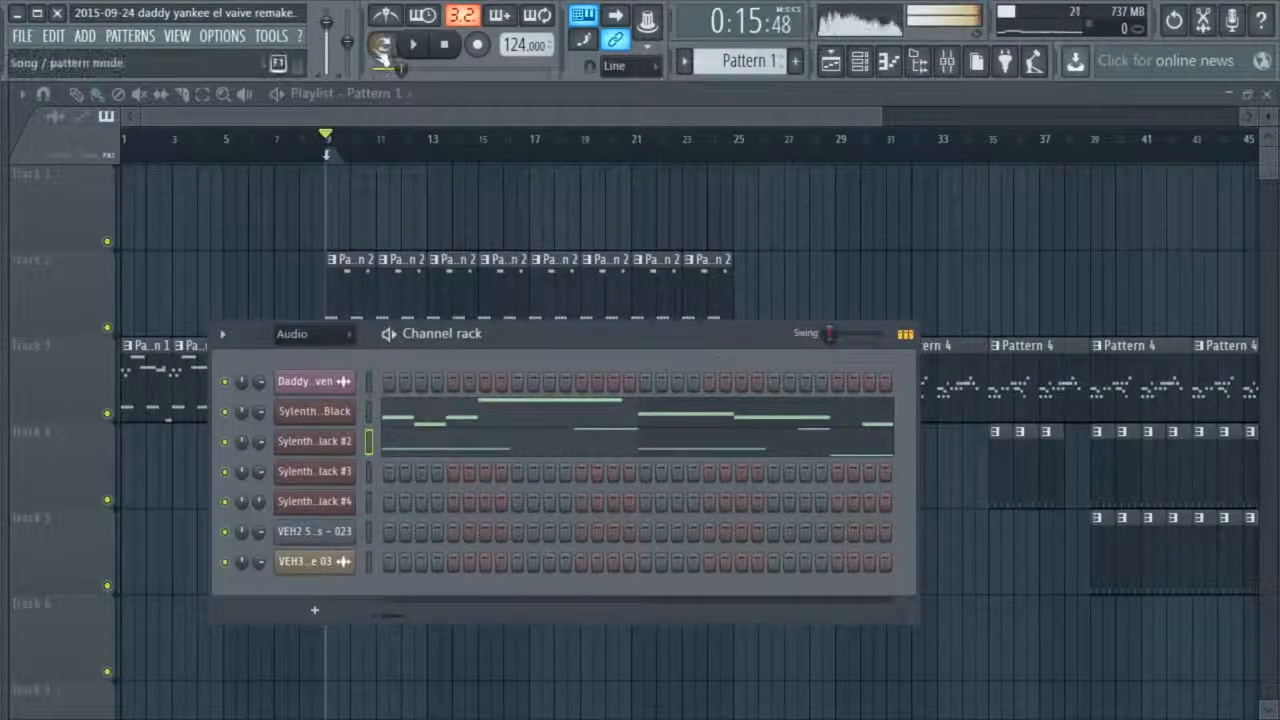
# Open Pattern 1's notes for the first Sylenth1 VTX Black in the piano roll and play them
pyautogui.rightClick(343, 414)
pyautogui.click(397, 412)
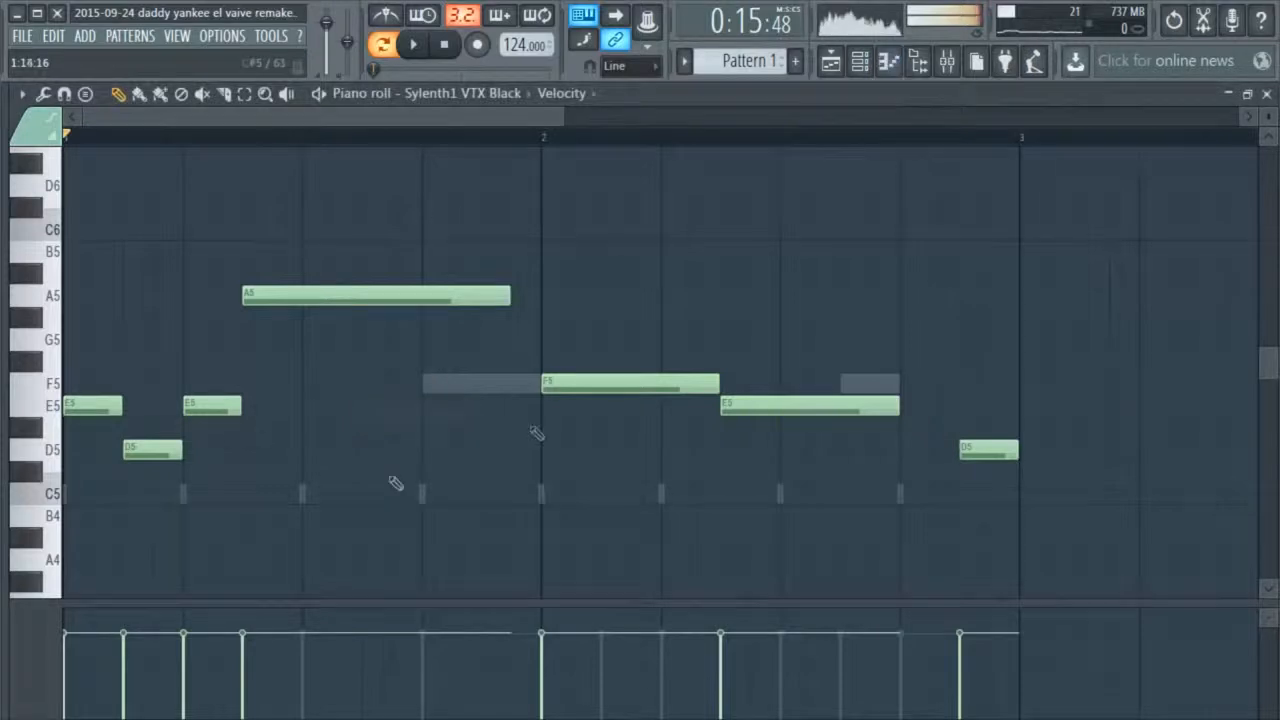
pyautogui.press('space')
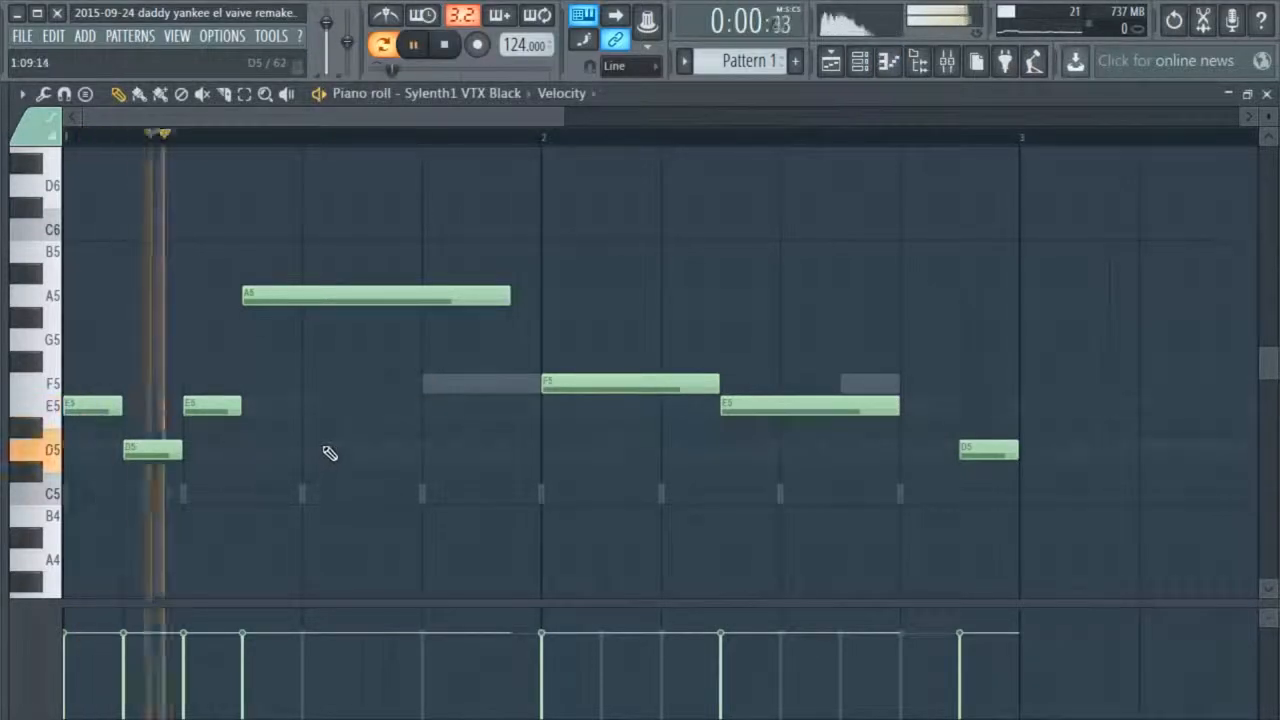
# Check the first Sylenth1 instance's preset during playback, close its window and stop playback
pyautogui.click(871, 72)
pyautogui.click(313, 411)
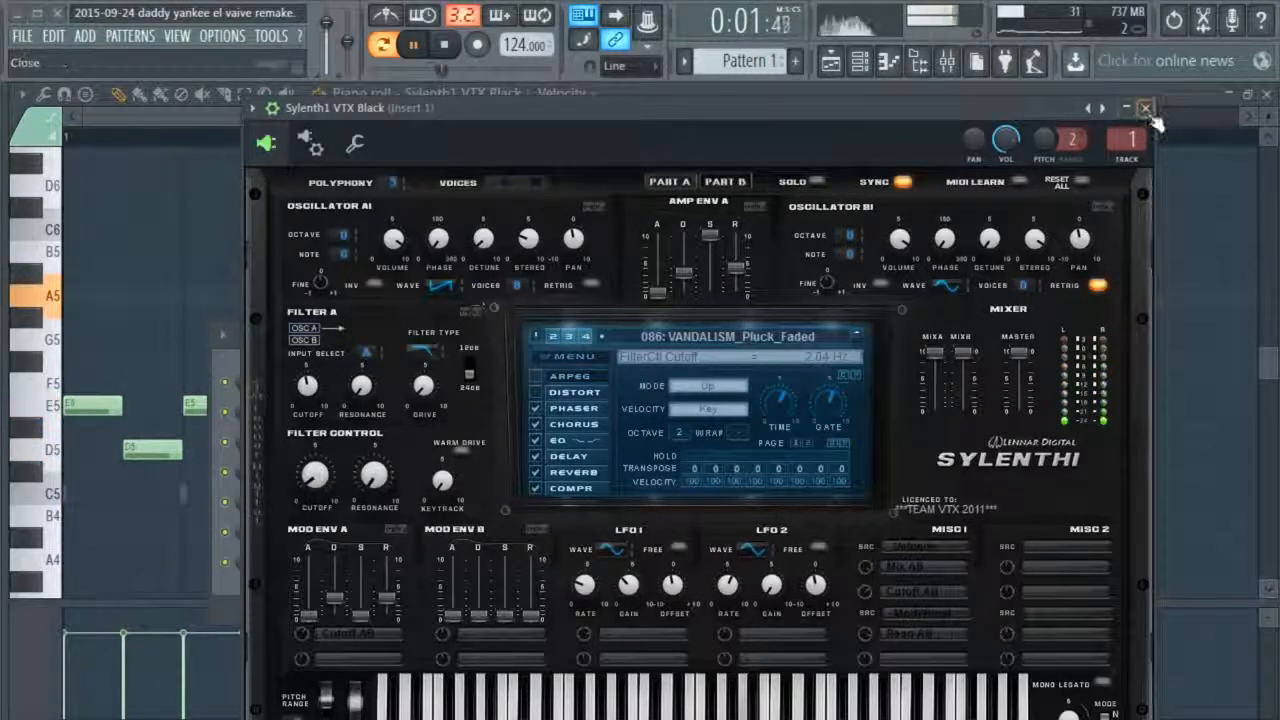
pyautogui.click(1145, 107)
pyautogui.press('space')
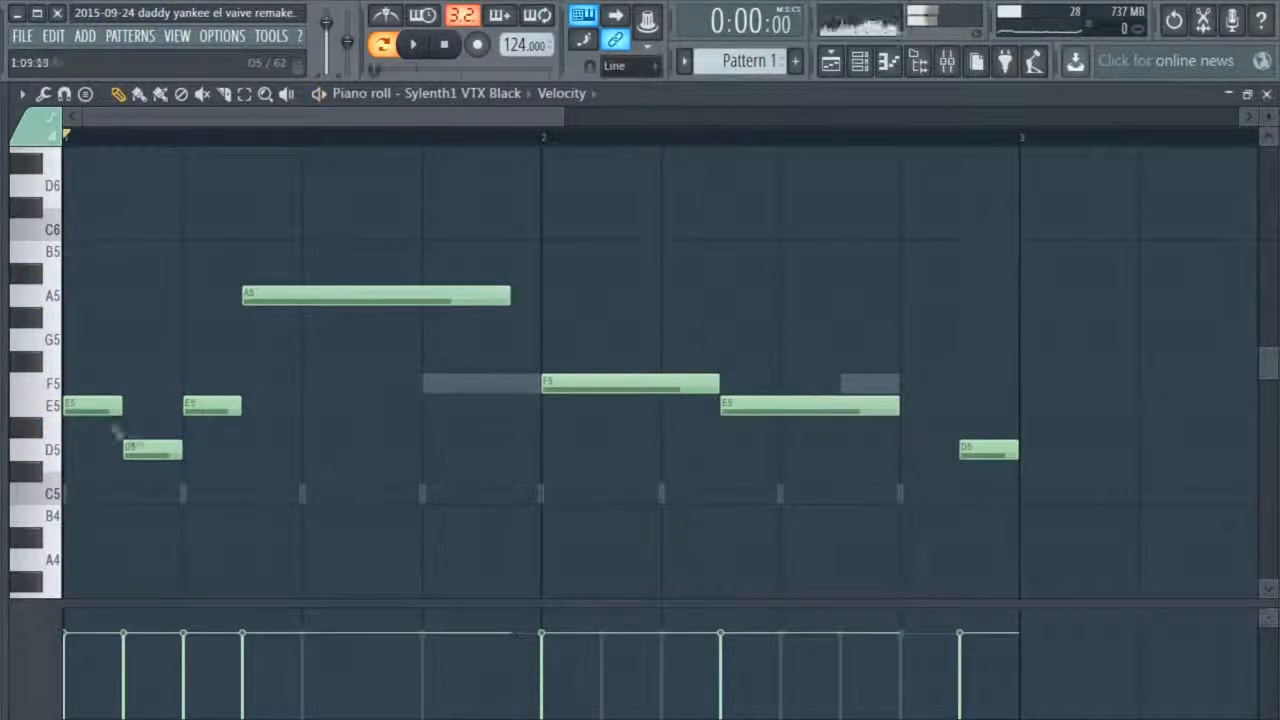
# Audition the opening E5, D5 and E5 notes one by one and play the start of Pattern 1
pyautogui.click(86, 422)
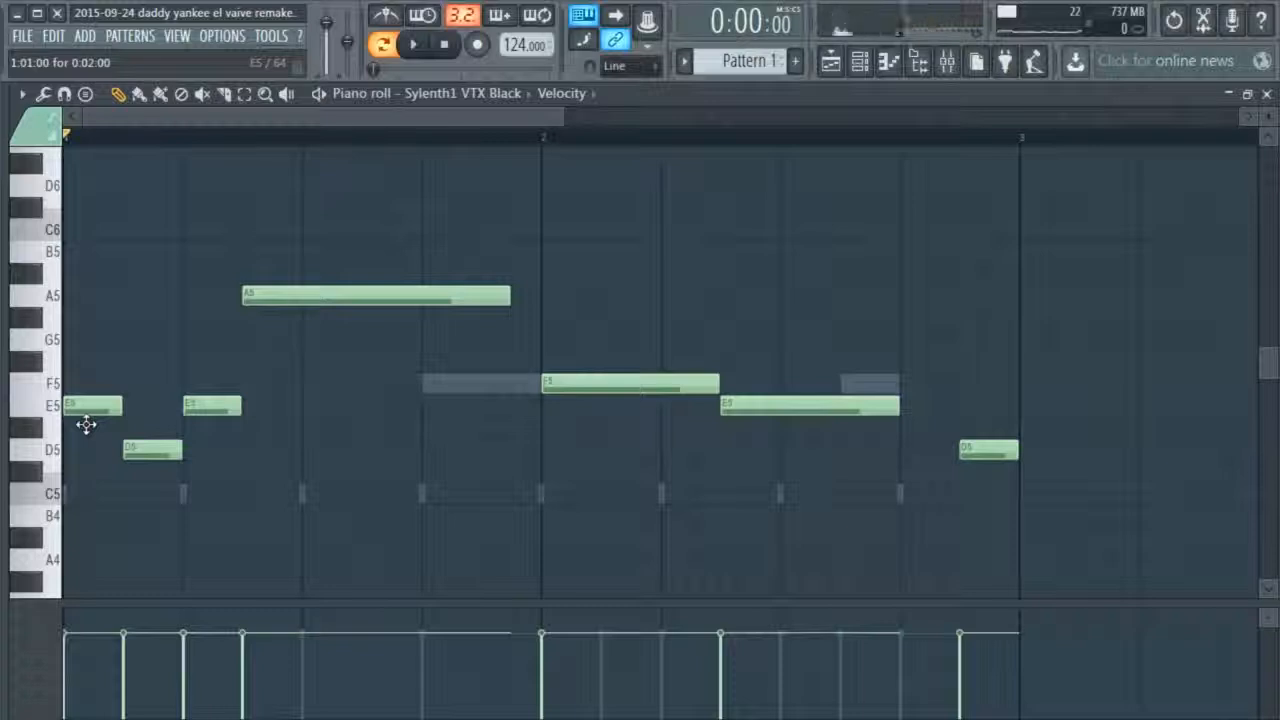
pyautogui.moveTo(99, 418)
pyautogui.mouseDown()
pyautogui.moveTo(94, 391)
pyautogui.moveTo(94, 420)
pyautogui.mouseUp()
pyautogui.moveTo(152, 450)
pyautogui.mouseDown()
pyautogui.moveTo(150, 505)
pyautogui.moveTo(156, 455)
pyautogui.mouseUp()
pyautogui.moveTo(196, 408)
pyautogui.mouseDown()
pyautogui.moveTo(197, 390)
pyautogui.moveTo(199, 425)
pyautogui.mouseUp()
pyautogui.press('space')
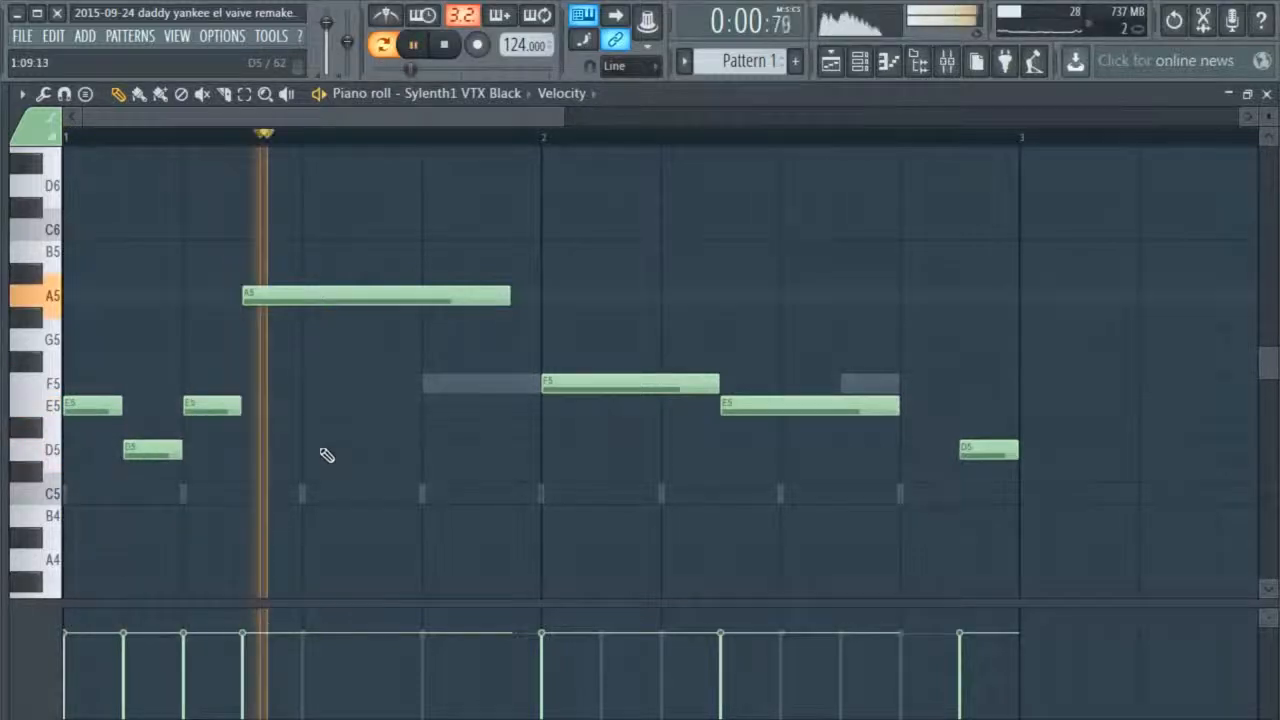
pyautogui.press('space')
# Sound the D5 key beside the melody and replay the beginning of Pattern 1
pyautogui.scroll(-5, 322, 460)
pyautogui.scroll(3, 320, 470)
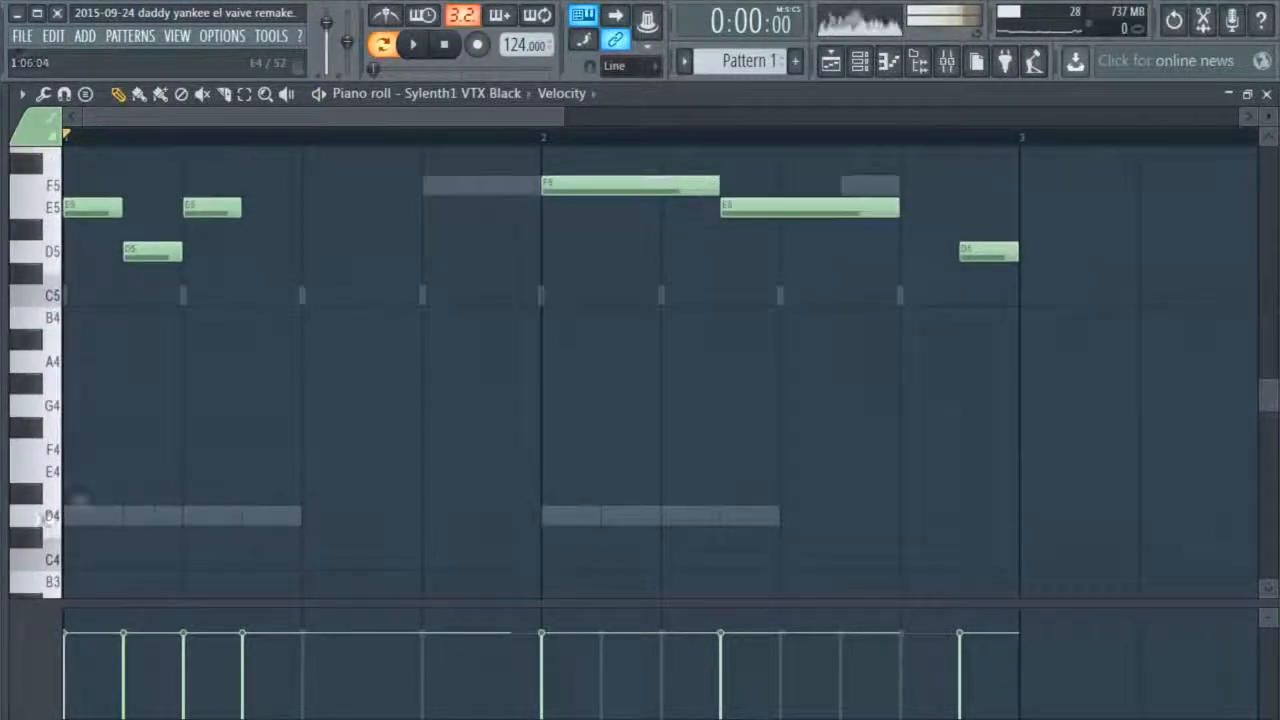
pyautogui.scroll(3, 120, 540)
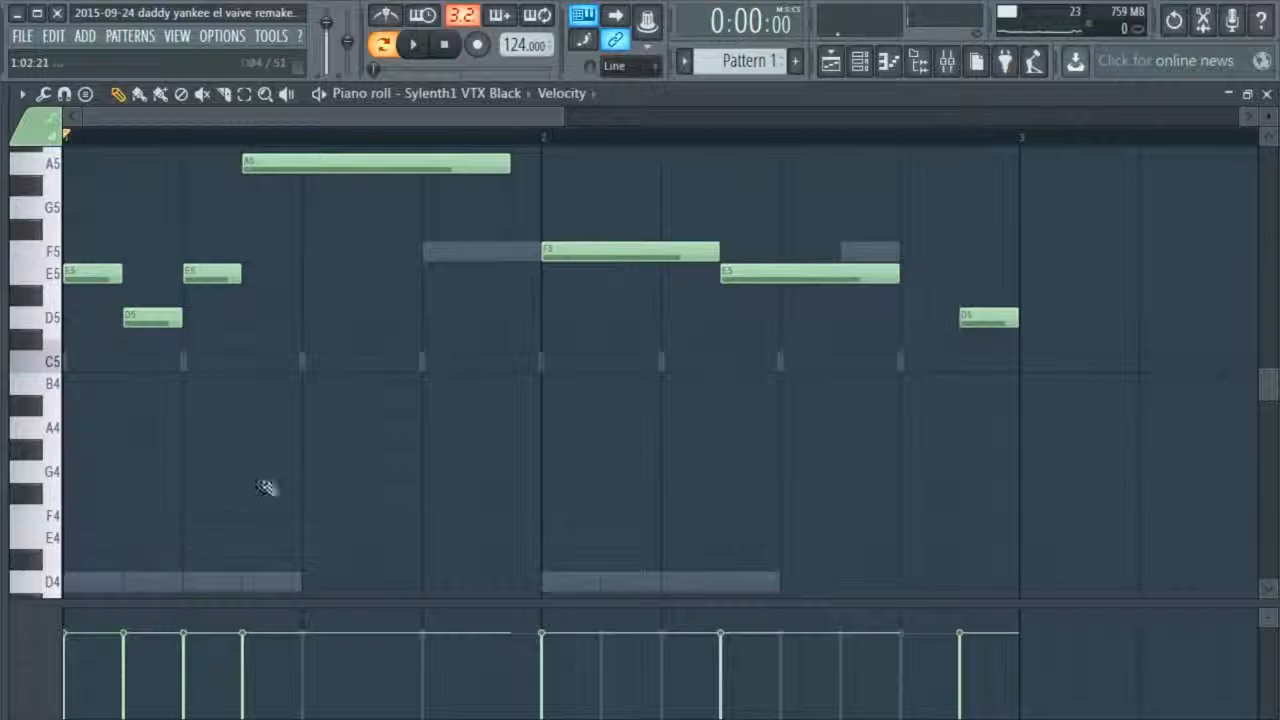
pyautogui.click(66, 333)
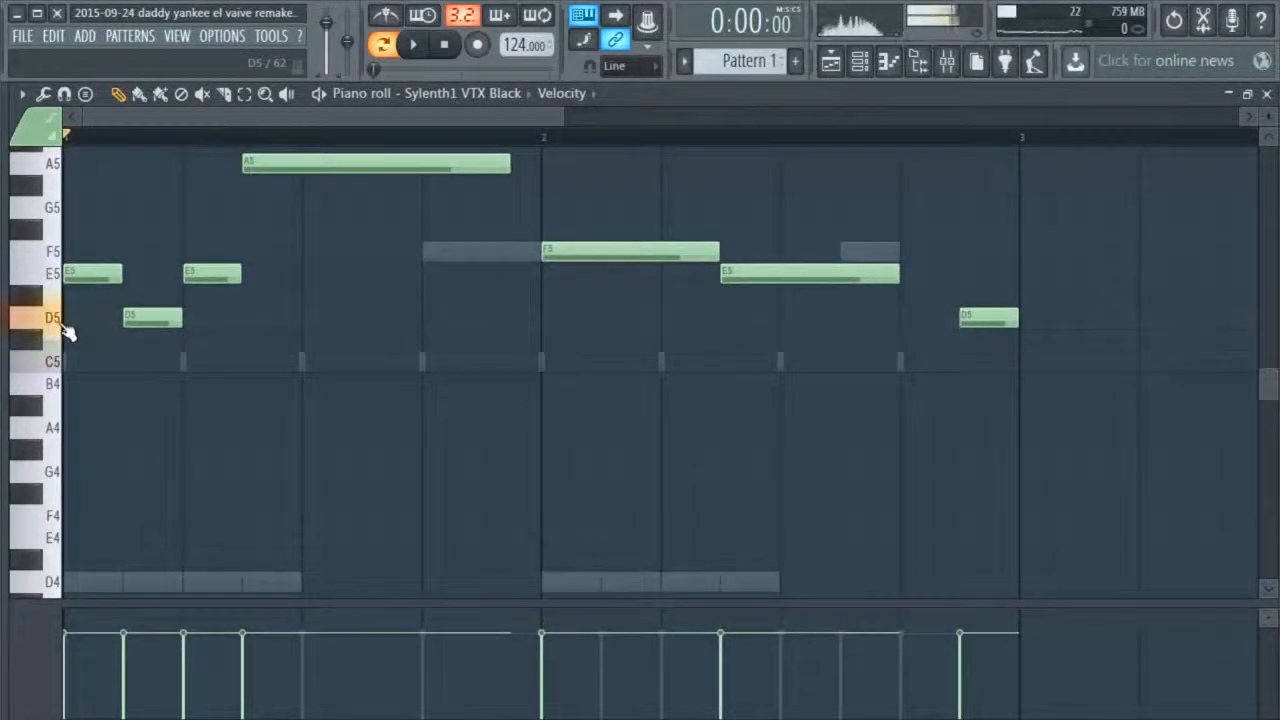
pyautogui.press('space')
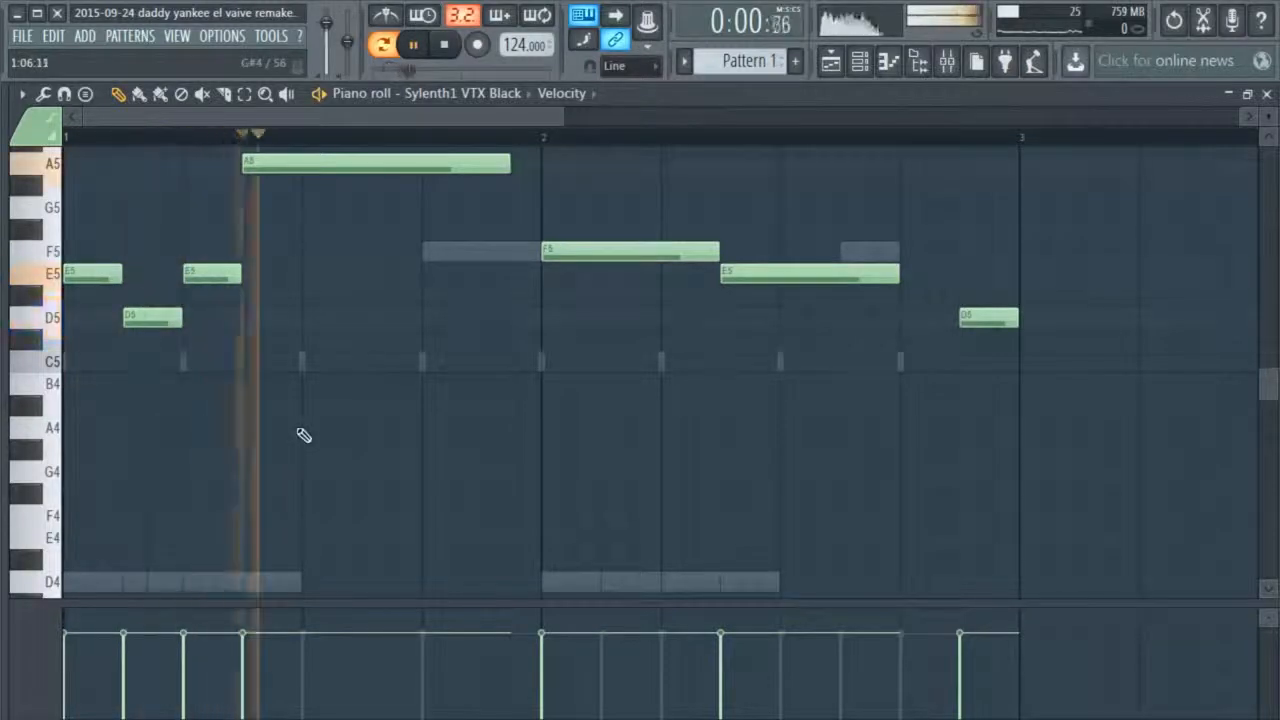
pyautogui.press('space')
# Compare the first Sylenth1's melody notes with the ghost notes of the other channel in the lower octaves
pyautogui.scroll(-1, 306, 374)
pyautogui.scroll(1, 300, 280)
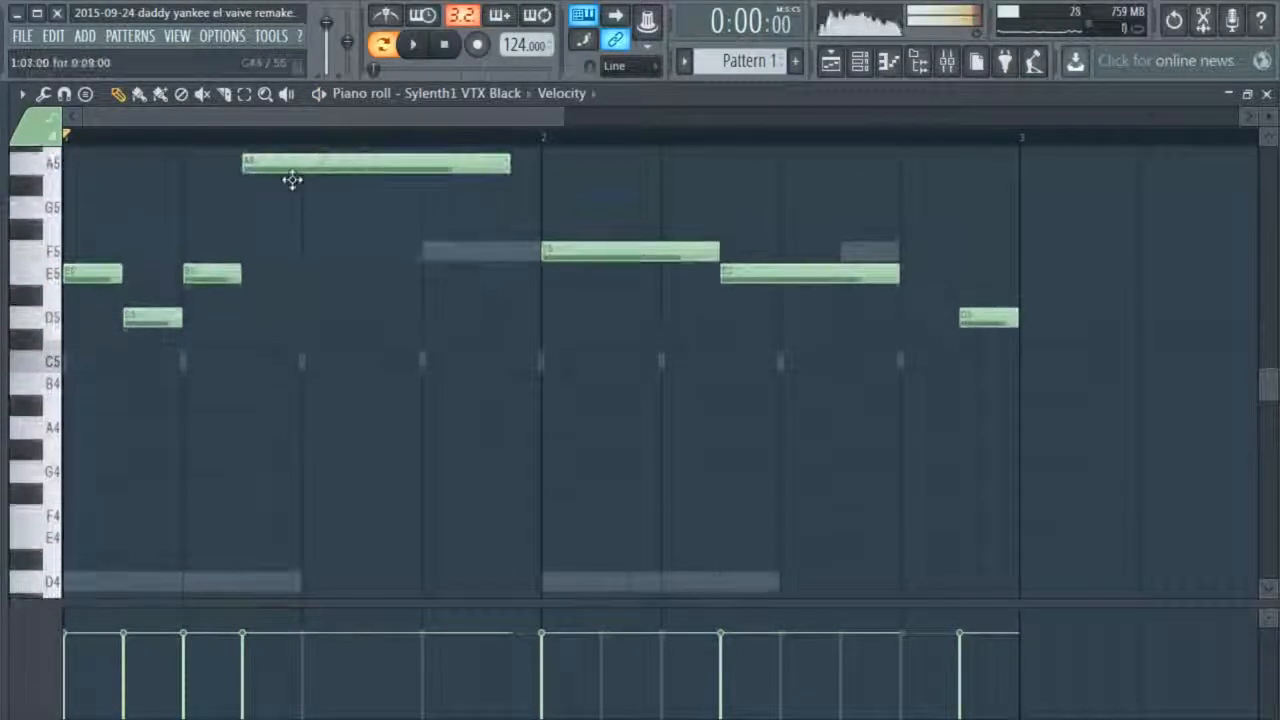
pyautogui.scroll(-3, 446, 503)
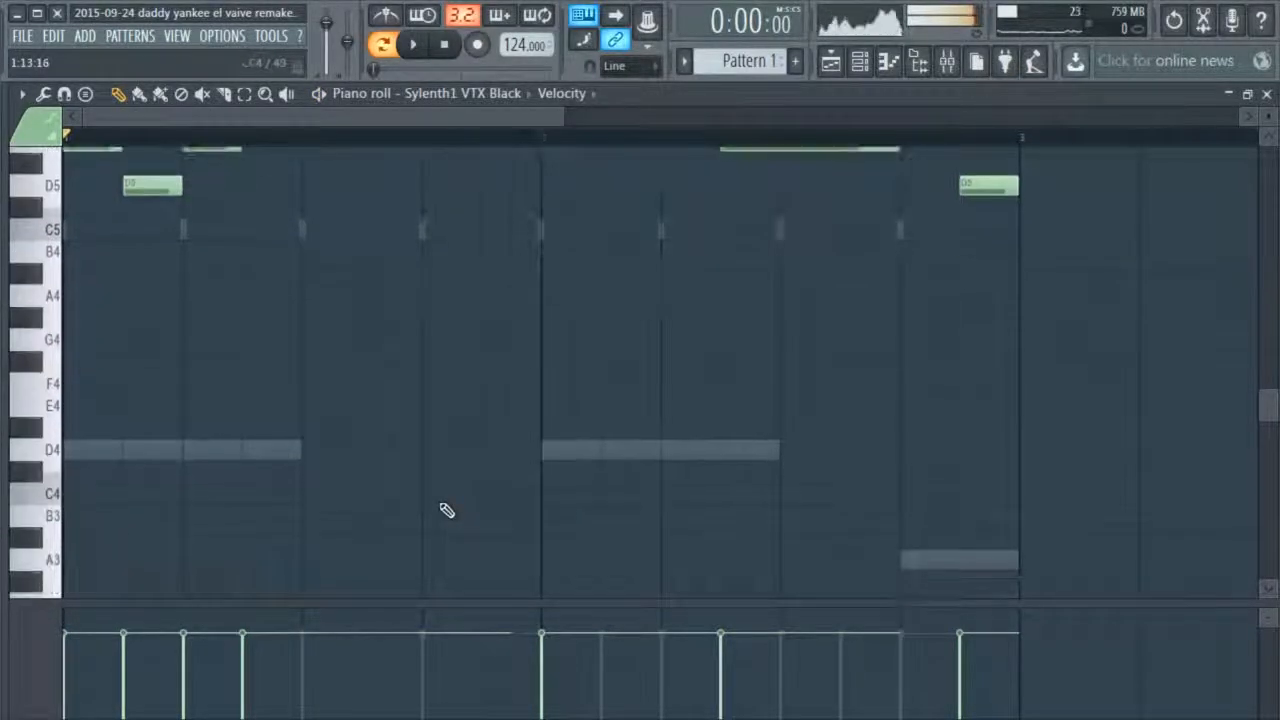
pyautogui.scroll(3, 445, 510)
pyautogui.scroll(-3, 500, 380)
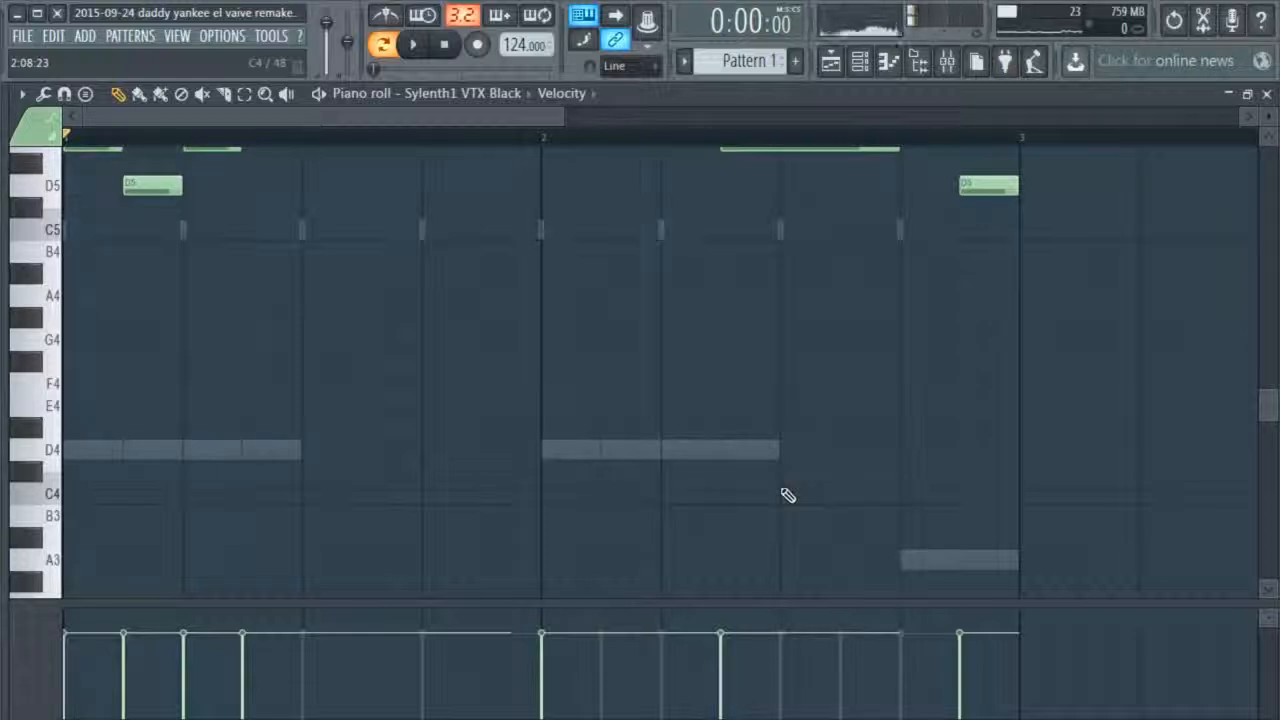
pyautogui.scroll(3, 785, 495)
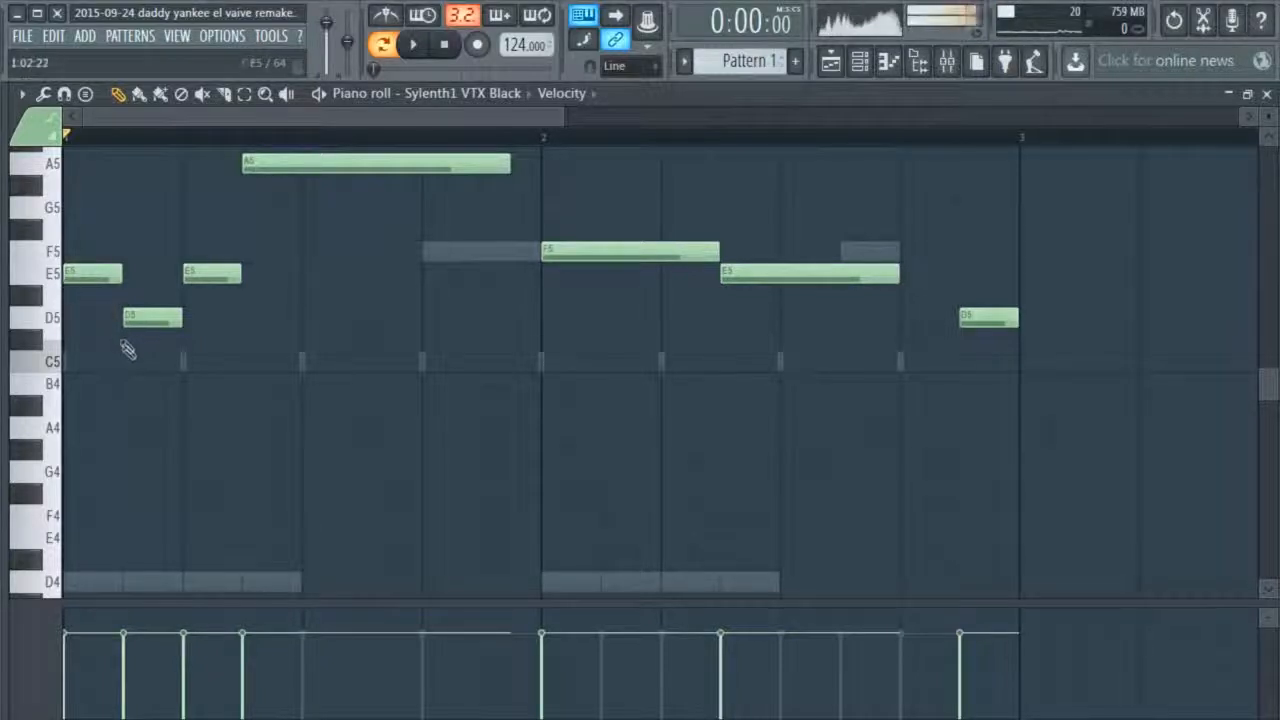
pyautogui.scroll(-3, 131, 354)
pyautogui.scroll(2, 87, 459)
# Sound the E5 key while checking the melody notes against the piano roll keyboard
pyautogui.click(57, 208)
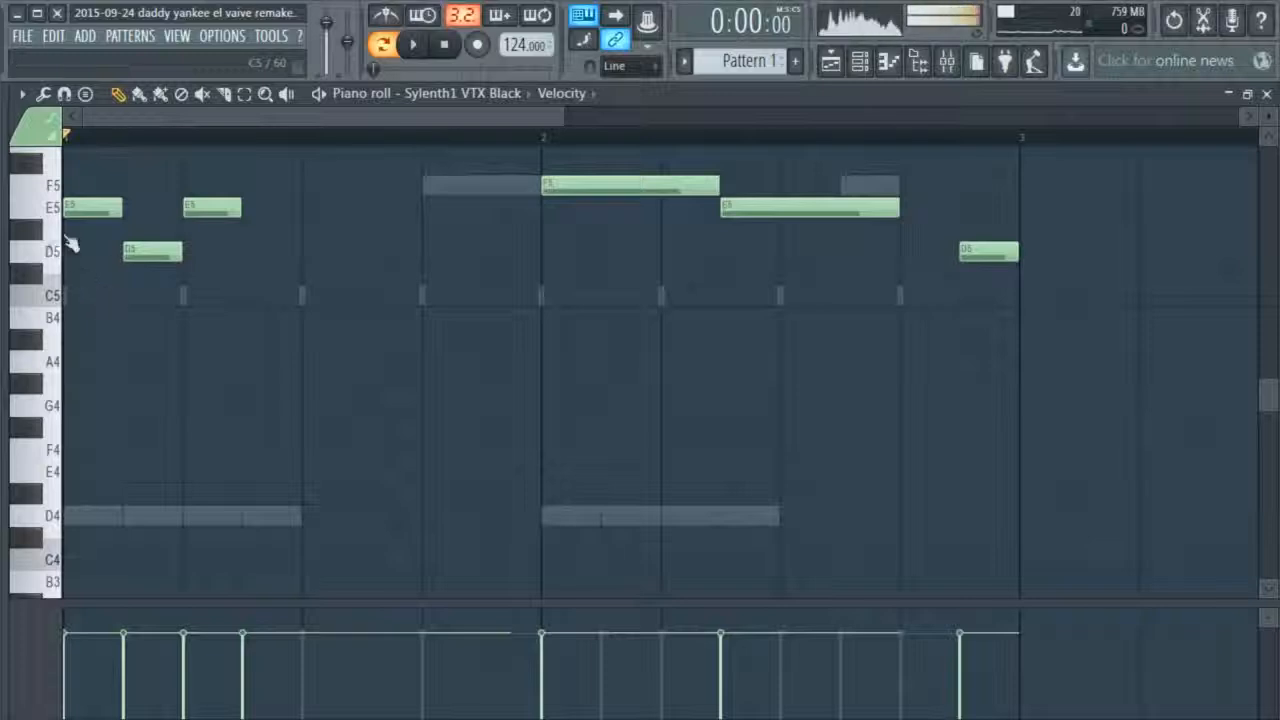
pyautogui.scroll(-4, 103, 514)
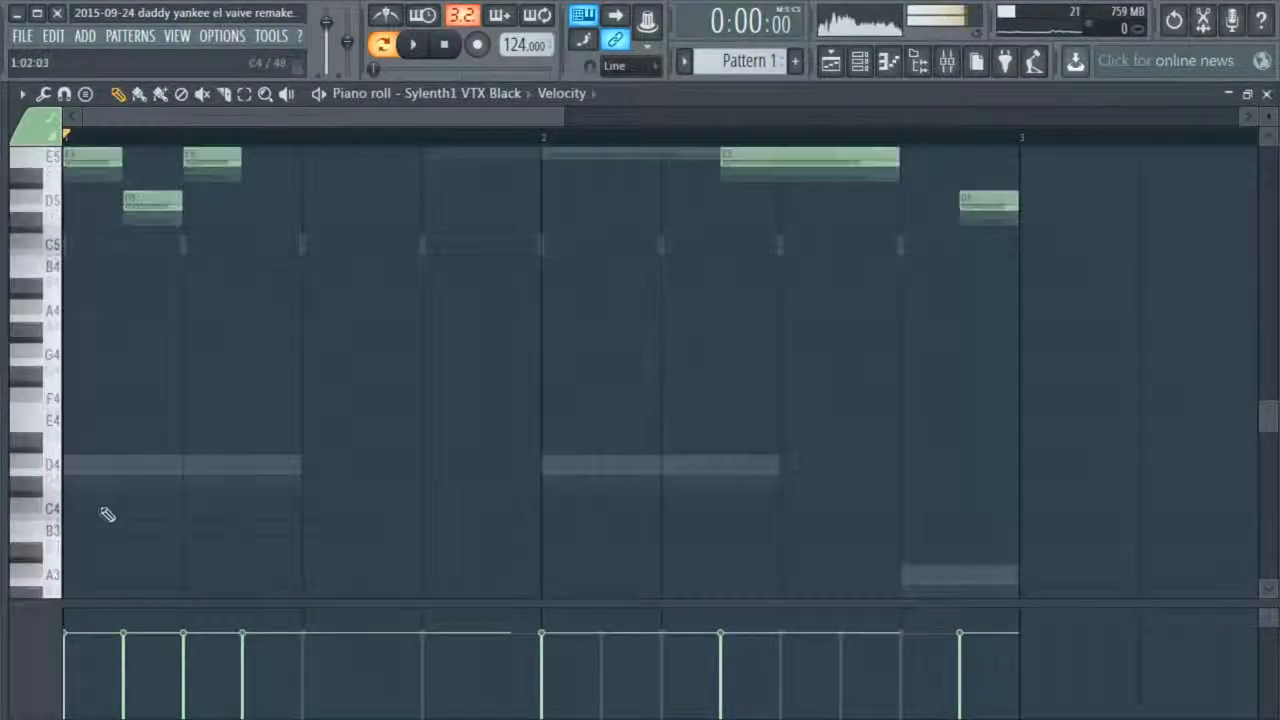
pyautogui.scroll(3, 203, 503)
pyautogui.scroll(3, 203, 503)
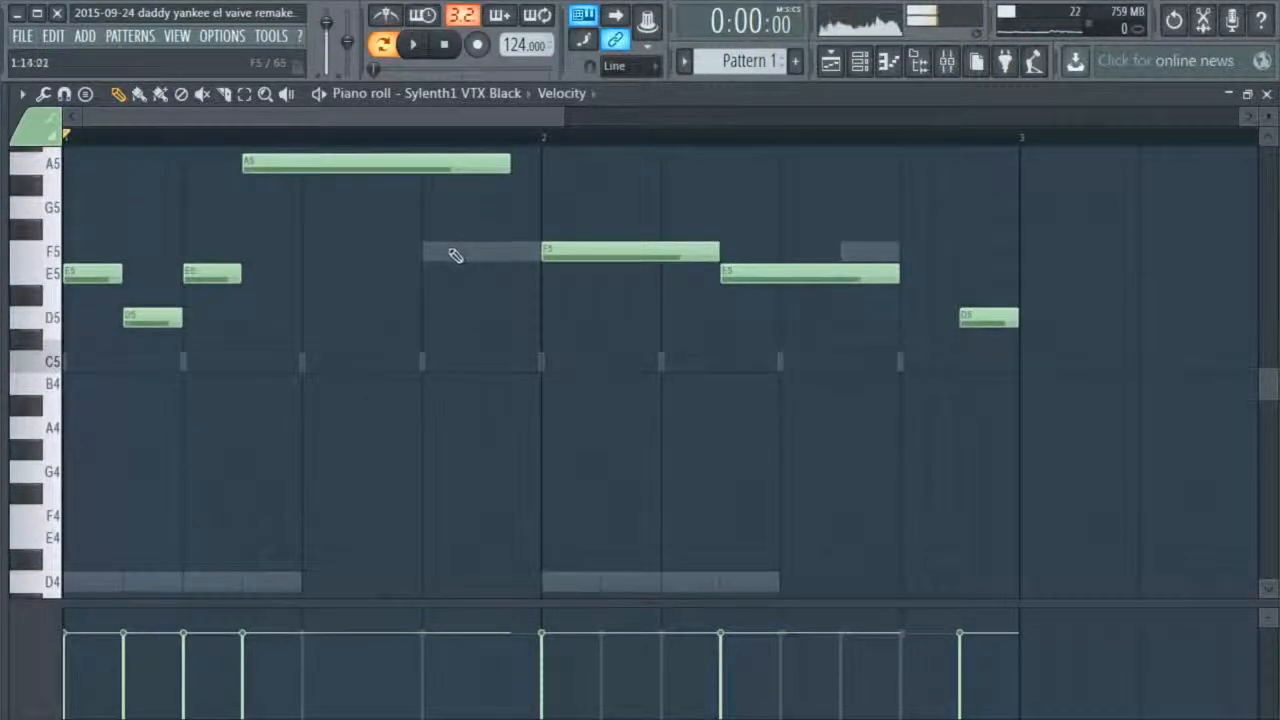
pyautogui.click(57, 292)
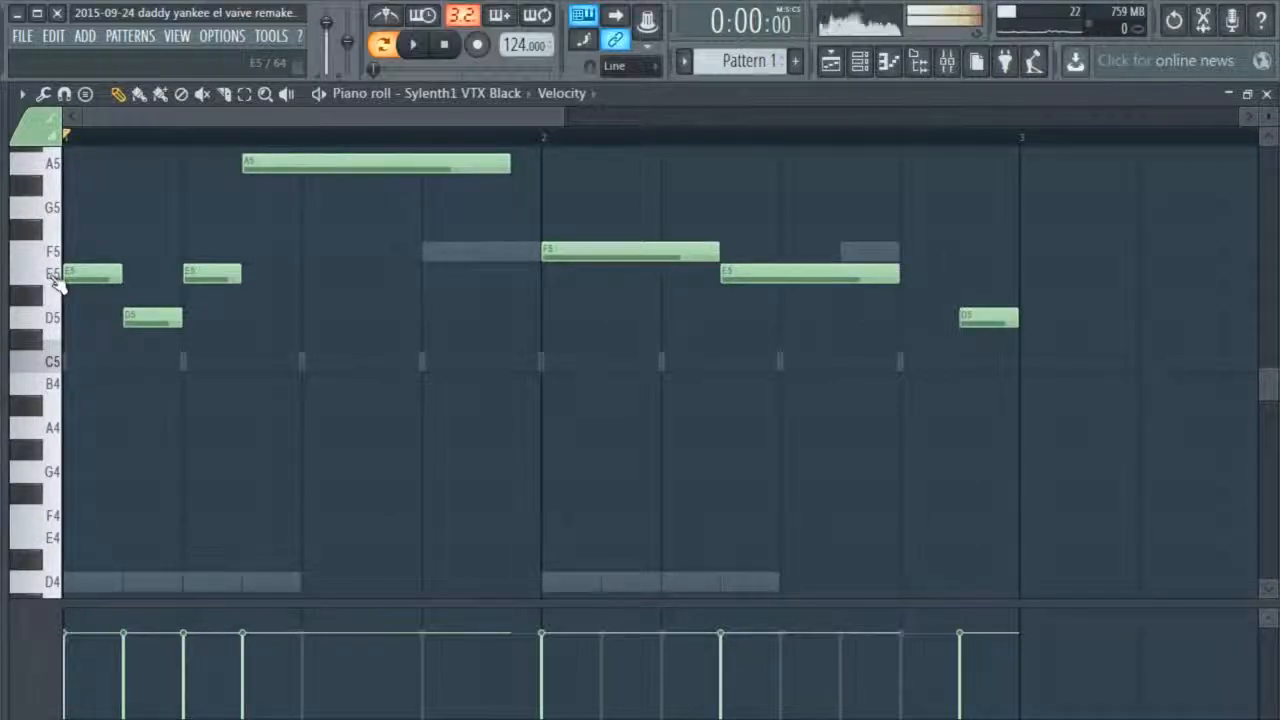
pyautogui.scroll(2, 57, 285)
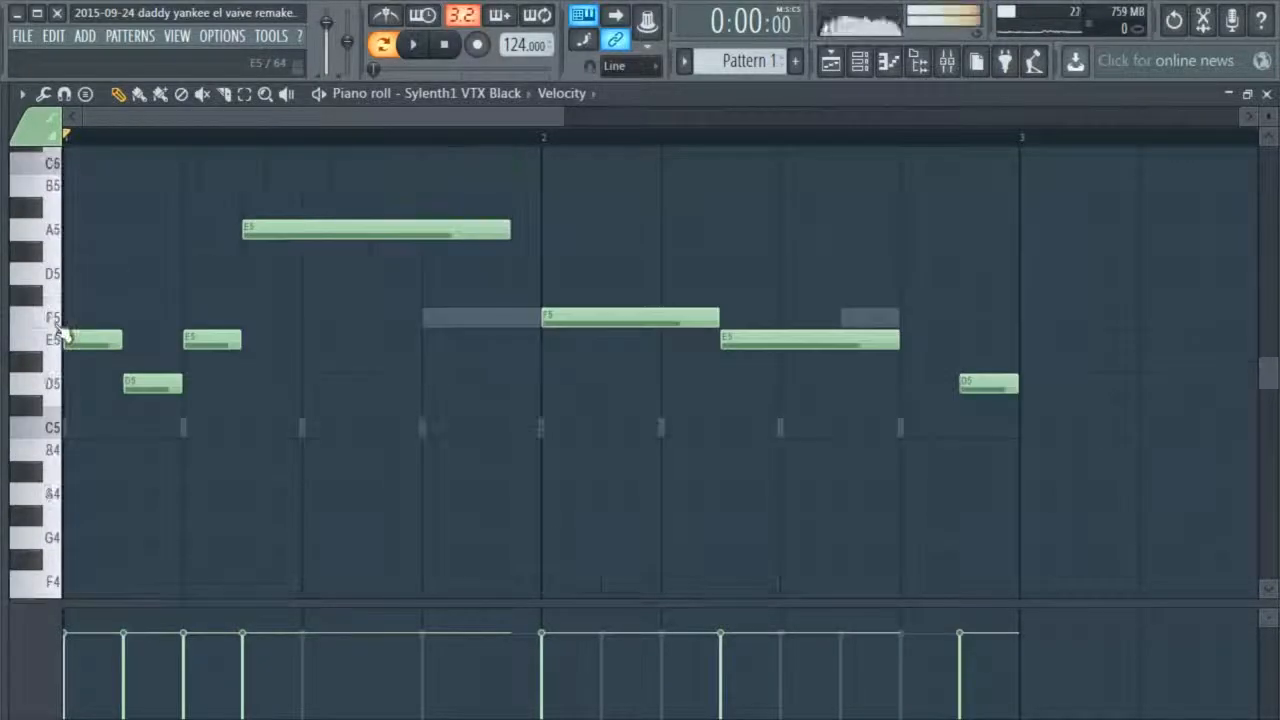
pyautogui.click(59, 352)
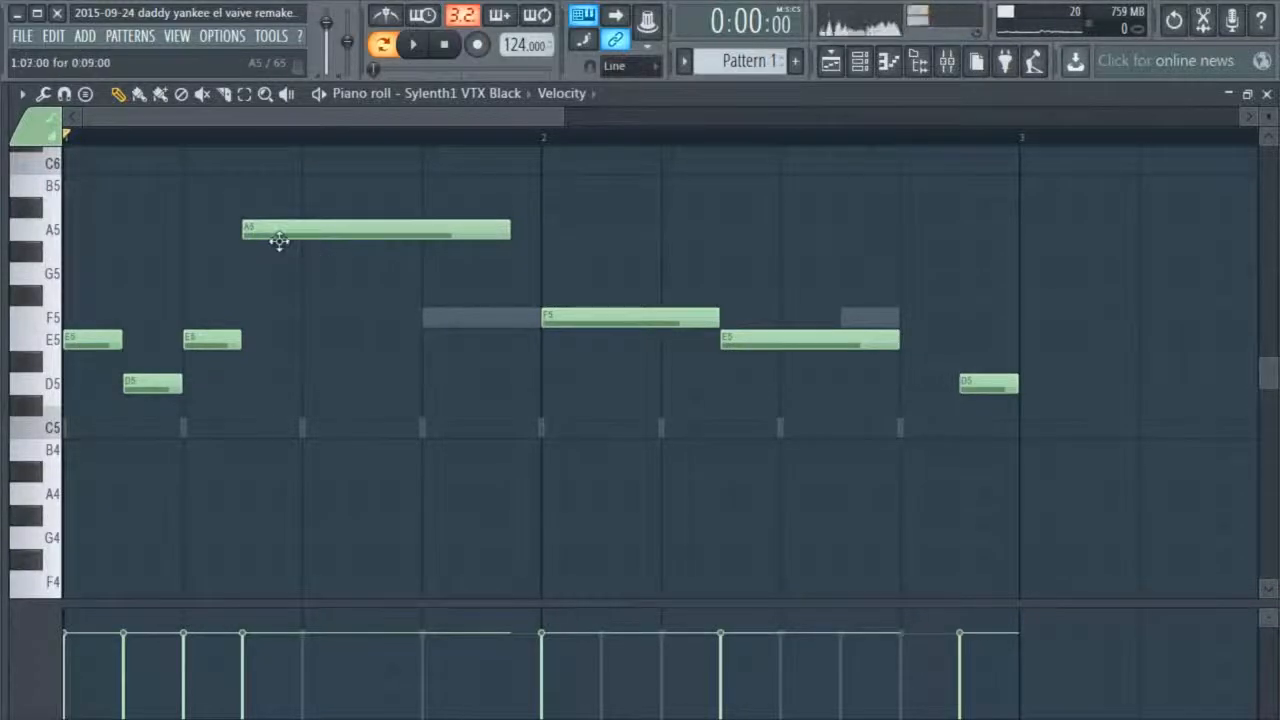
# Review the low ghost notes and the upper melody once more, and close the piano roll
pyautogui.scroll(-6, 70, 560)
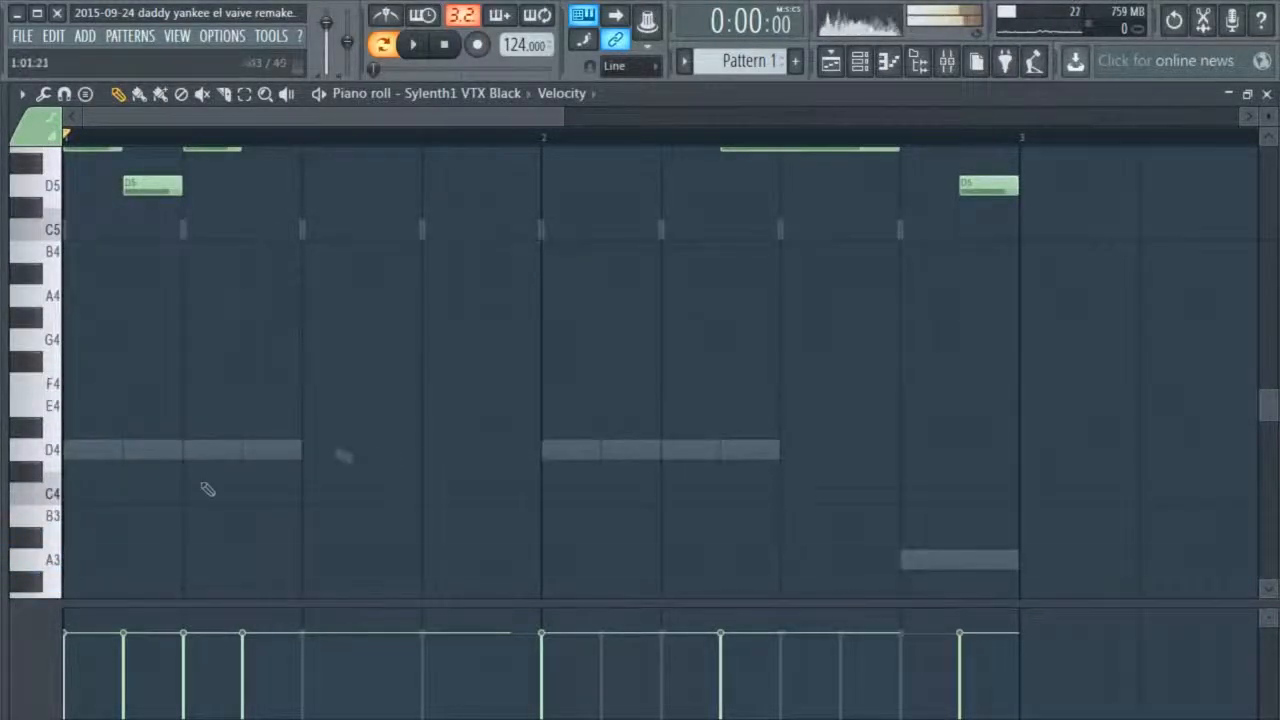
pyautogui.scroll(7, 328, 463)
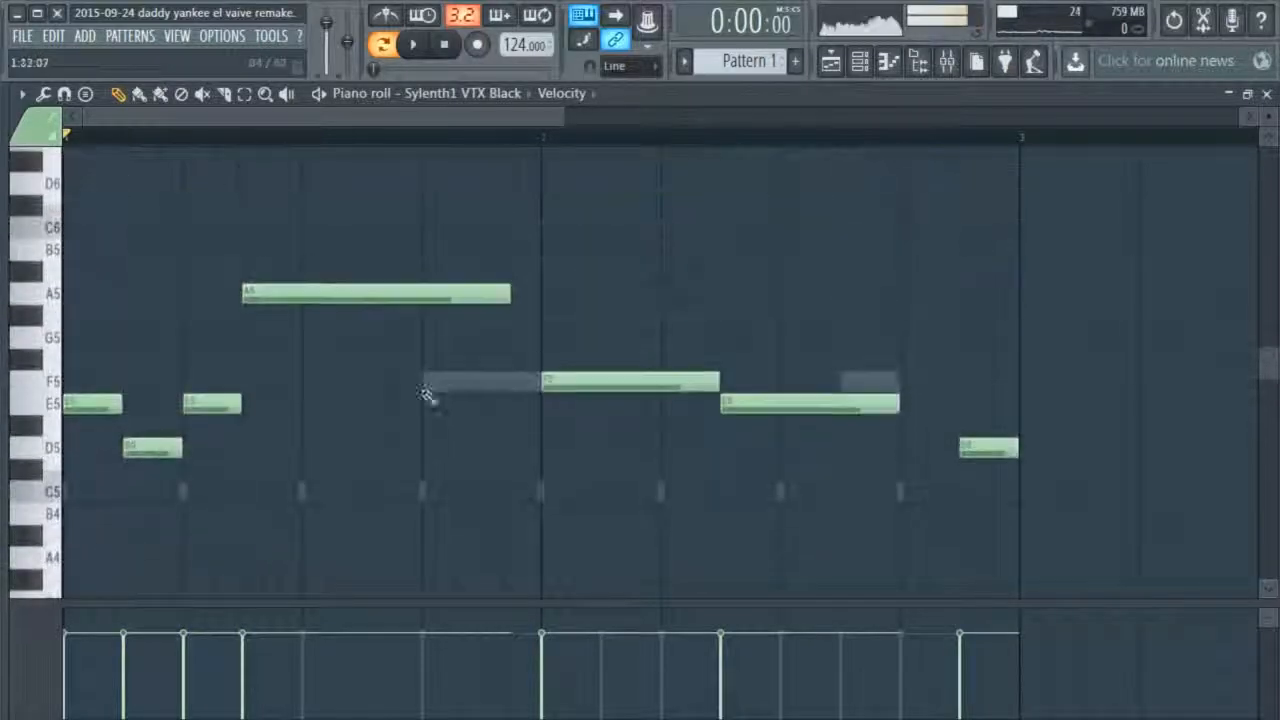
pyautogui.scroll(-5, 584, 391)
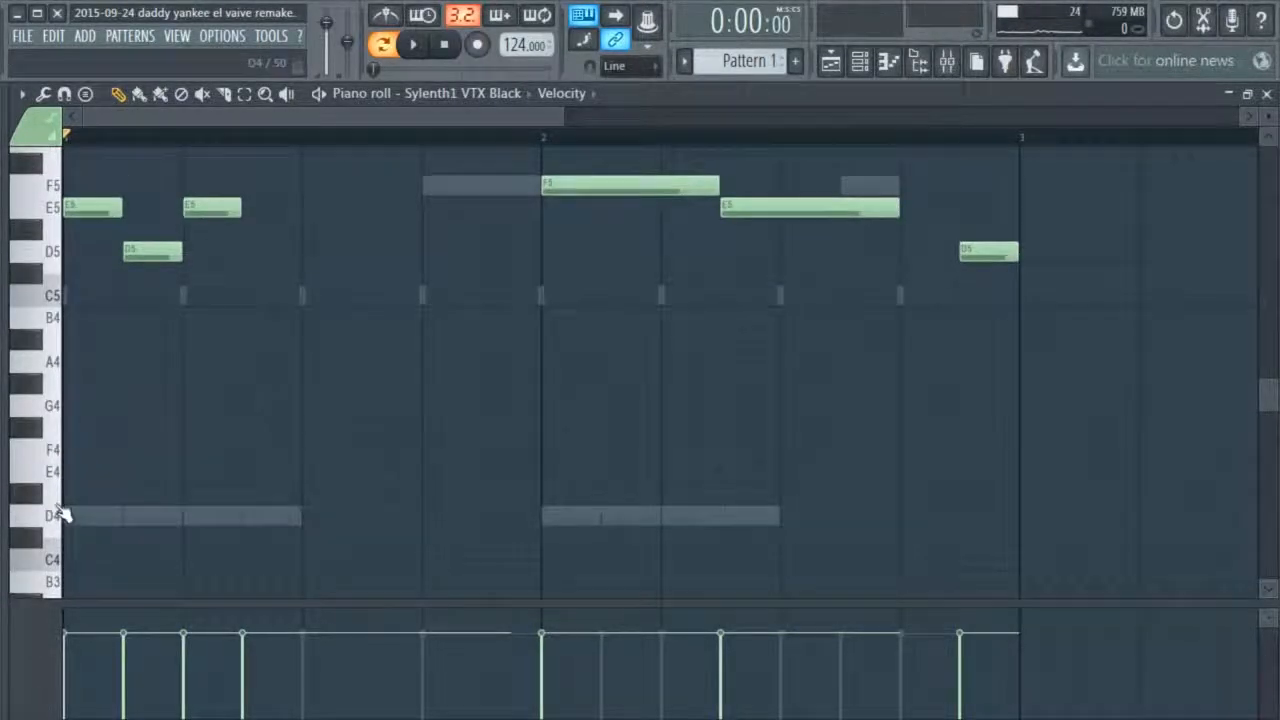
pyautogui.scroll(2, 62, 457)
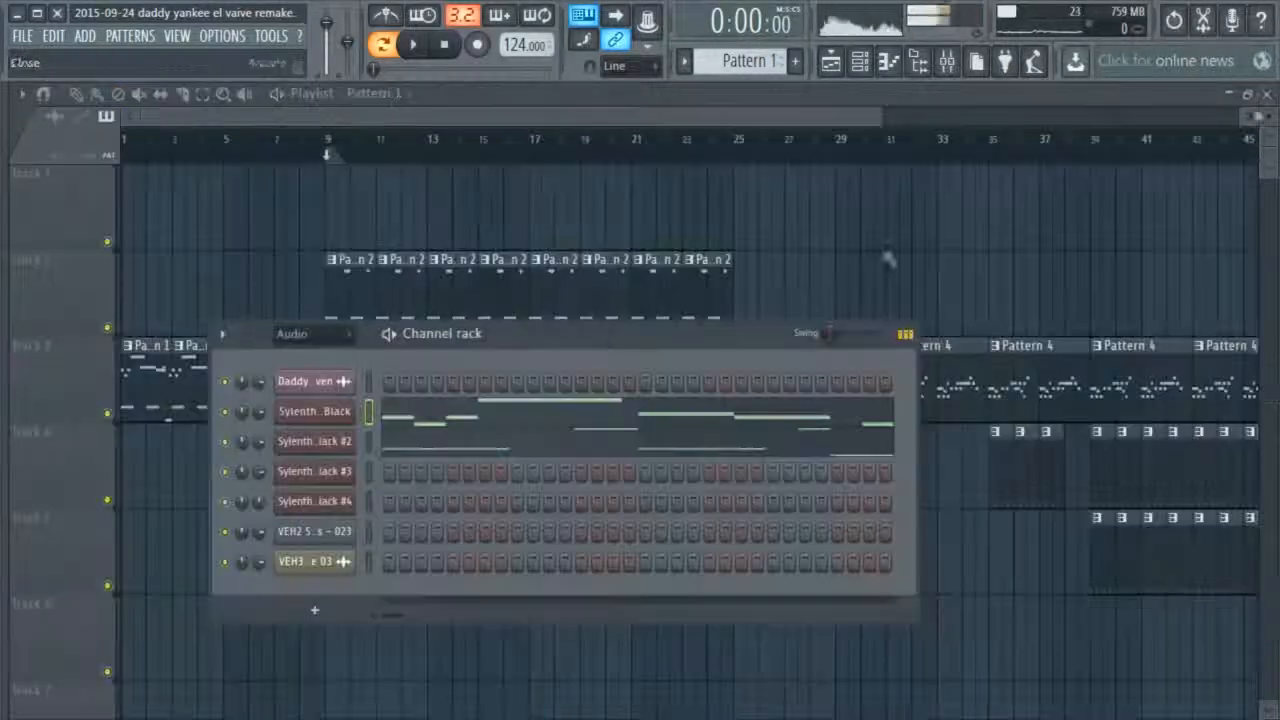
pyautogui.click(1266, 93)
# Examine Pattern 1's notes for Sylenth1 VTX Black #2 in the piano roll and close it
pyautogui.rightClick(368, 432)
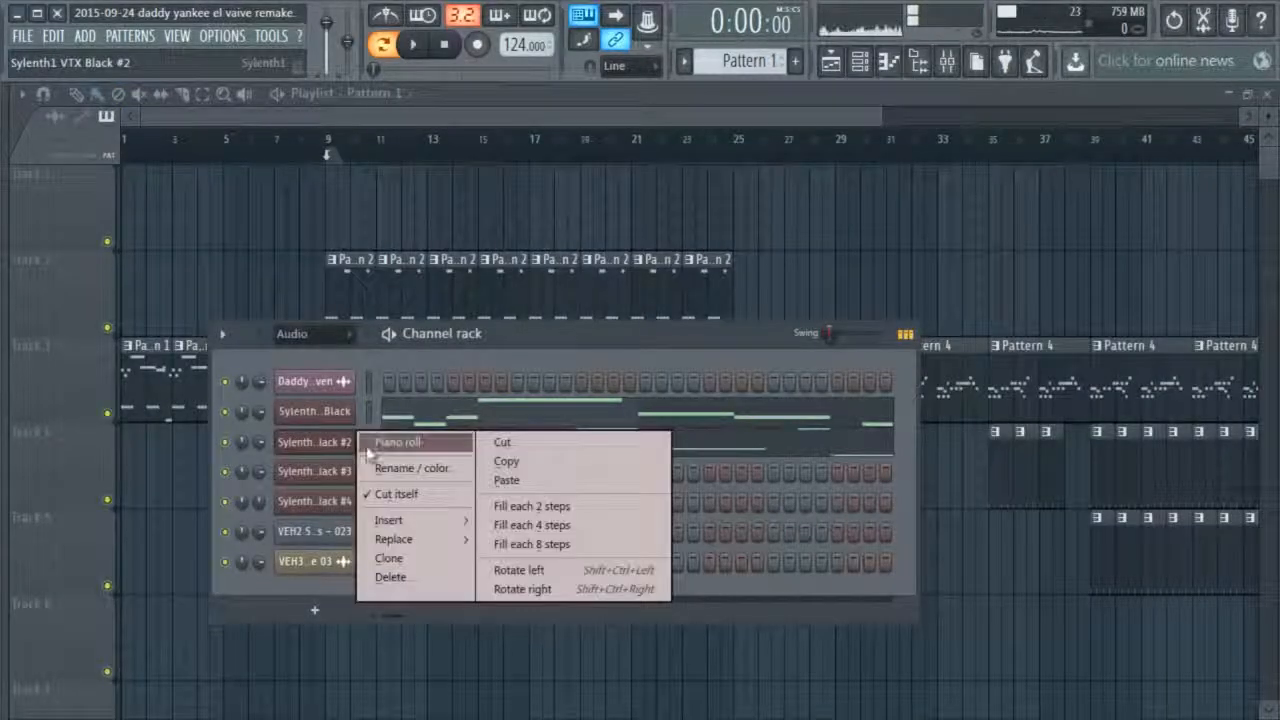
pyautogui.click(395, 443)
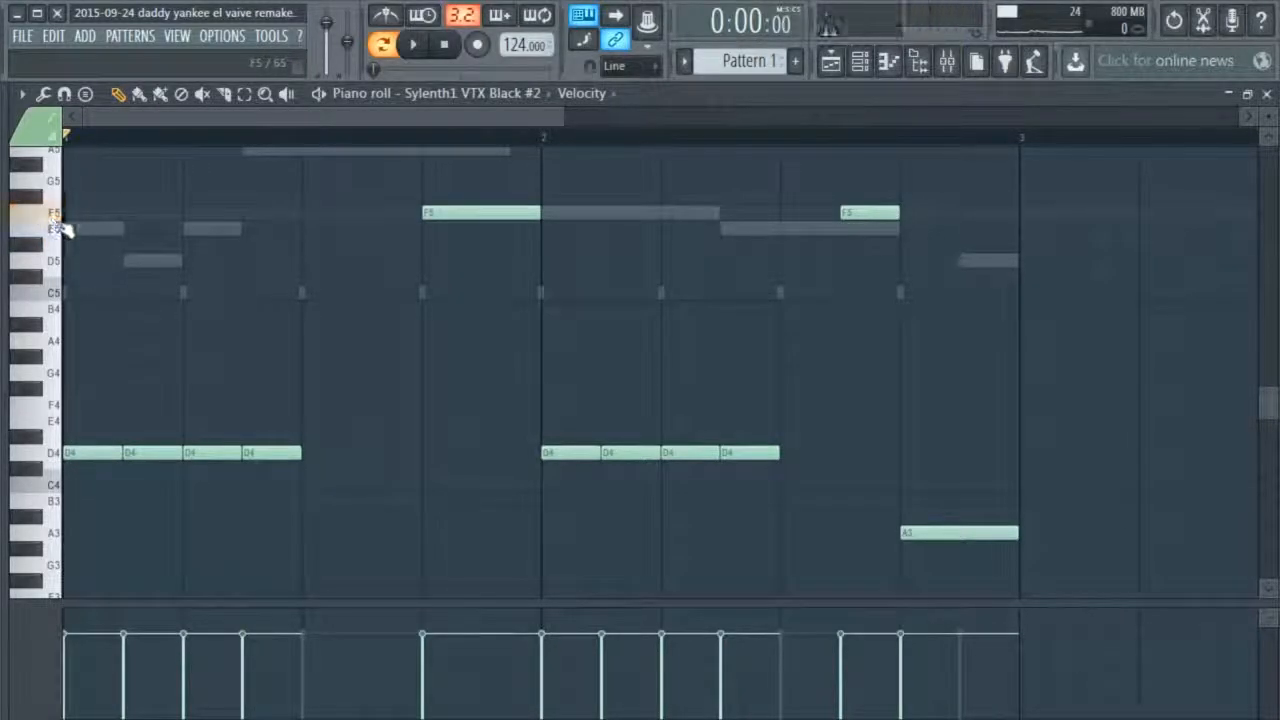
pyautogui.click(1266, 92)
# Reopen the first Sylenth1's Pattern 1 notes for another look and return to the playlist
pyautogui.rightClick(330, 405)
pyautogui.click(400, 414)
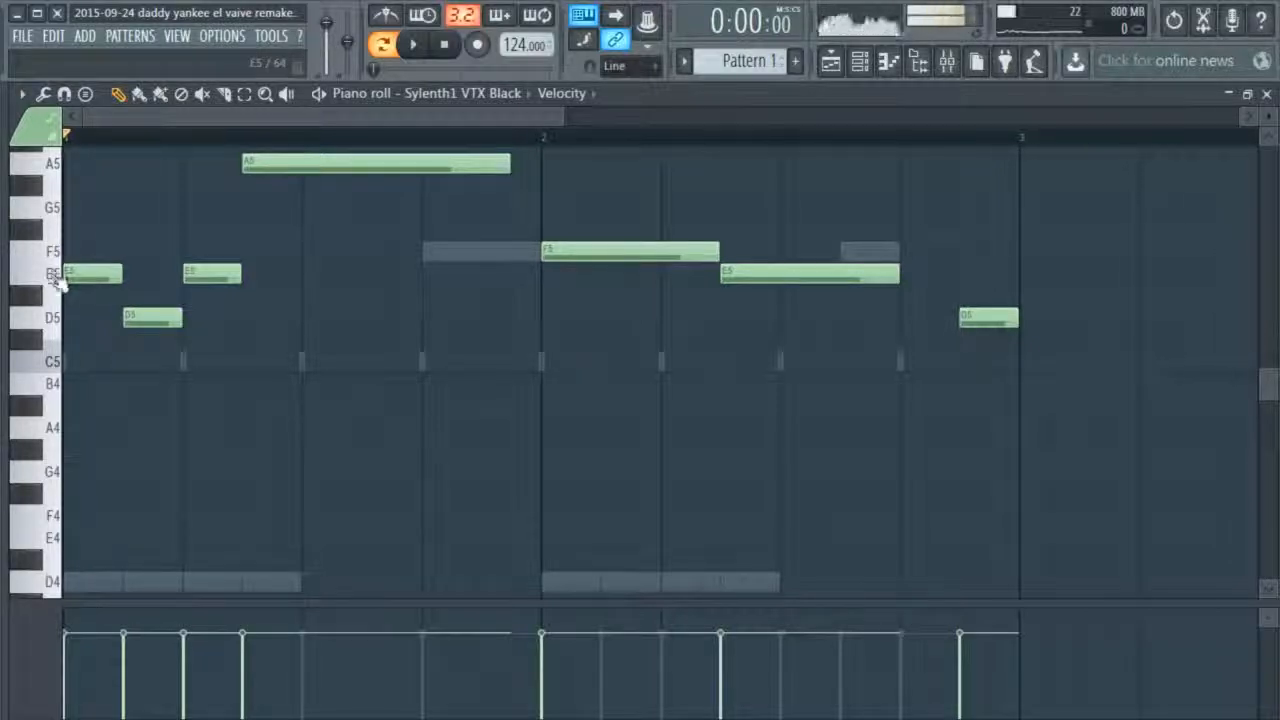
pyautogui.scroll(3, 734, 286)
pyautogui.click(1267, 94)
# Play Pattern 1 with the channel rack shown, stop it, and browse through the patterns from Pattern 3 to Pattern 6
pyautogui.press('space')
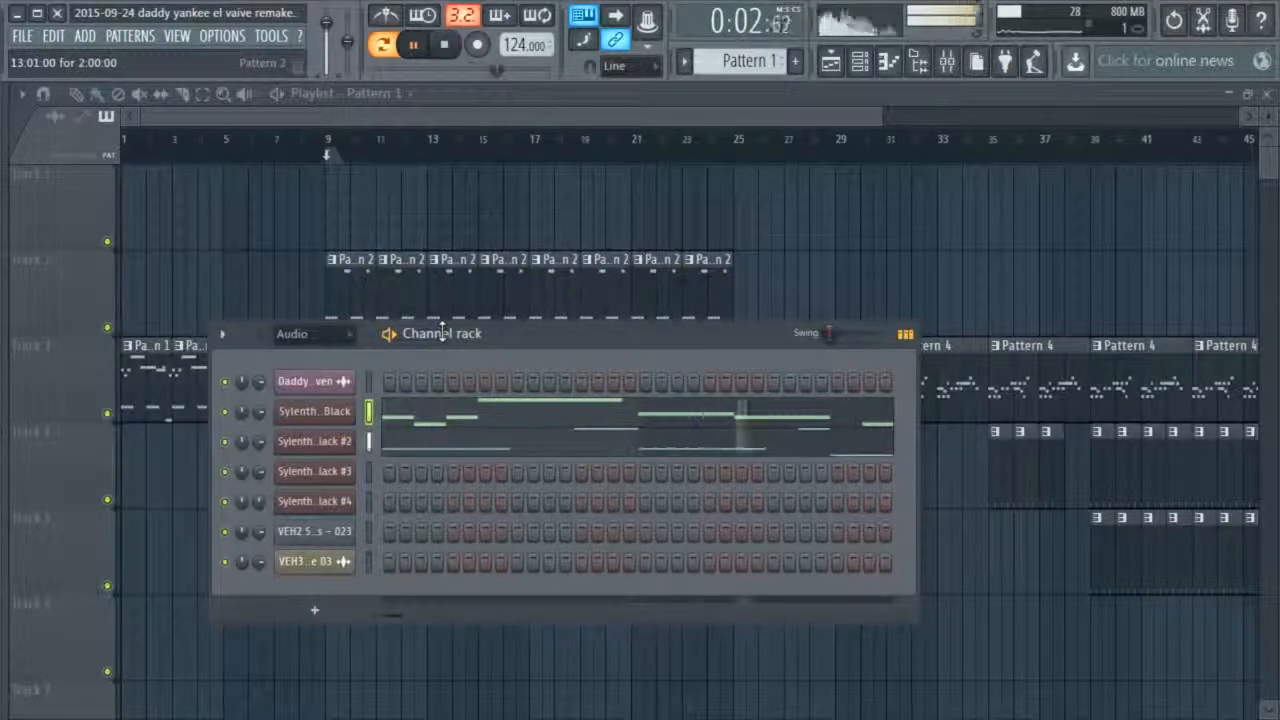
pyautogui.press('space')
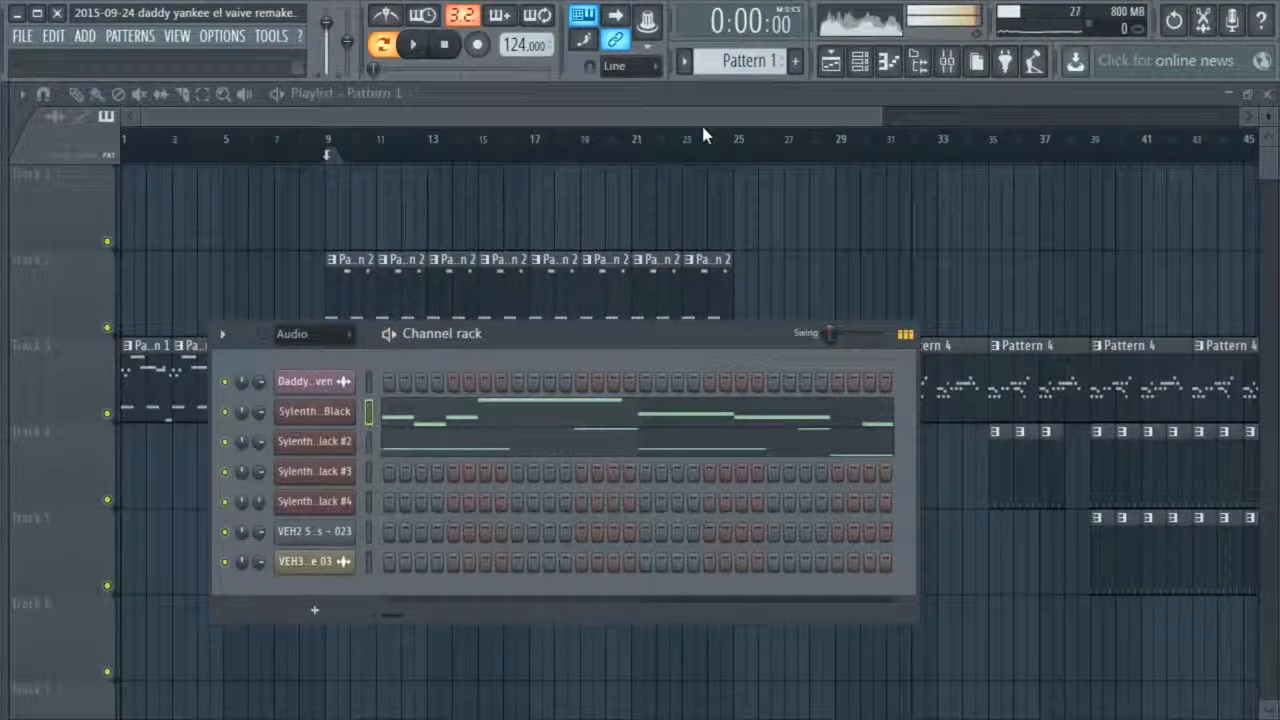
pyautogui.scroll(-3, 745, 62)
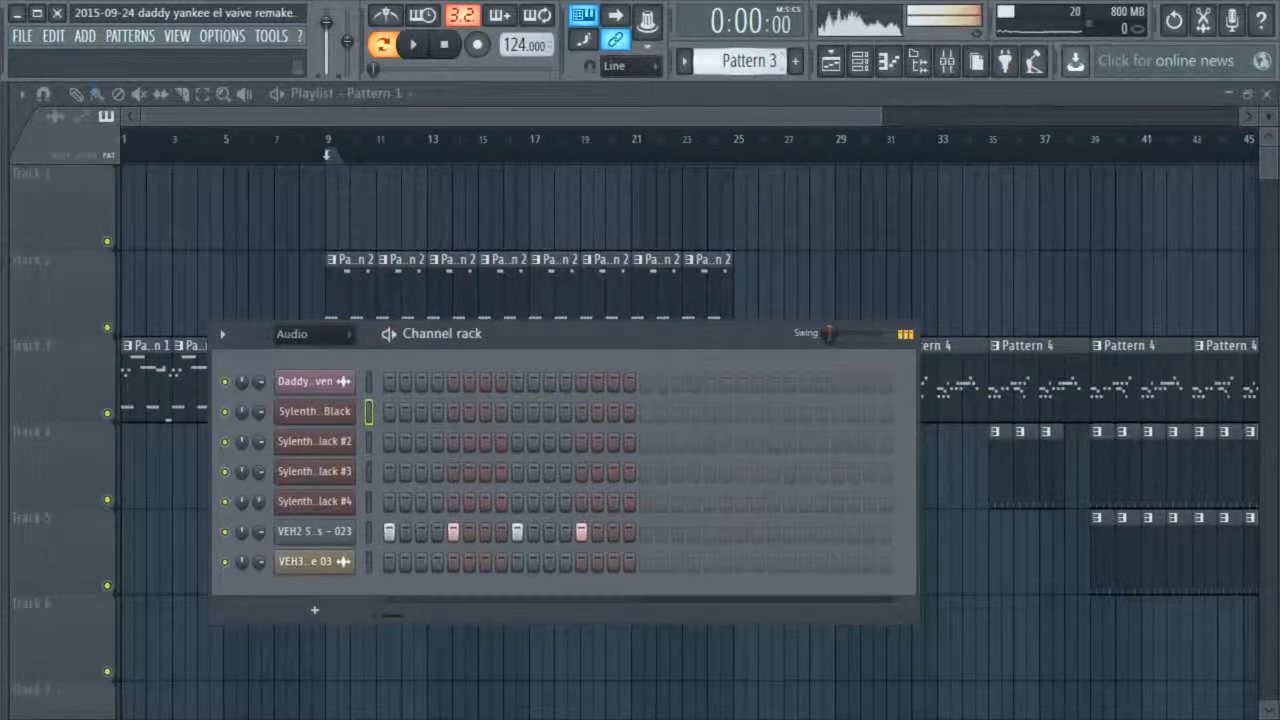
pyautogui.scroll(-2, 745, 62)
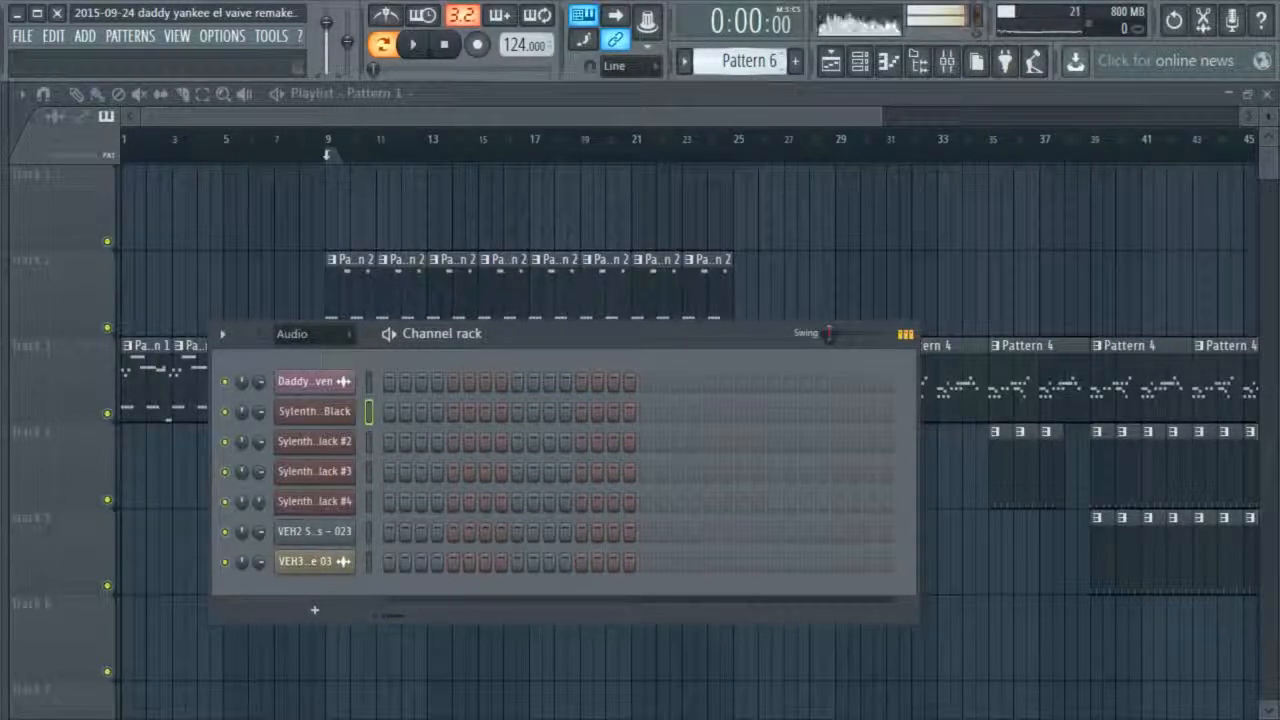
# Switch to Pattern 10 and view the sampler settings of the VEH2 Soft Kicks - 023 channel
pyautogui.scroll(-2, 745, 62)
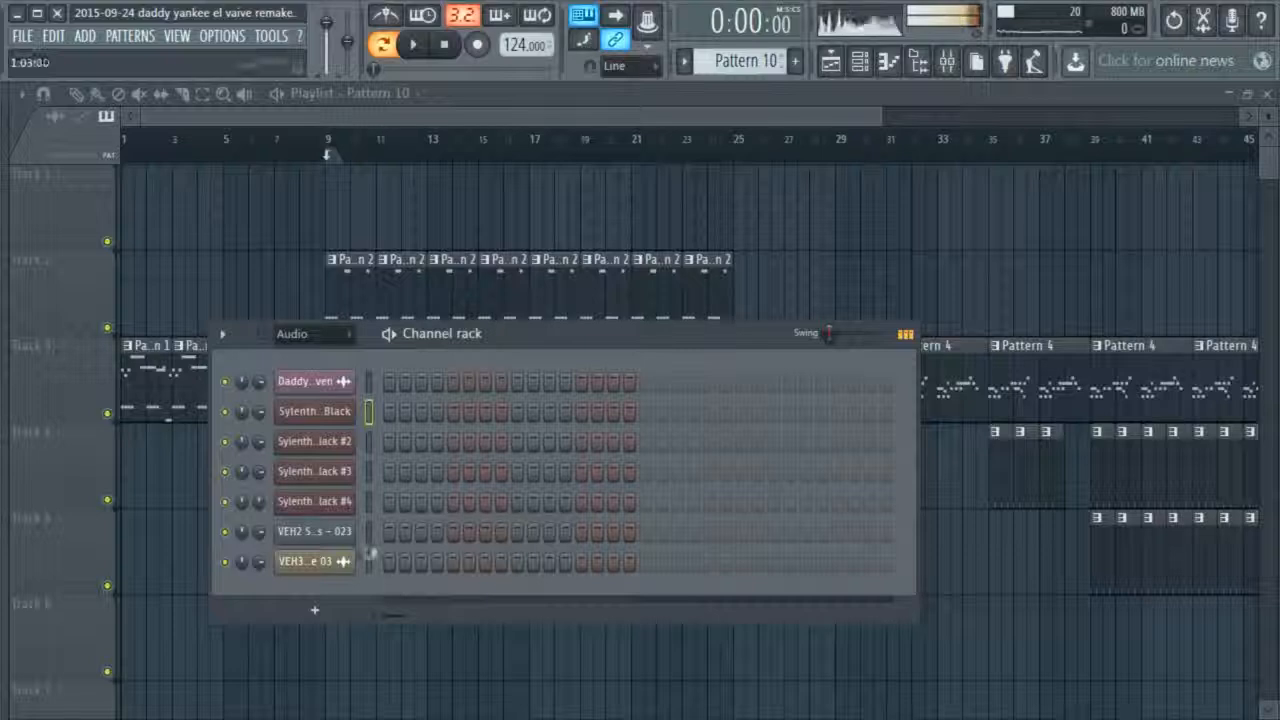
pyautogui.click(322, 530)
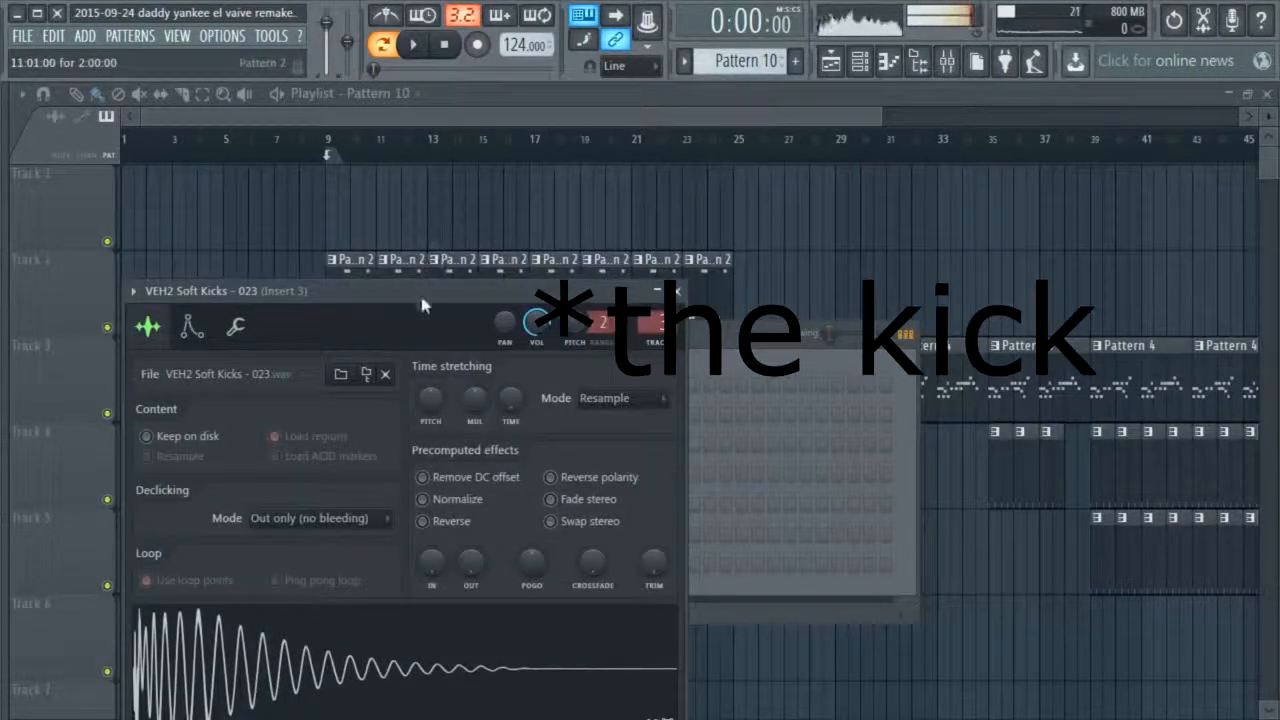
pyautogui.moveTo(422, 305); pyautogui.dragTo(530, 208)
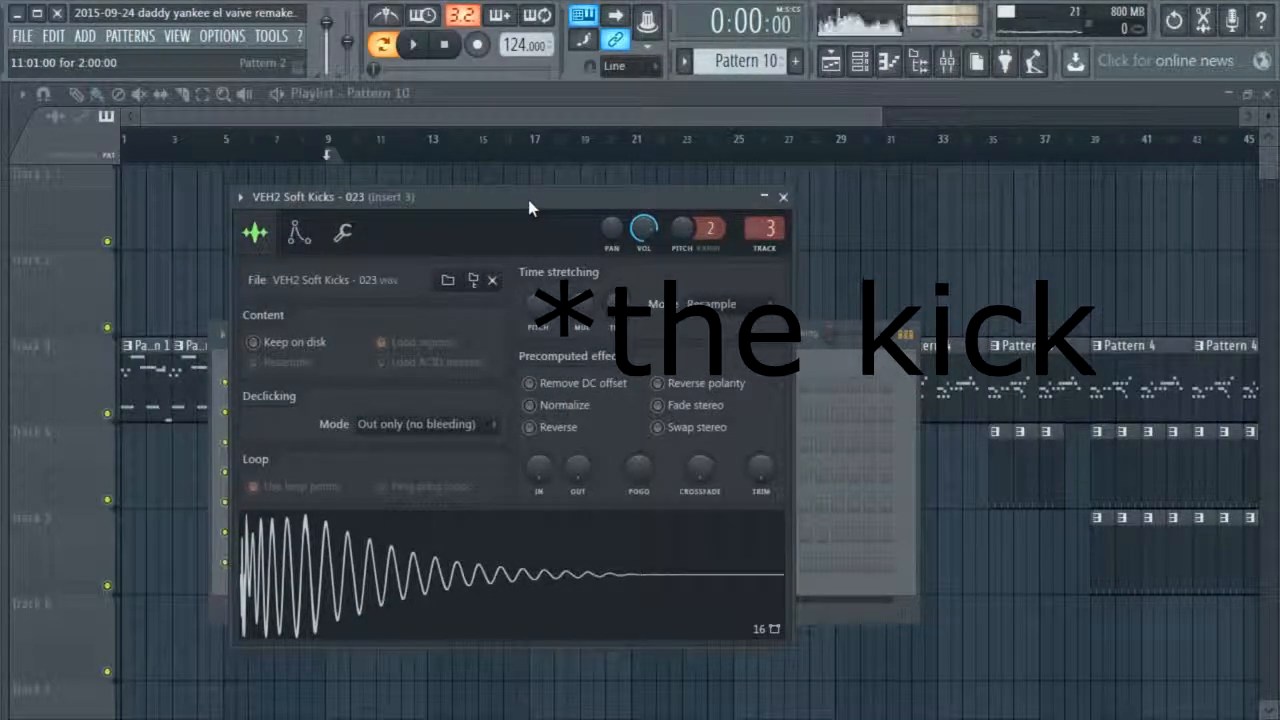
pyautogui.click(783, 197)
# Fill each 4 steps of the VEH2 Soft Kicks - 023 channel and enable Cut itself for it
pyautogui.rightClick(350, 528)
pyautogui.click(560, 614)
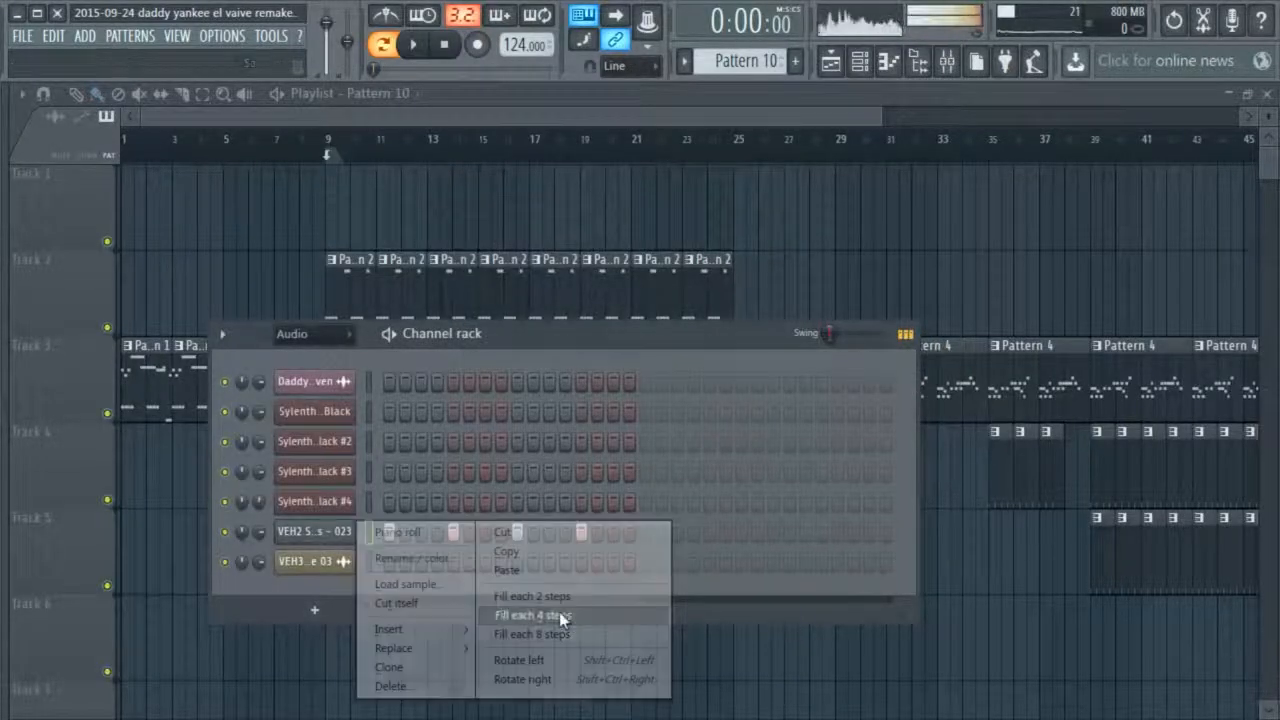
pyautogui.rightClick(350, 540)
pyautogui.click(372, 582)
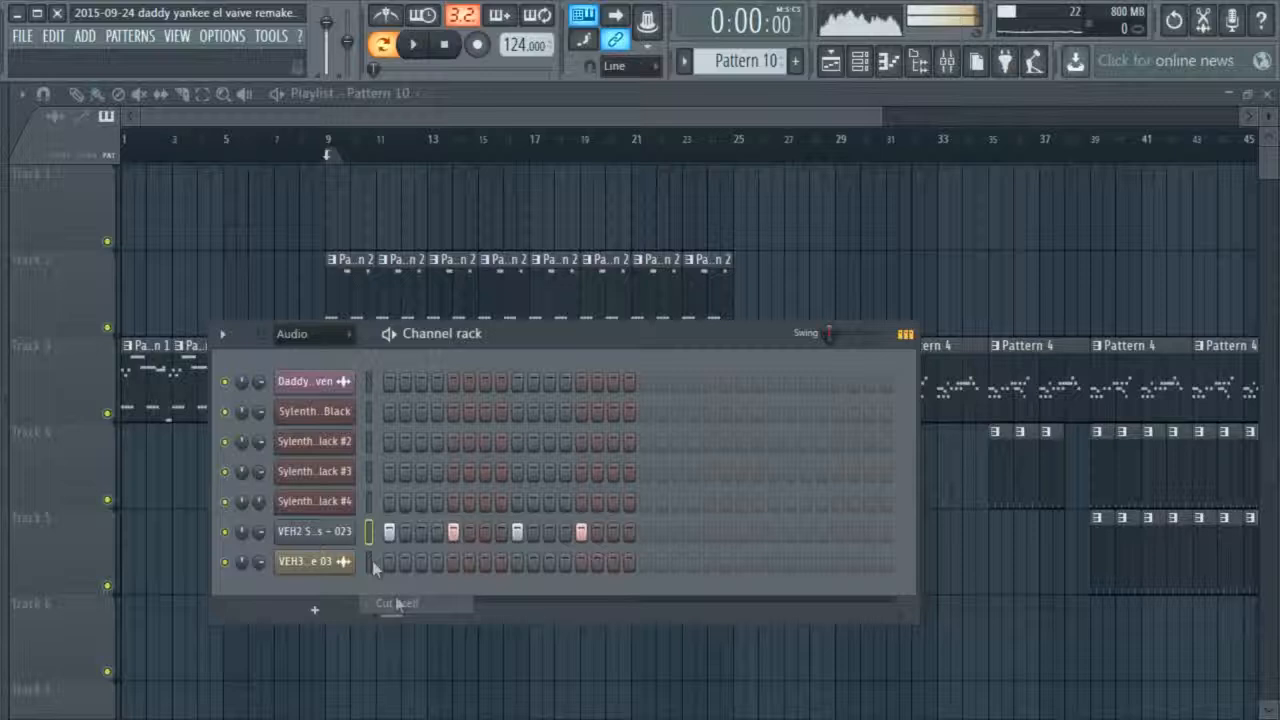
# Check Sylenth1 VTX Black #2's preset list, keep 037: VANDALISM_Bass_All I Want To Do, and close the plugin
pyautogui.click(368, 441)
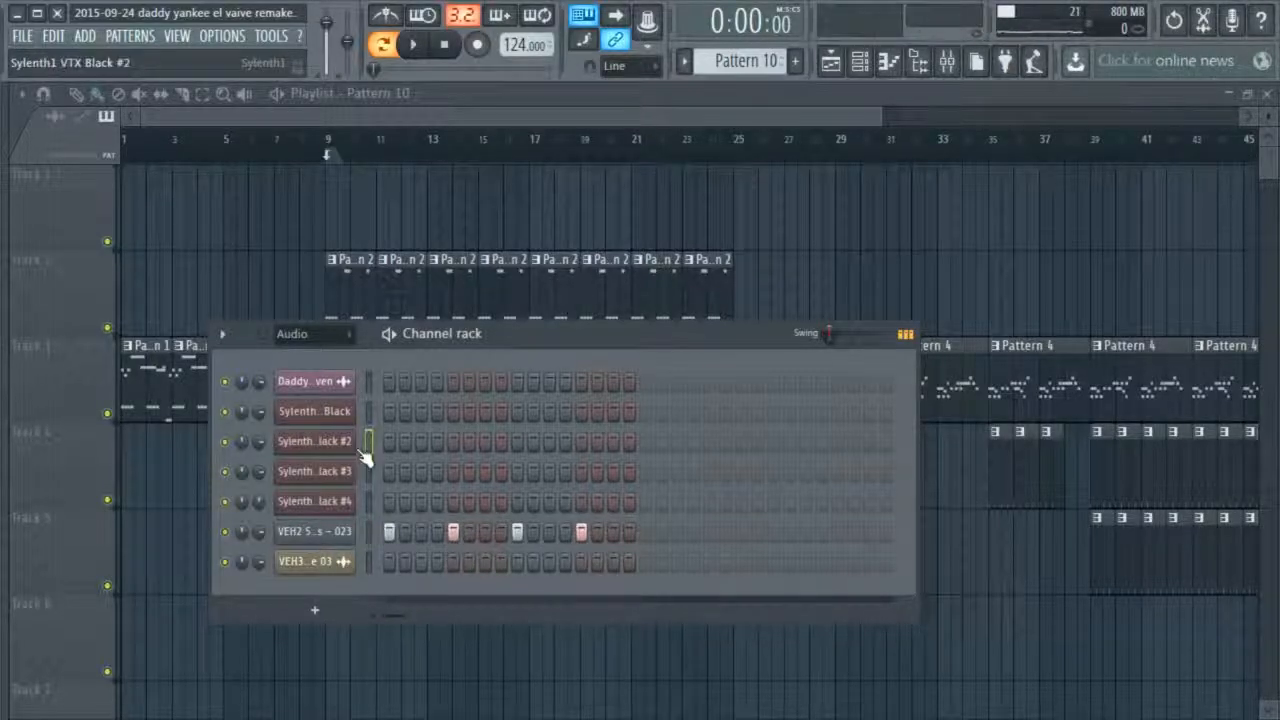
pyautogui.click(314, 441)
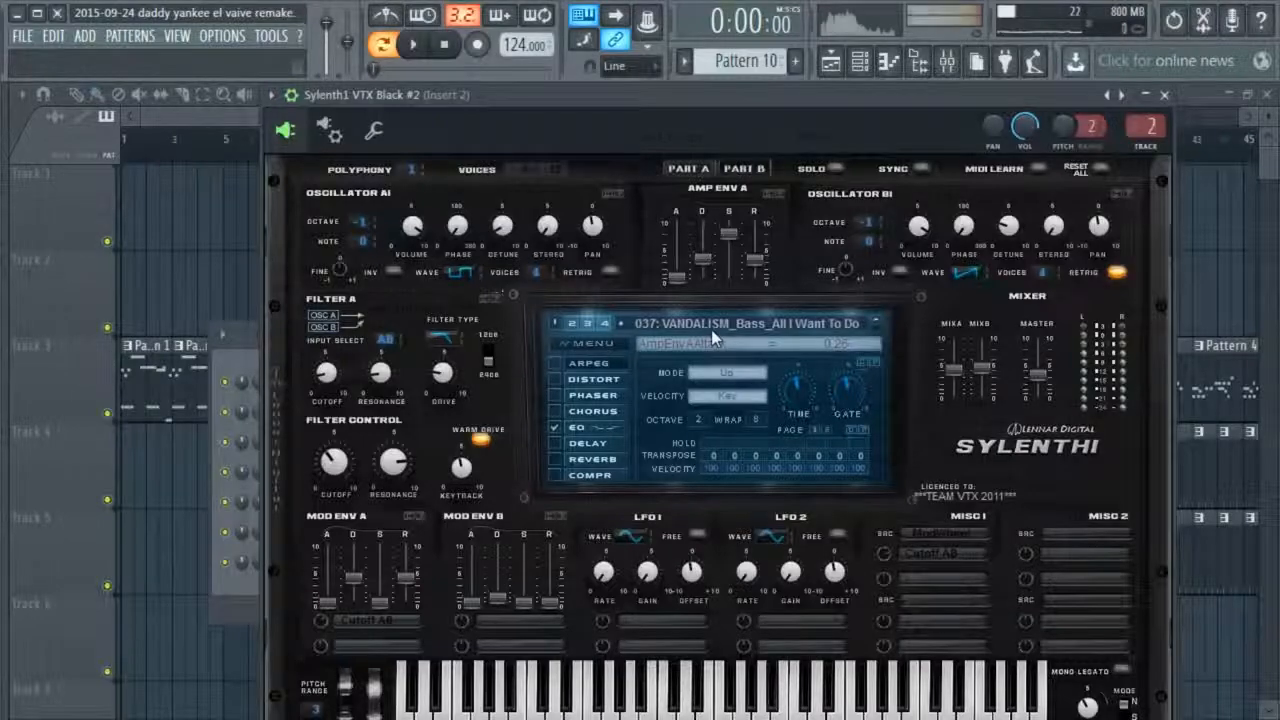
pyautogui.click(712, 328)
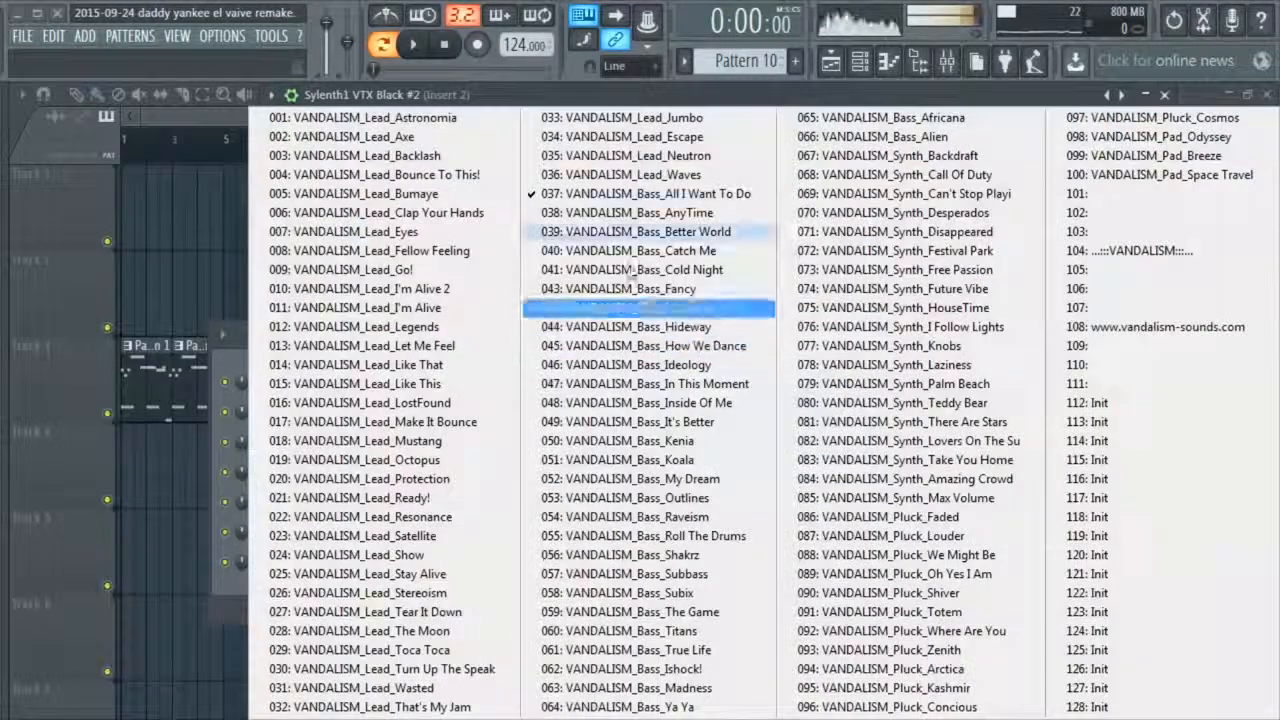
pyautogui.click(694, 196)
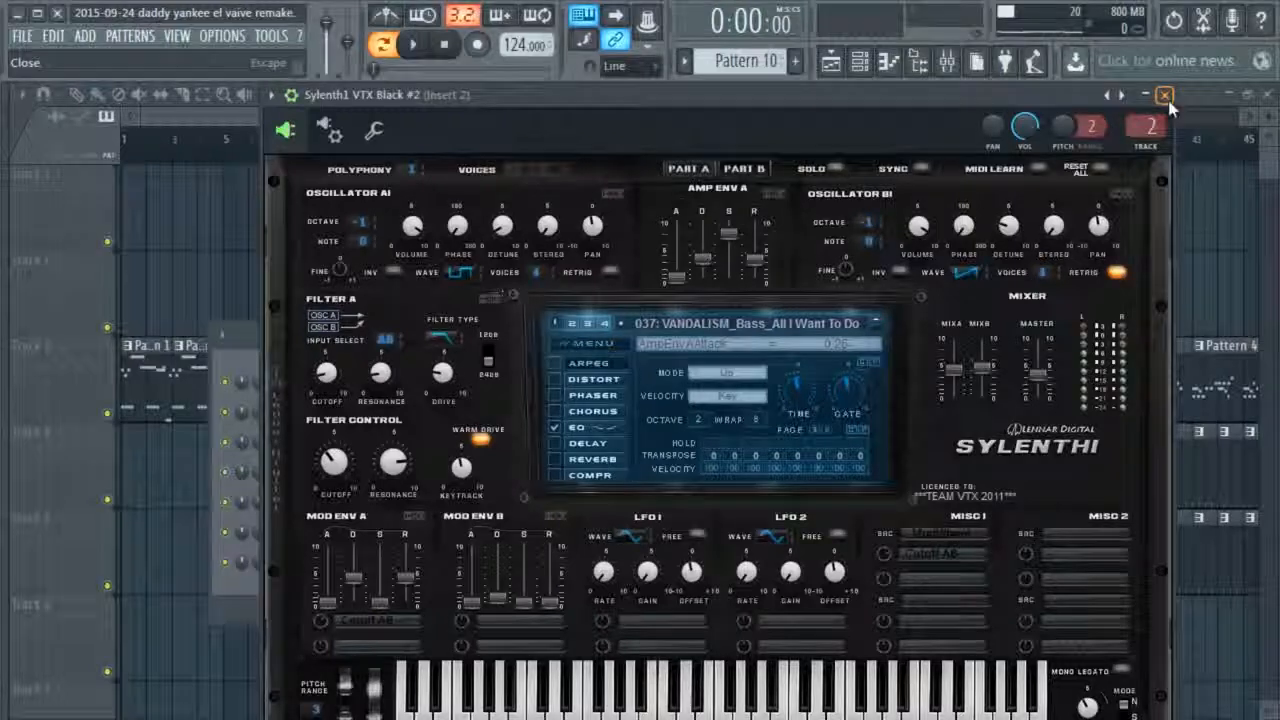
pyautogui.click(1165, 96)
# Place four offbeat G4 bass notes between the kicks in bar 1 of Sylenth1 VTX Black #2 and play them
pyautogui.rightClick(345, 453)
pyautogui.click(392, 442)
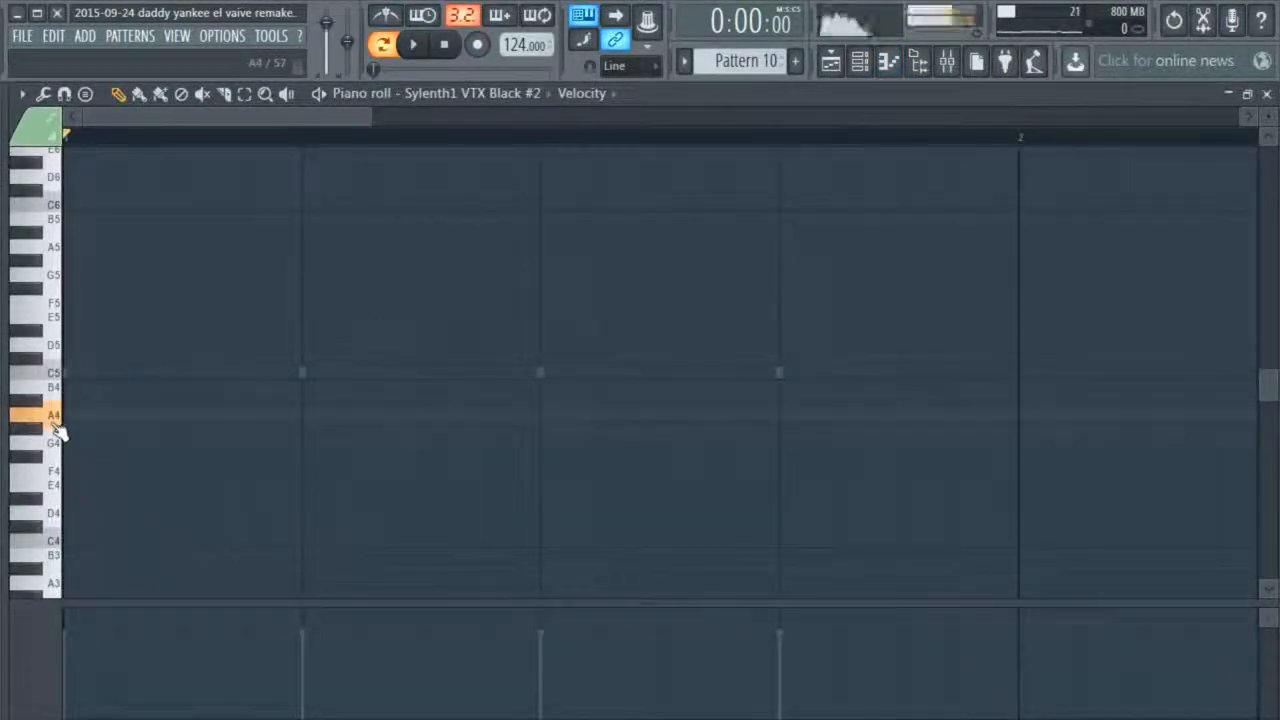
pyautogui.moveTo(57, 397); pyautogui.dragTo(60, 316)
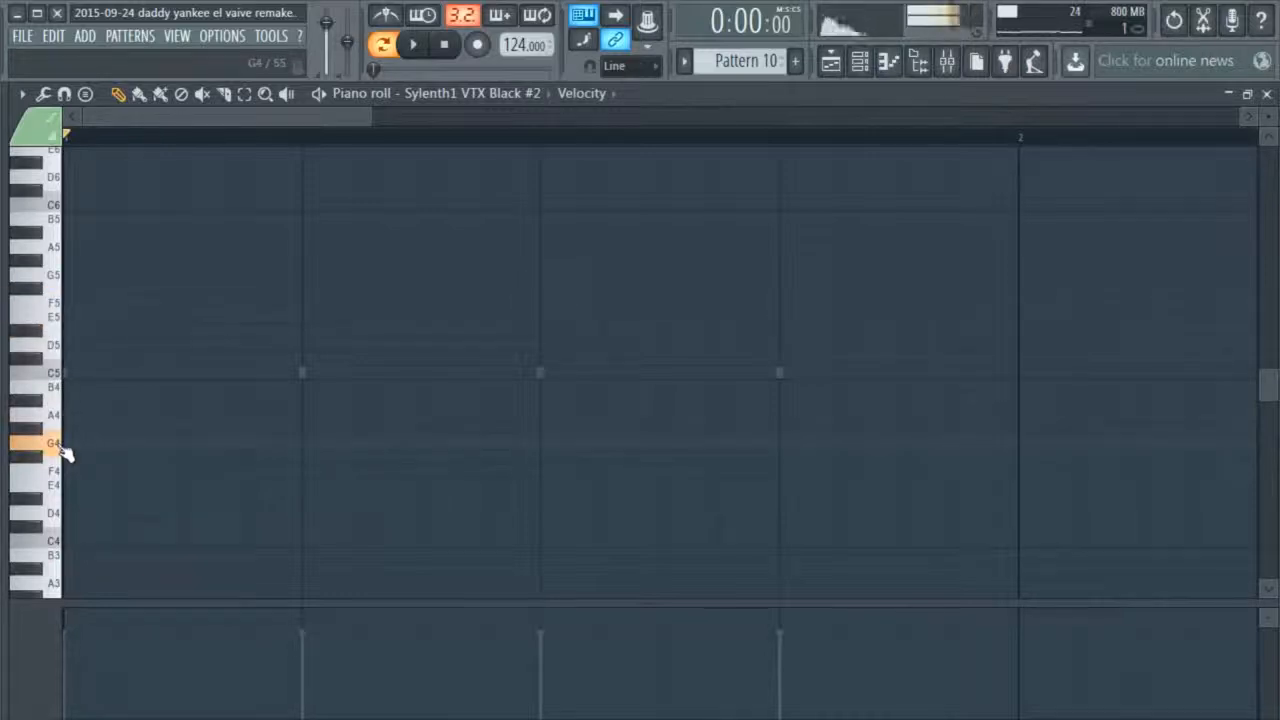
pyautogui.click(217, 445)
pyautogui.click(445, 446)
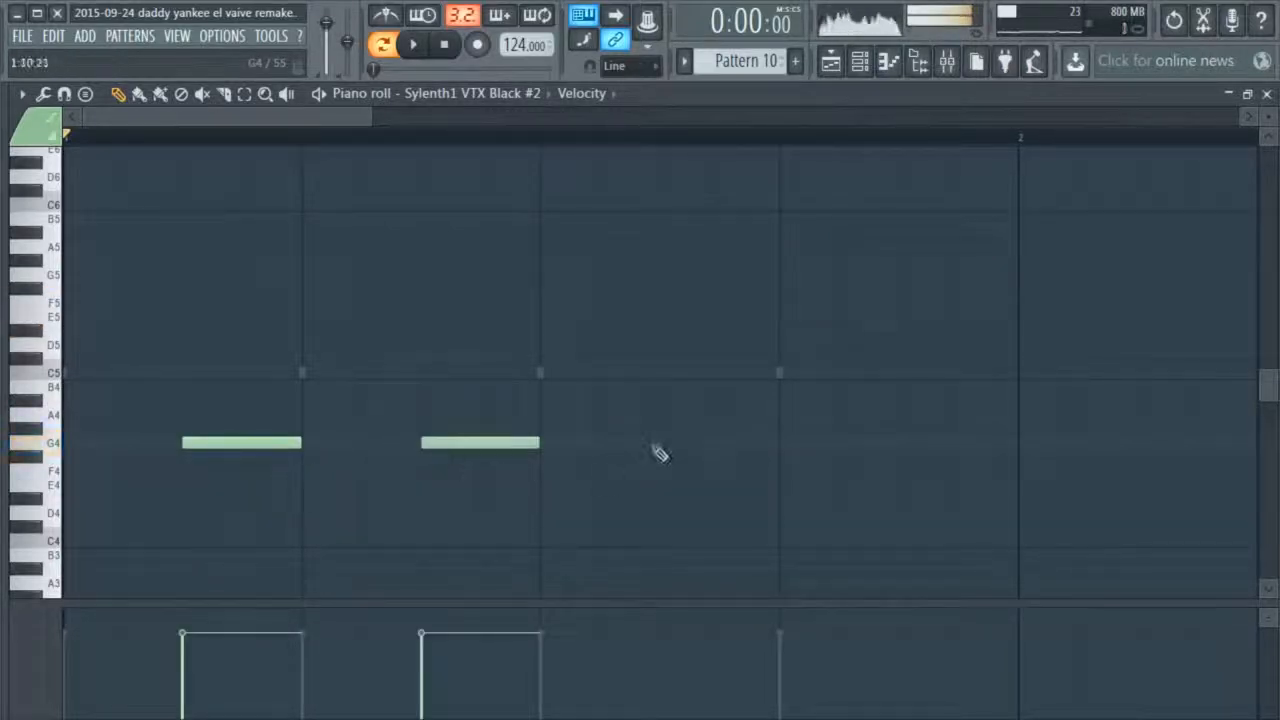
pyautogui.click(662, 446)
pyautogui.click(934, 446)
pyautogui.press('space')
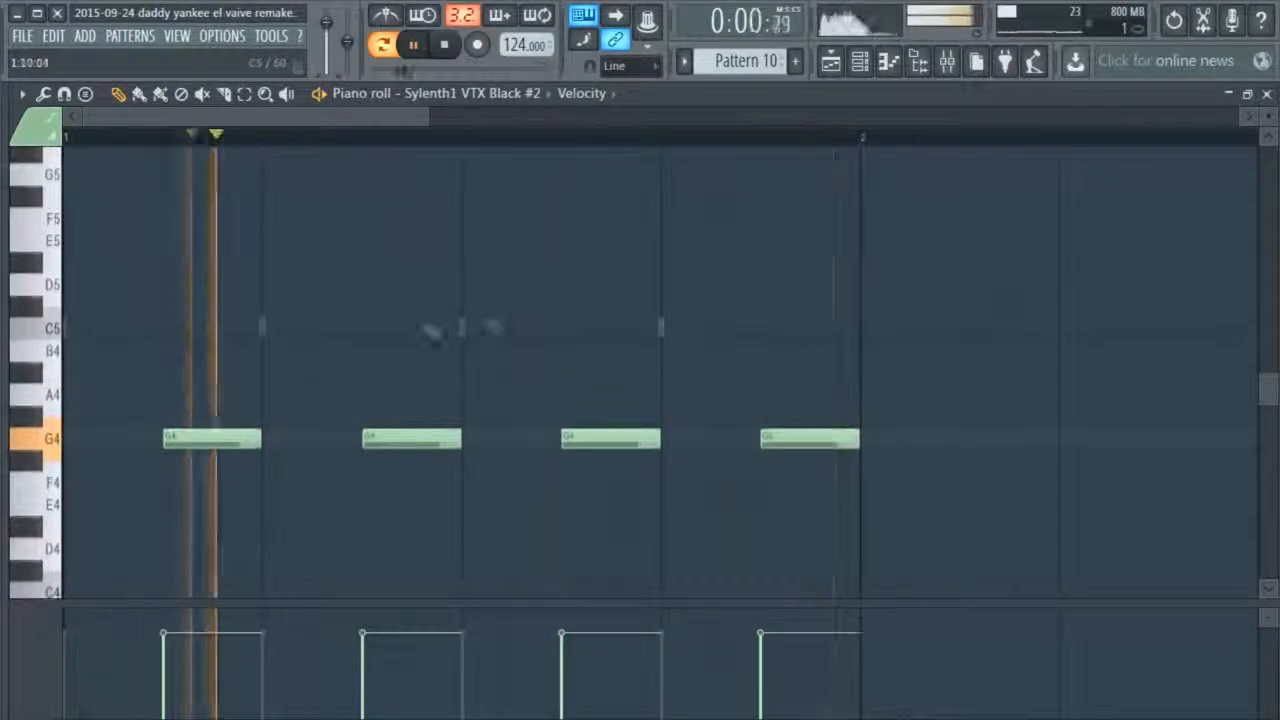
pyautogui.press('space')
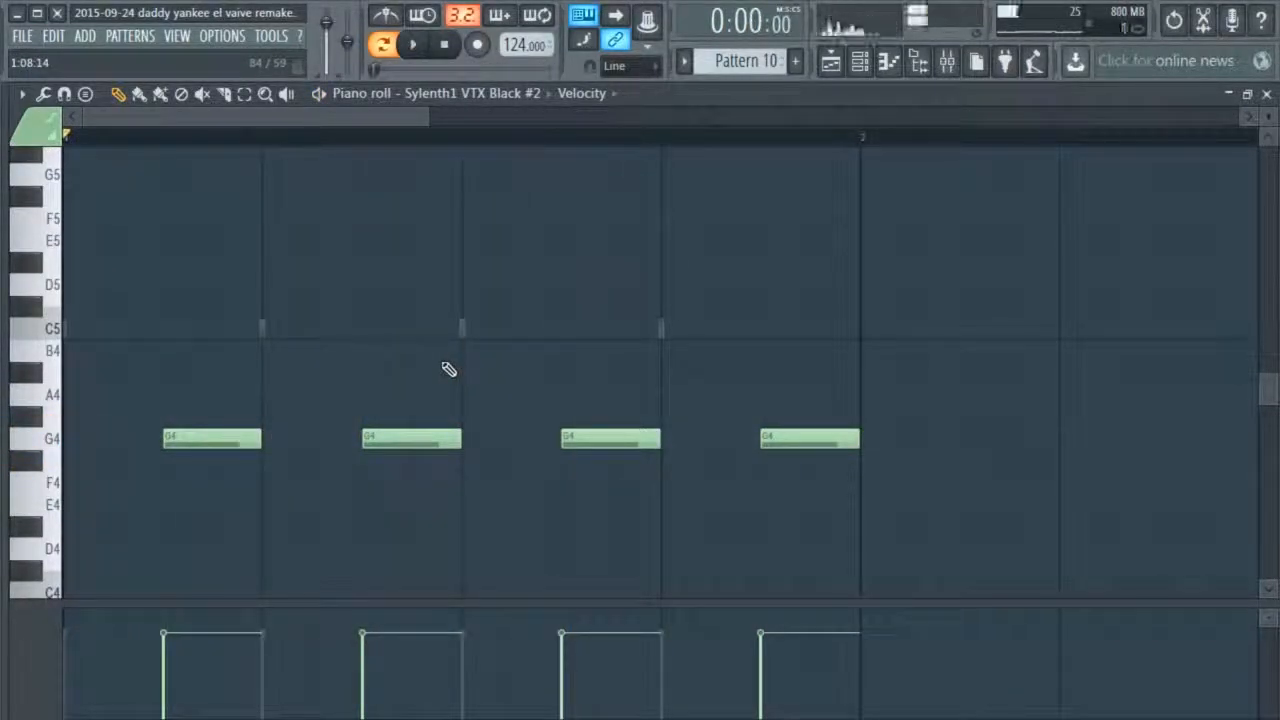
# Shorten the second G4 note to one step, add another G4 right after it, and play the pattern
pyautogui.scroll(-2, 449, 369)
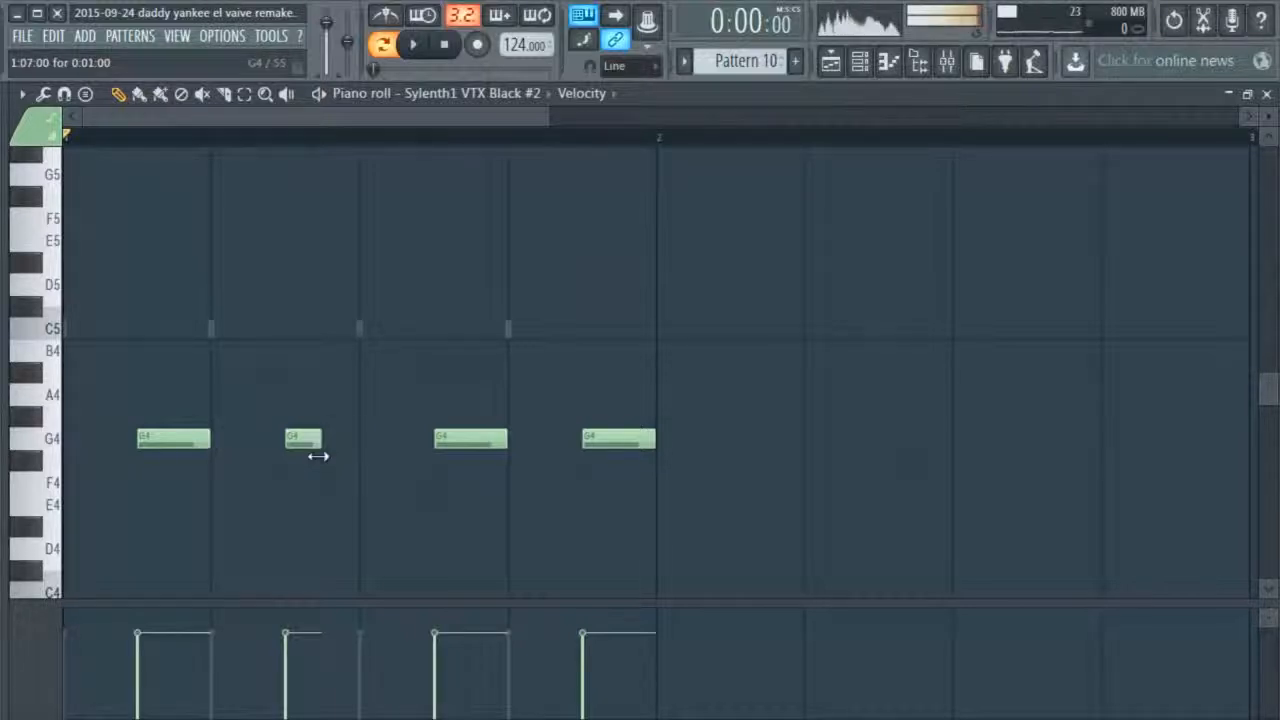
pyautogui.click(343, 444)
pyautogui.press('space')
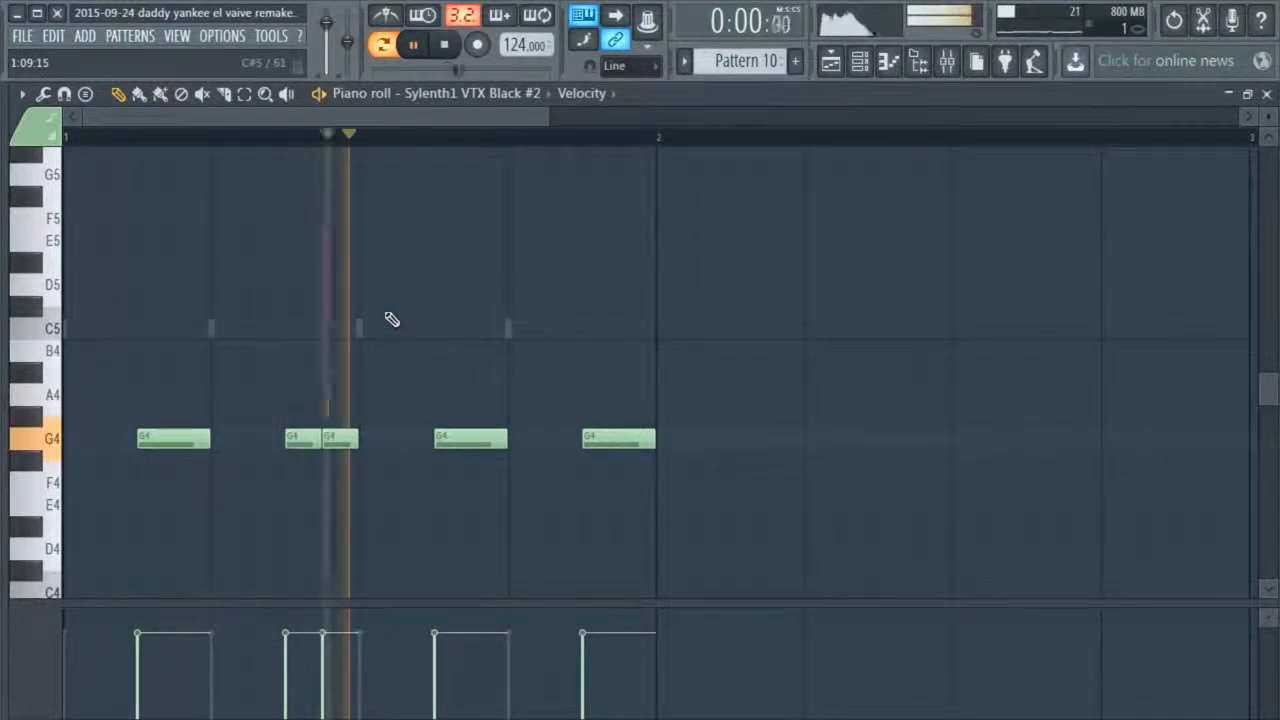
pyautogui.press('space')
# Delete the added G4, shift the short G4 one step later into its place, and play the pattern
pyautogui.rightClick(341, 443)
pyautogui.moveTo(313, 455); pyautogui.dragTo(349, 455)
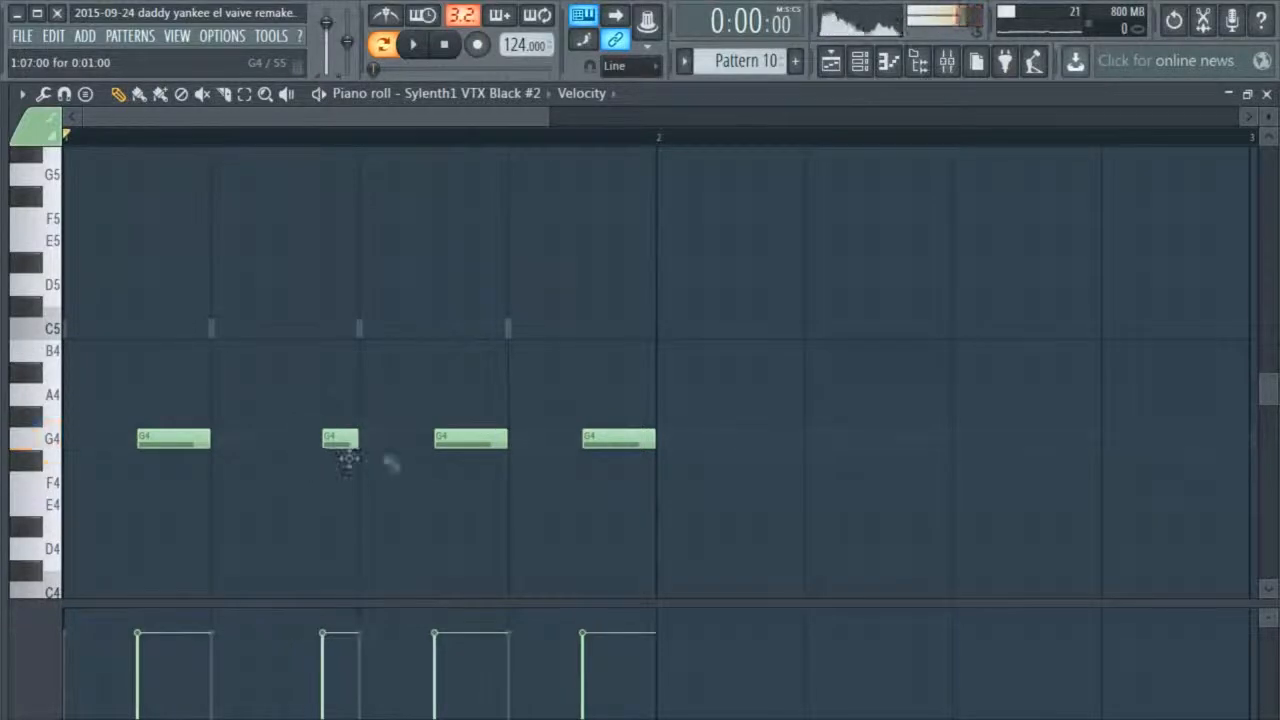
pyautogui.press('space')
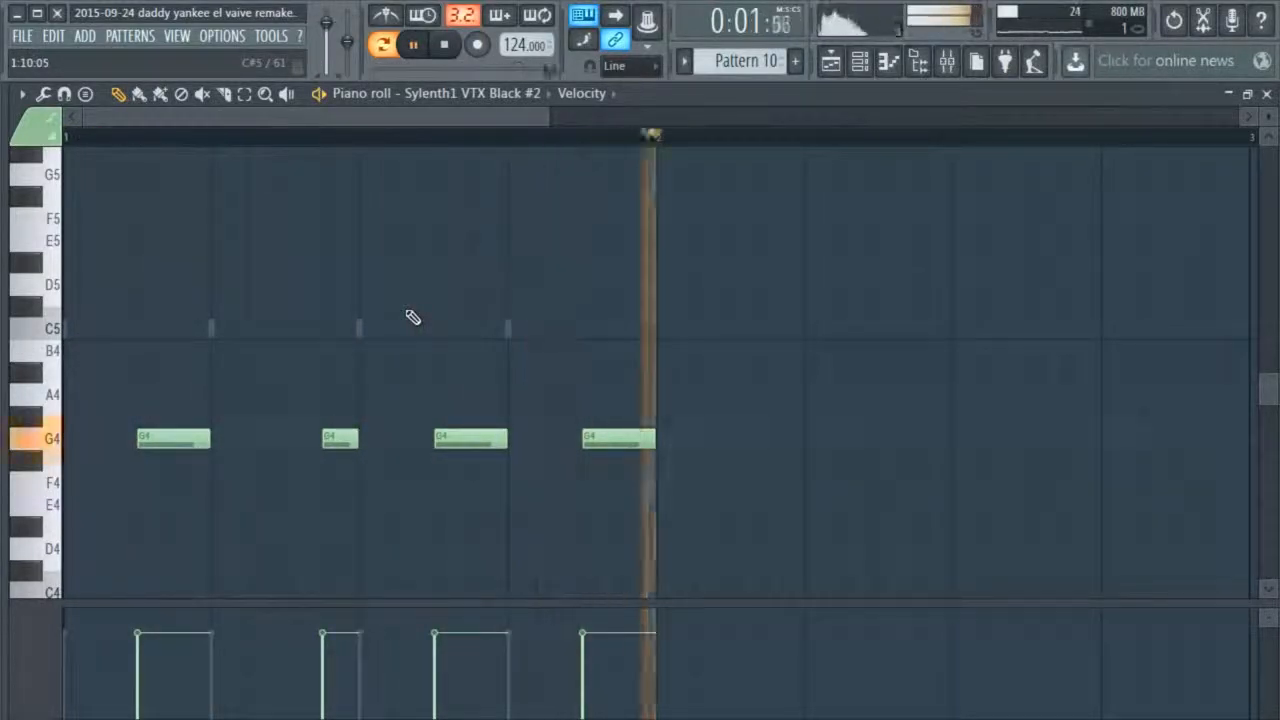
pyautogui.press('space')
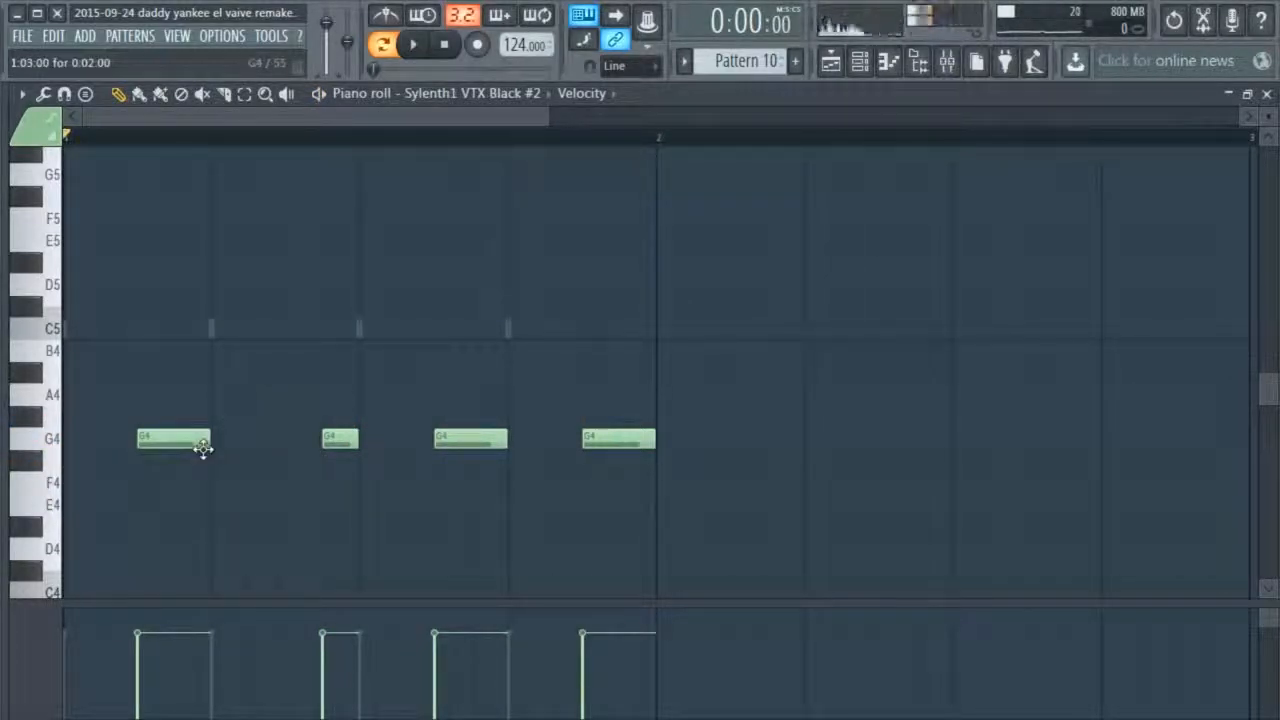
# Raise the third and fourth bass notes of bar 1 to B4
pyautogui.moveTo(471, 444); pyautogui.dragTo(470, 348)
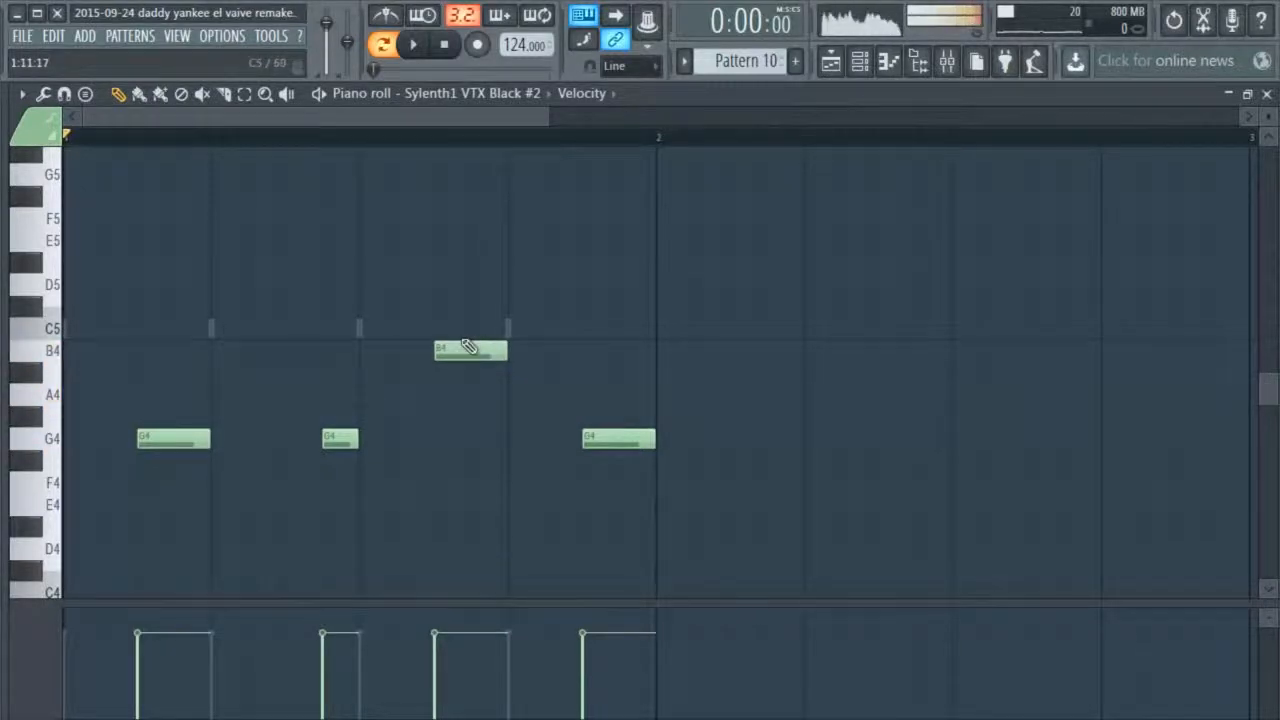
pyautogui.moveTo(636, 443); pyautogui.dragTo(626, 355)
pyautogui.scroll(-2, 508, 500)
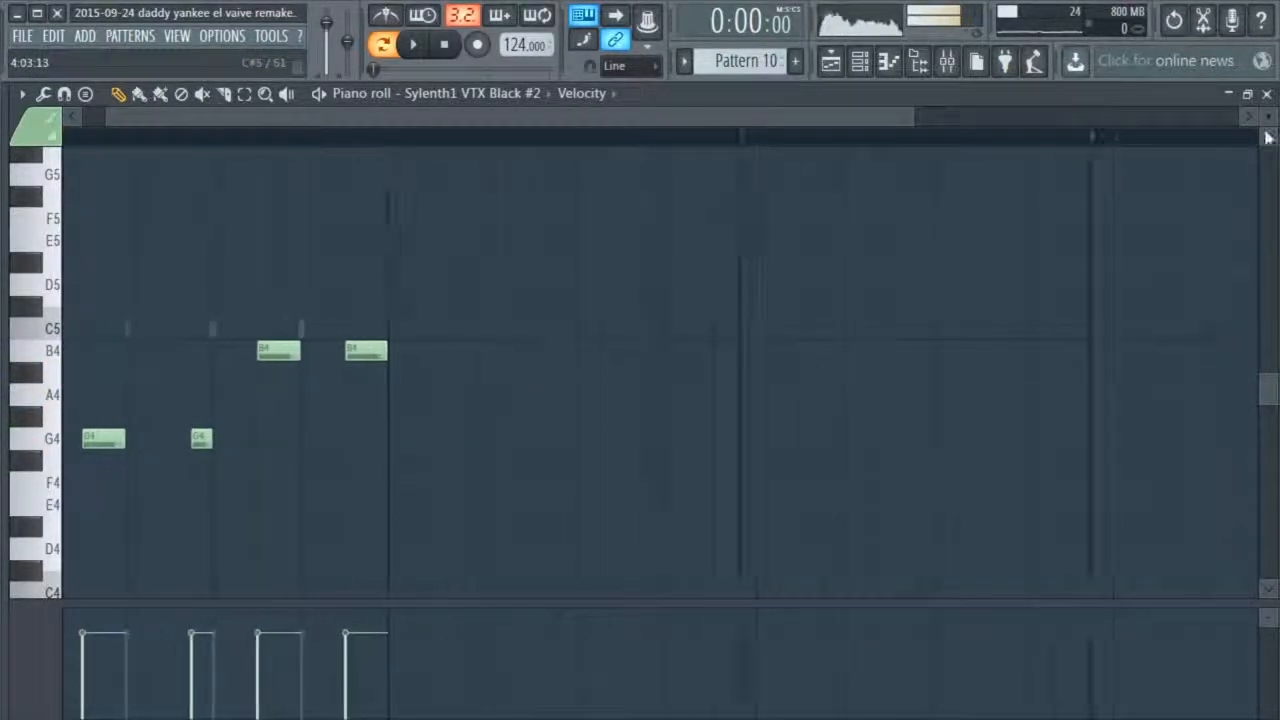
# Close the piano roll and apply the four-step fill to the VEH2 Soft Kicks - 023 channel again
pyautogui.click(1267, 94)
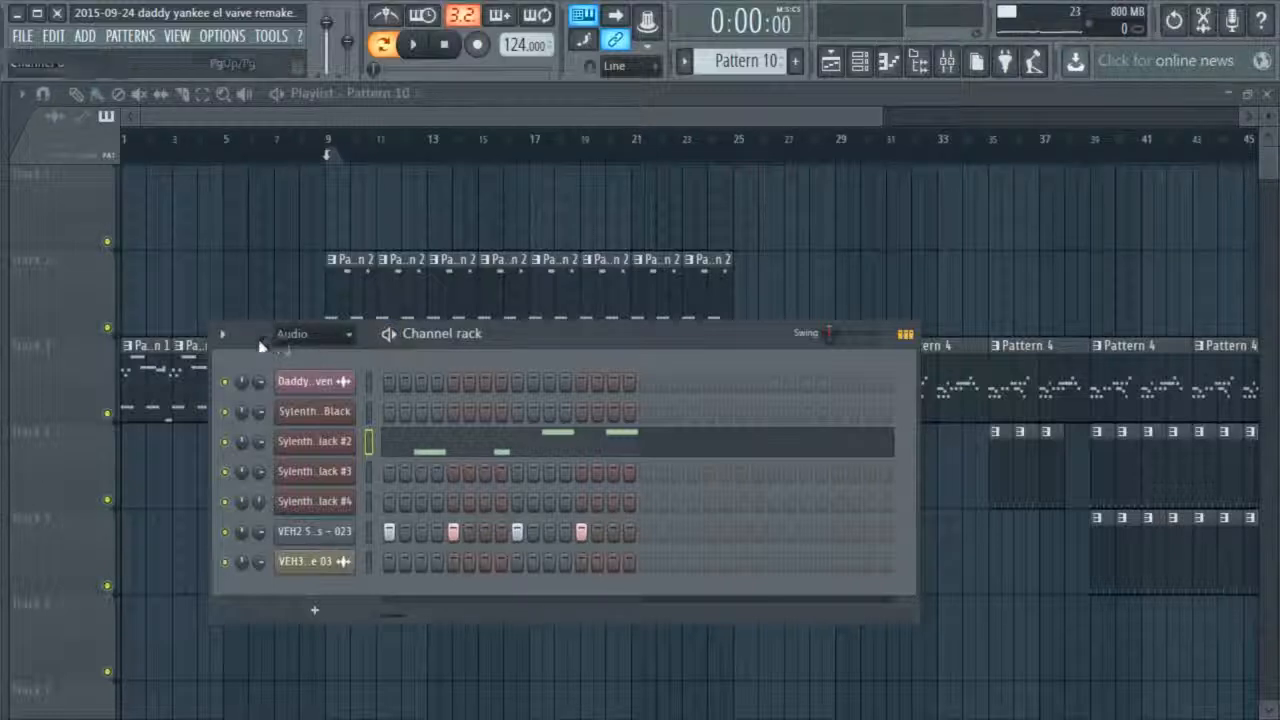
pyautogui.rightClick(353, 540)
pyautogui.click(582, 621)
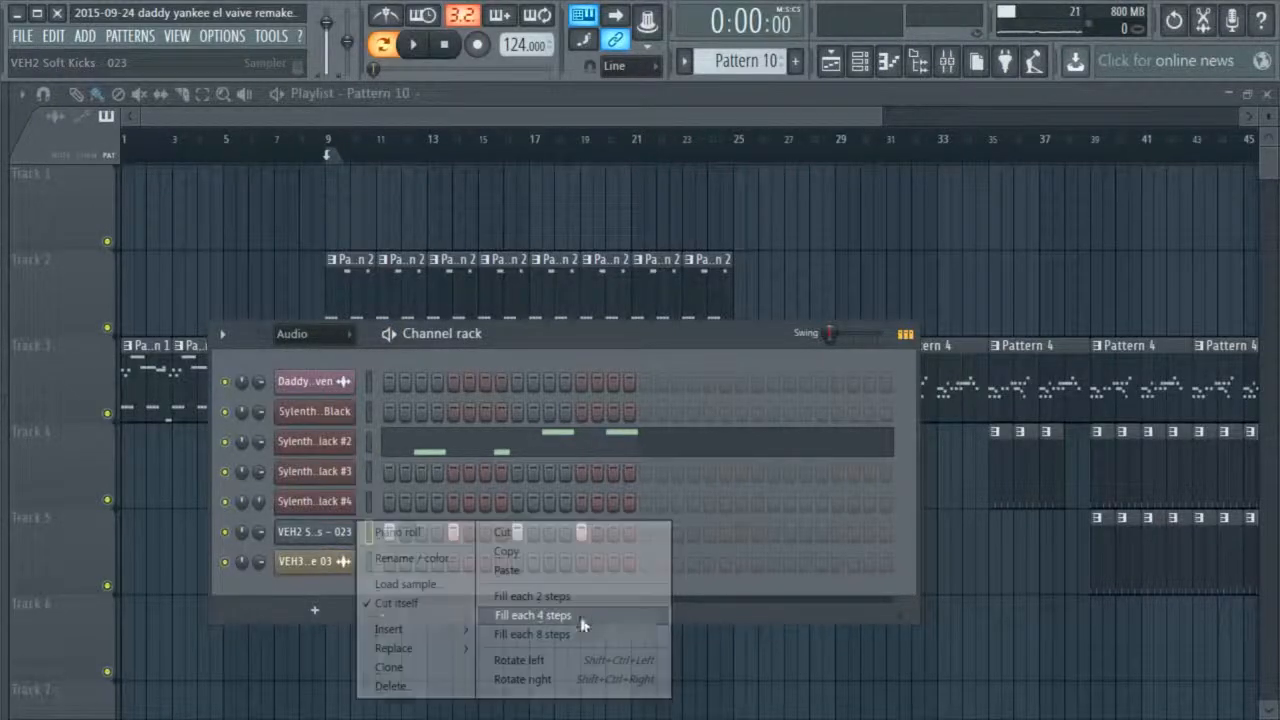
# Reopen Sylenth1 VTX Black #2's notes, play them, and lower the third note of bar 1 to G4
pyautogui.rightClick(318, 443)
pyautogui.click(400, 442)
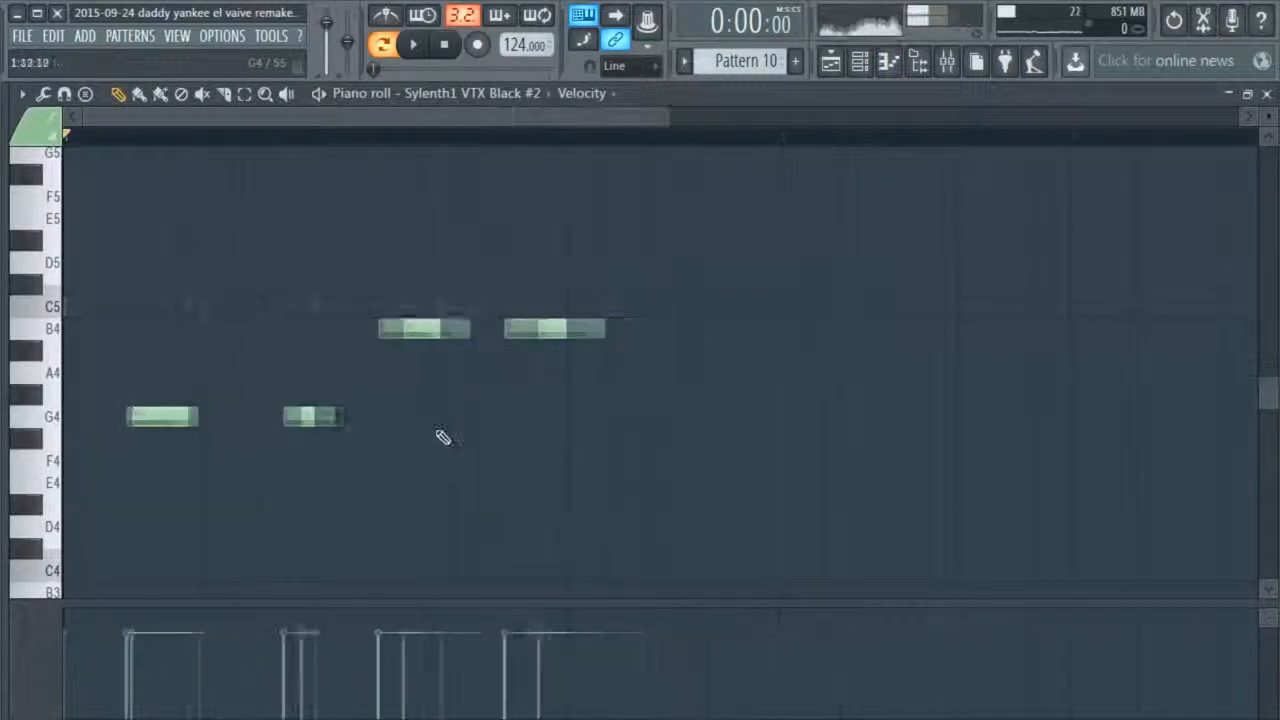
pyautogui.scroll(2, 442, 474)
pyautogui.scroll(-2, 436, 479)
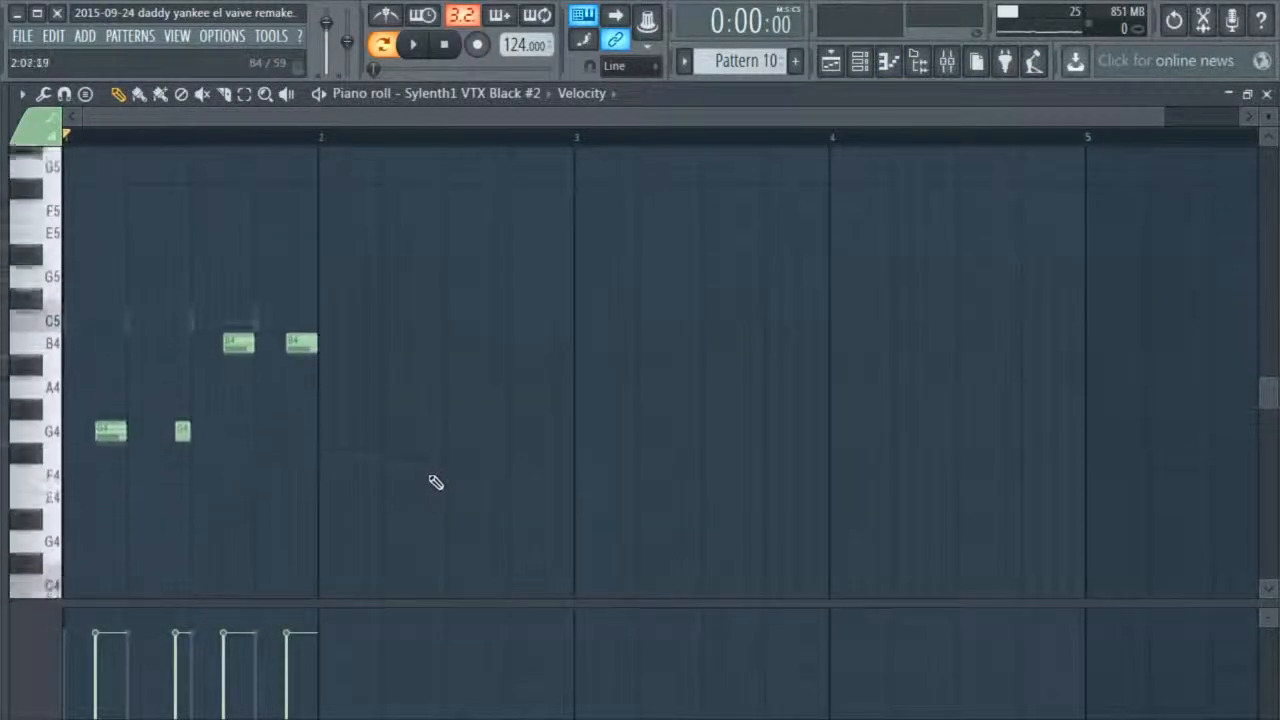
pyautogui.scroll(1, 460, 460)
pyautogui.press('space')
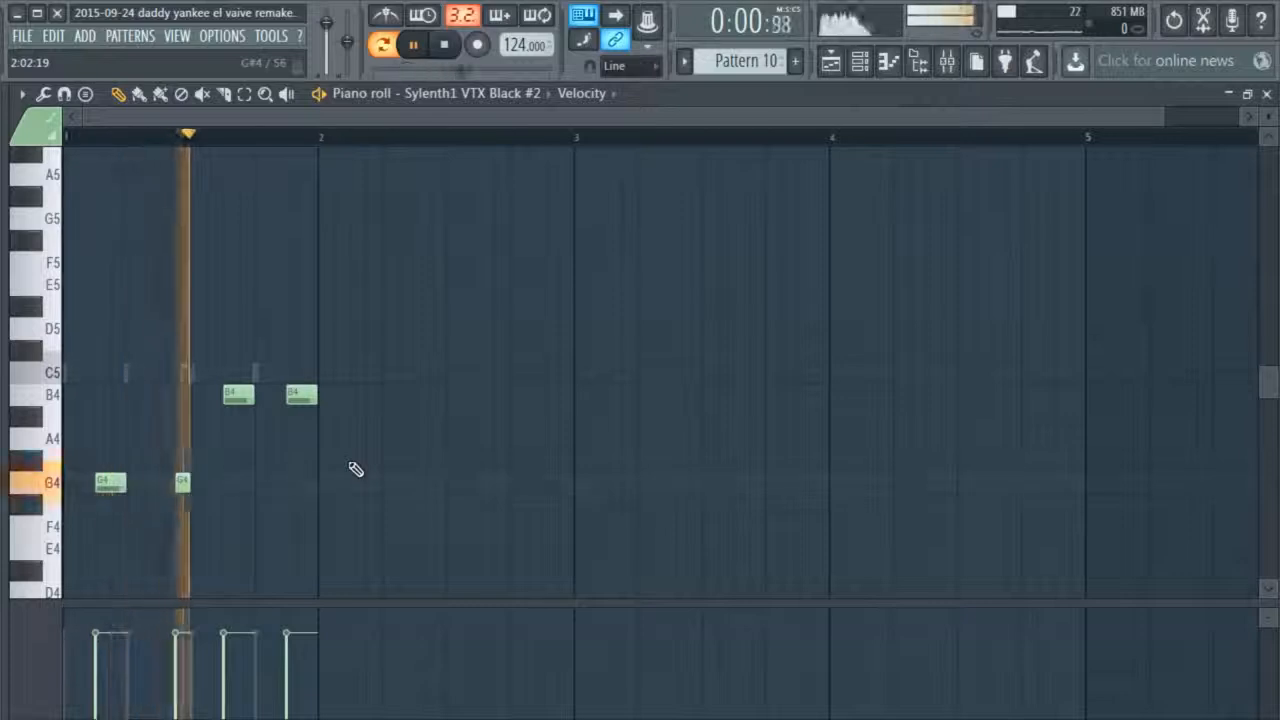
pyautogui.moveTo(249, 405); pyautogui.dragTo(251, 490)
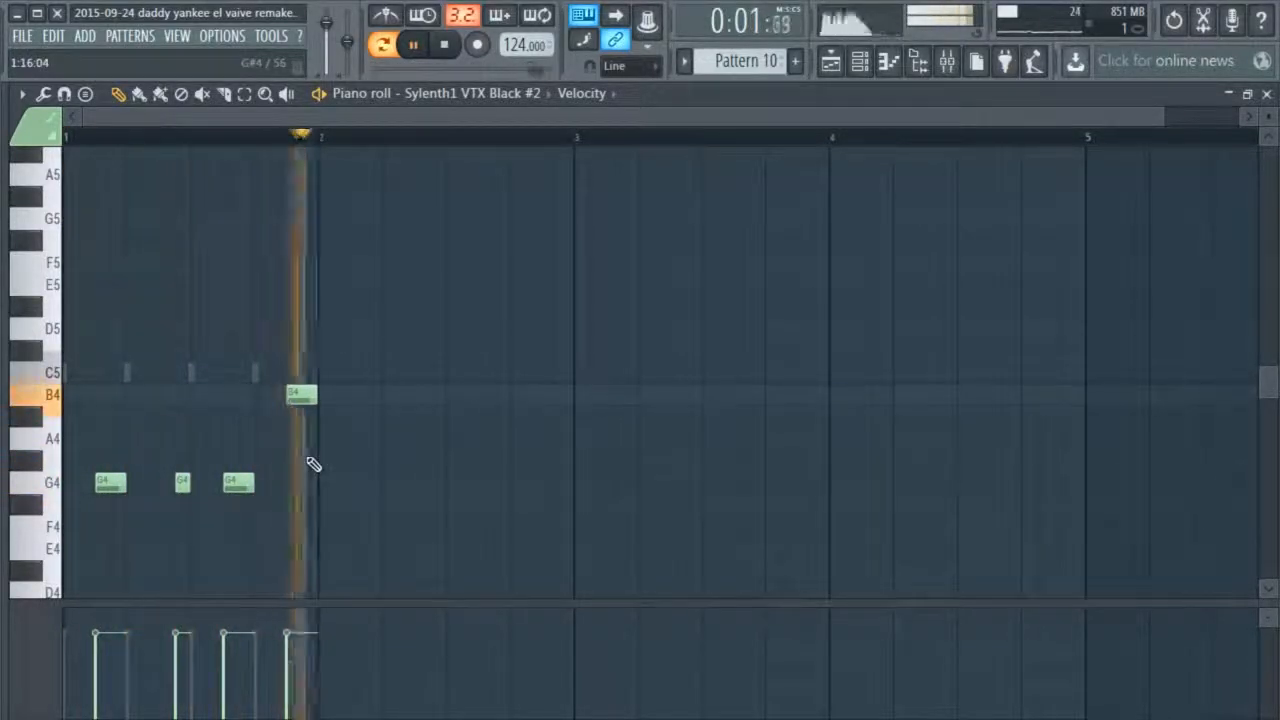
pyautogui.press('space')
# Add three consecutive B4 notes starting halfway through bar 2, play the pattern, and close the piano roll
pyautogui.click(396, 409)
pyautogui.moveTo(410, 405); pyautogui.dragTo(479, 411)
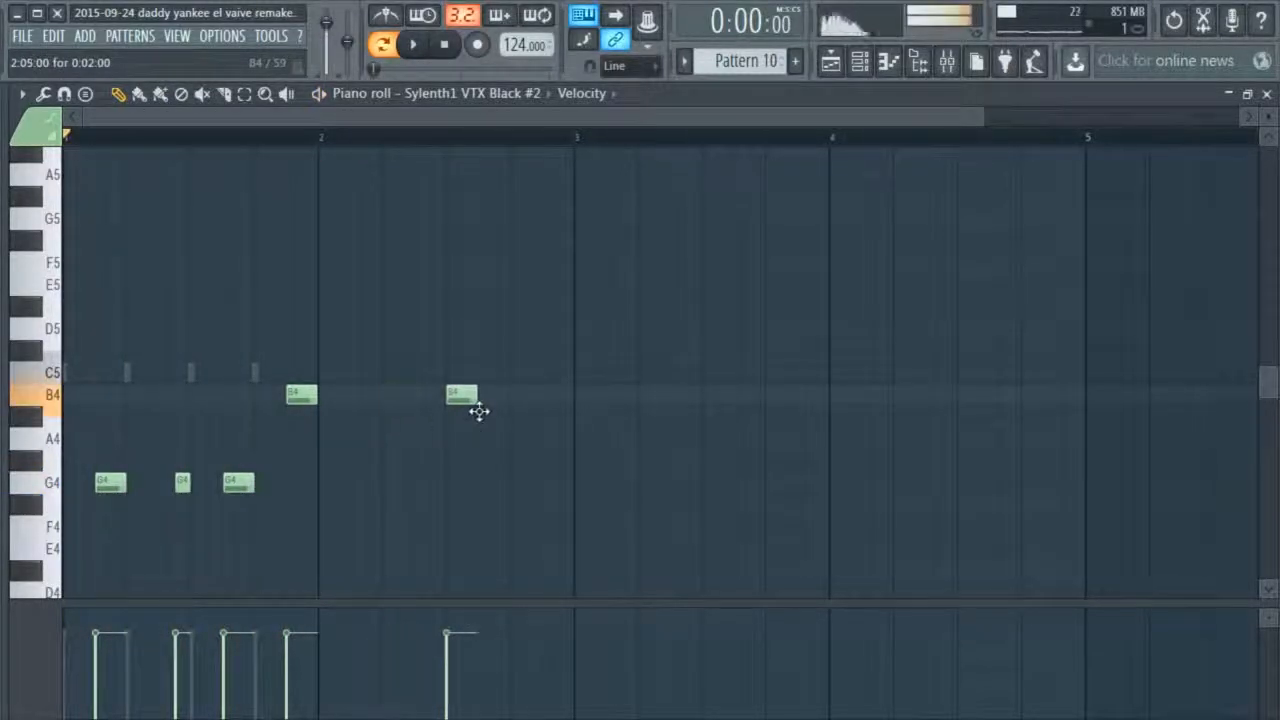
pyautogui.click(493, 398)
pyautogui.click(524, 397)
pyautogui.press('space')
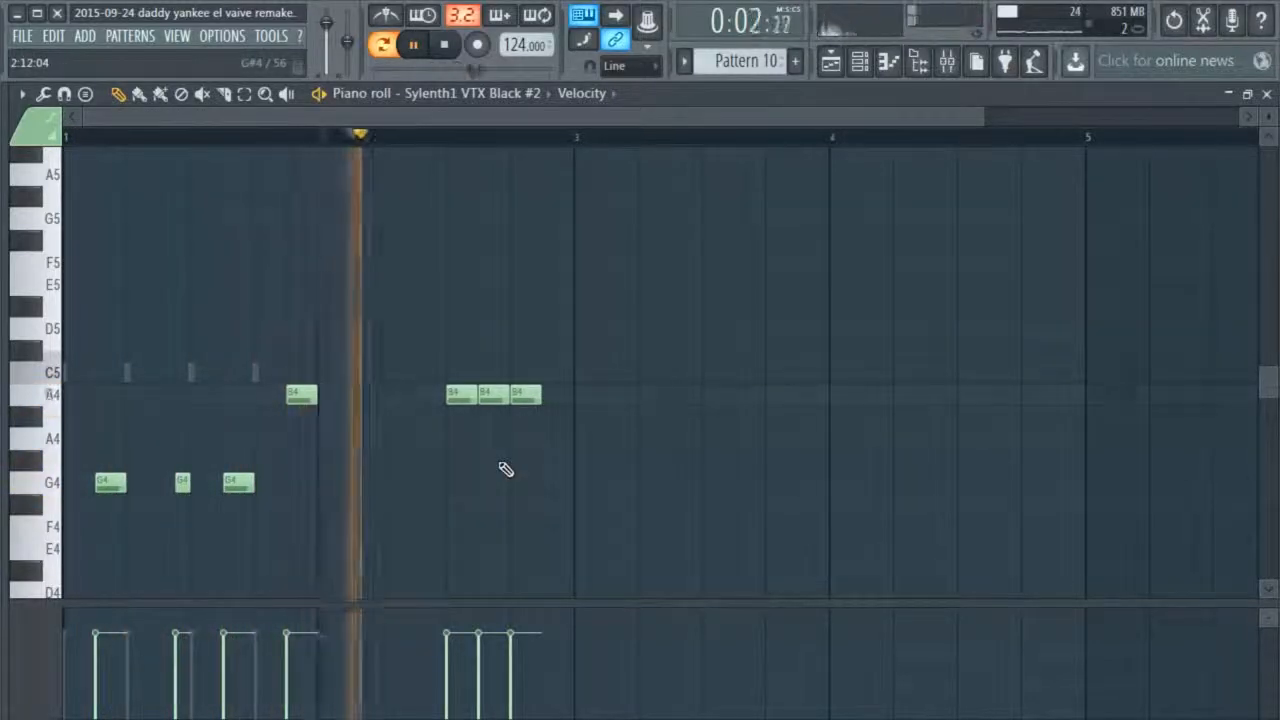
pyautogui.click(1267, 94)
pyautogui.press('space')
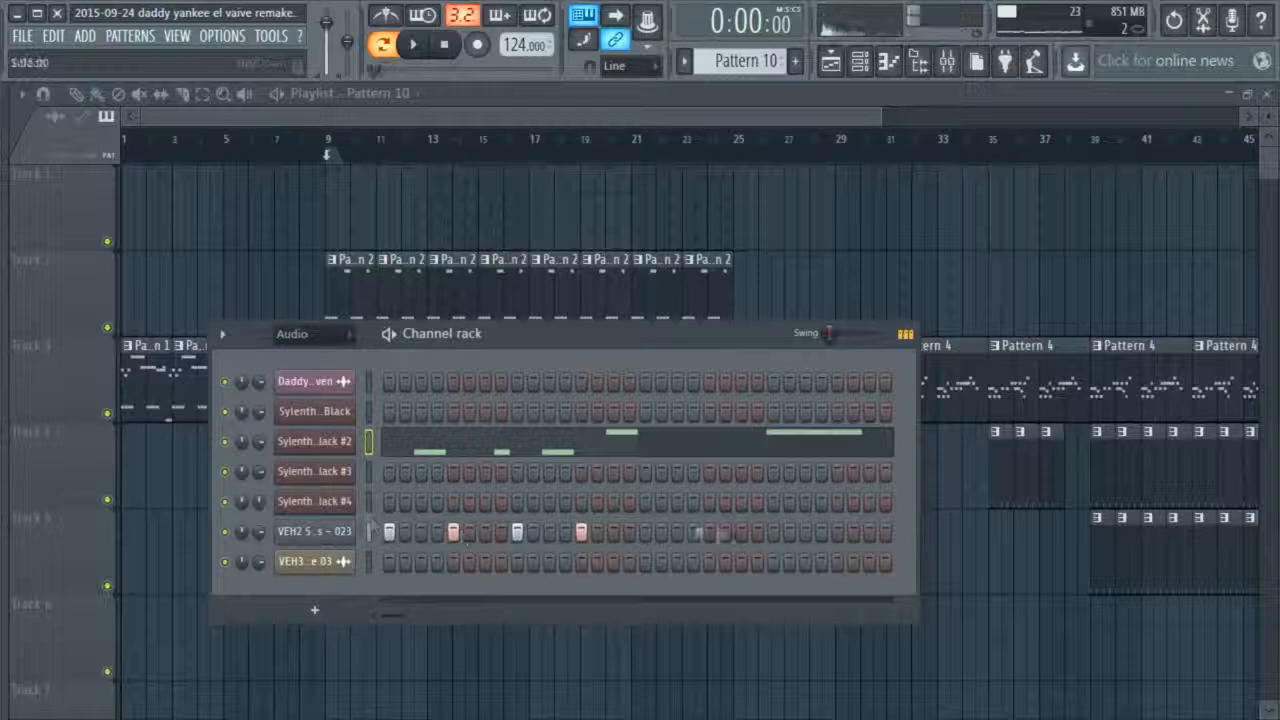
# Continue the VEH2 Soft Kicks - 023 kick on every fourth step into the second bar
pyautogui.click(645, 531)
pyautogui.click(661, 531)
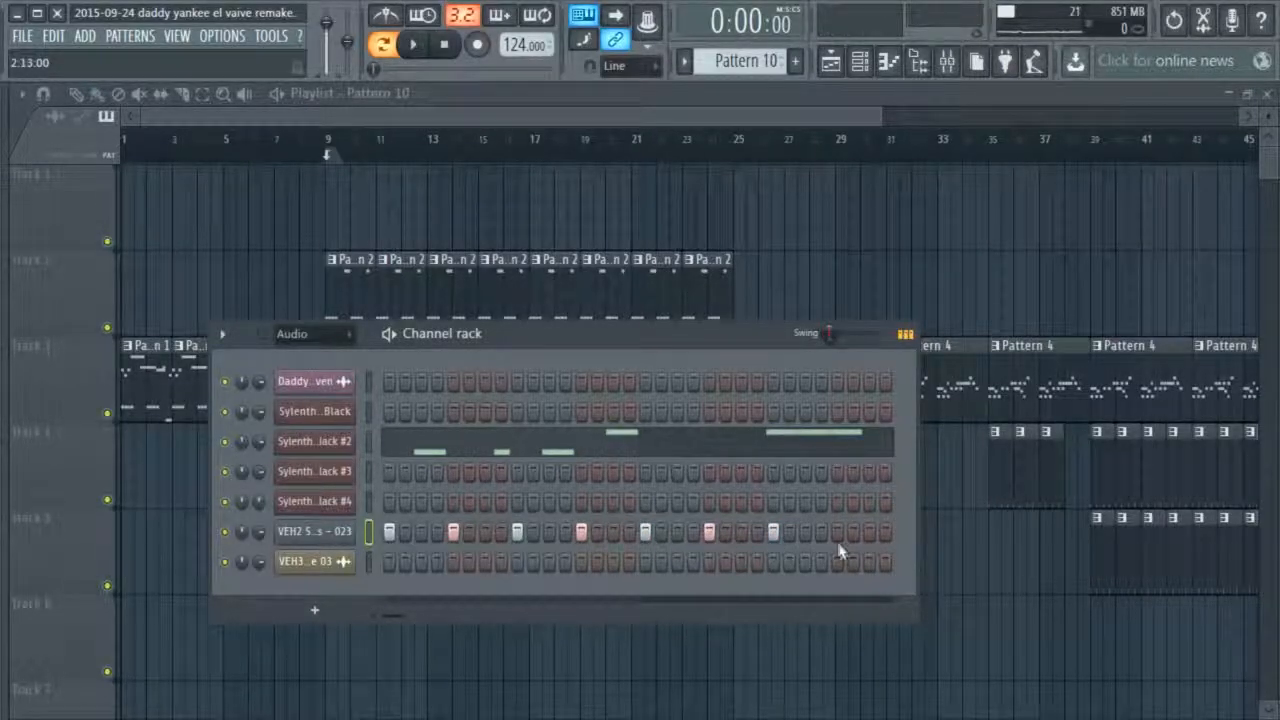
# Reopen Sylenth1 VTX Black #2's Pattern 10 piano roll and examine the bass notes against the kick's ghost notes
pyautogui.click(386, 443)
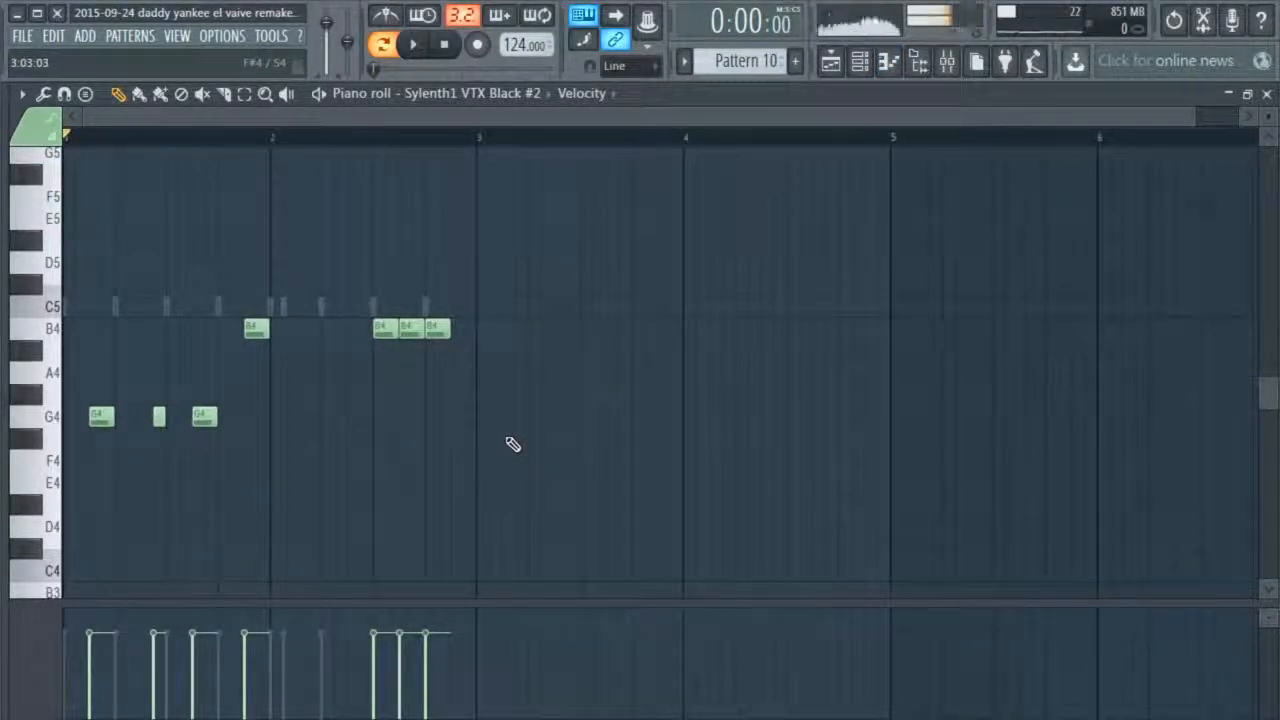
pyautogui.scroll(1, 460, 466)
pyautogui.scroll(-2, 460, 463)
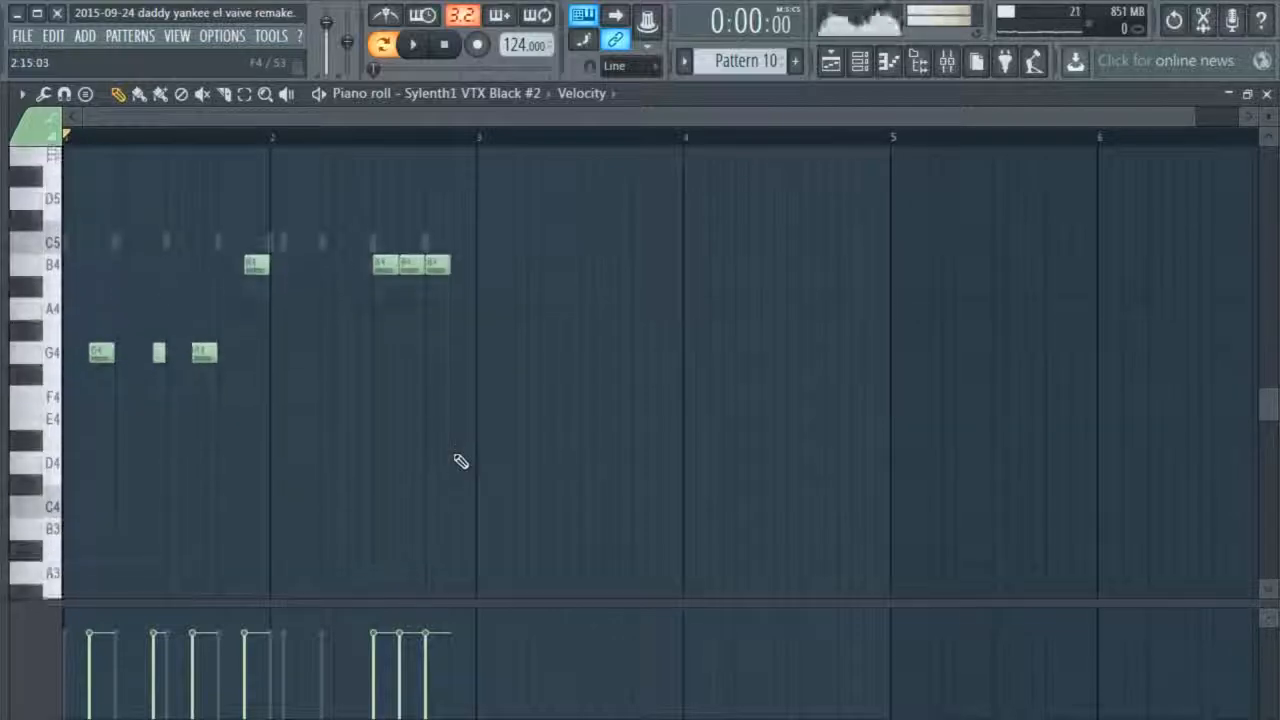
pyautogui.scroll(1, 461, 462)
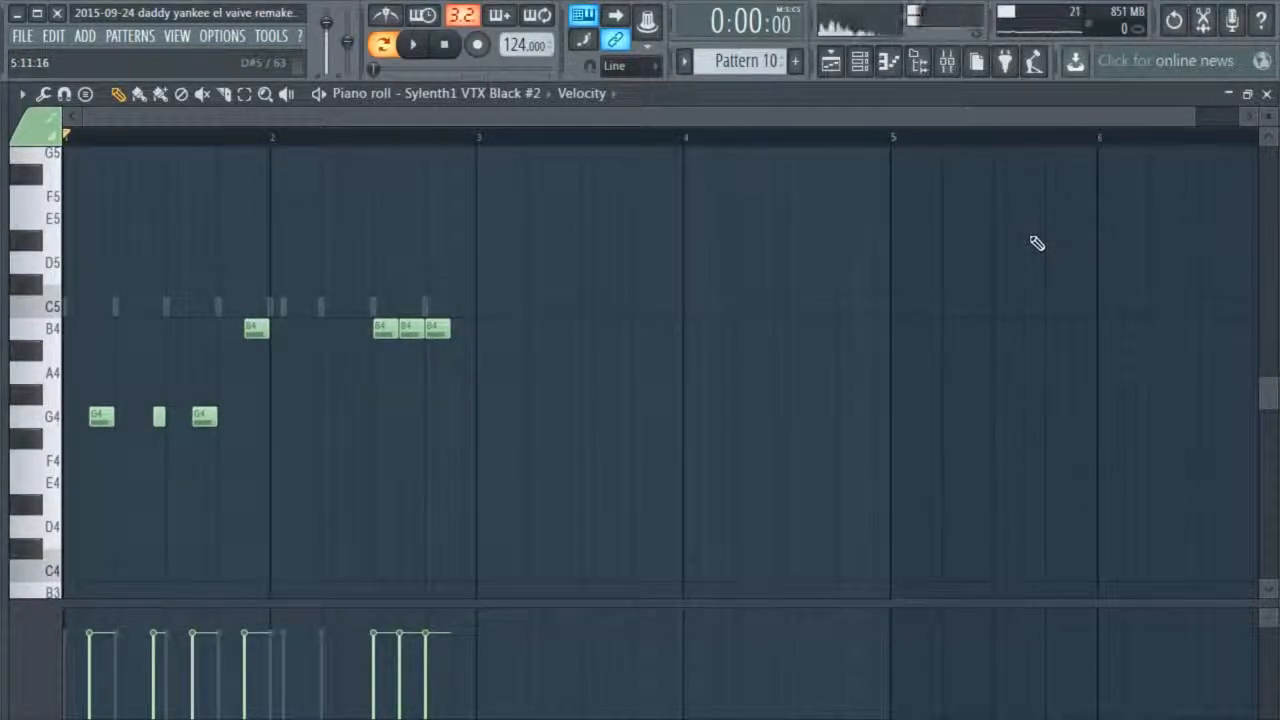
pyautogui.scroll(-1, 451, 420)
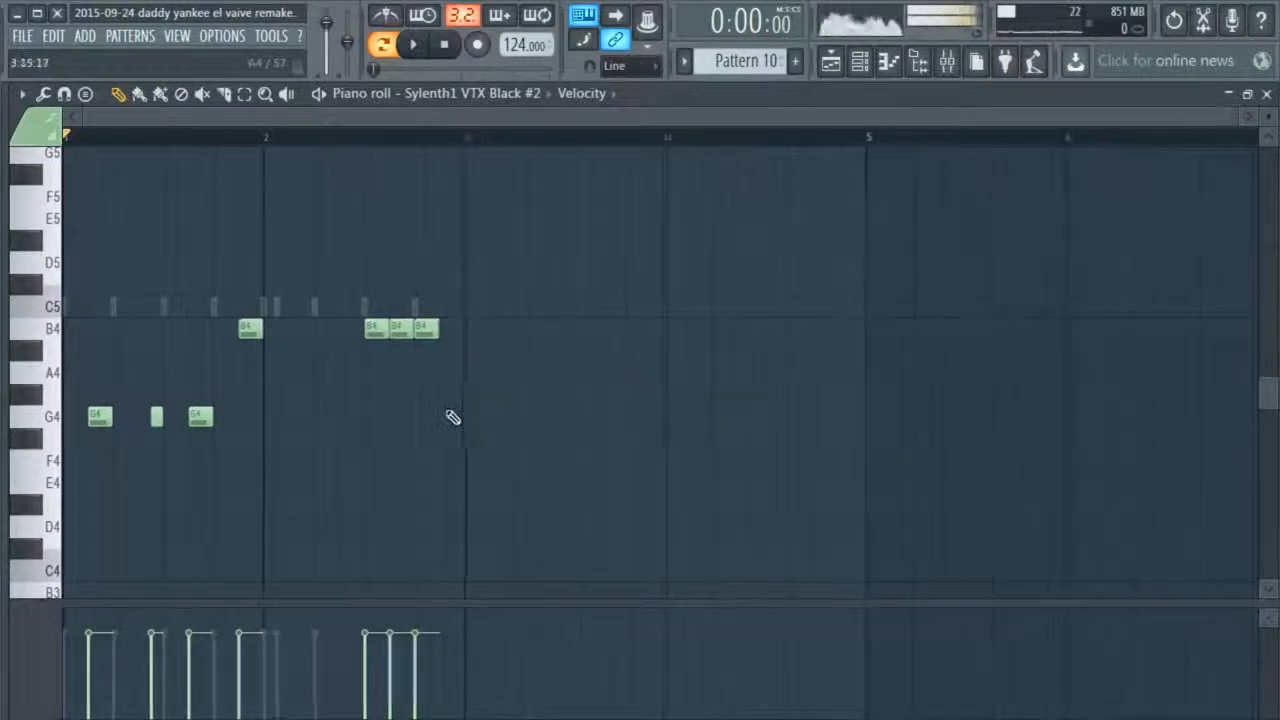
# Play the two-bar bass phrase and duplicate it into bars 3 and 4
pyautogui.press('space')
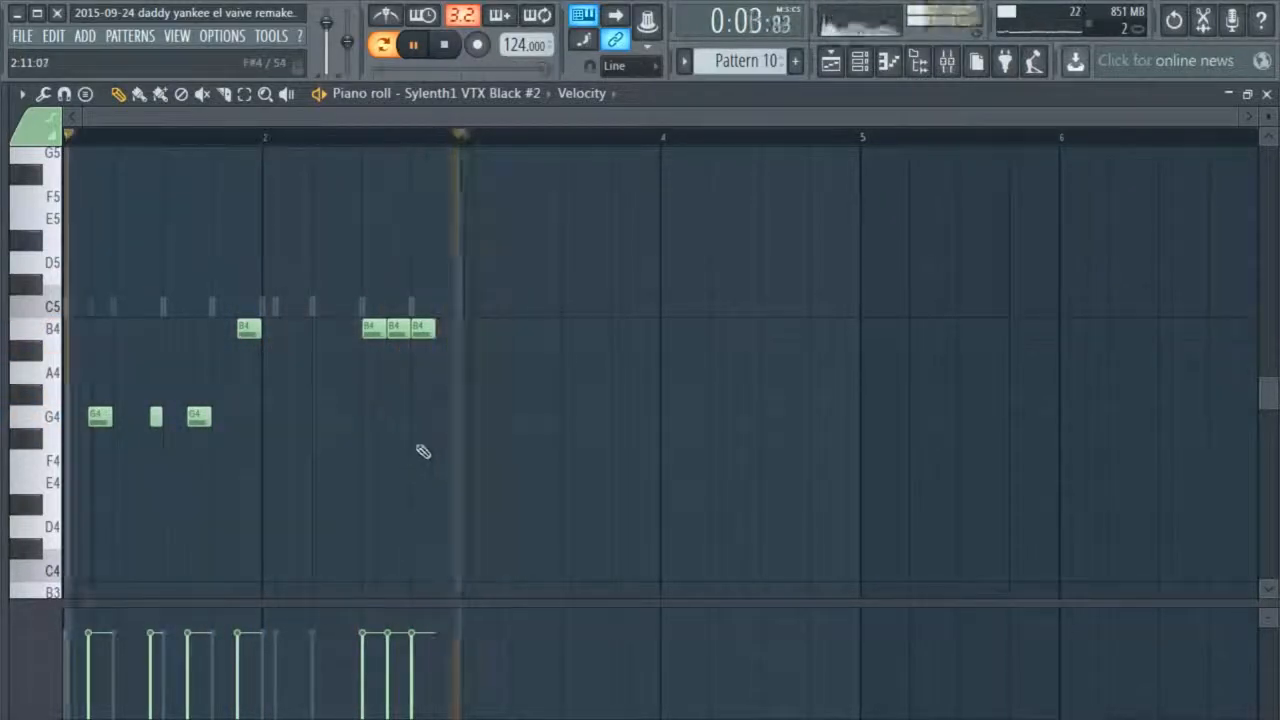
pyautogui.press('space')
pyautogui.moveTo(500, 280); pyautogui.dragTo(513, 430)
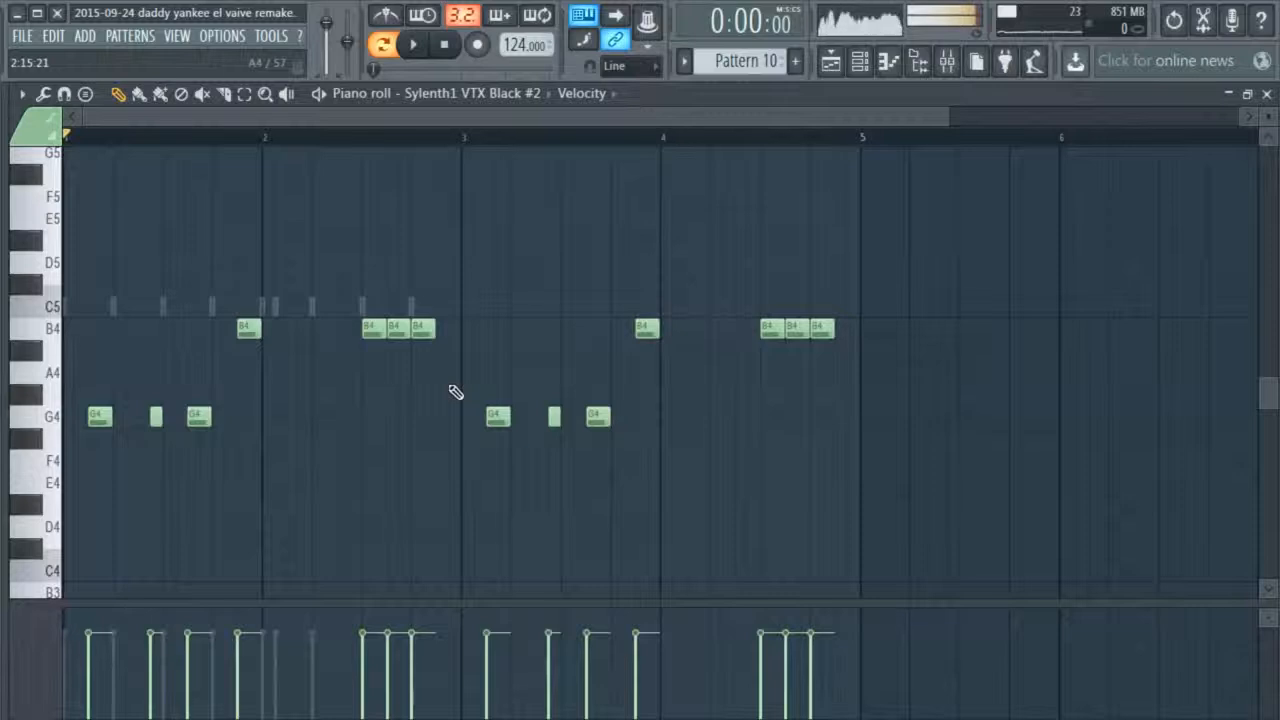
# Raise the copied G4 notes in bar 3 to D5, lower the copied B4 notes to A4, play the result, and close the piano roll
pyautogui.moveTo(657, 397); pyautogui.dragTo(503, 265)
pyautogui.moveTo(822, 252); pyautogui.dragTo(657, 388)
pyautogui.click(580, 443)
pyautogui.press('space')
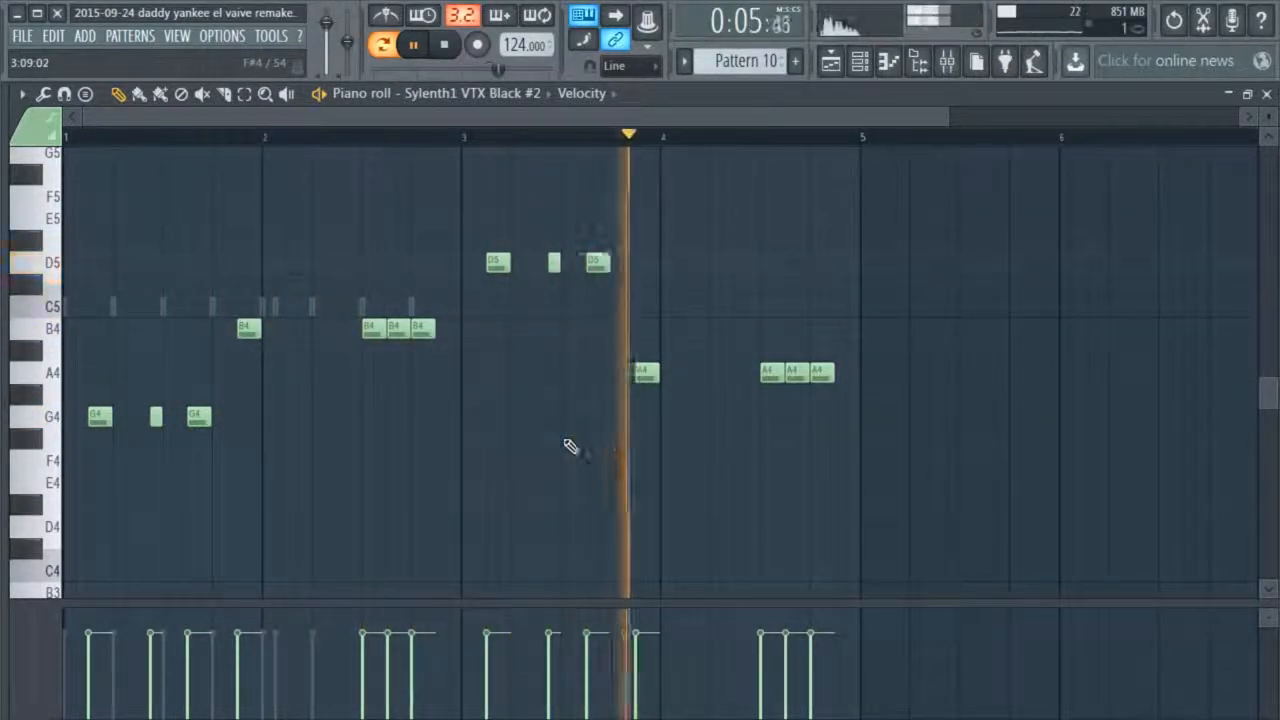
pyautogui.click(1267, 93)
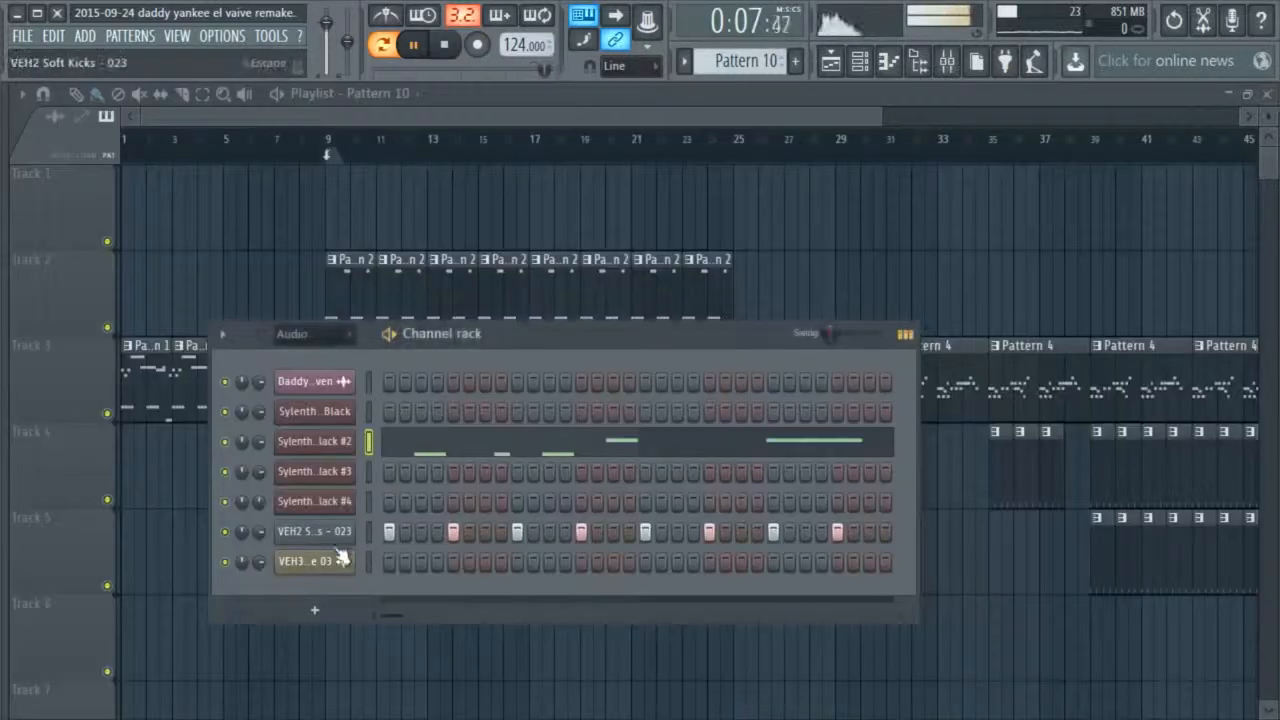
# Fill every fourth step of the VEH2 Soft Kicks - 023 channel and check it against Sylenth1 VTX Black #2's notes during playback
pyautogui.rightClick(345, 531)
pyautogui.click(505, 611)
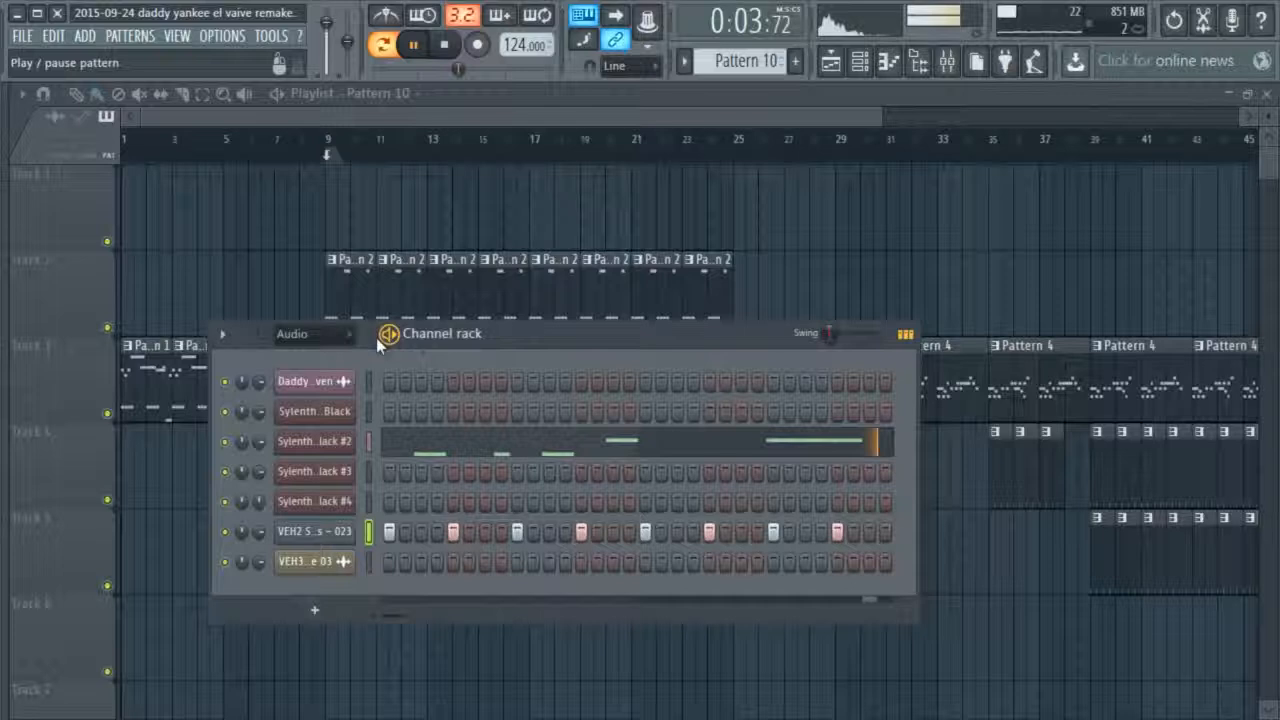
pyautogui.rightClick(345, 444)
pyautogui.click(380, 433)
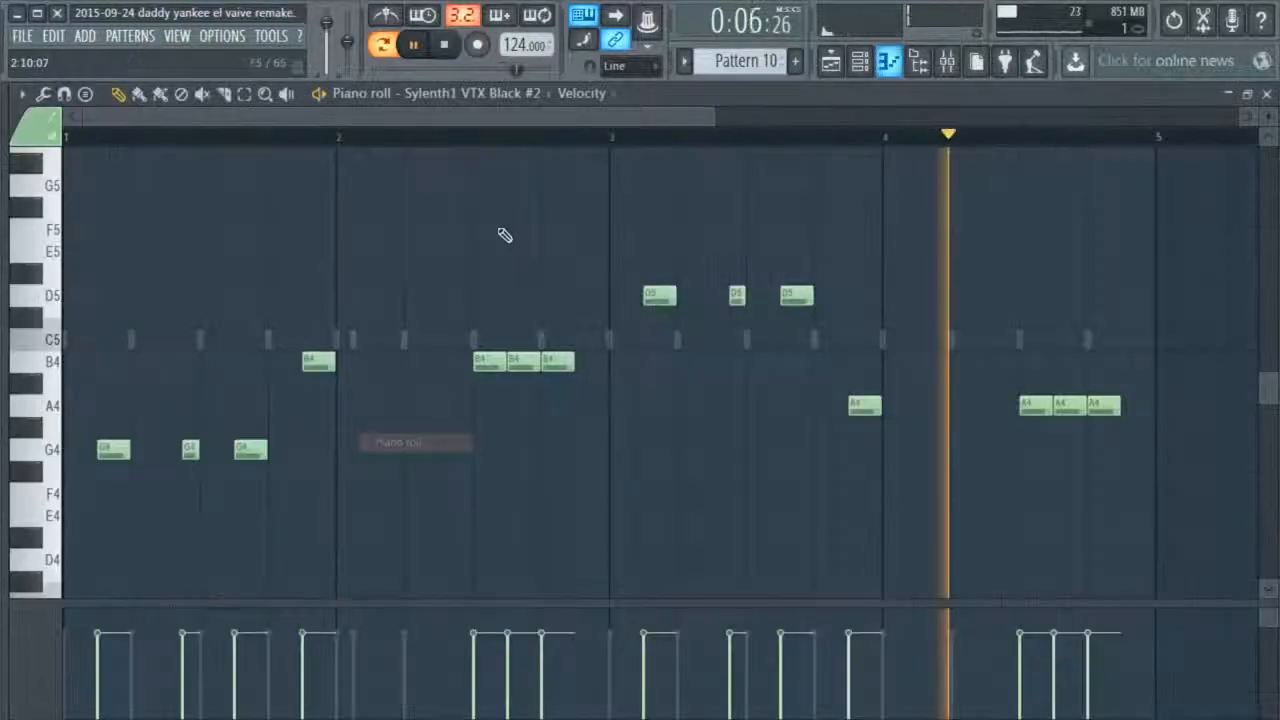
pyautogui.click(1266, 93)
pyautogui.press('space')
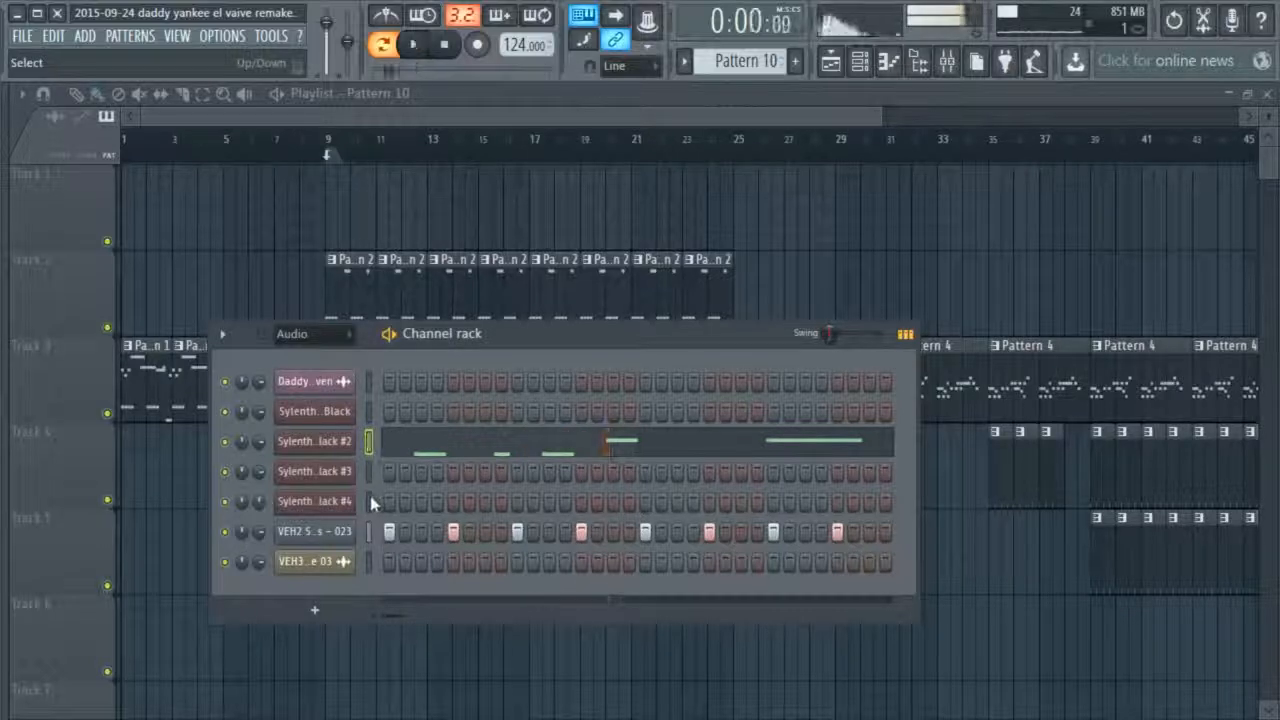
# Open Sylenth1 VTX Black #4's piano roll, place four evenly spaced G5 notes in the first half of bar 1, and play them
pyautogui.click(340, 507)
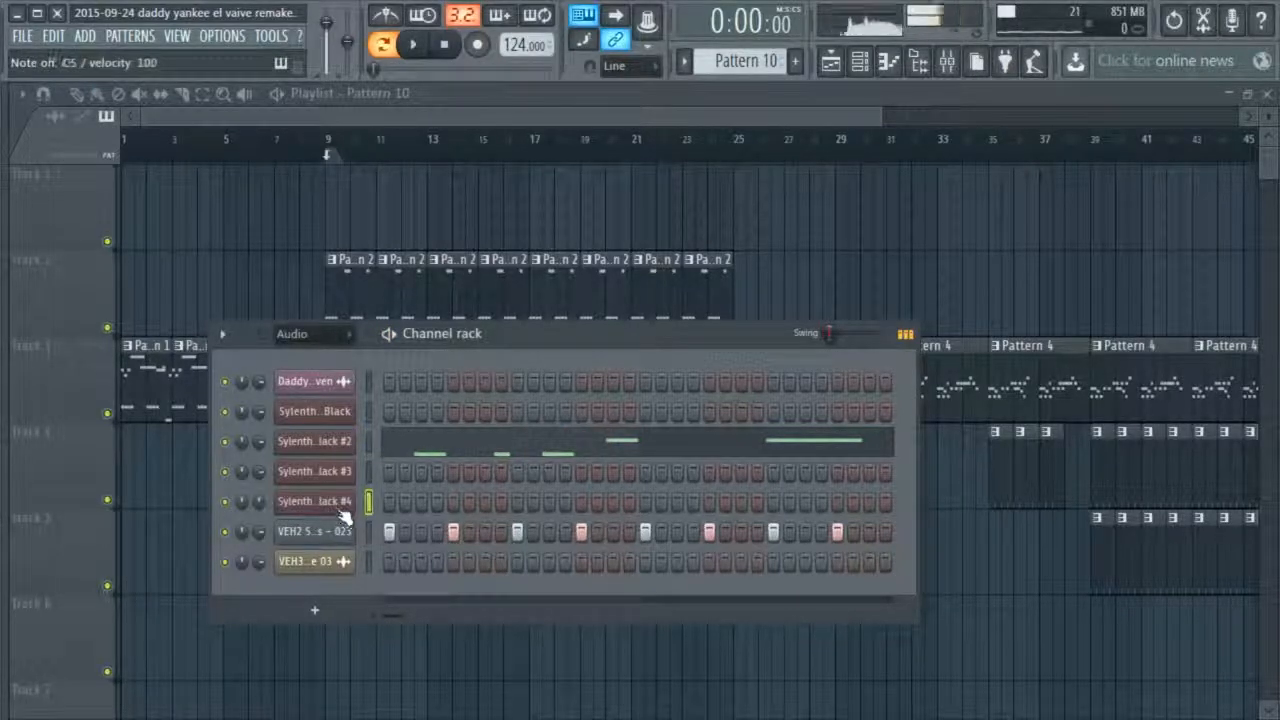
pyautogui.rightClick(350, 502)
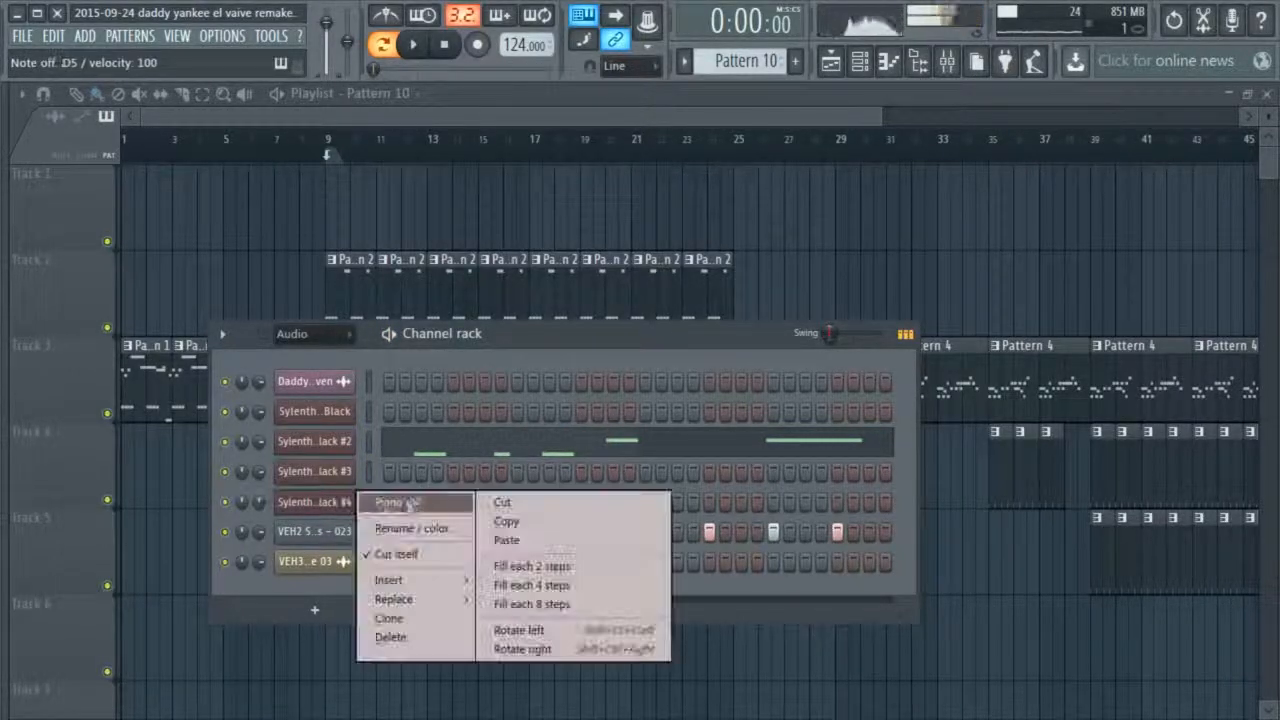
pyautogui.click(409, 503)
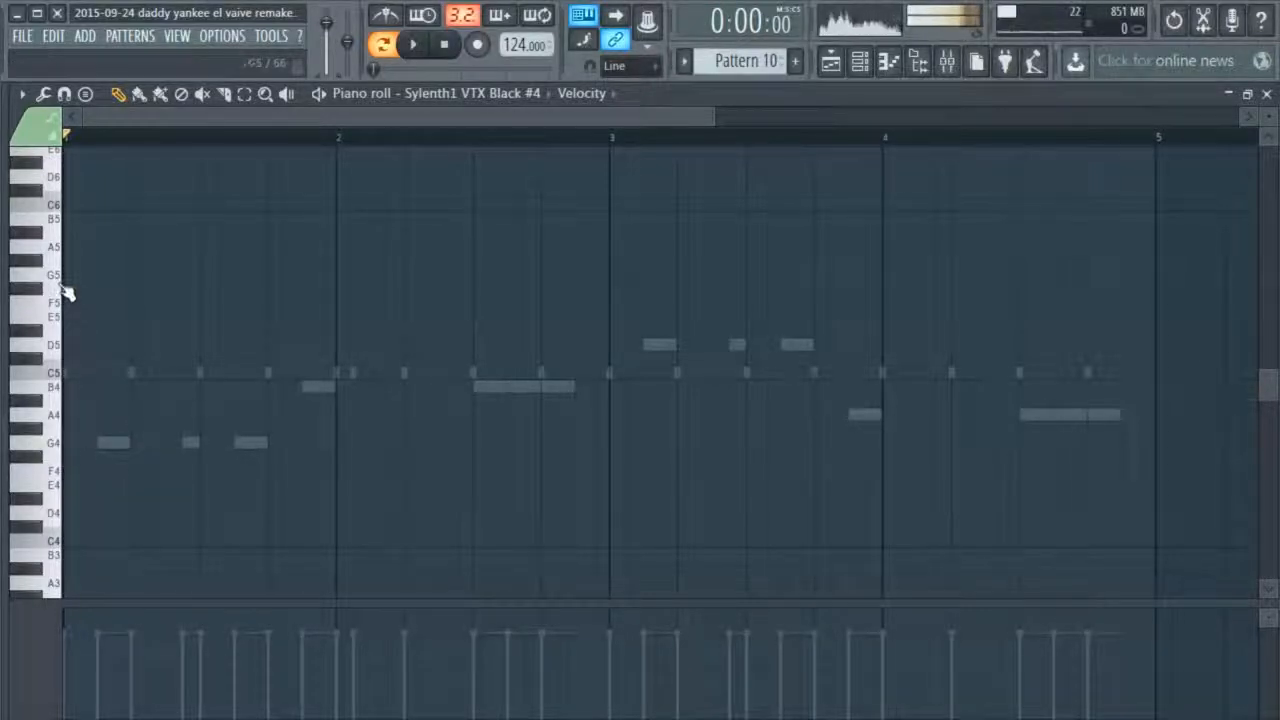
pyautogui.click(104, 274)
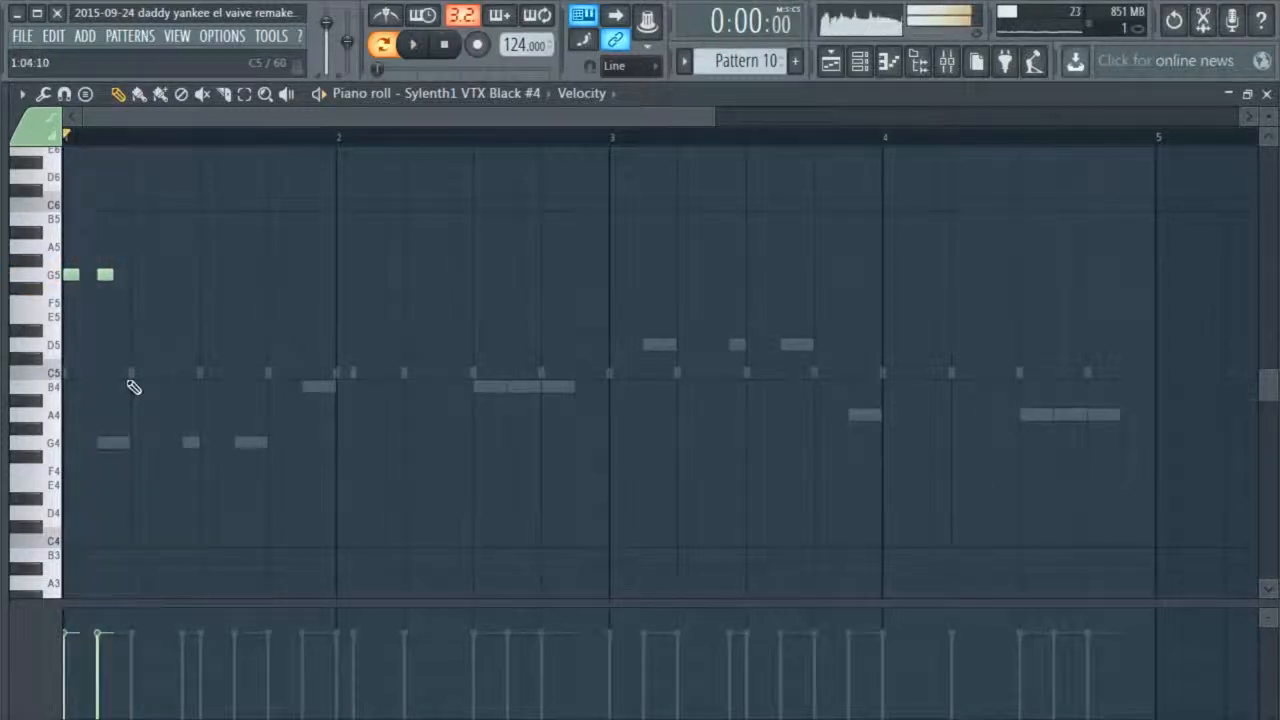
pyautogui.click(156, 275)
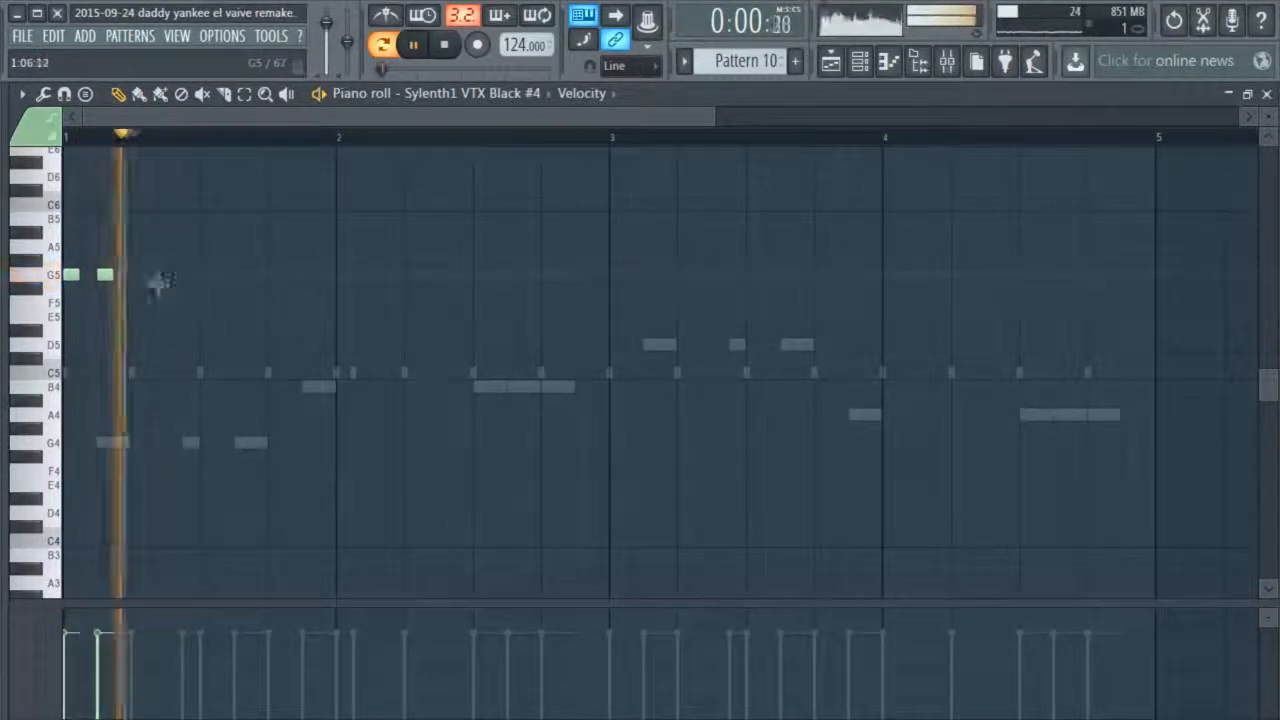
pyautogui.press('space')
pyautogui.moveTo(159, 278); pyautogui.dragTo(142, 278)
pyautogui.press('space')
pyautogui.press('space')
pyautogui.click(174, 276)
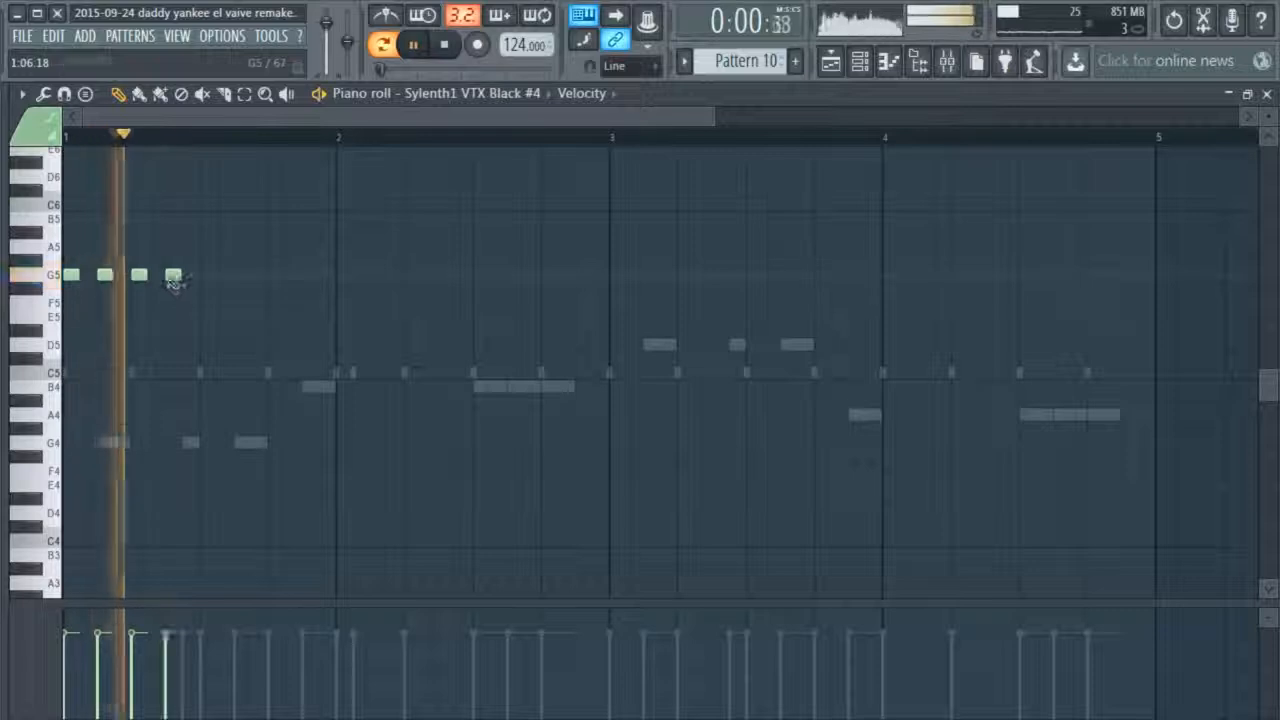
# Add a B5 note halfway through bar 1 and three evenly spaced B5 notes from the start of bar 2, playing the pattern
pyautogui.press('space')
pyautogui.click(208, 247)
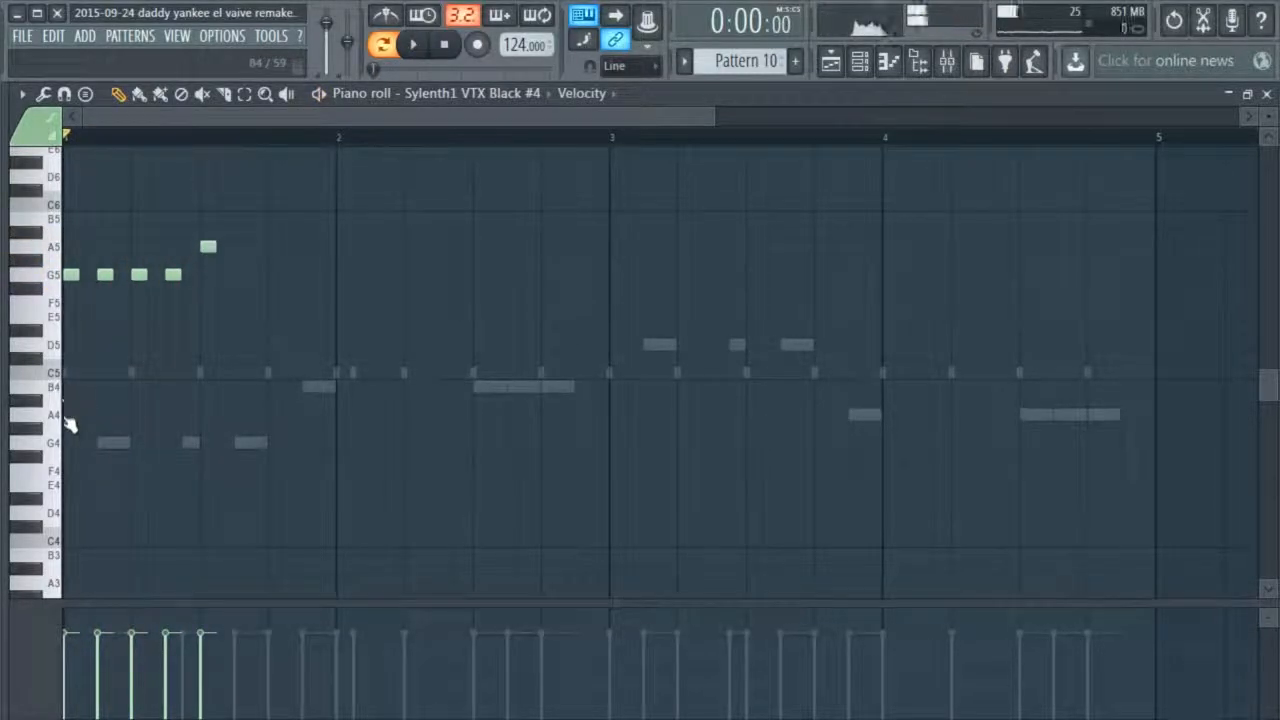
pyautogui.click(208, 218)
pyautogui.press('space')
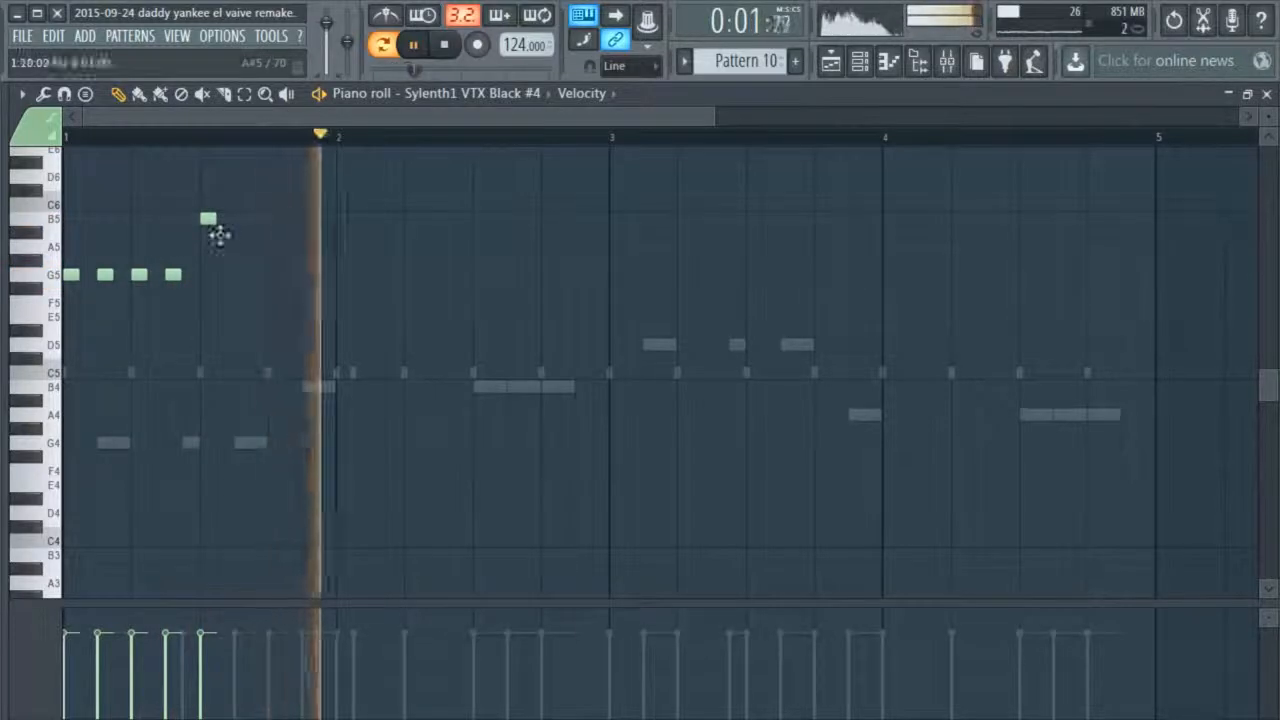
pyautogui.press('space')
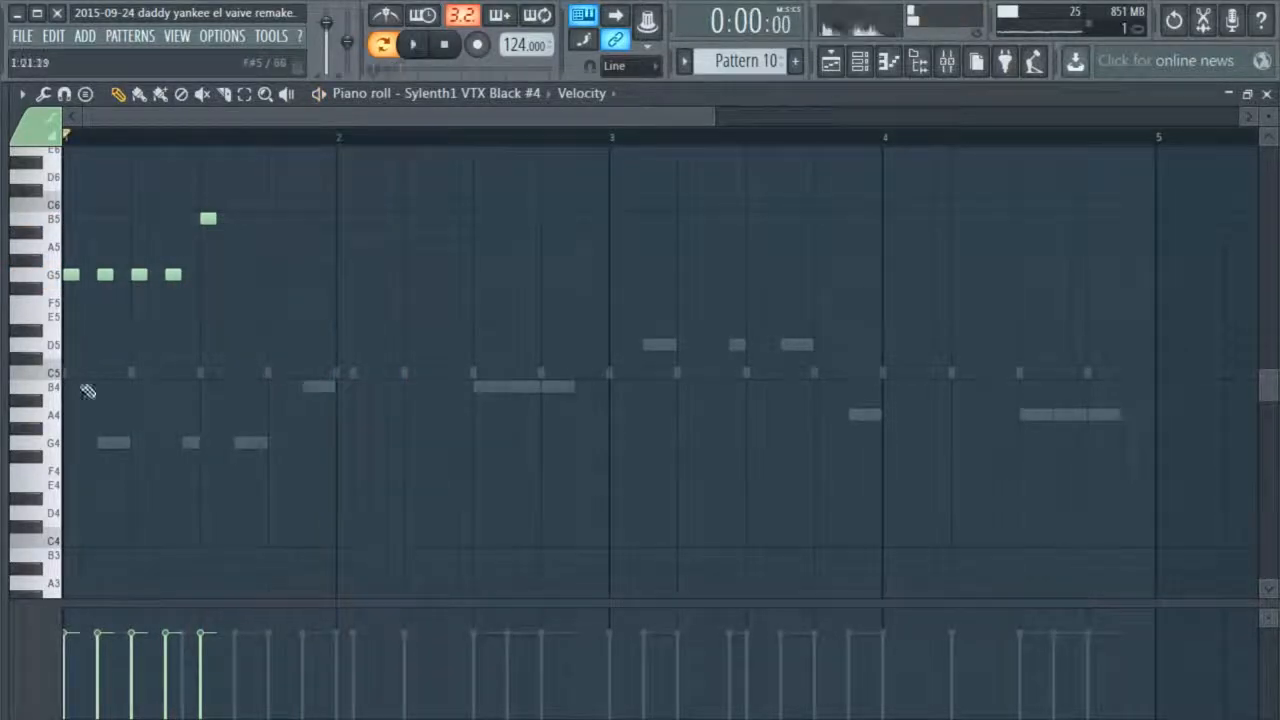
pyautogui.click(344, 220)
pyautogui.press('space')
pyautogui.click(378, 220)
pyautogui.click(412, 220)
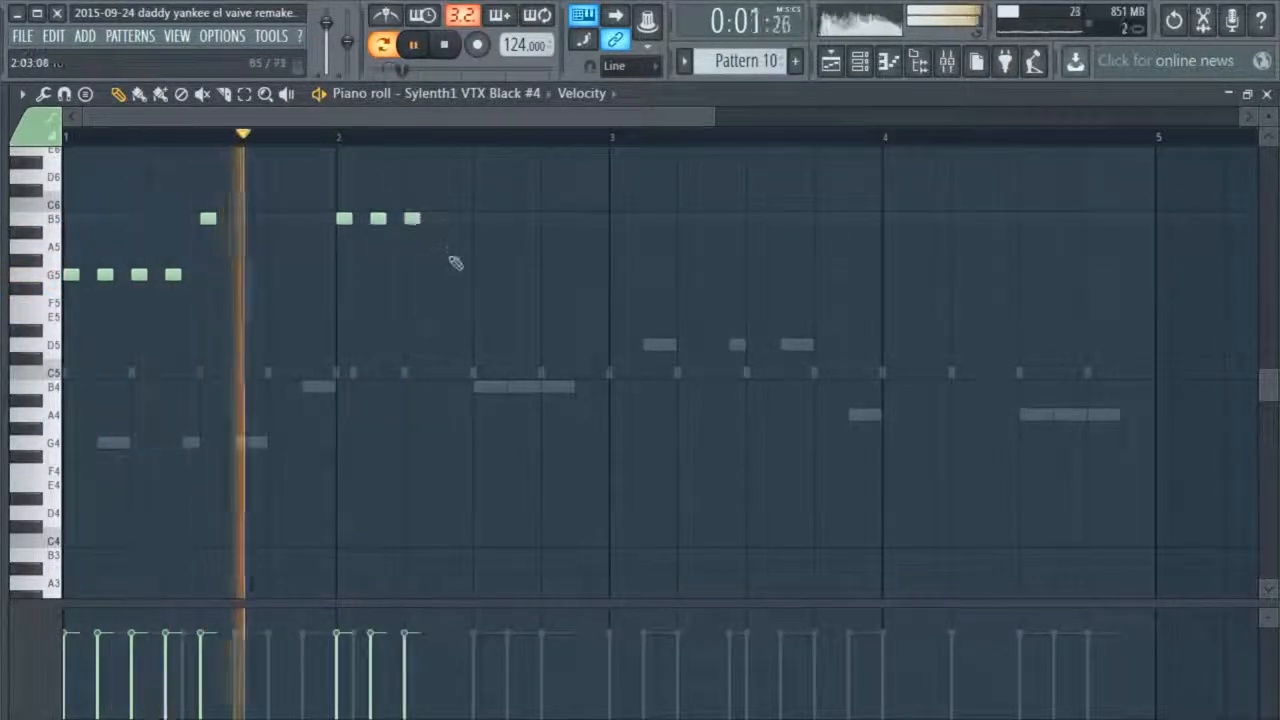
# Remove bar 2's second B5, follow the remaining ones with an A5, and add a B4 note in the gap
pyautogui.click(481, 246)
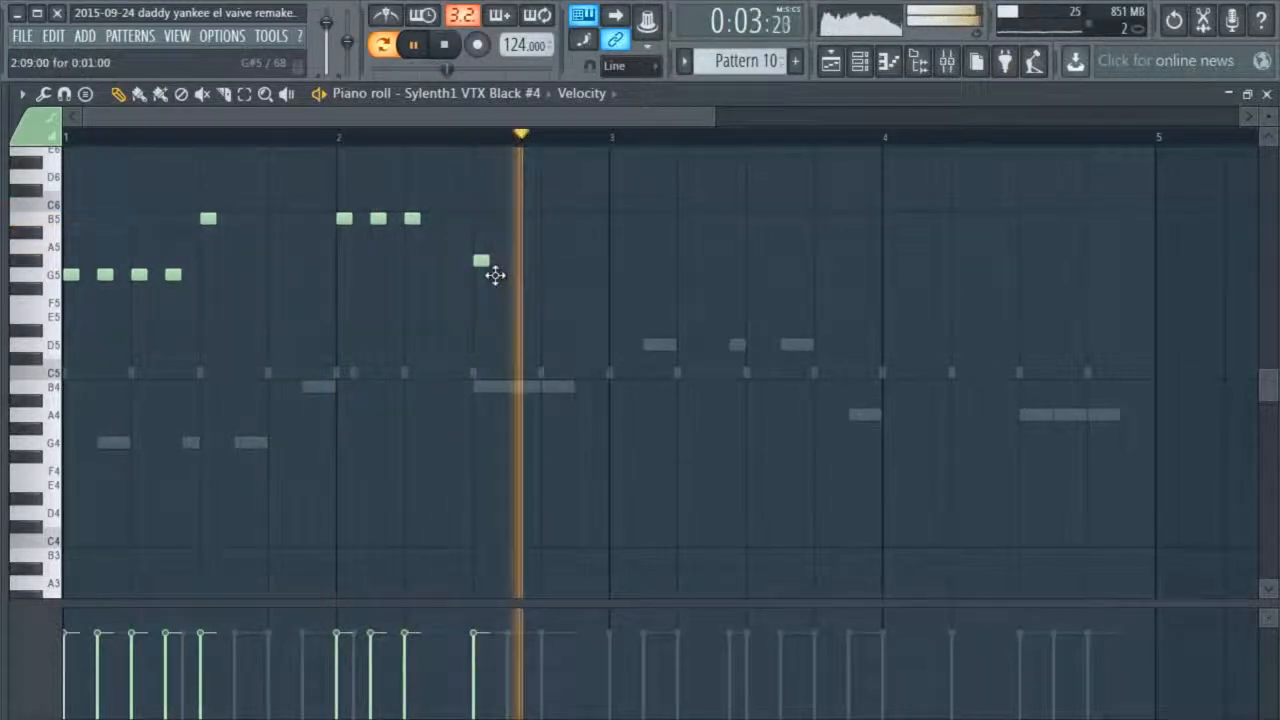
pyautogui.rightClick(481, 246)
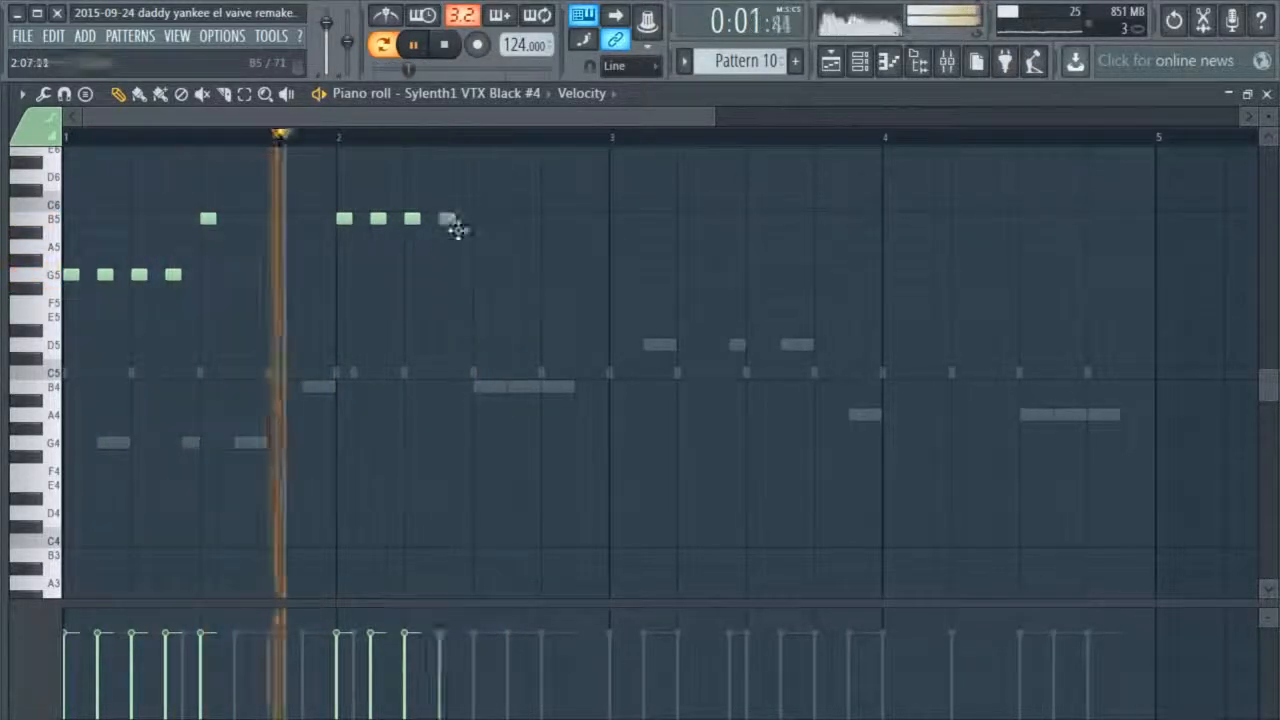
pyautogui.rightClick(378, 219)
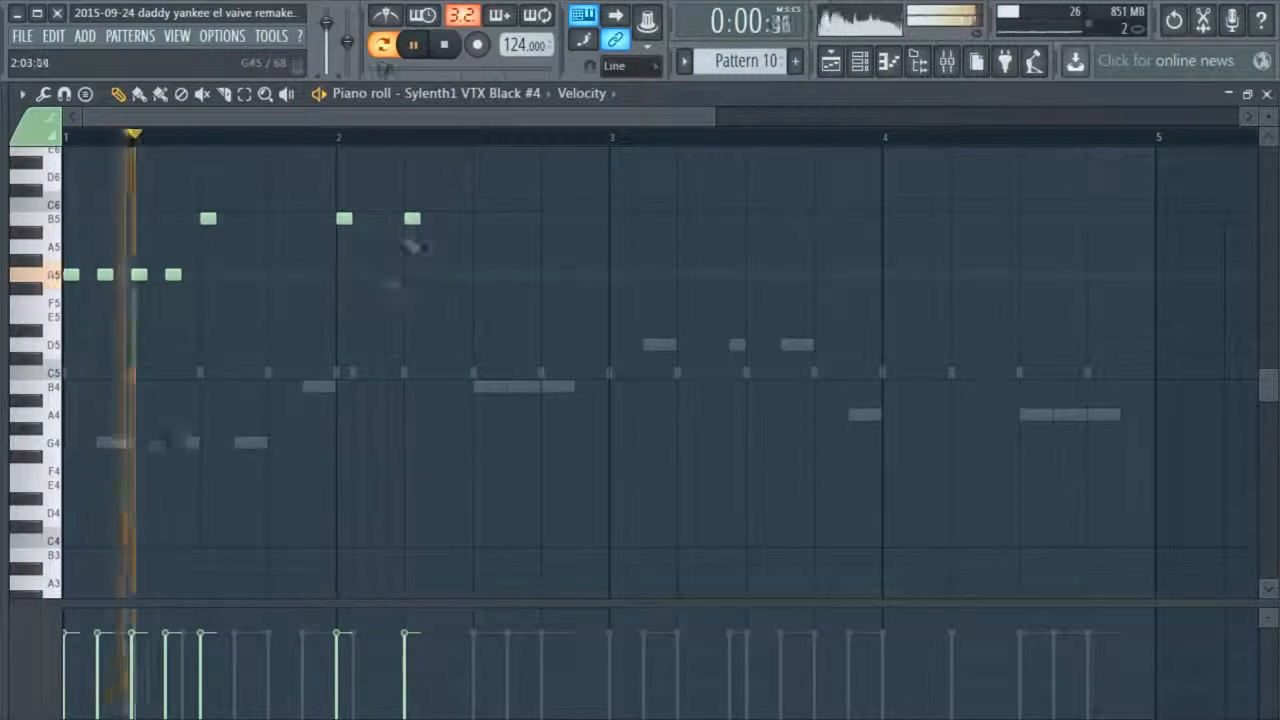
pyautogui.press('space')
pyautogui.press('space')
pyautogui.press('space')
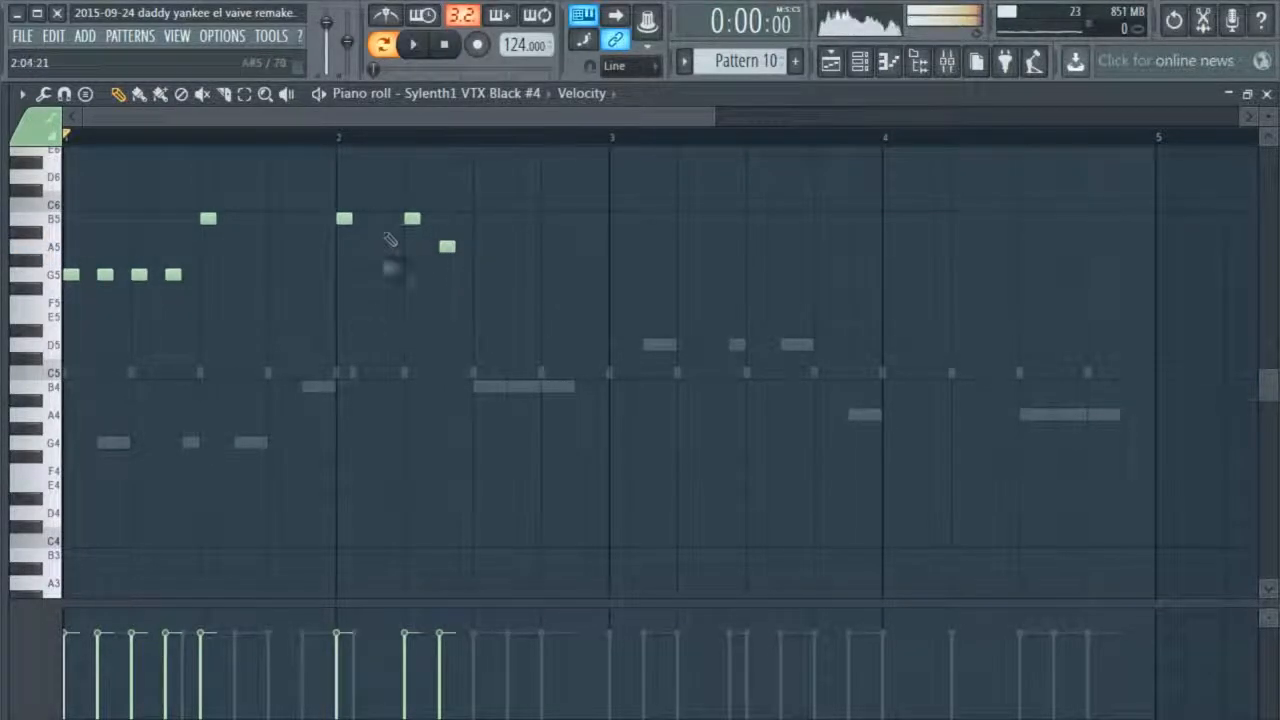
pyautogui.click(375, 330)
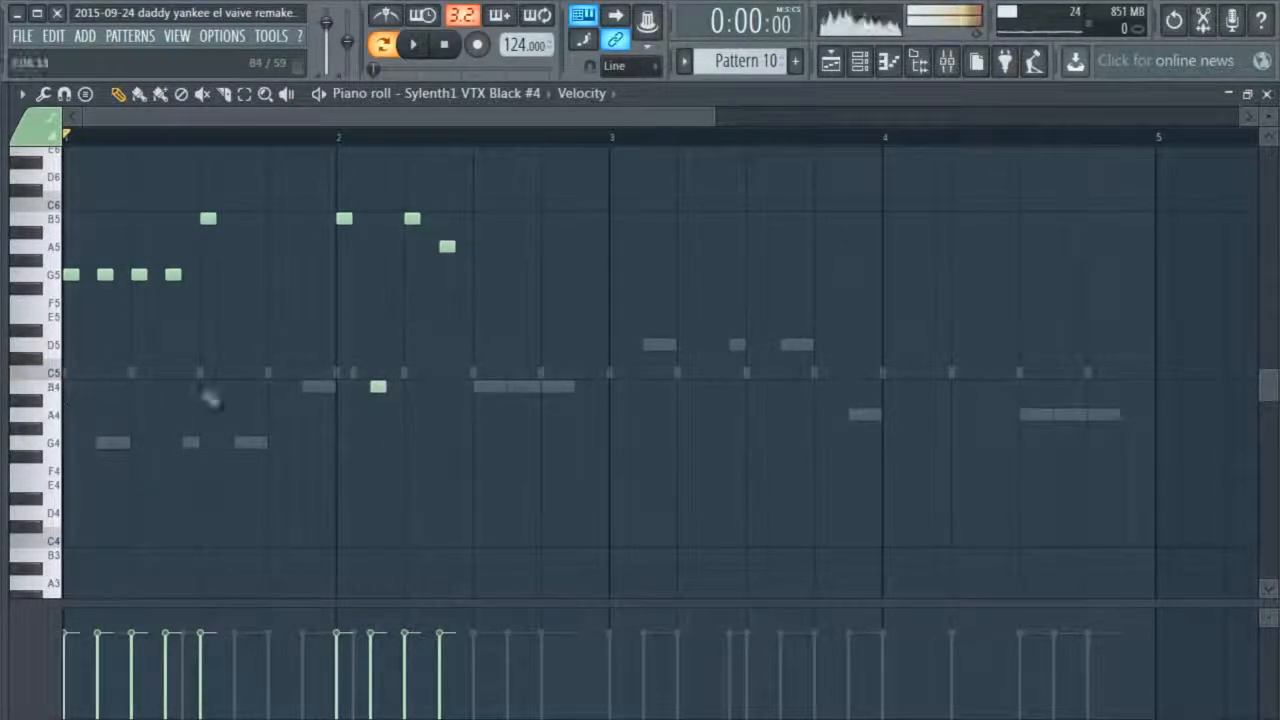
# Delete all of Sylenth1 VTX Black #4's notes in Pattern 10 and close the piano roll and channel rack
pyautogui.moveTo(582, 150); pyautogui.dragTo(60, 454)
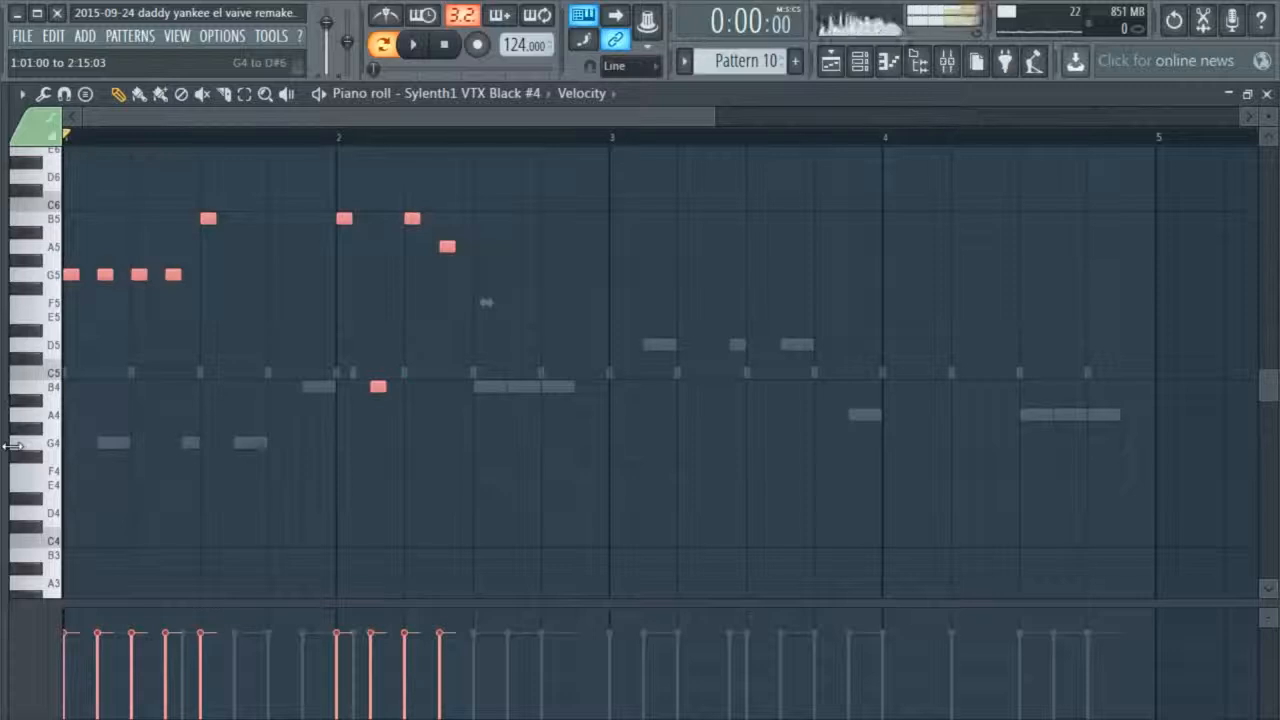
pyautogui.press('Delete')
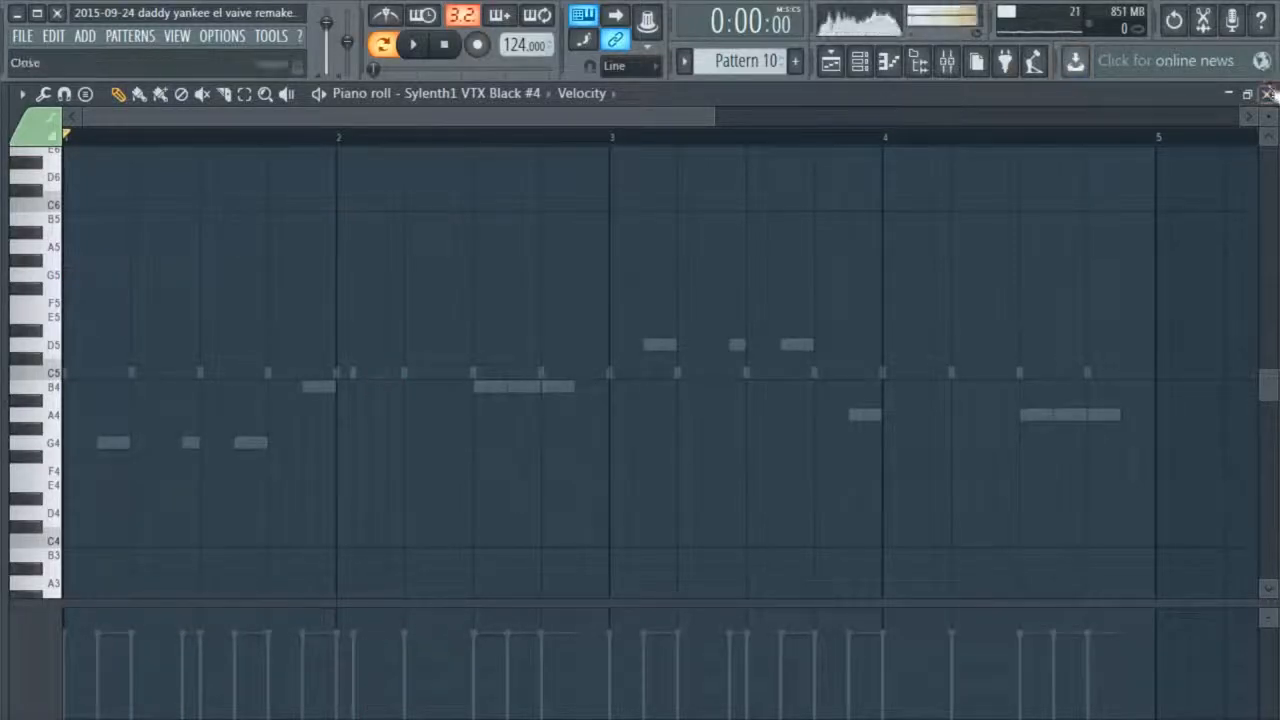
pyautogui.click(1268, 93)
pyautogui.press('F6')
# Play the song from bar 31 and examine Sylenth1 VTX Black #3's melody notes in Pattern 4
pyautogui.moveTo(878, 125); pyautogui.dragTo(1080, 131)
pyautogui.scroll(1, 932, 215)
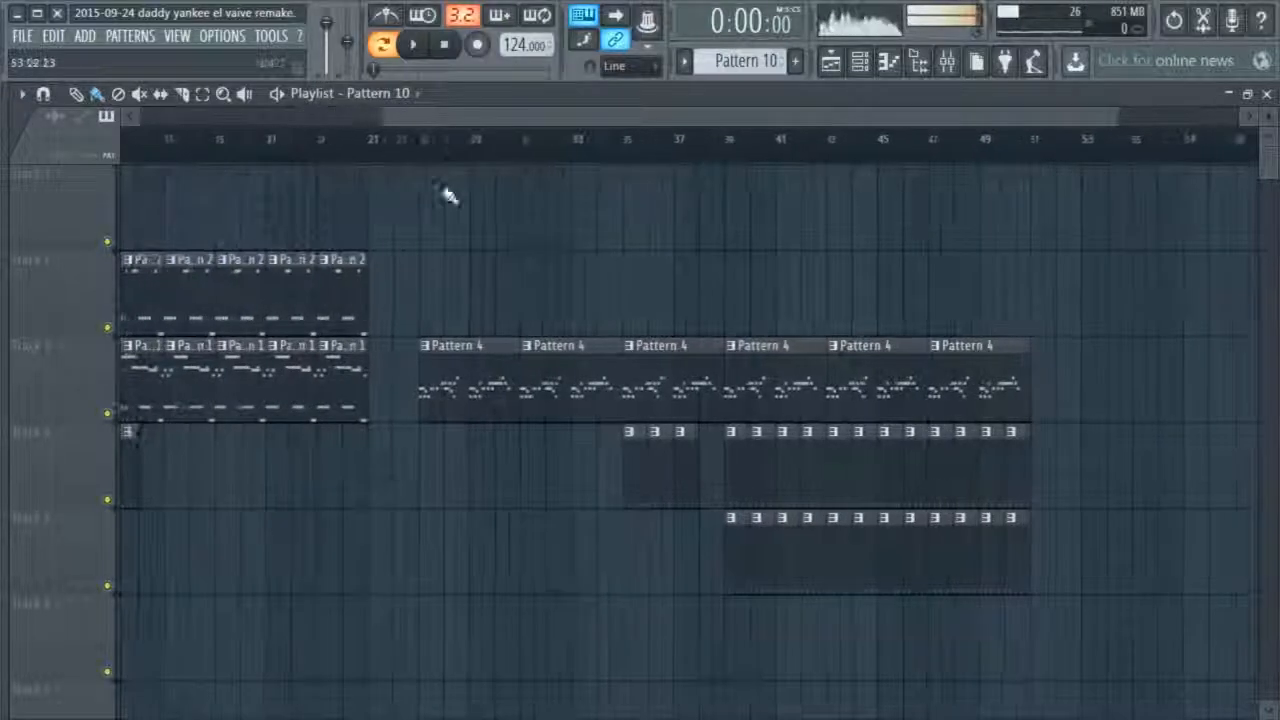
pyautogui.click(526, 153)
pyautogui.press('space')
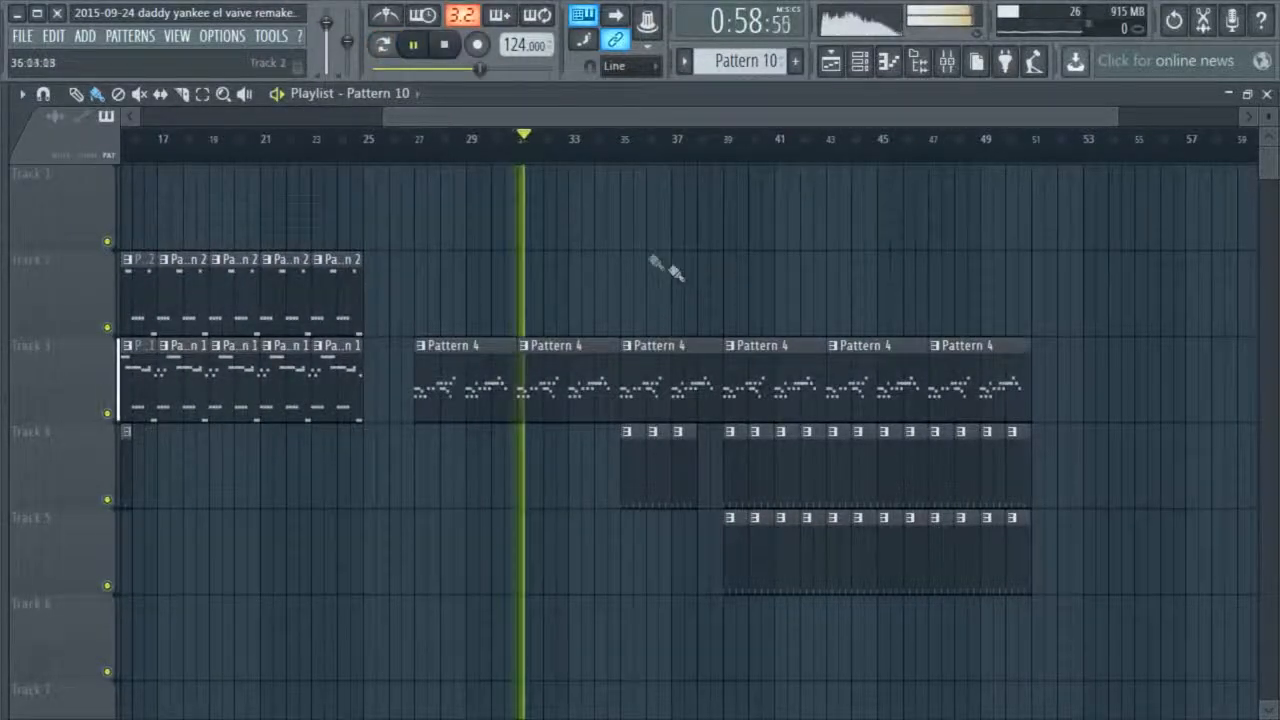
pyautogui.doubleClick(554, 384)
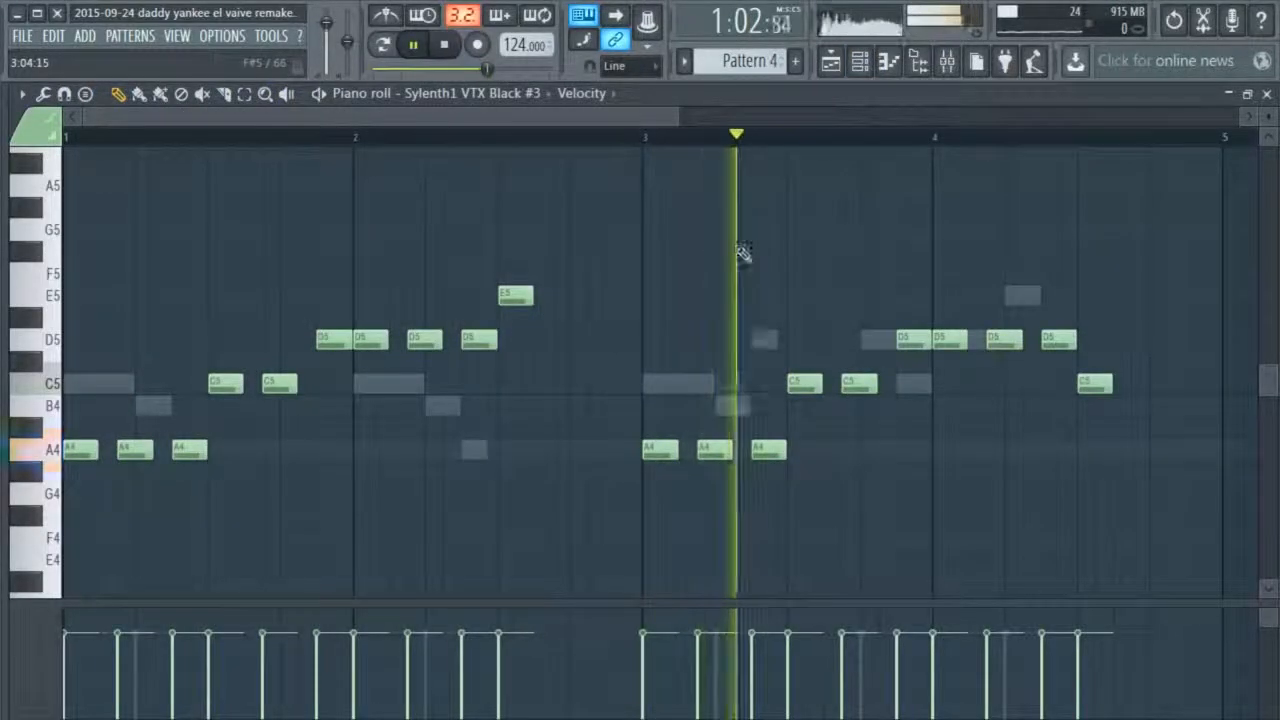
pyautogui.click(1267, 94)
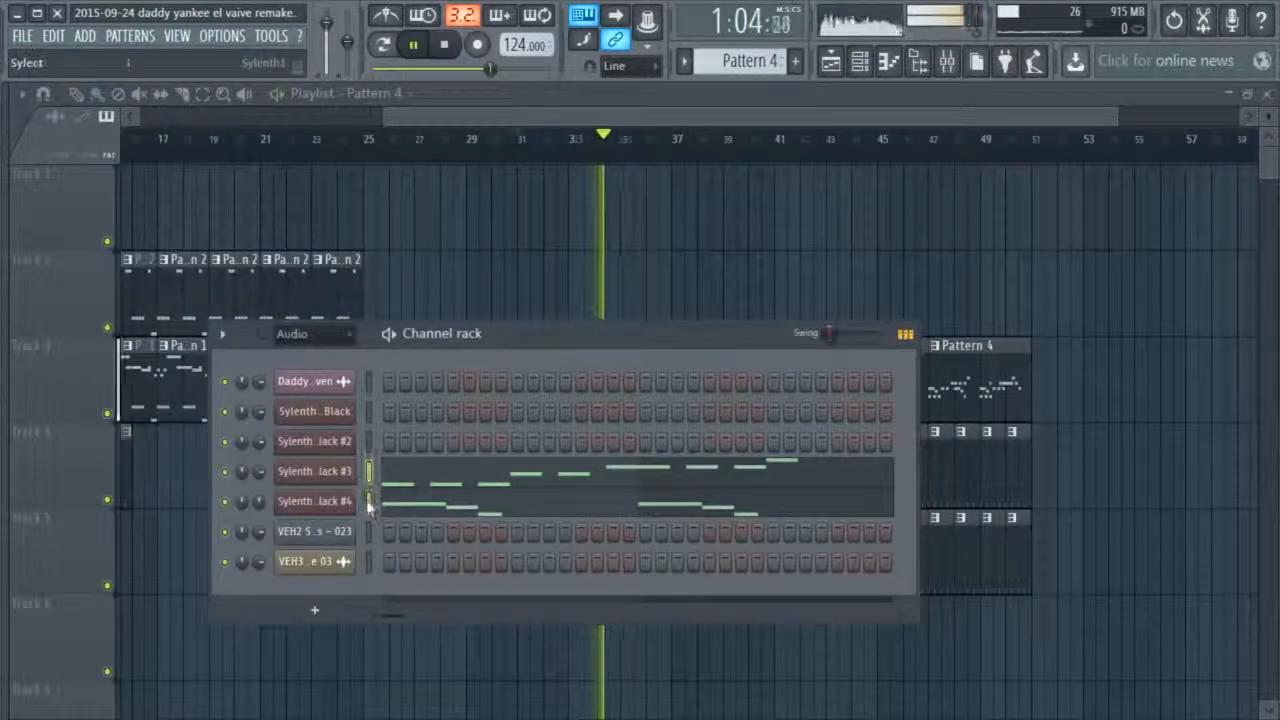
pyautogui.rightClick(335, 477)
pyautogui.click(388, 472)
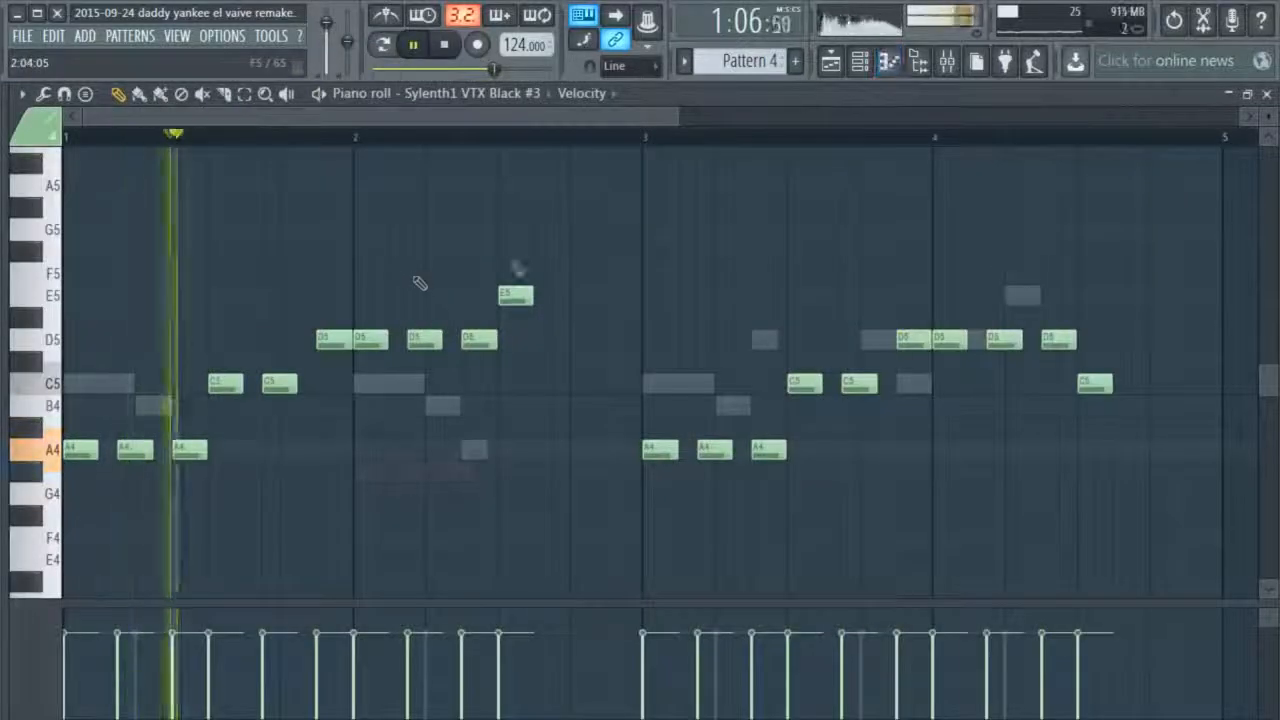
pyautogui.click(1267, 94)
# Examine Sylenth1 VTX Black #4's notes in Pattern 4, close the piano roll, and stop playback
pyautogui.rightClick(335, 514)
pyautogui.click(388, 509)
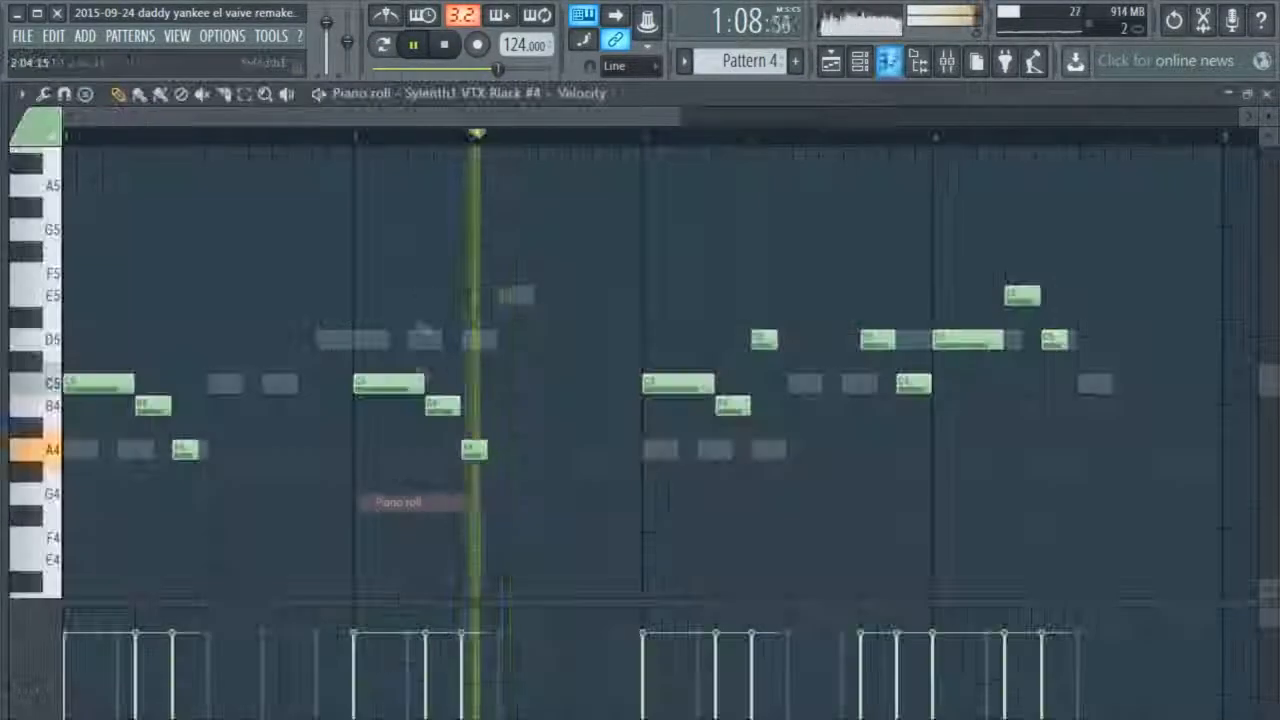
pyautogui.click(1267, 94)
pyautogui.click(815, 216)
pyautogui.press('space')
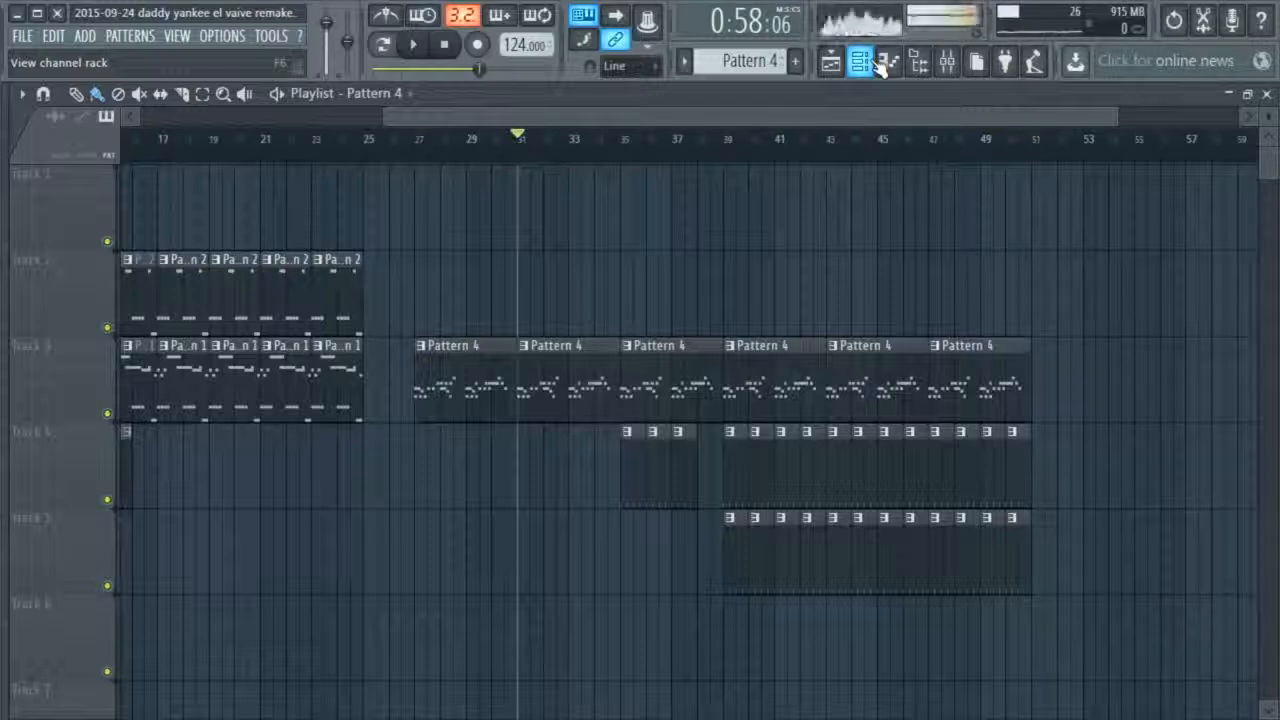
# Open Sylenth1 VTX Black #4 from the channel rack, view its VANDALISM preset list, and close the plugin window
pyautogui.click(878, 62)
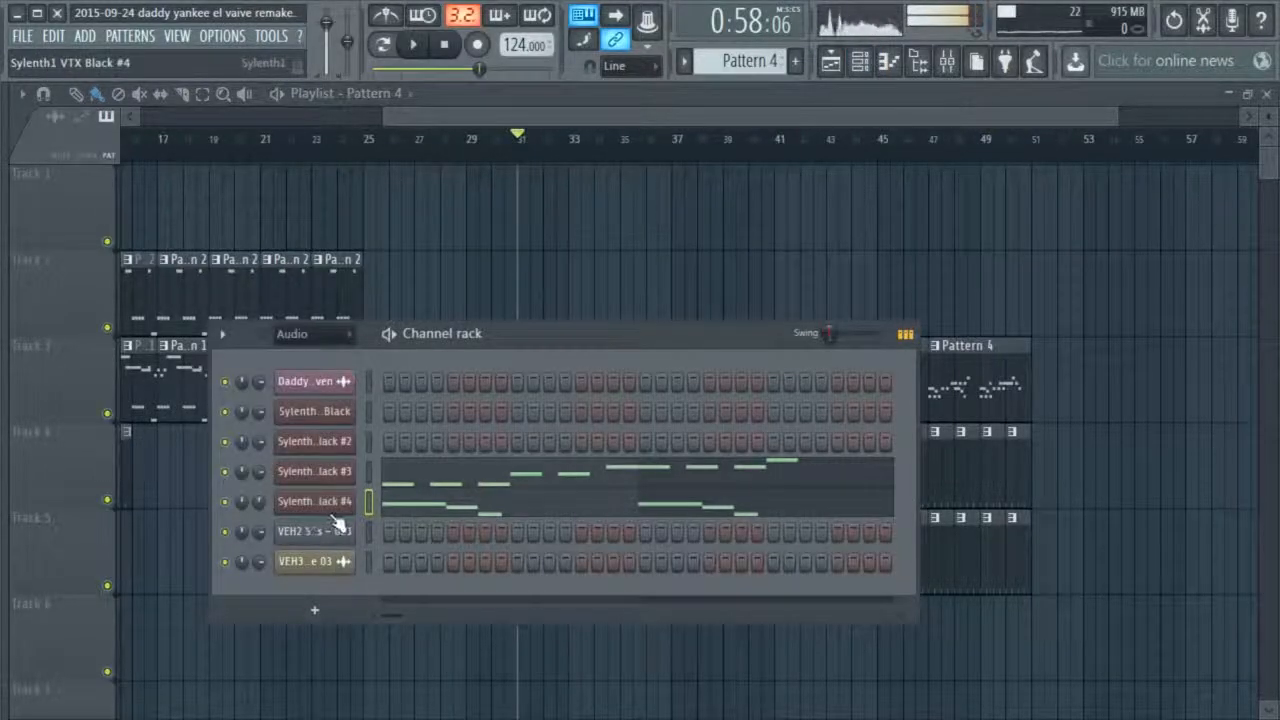
pyautogui.click(330, 506)
pyautogui.click(605, 316)
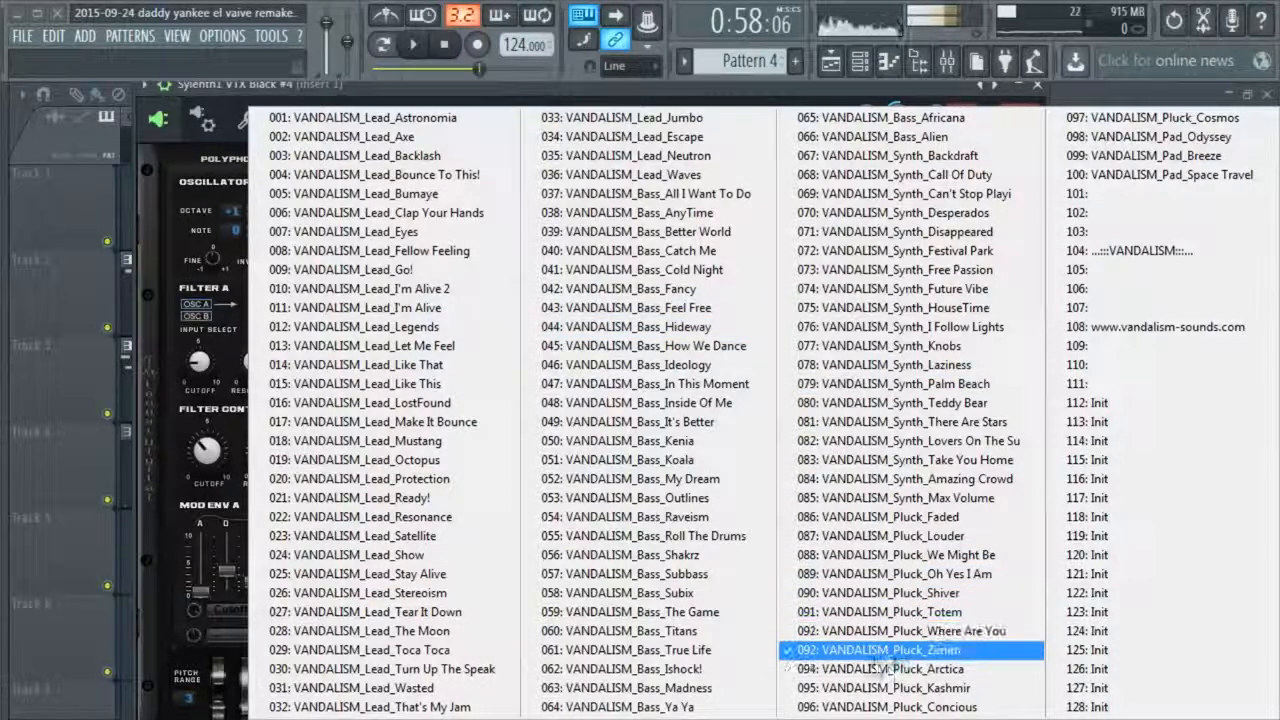
pyautogui.click(925, 669)
pyautogui.click(1037, 86)
# Open CLA Guitars Stereo on mixer Insert 1, view its Electric presets, and close the plugin window
pyautogui.click(946, 62)
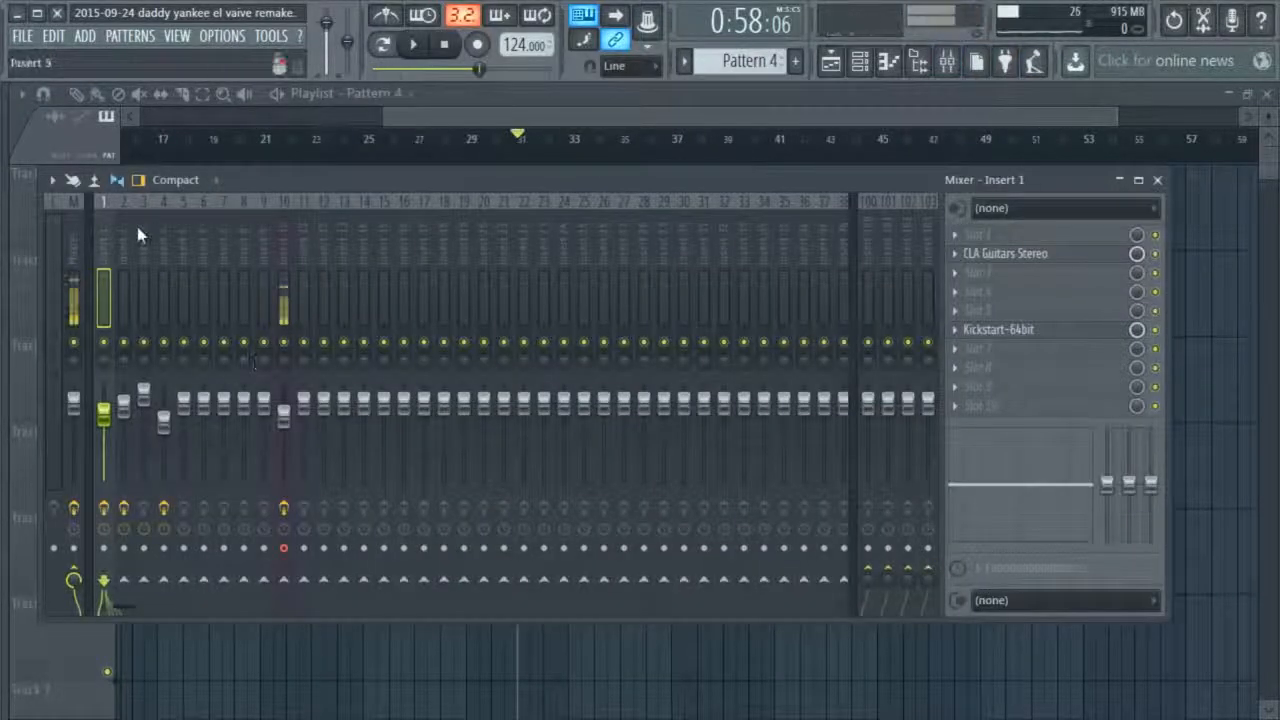
pyautogui.moveTo(298, 187); pyautogui.dragTo(334, 206)
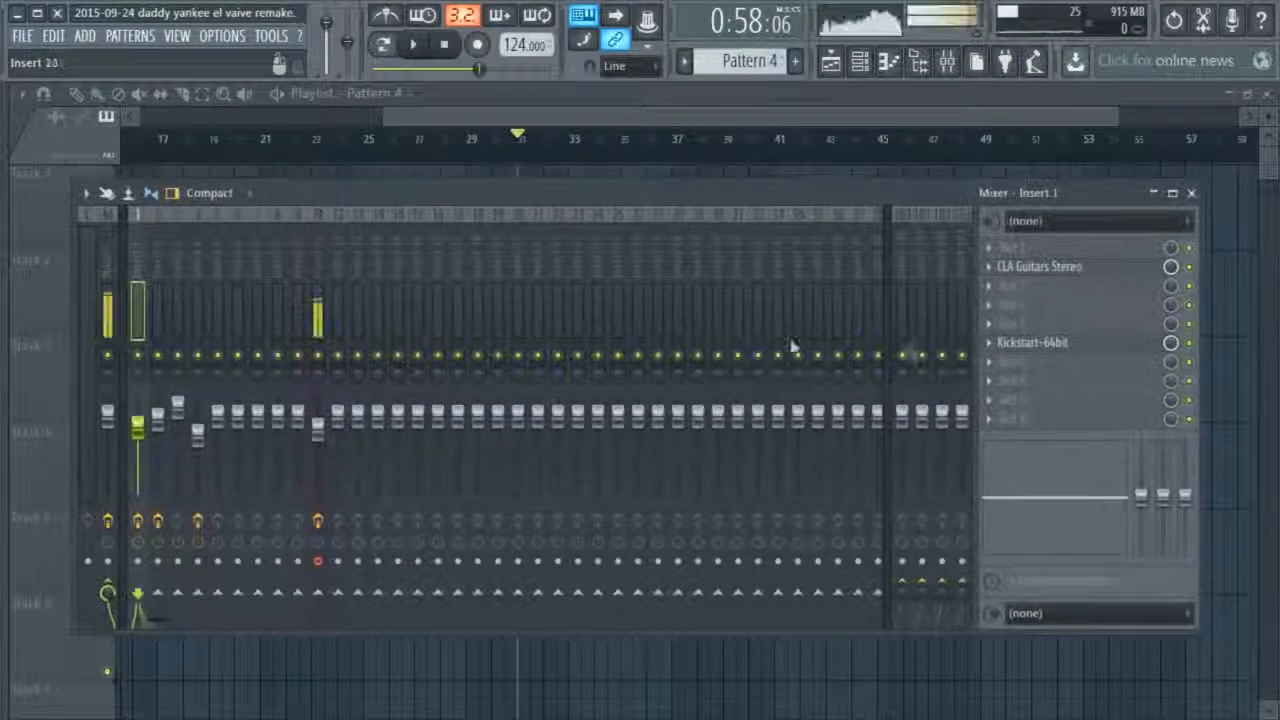
pyautogui.click(1060, 267)
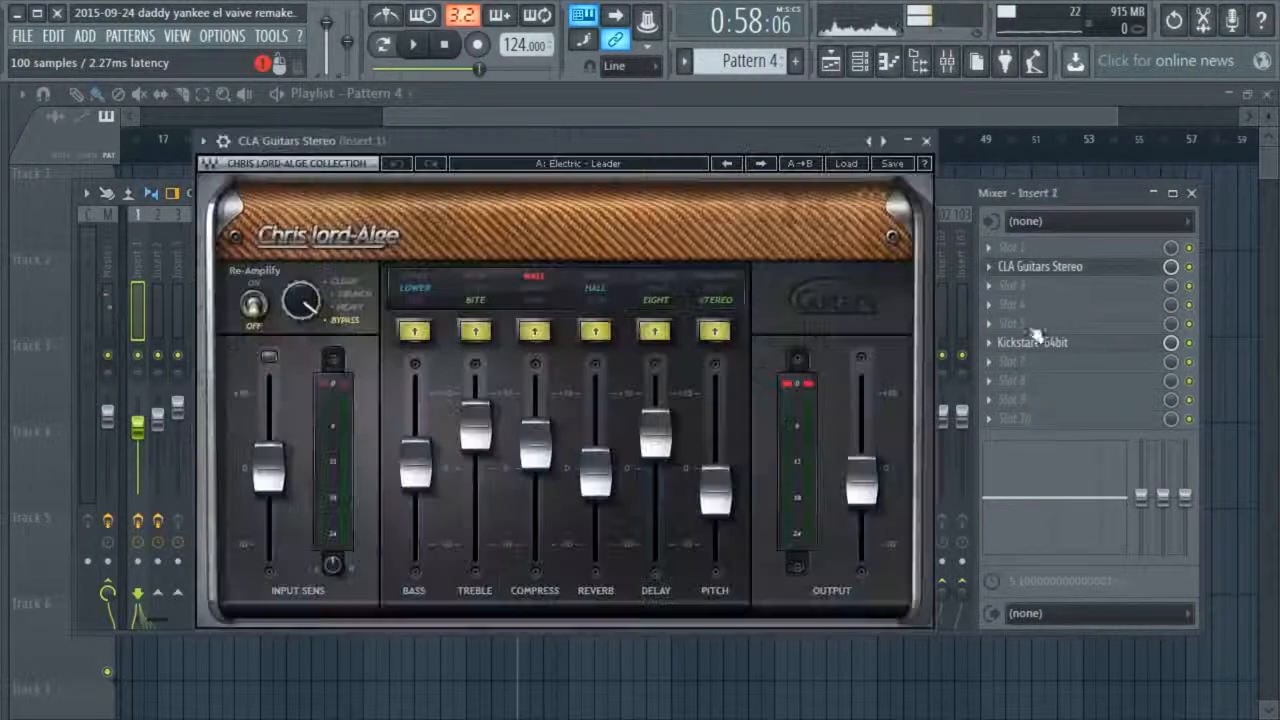
pyautogui.click(847, 164)
pyautogui.moveTo(928, 273)
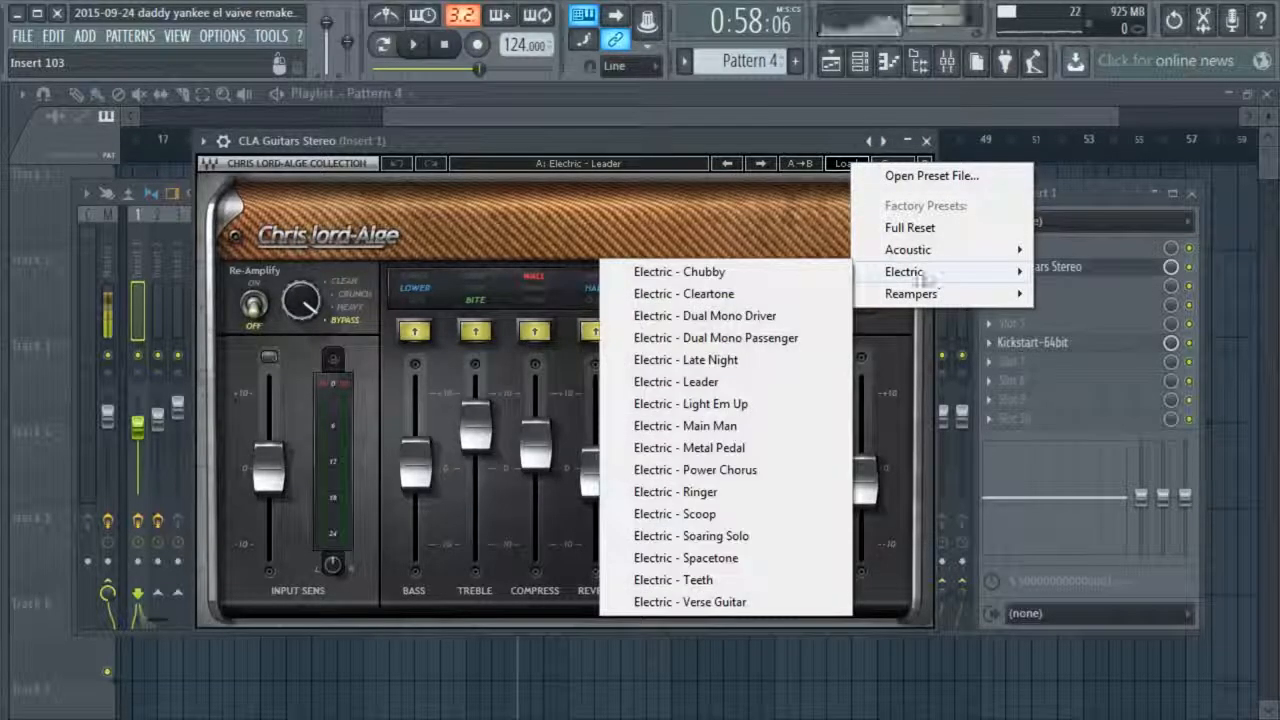
pyautogui.click(716, 148)
pyautogui.click(926, 141)
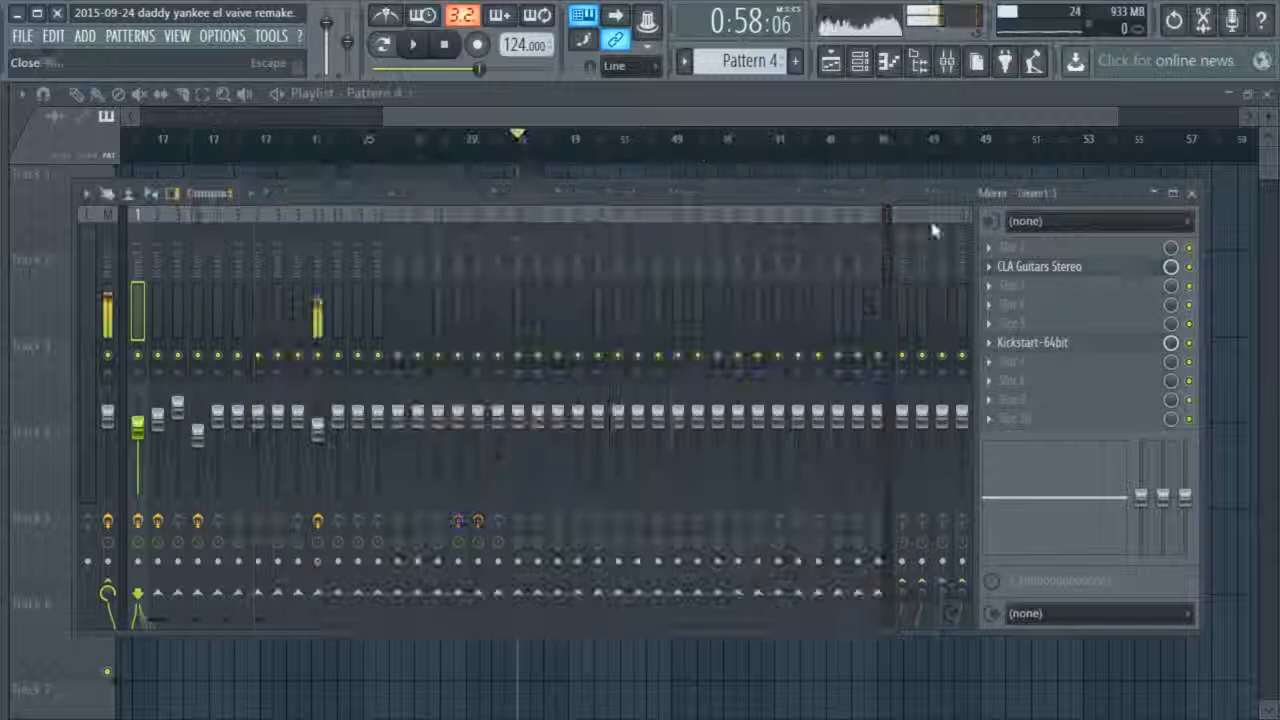
# View the Kickstart-64bit settings on Insert 1, close the plugin, check an empty slot's options, and close the mixer
pyautogui.click(1074, 346)
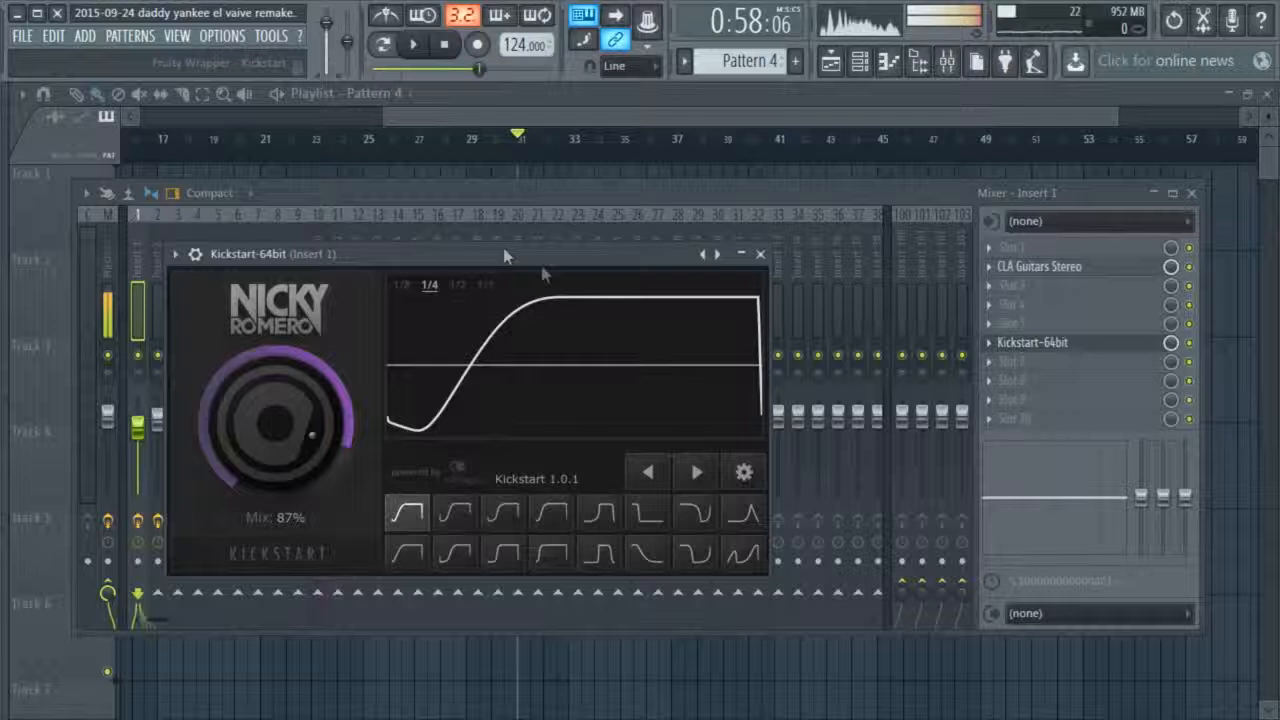
pyautogui.click(763, 255)
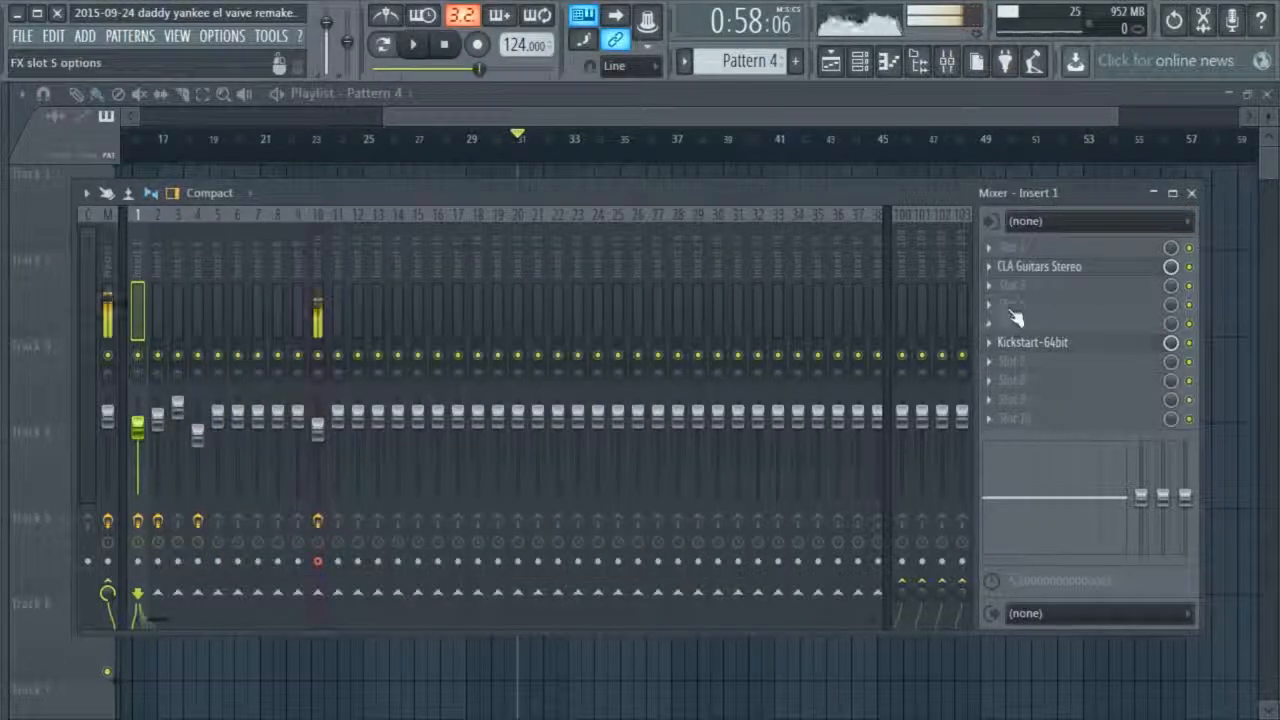
pyautogui.click(993, 383)
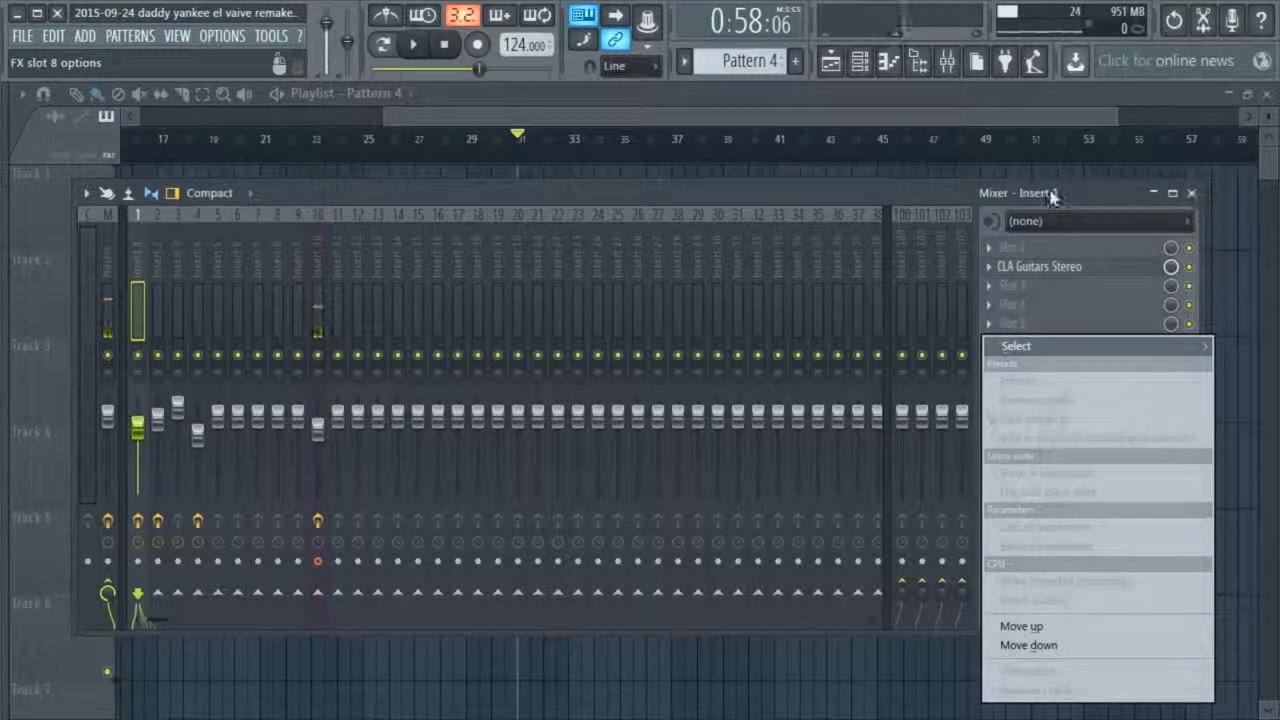
pyautogui.click(1052, 197)
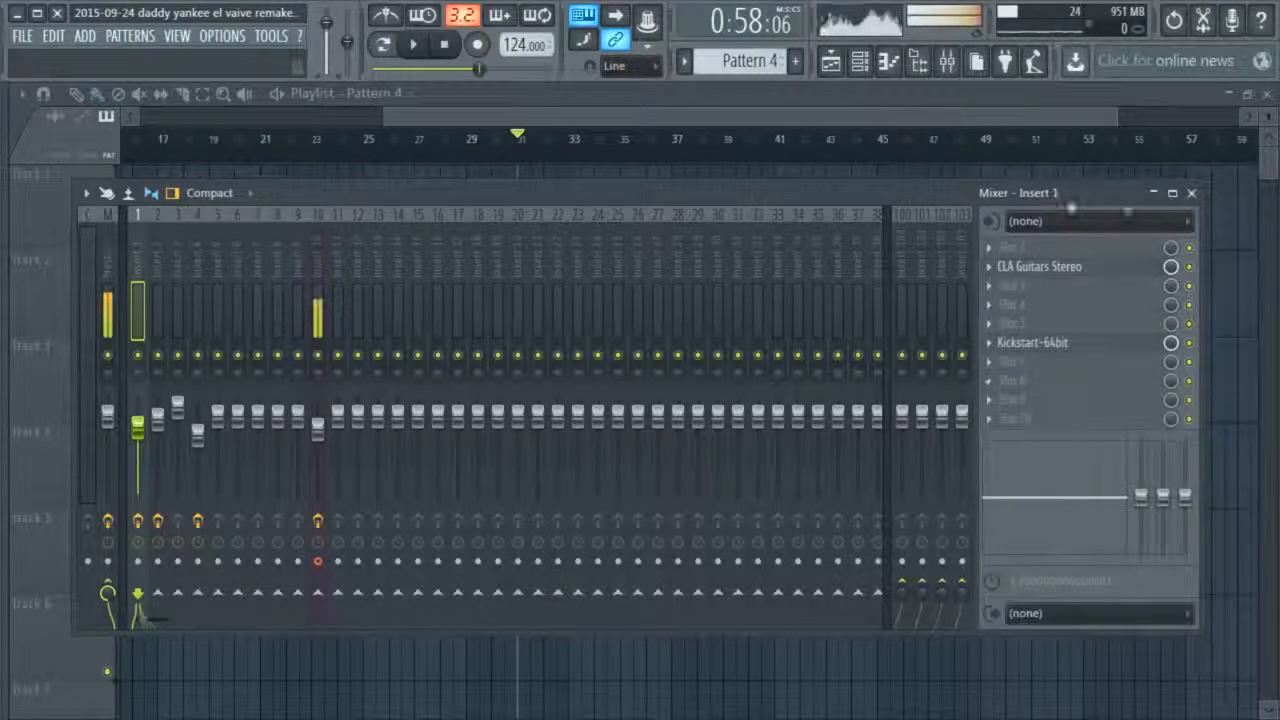
pyautogui.click(1192, 194)
# Move the playlist's start position to bar 27, where the Pattern 4 clips begin, and play the song from there
pyautogui.keyDown('ctrl'); pyautogui.rightClick(671, 243); pyautogui.keyUp('ctrl')
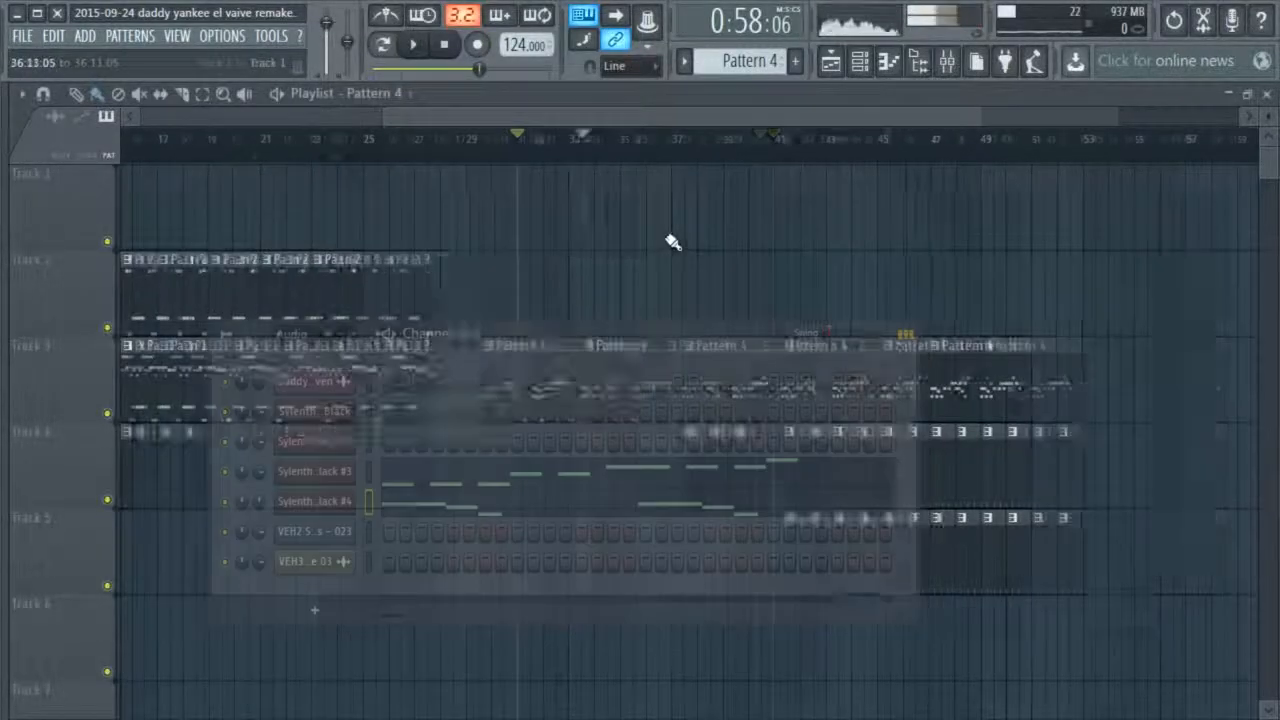
pyautogui.scroll(2, 822, 296)
pyautogui.moveTo(743, 119); pyautogui.dragTo(945, 148)
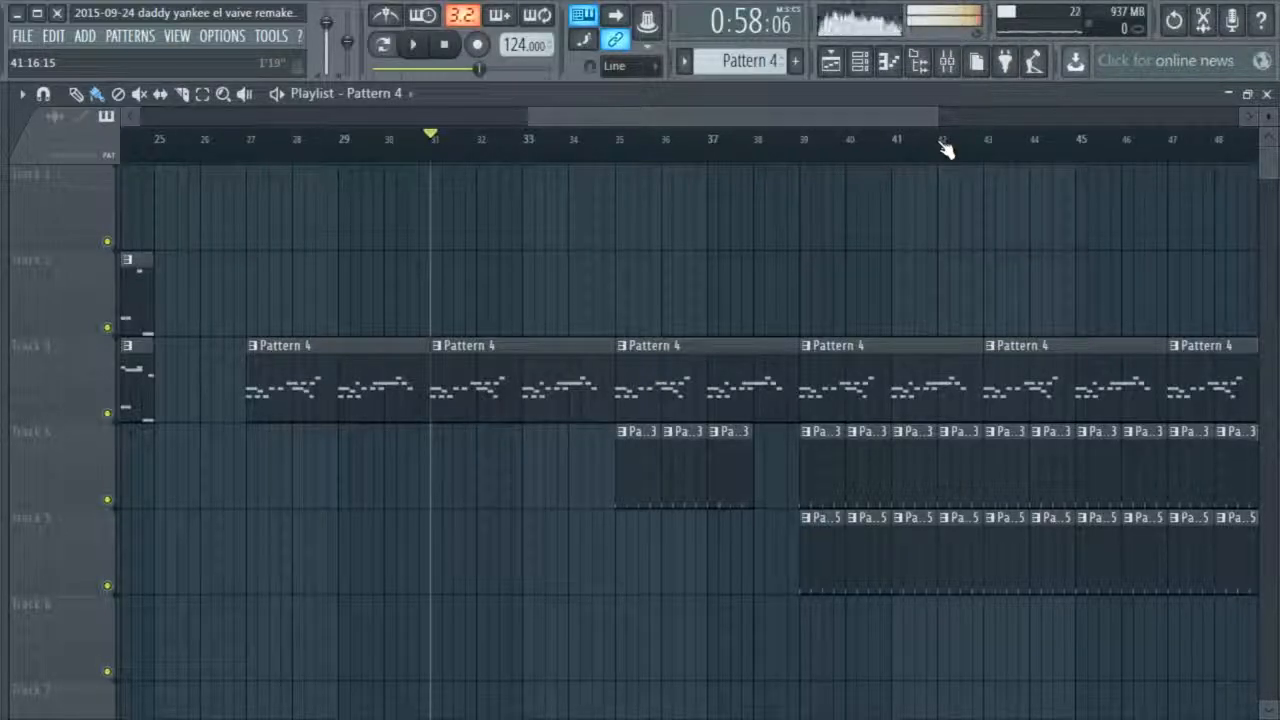
pyautogui.click(254, 148)
pyautogui.click(416, 47)
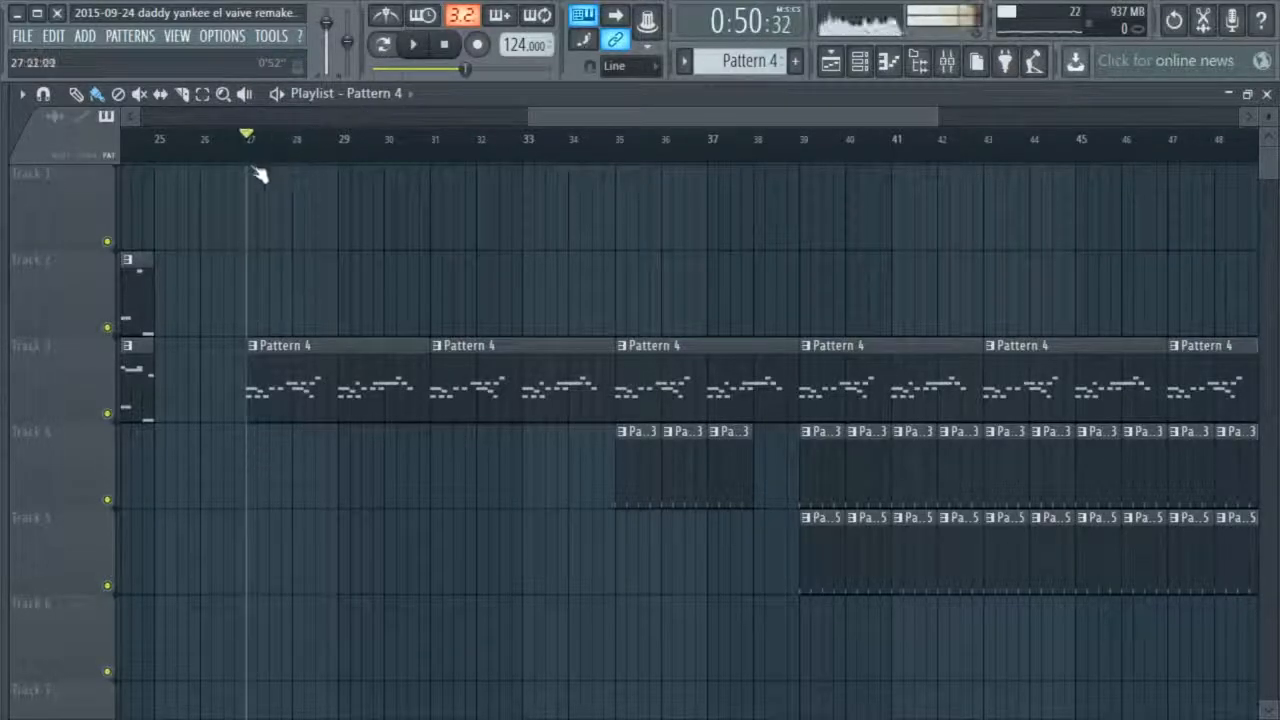
pyautogui.click(417, 46)
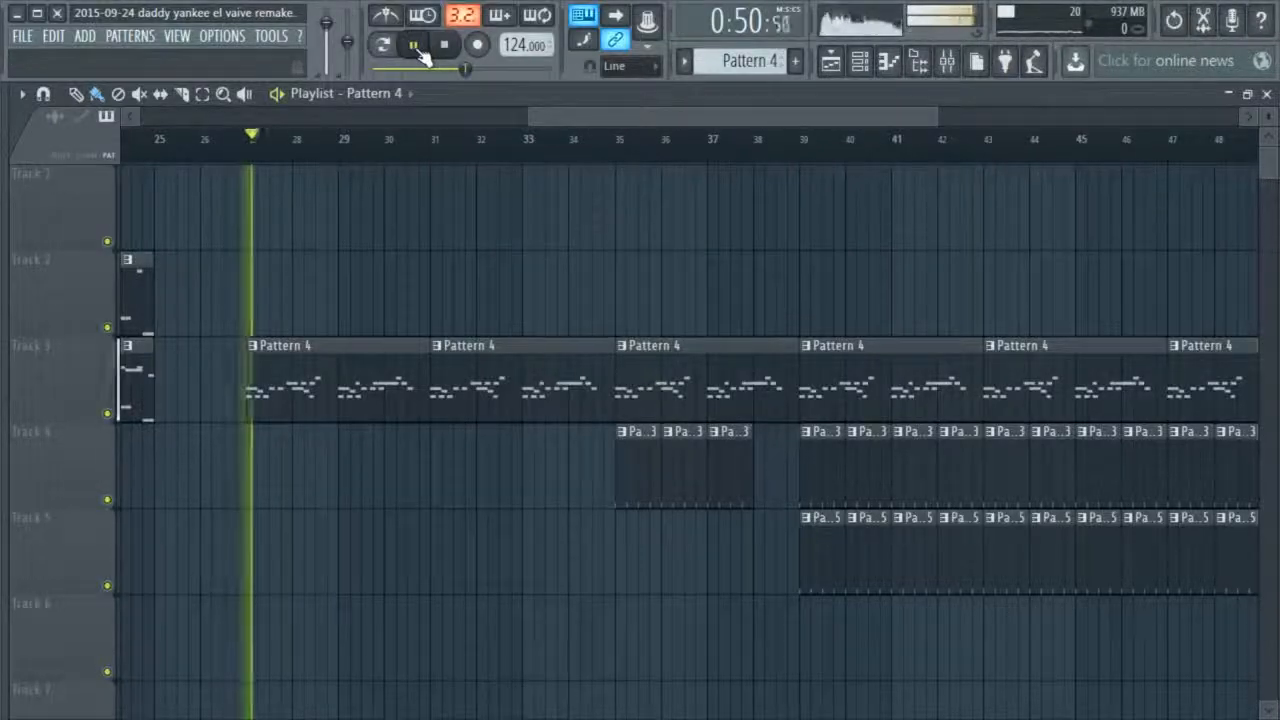
# Nudge Sylenth1 VTX Black #4's filter cutoff and open the controller link settings for the last tweaked parameter
pyautogui.click(862, 60)
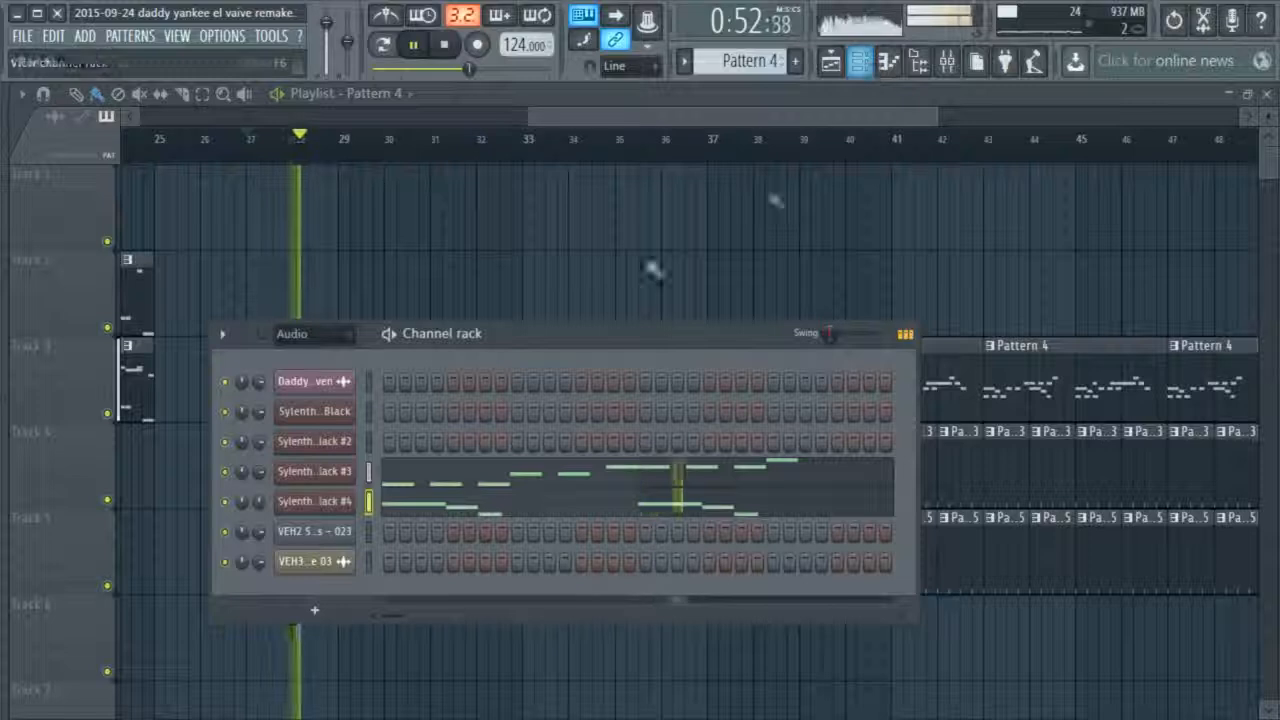
pyautogui.click(344, 503)
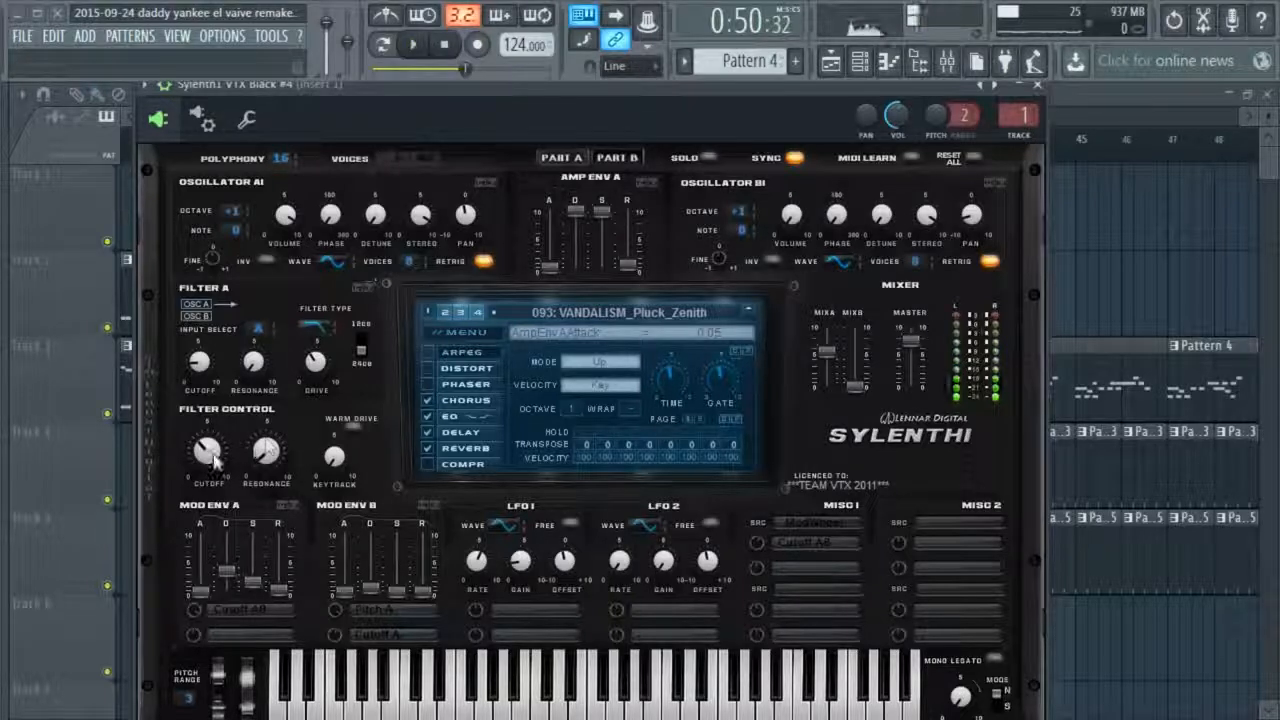
pyautogui.moveTo(213, 460); pyautogui.dragTo(218, 458)
pyautogui.click(1037, 85)
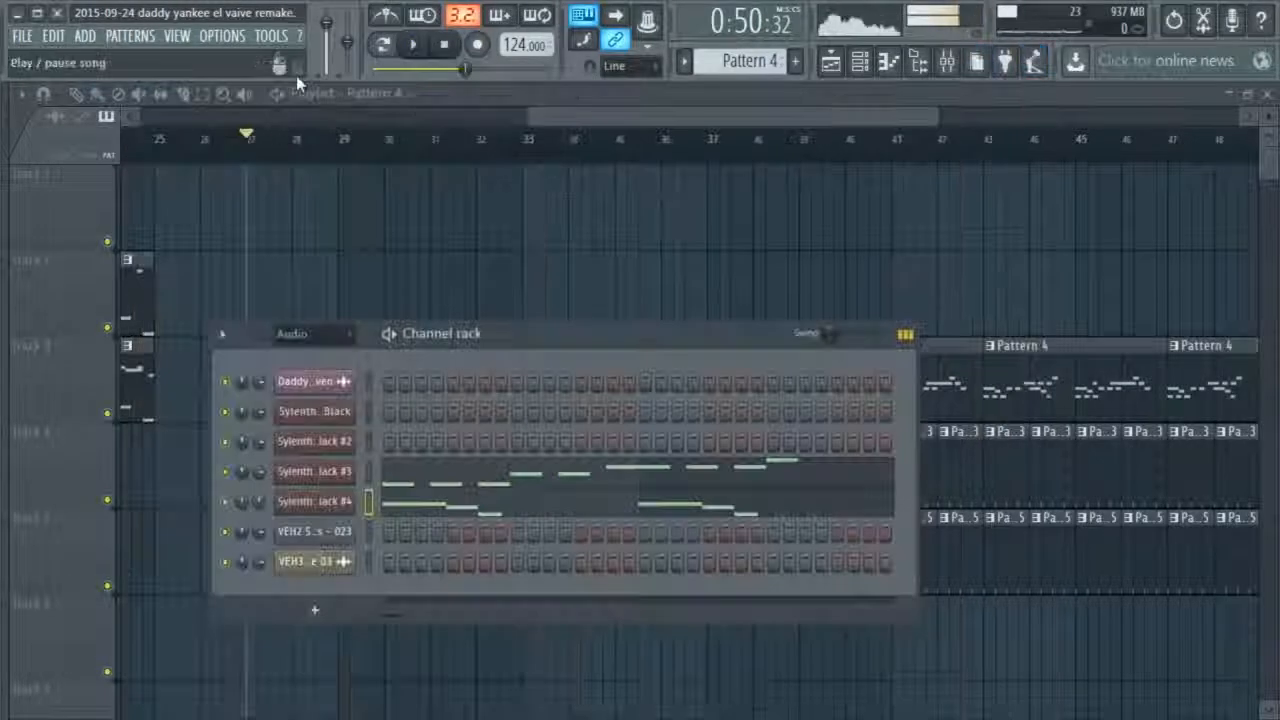
pyautogui.click(271, 35)
pyautogui.moveTo(326, 242)
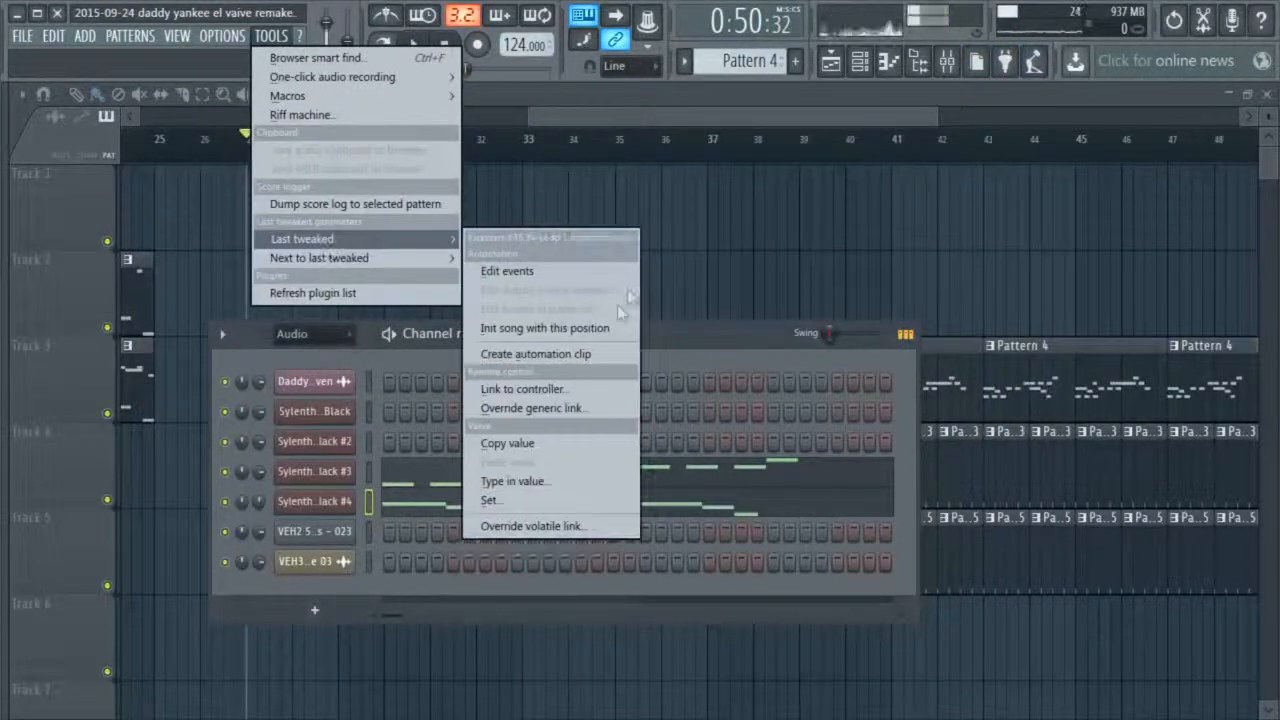
pyautogui.click(553, 394)
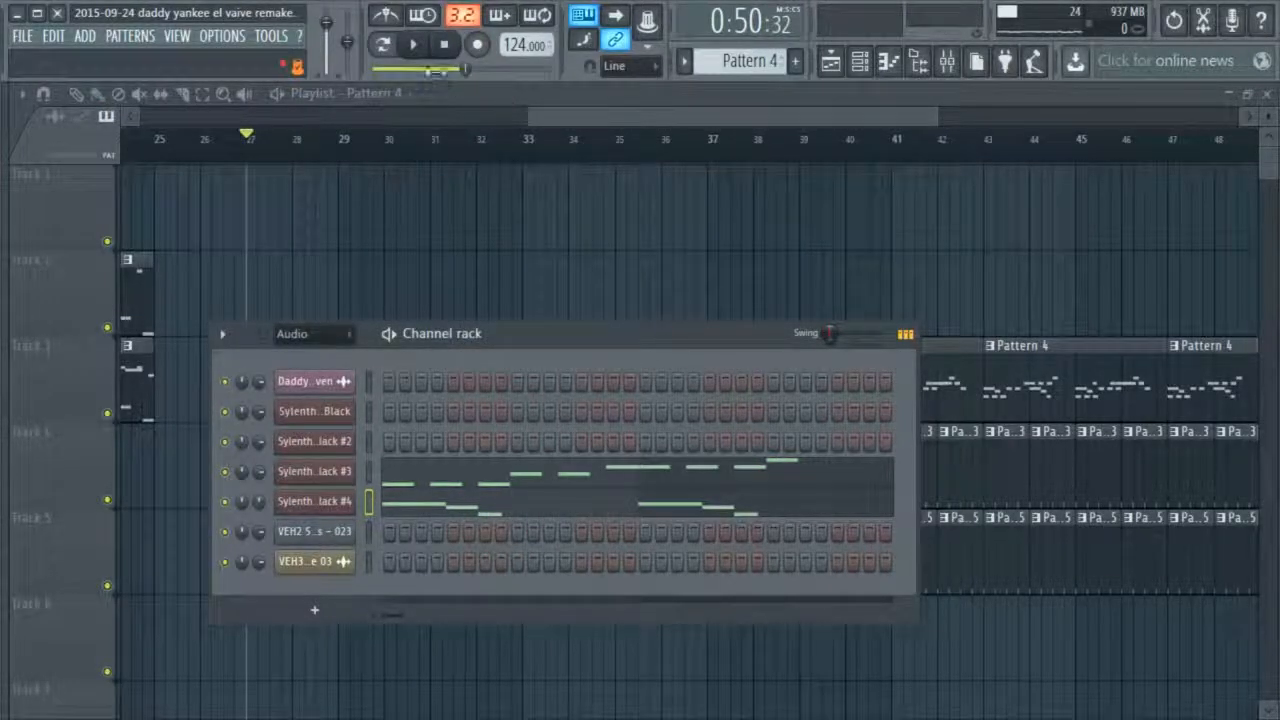
# Listen to the arrangement from bar 27 past bar 39 with the channel rack closed, and stop playback
pyautogui.click(413, 43)
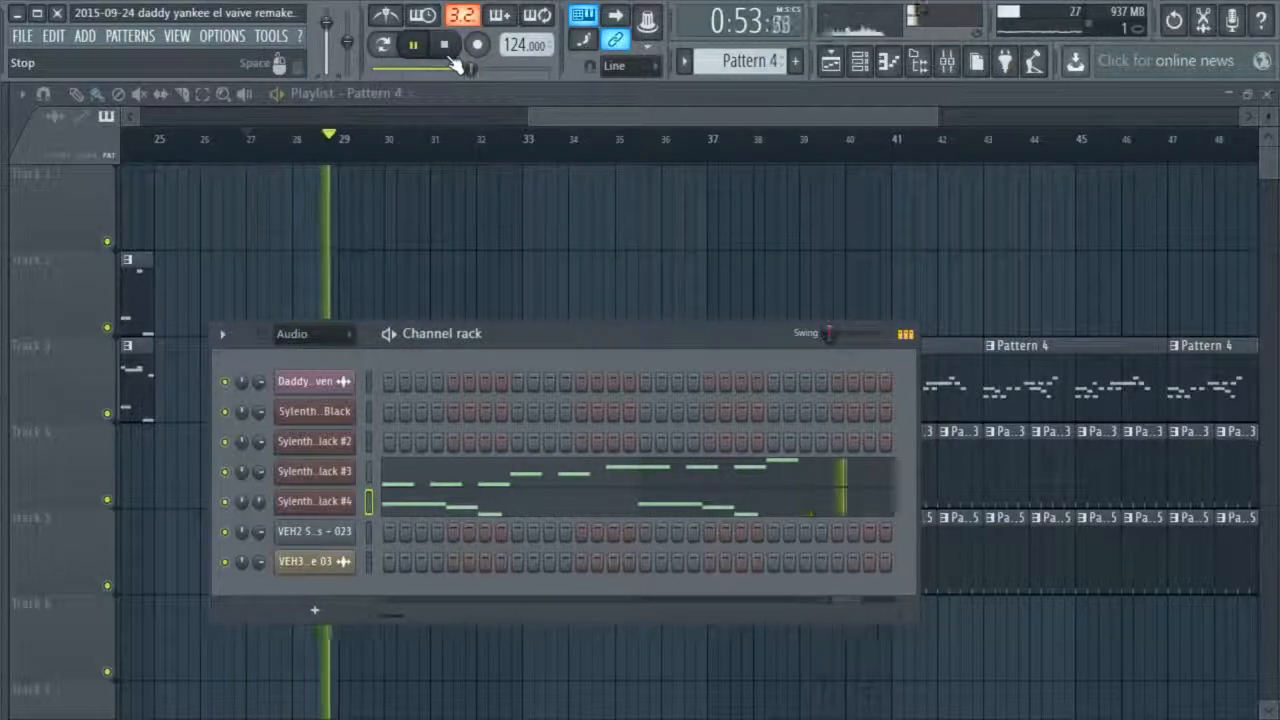
pyautogui.press('F6')
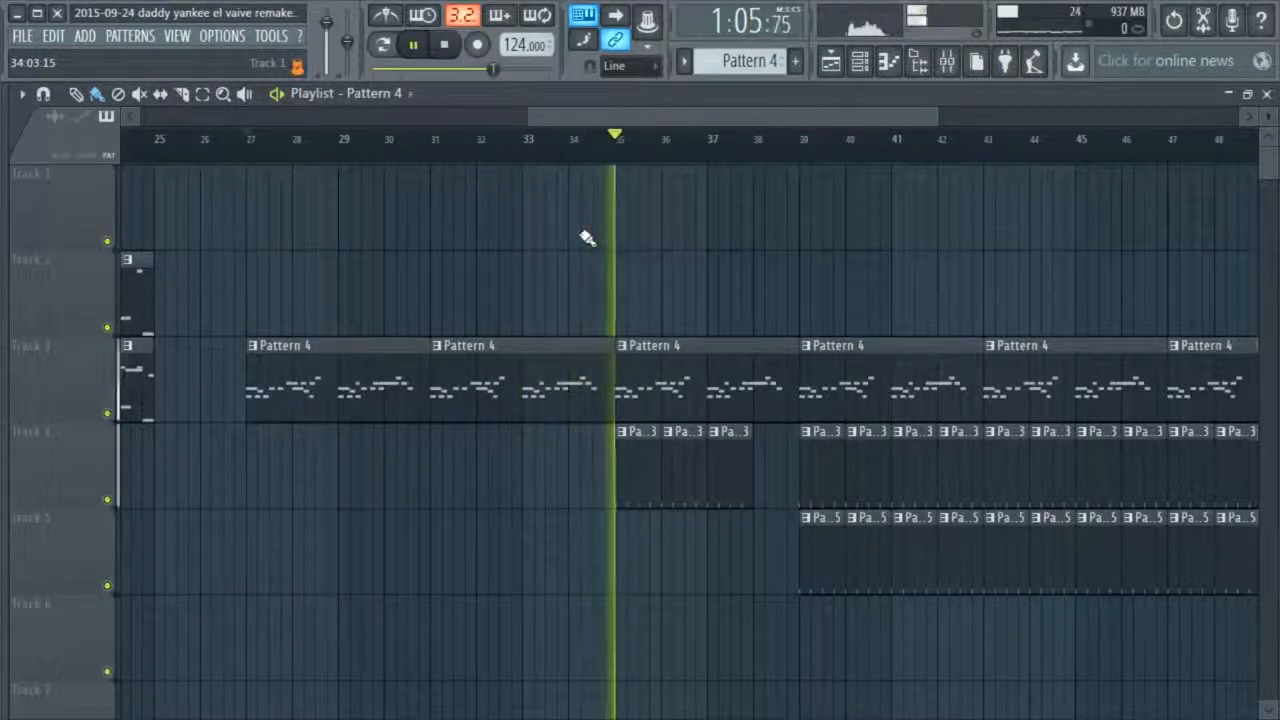
pyautogui.click(445, 45)
# Select all Pattern 4, Pattern 3 and Pattern 5 clips from bar 27 onward, move them to start at bar 51, and deselect them
pyautogui.moveTo(700, 125); pyautogui.dragTo(633, 136)
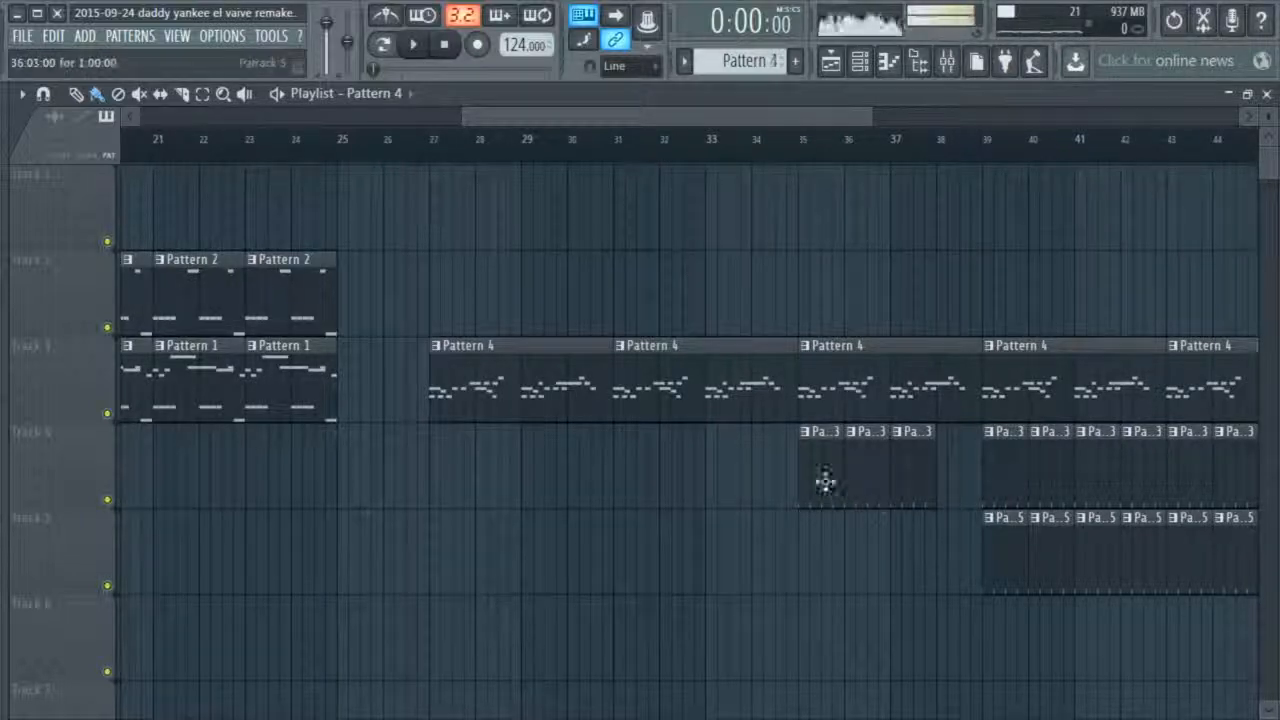
pyautogui.moveTo(760, 118); pyautogui.dragTo(872, 125)
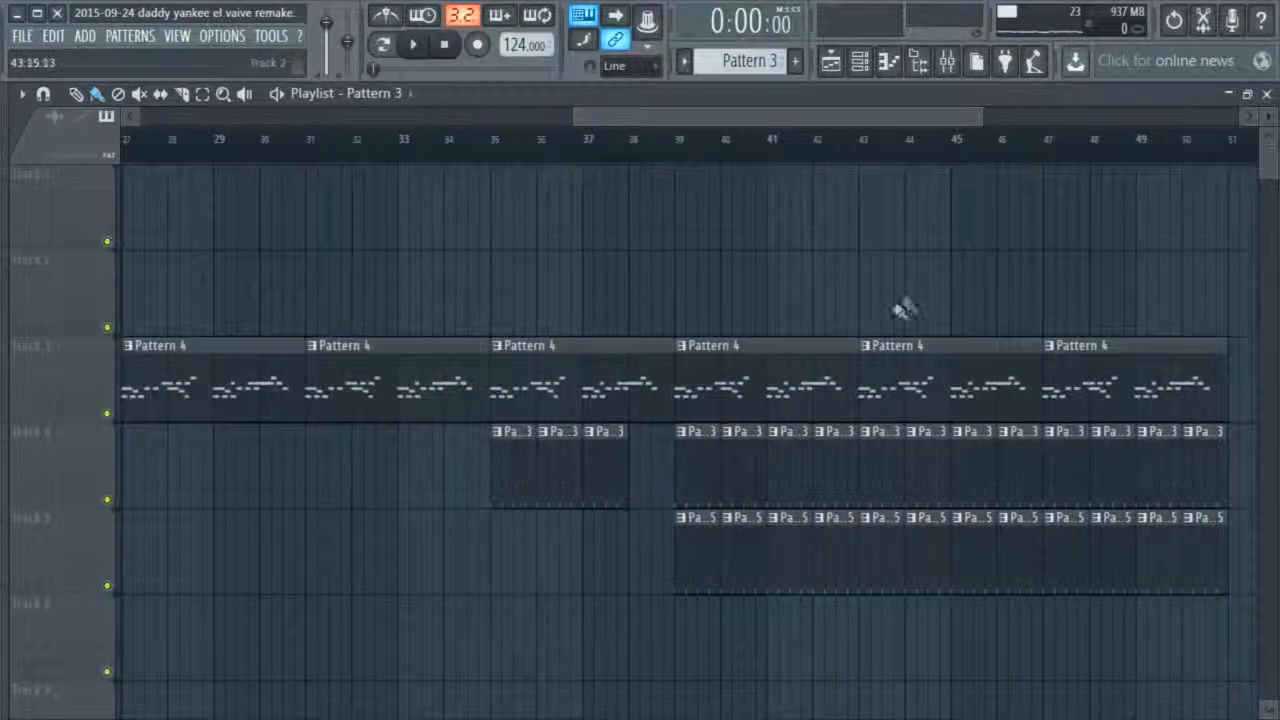
pyautogui.scroll(-2, 900, 306)
pyautogui.moveTo(1123, 251); pyautogui.dragTo(380, 677)
pyautogui.moveTo(416, 365); pyautogui.dragTo(1188, 370)
pyautogui.scroll(-3, 820, 478)
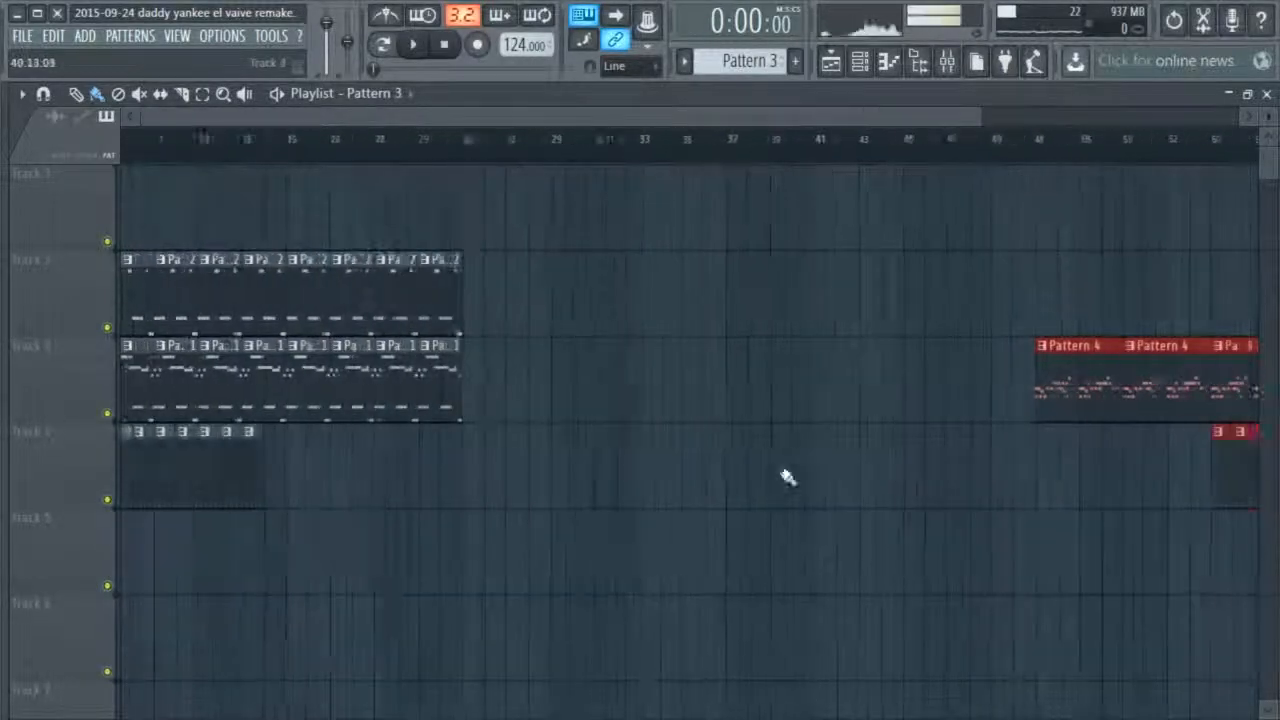
pyautogui.moveTo(764, 119); pyautogui.dragTo(834, 120)
pyautogui.keyDown('ctrl'); pyautogui.click(1048, 303); pyautogui.keyUp('ctrl')
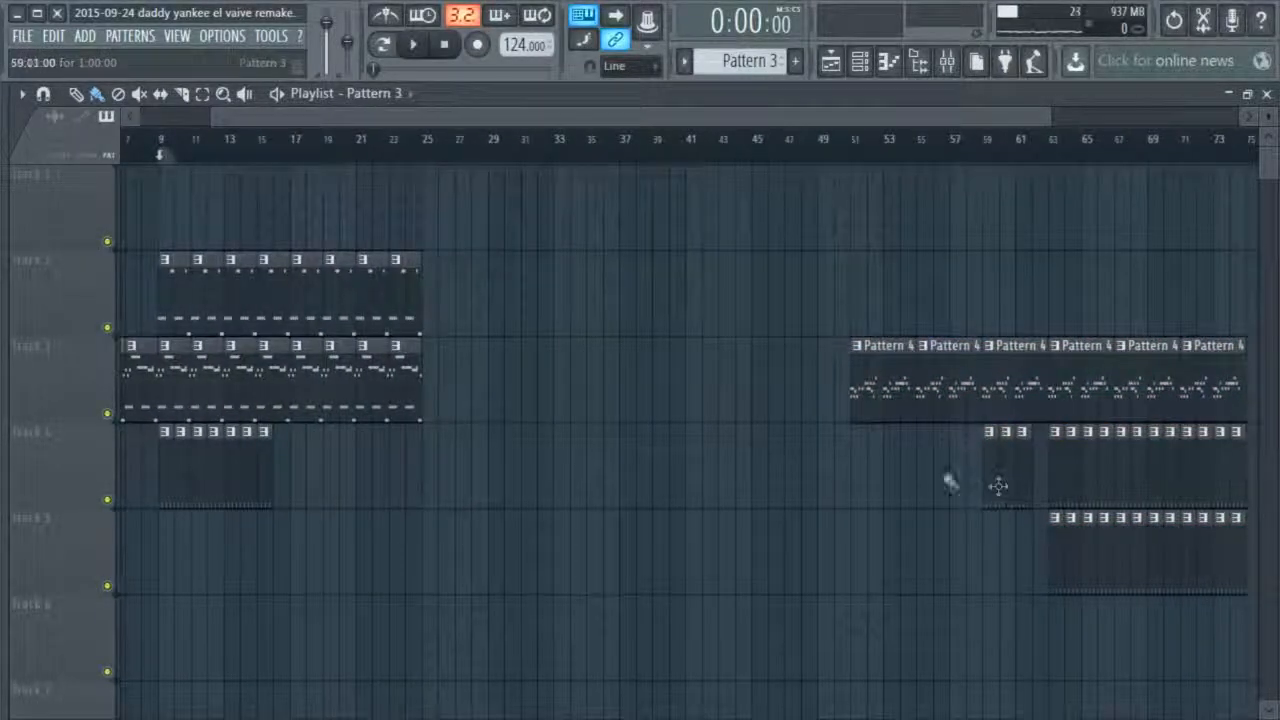
# Paint a row of Pattern 3 clips on Track 4 from bar 29 up to bar 39
pyautogui.moveTo(500, 479); pyautogui.dragTo(610, 484)
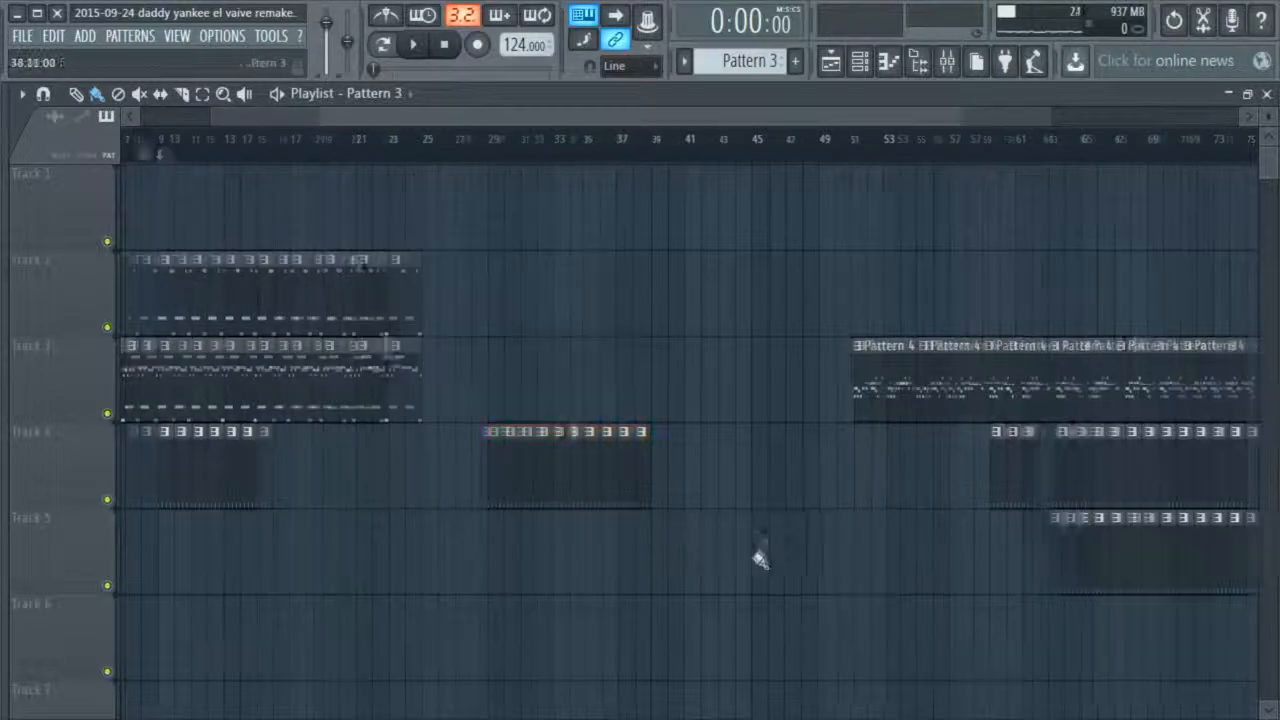
pyautogui.scroll(5, 757, 570)
pyautogui.scroll(1, 768, 66)
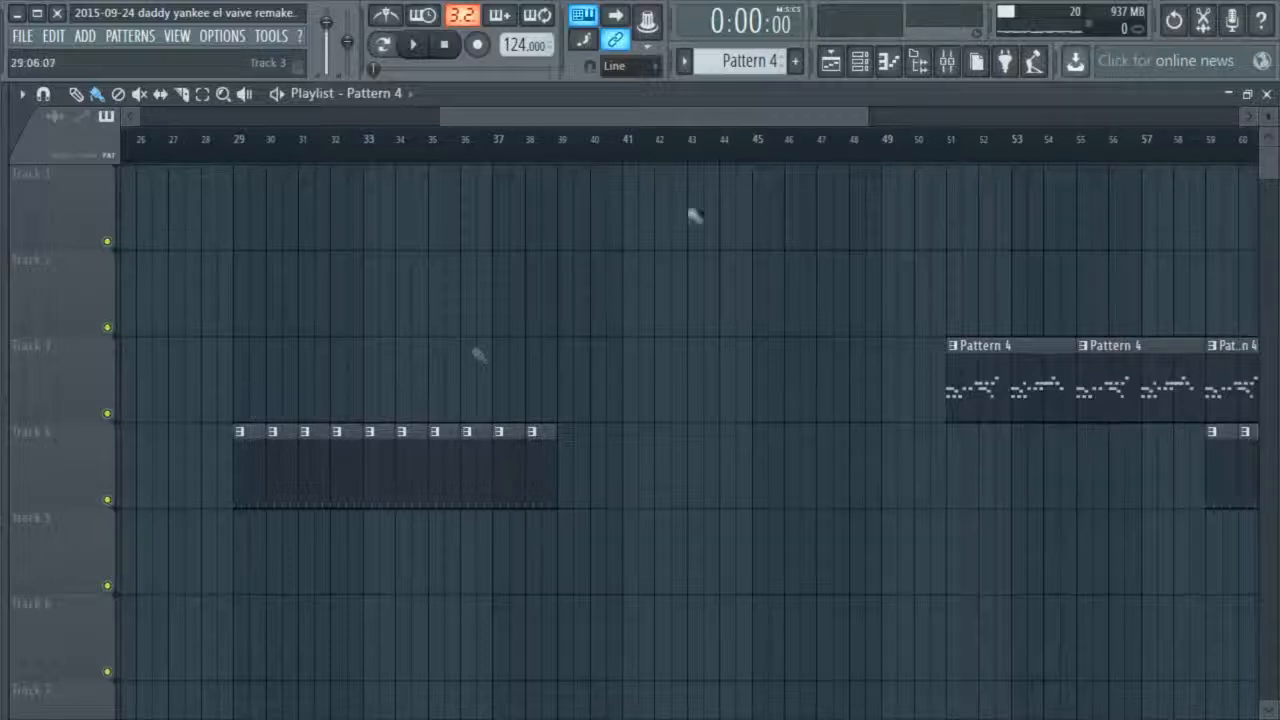
# Copy Sylenth1 VTX Black #3's melody from Pattern 4 into Pattern 6 and close the channel rack
pyautogui.click(859, 60)
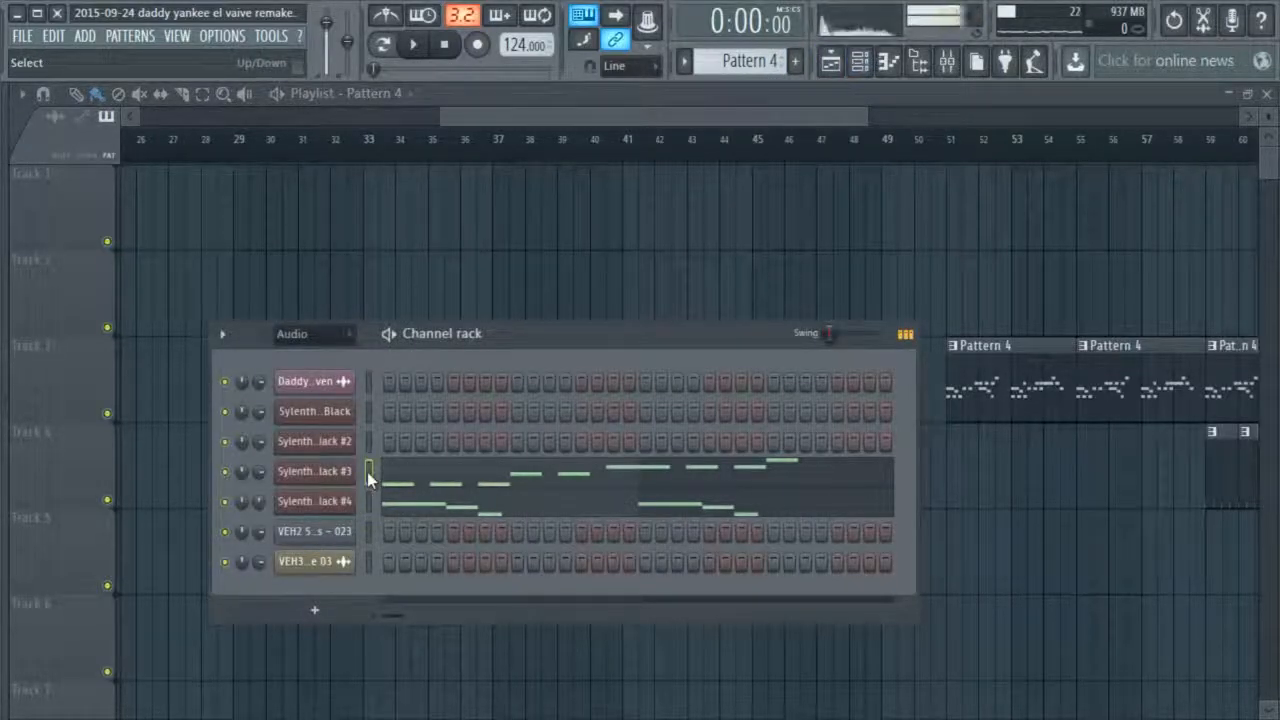
pyautogui.scroll(1, 747, 88)
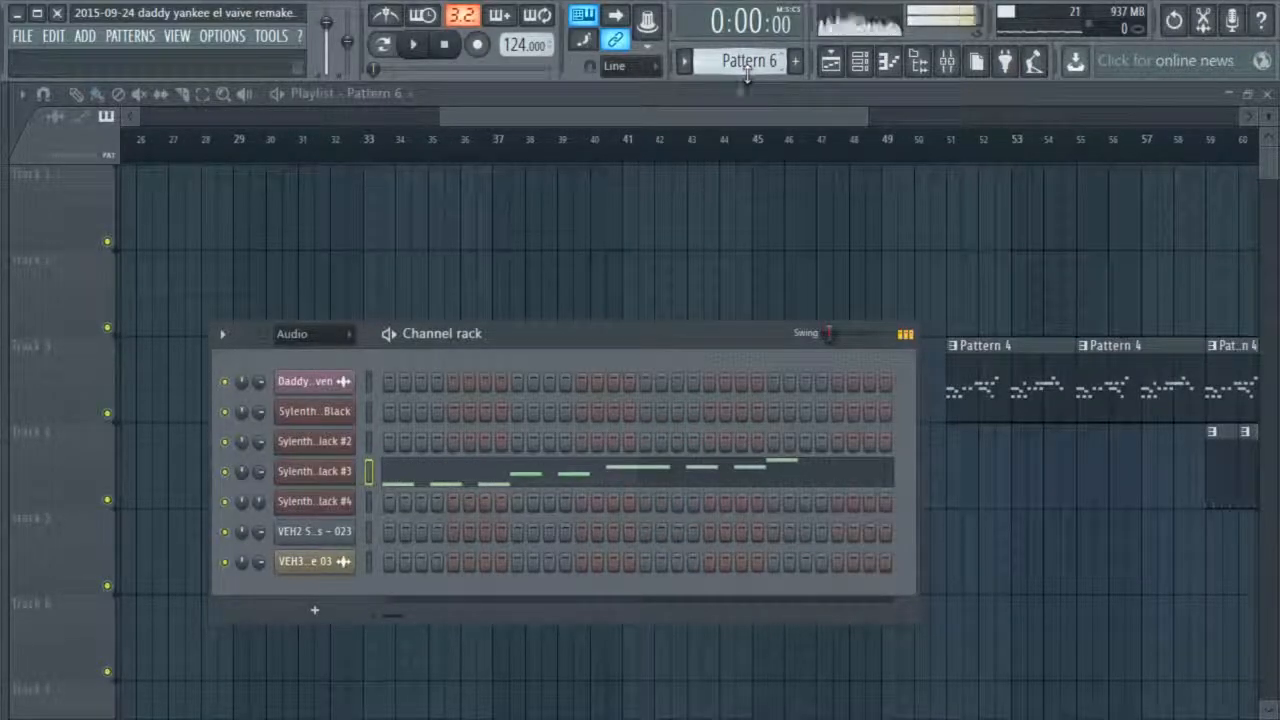
pyautogui.press('F6')
# Place four Pattern 6 clips on Track 3 from bar 29 to 45 and extend the Pattern 3 row to bar 45
pyautogui.moveTo(228, 385); pyautogui.dragTo(649, 394)
pyautogui.moveTo(578, 474); pyautogui.dragTo(742, 462)
pyautogui.click(640, 383)
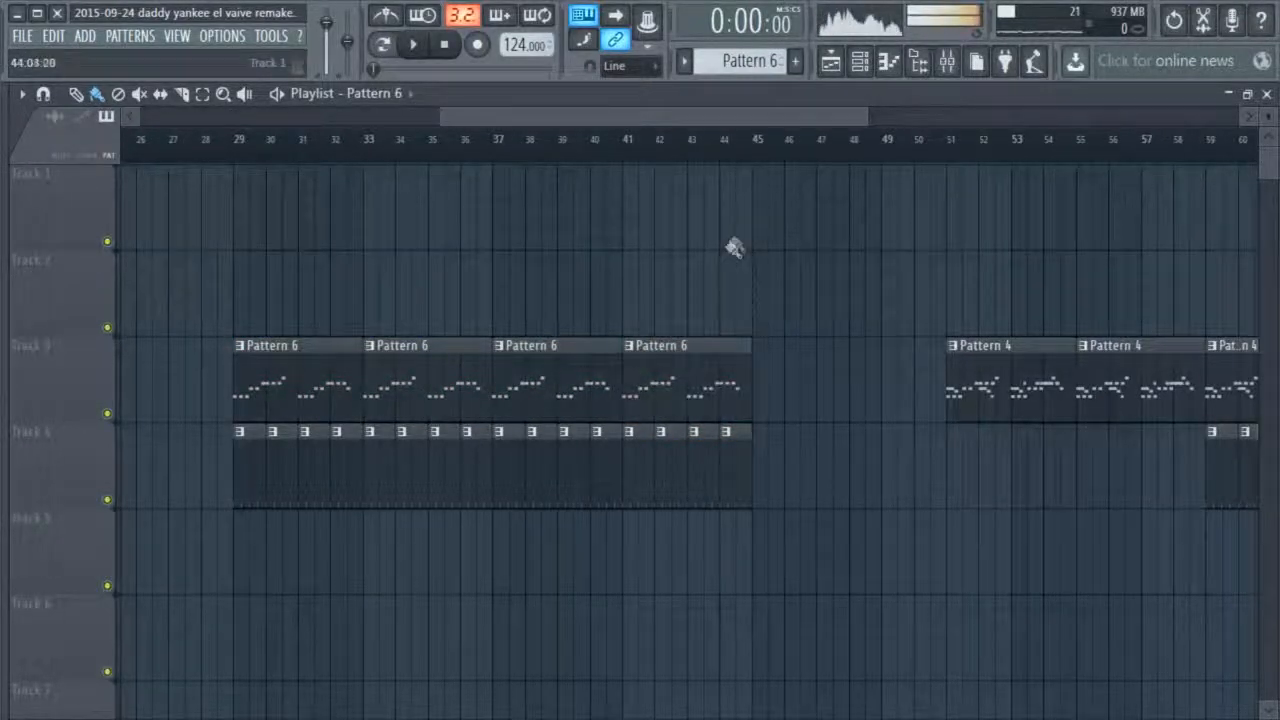
# Show the sample browser, preview VEH2 Percussion samples in the #5 german house tutorial pack, and collapse its folder
pyautogui.moveTo(868, 115); pyautogui.dragTo(982, 115)
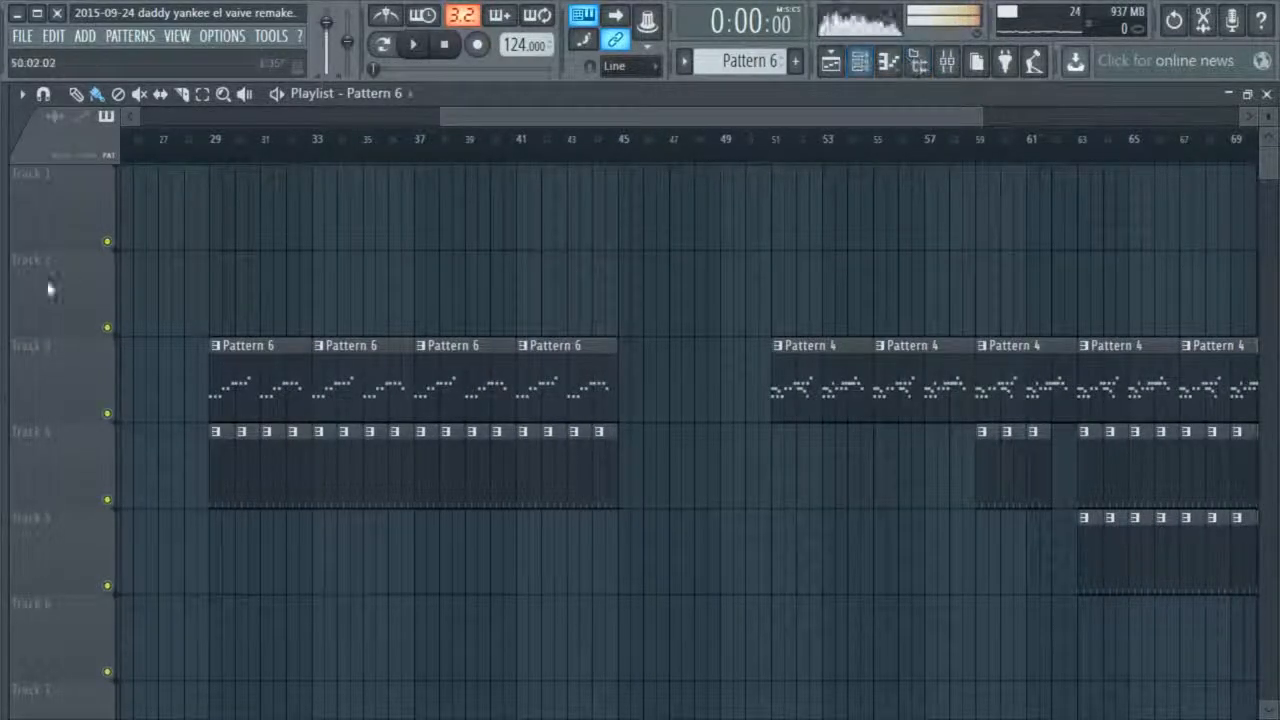
pyautogui.click(12, 244)
pyautogui.click(180, 506)
pyautogui.click(183, 526)
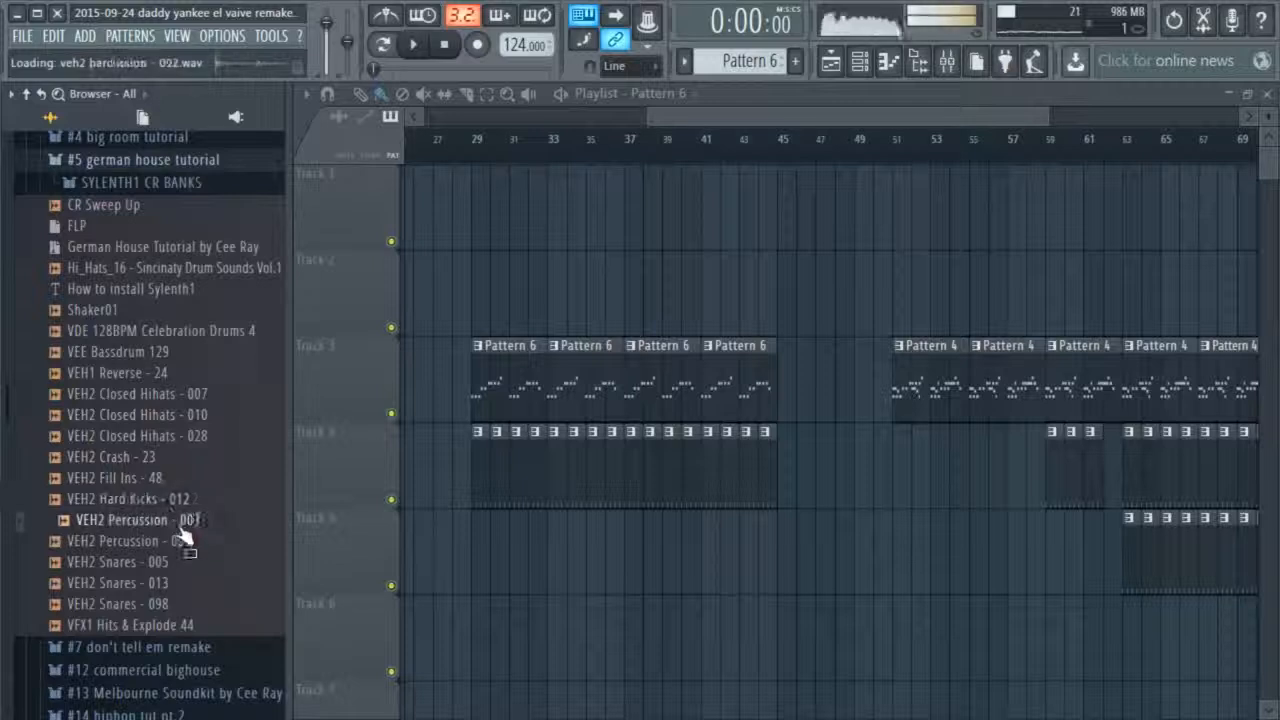
pyautogui.scroll(4, 150, 400)
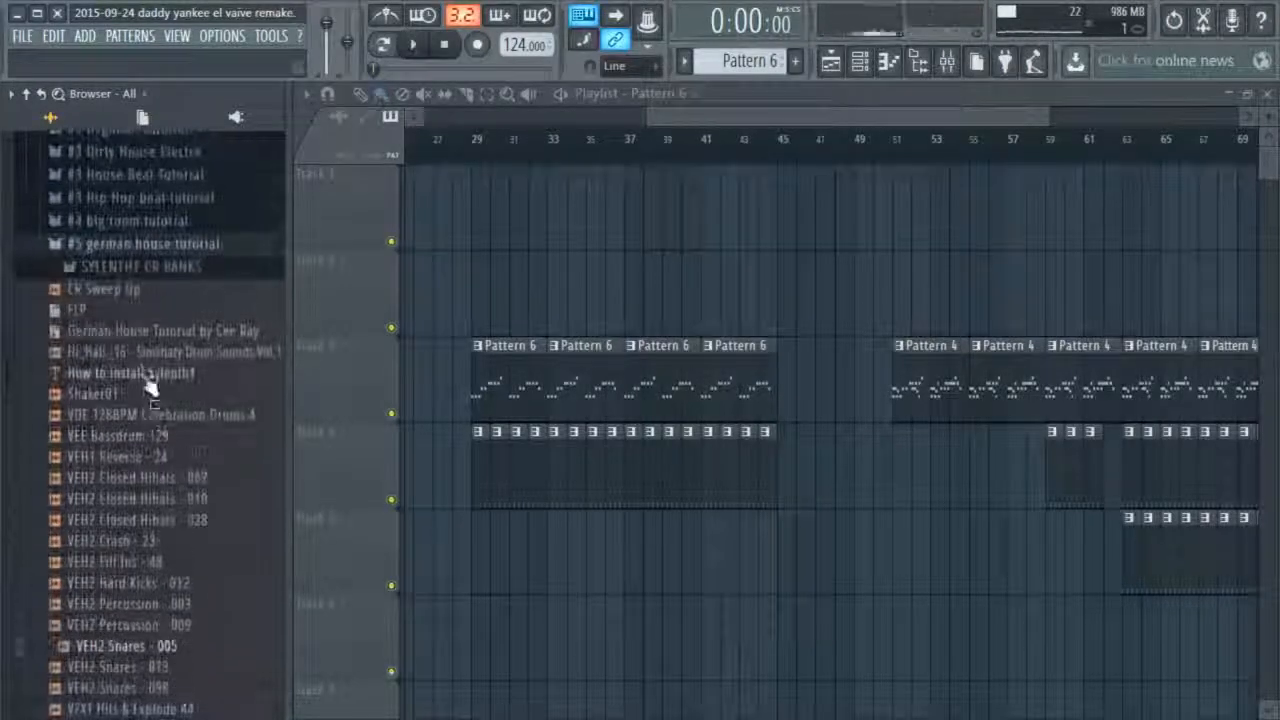
pyautogui.click(125, 244)
# Expand the #4 big room tutorial pack and browse the samples in its Drop 1 and Drop 2 folders
pyautogui.scroll(4, 130, 300)
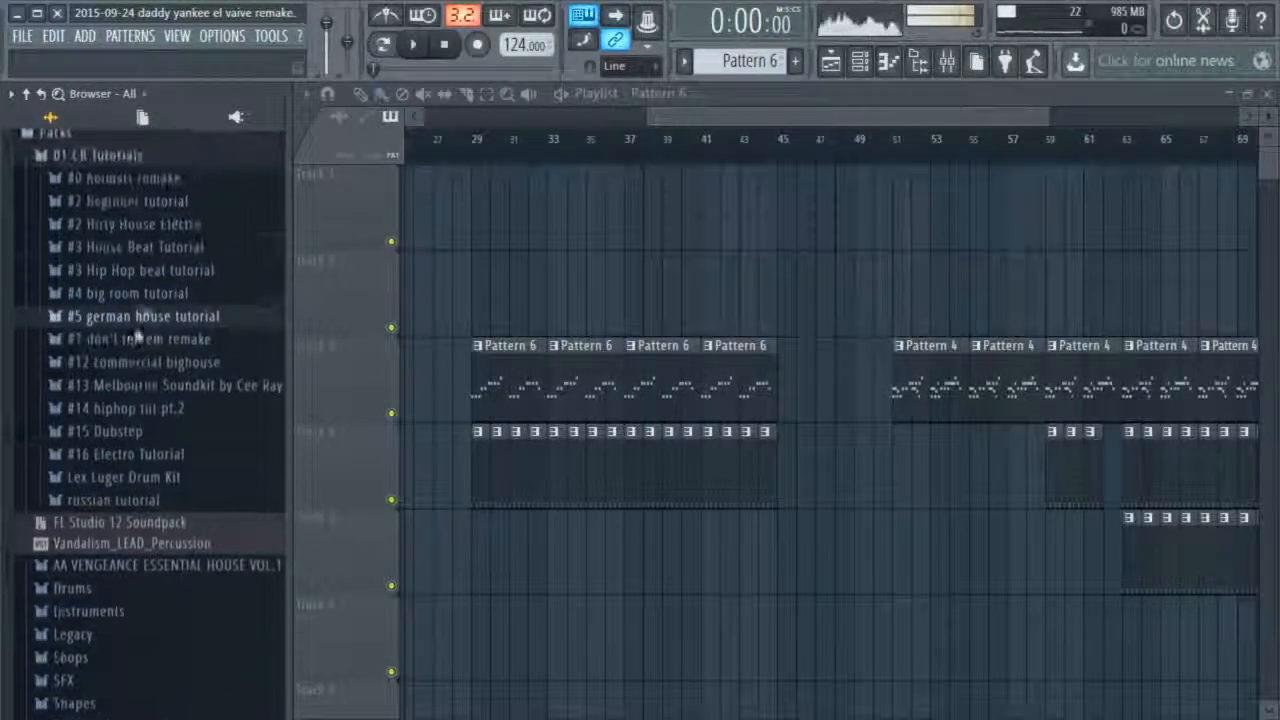
pyautogui.click(135, 305)
pyautogui.click(100, 328)
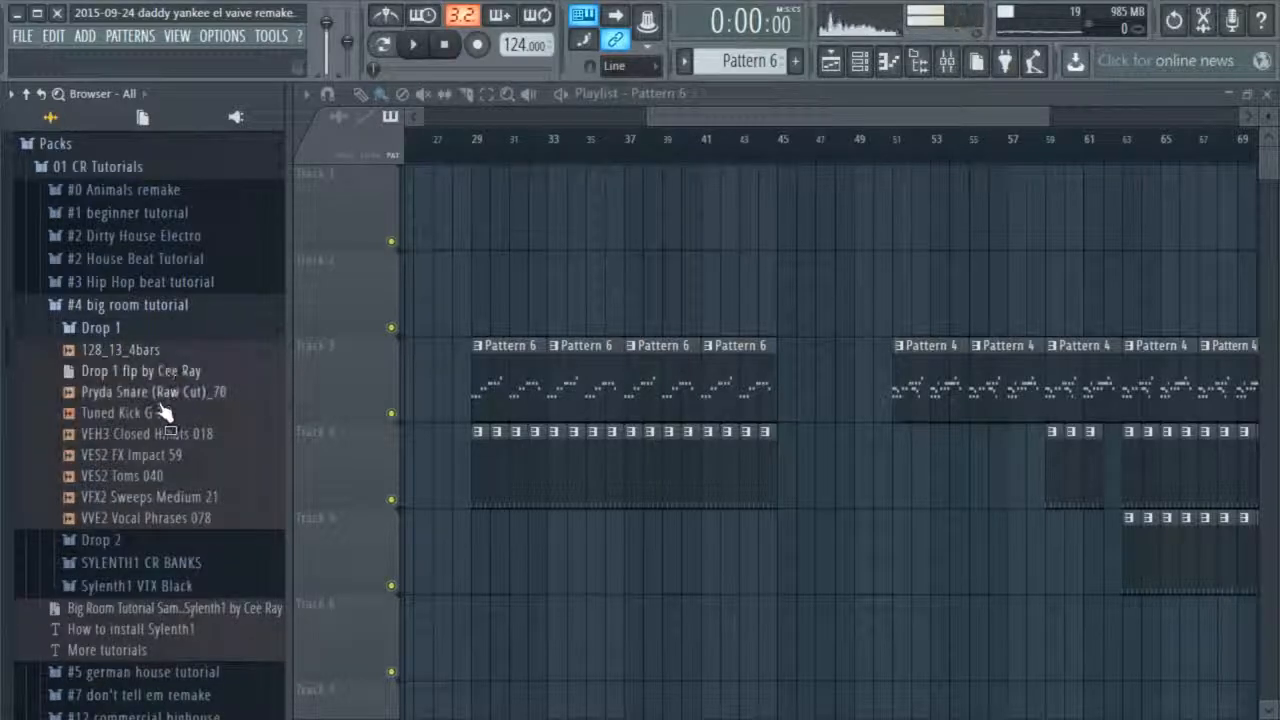
pyautogui.click(137, 330)
pyautogui.click(150, 352)
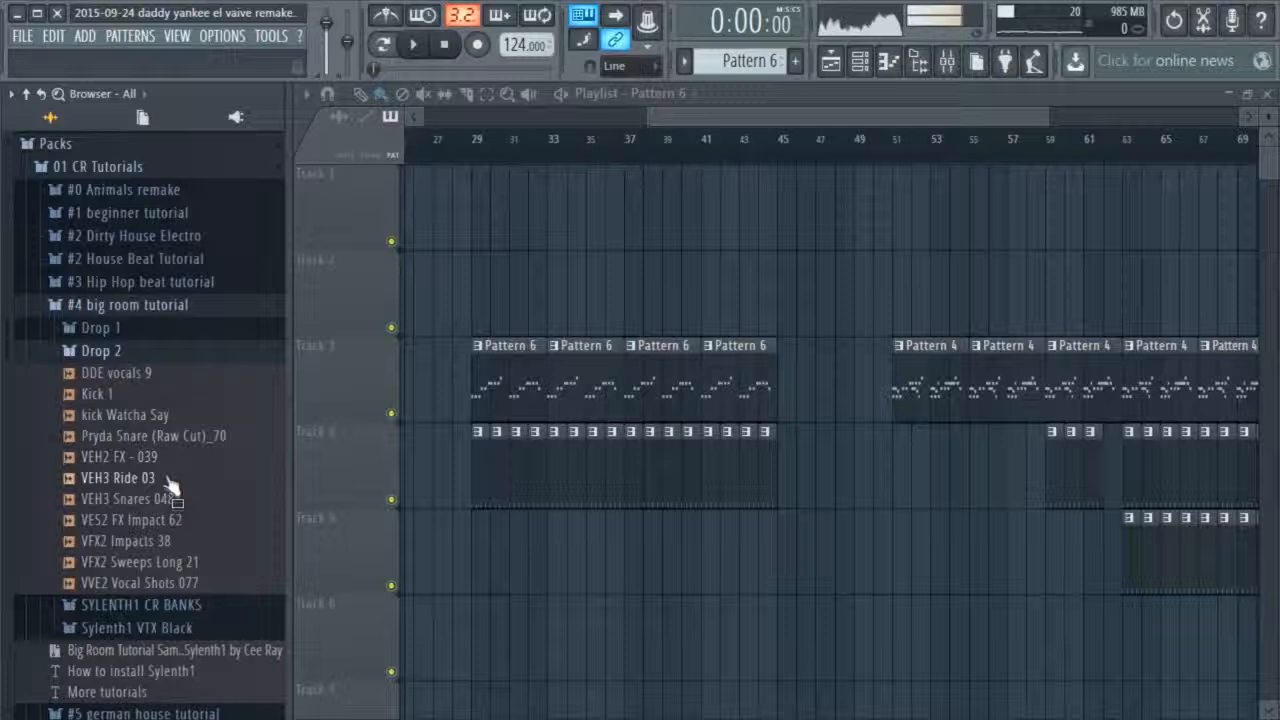
# Preview more Drop 2 samples, collapse the #4 big room tutorial pack, and audition CR Sticks in the #2 House Beat Tutorial pack
pyautogui.press('Up')
pyautogui.click(182, 544)
pyautogui.click(178, 583)
pyautogui.click(145, 351)
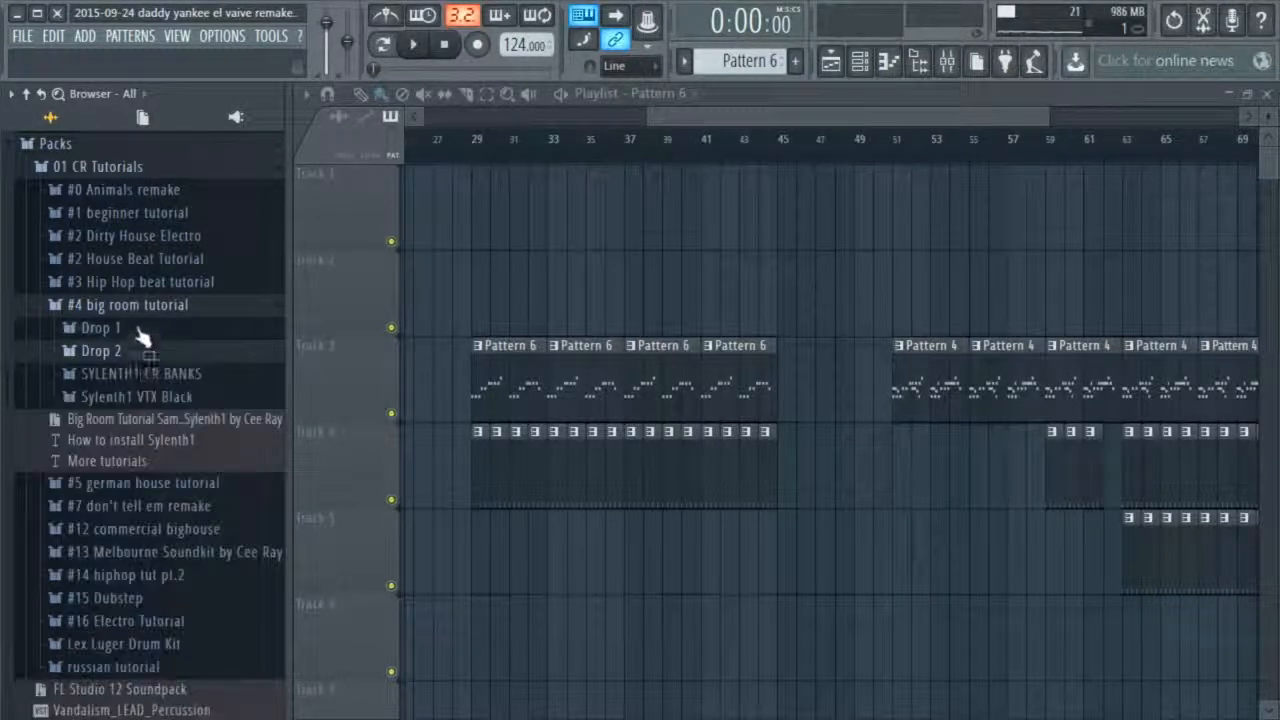
pyautogui.click(137, 306)
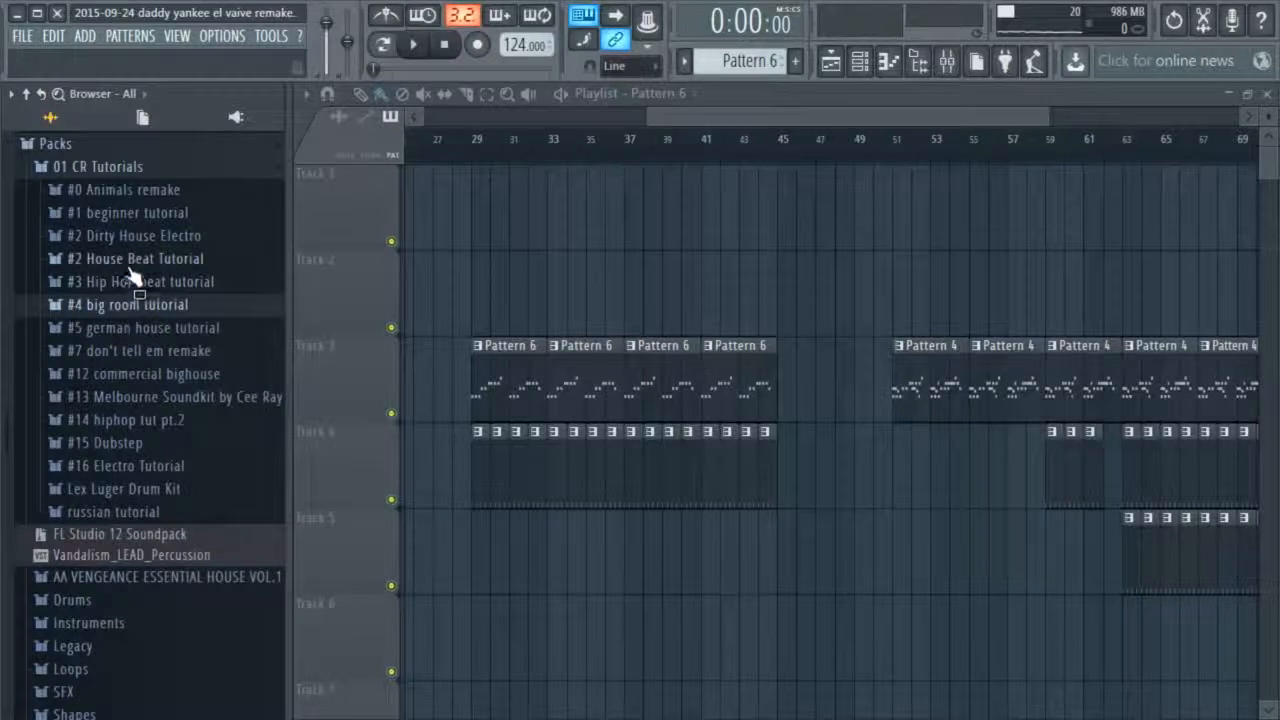
pyautogui.click(129, 264)
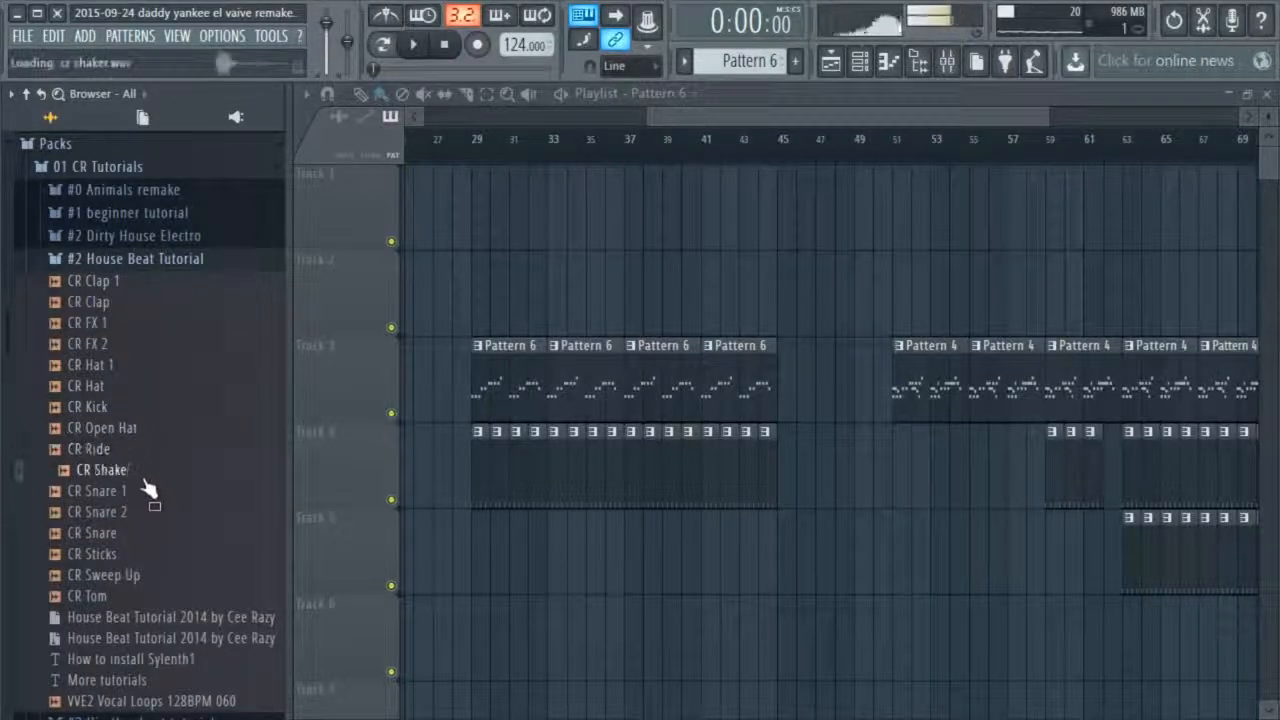
# Load the CR Sticks sample as a new channel in Pattern 7 and program hits on steps 11 and 12
pyautogui.click(888, 62)
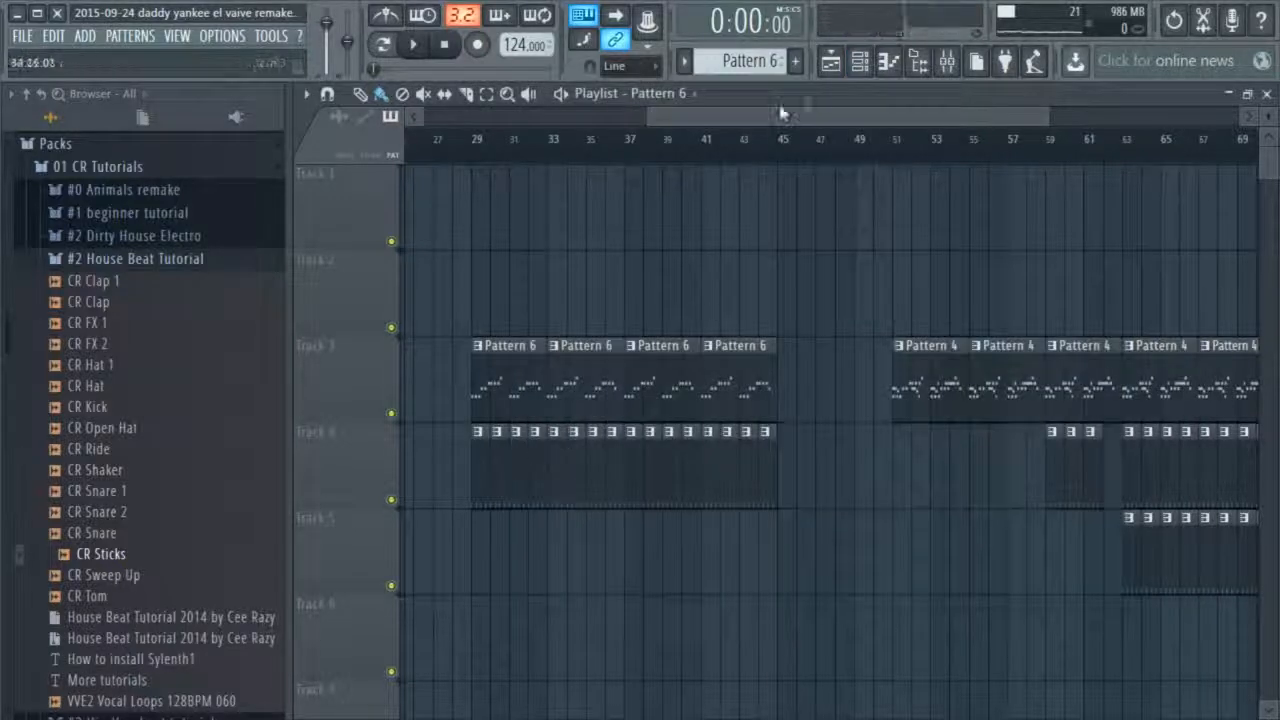
pyautogui.click(858, 72)
pyautogui.click(860, 71)
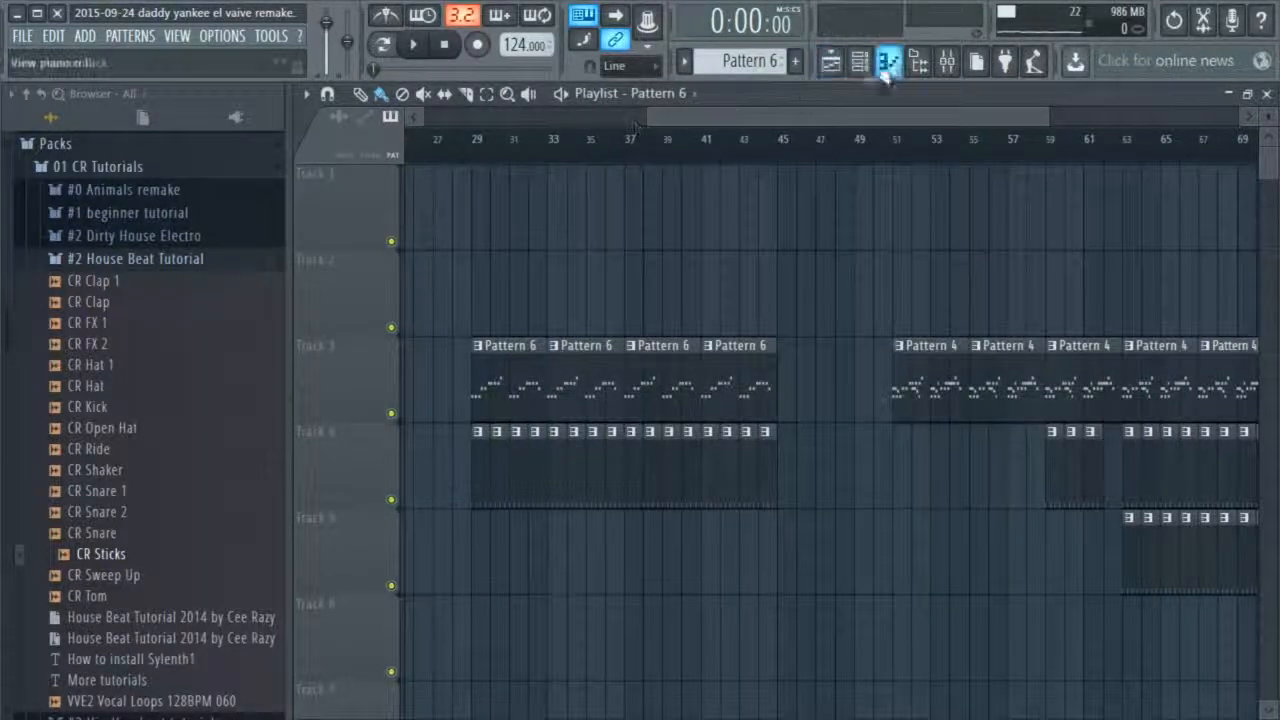
pyautogui.click(843, 70)
pyautogui.click(843, 70)
pyautogui.click(858, 66)
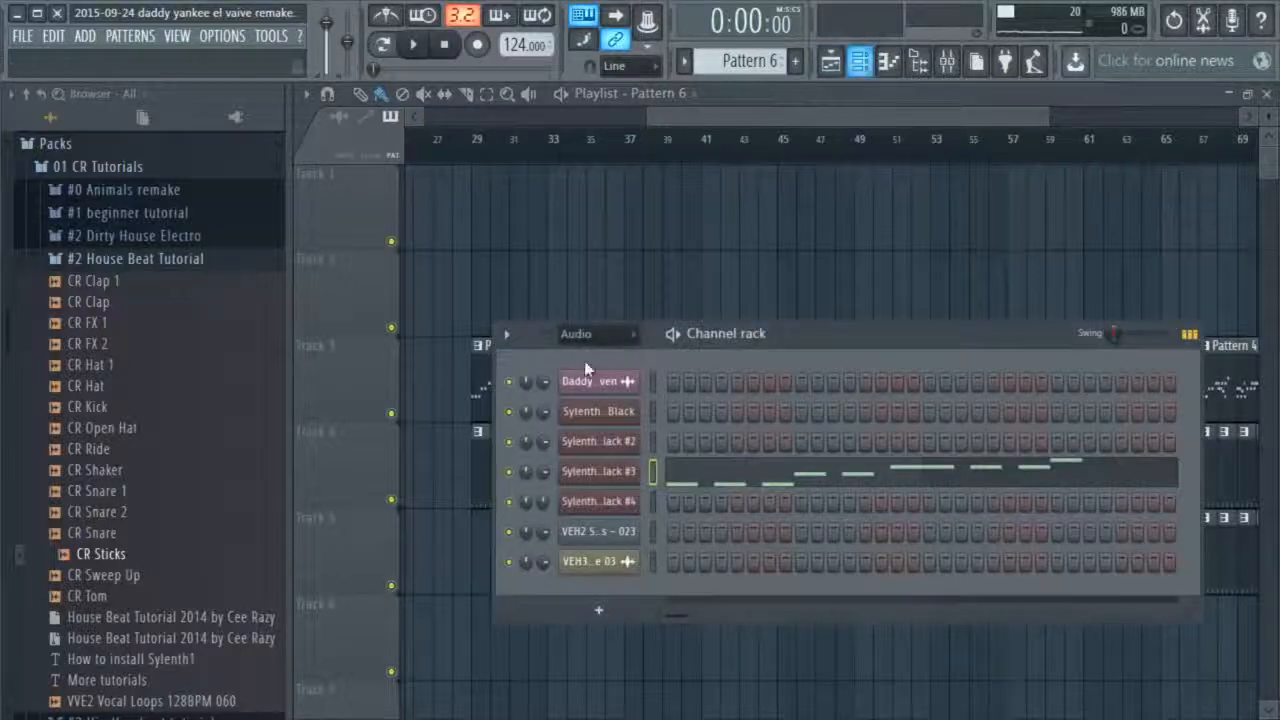
pyautogui.scroll(1, 733, 74)
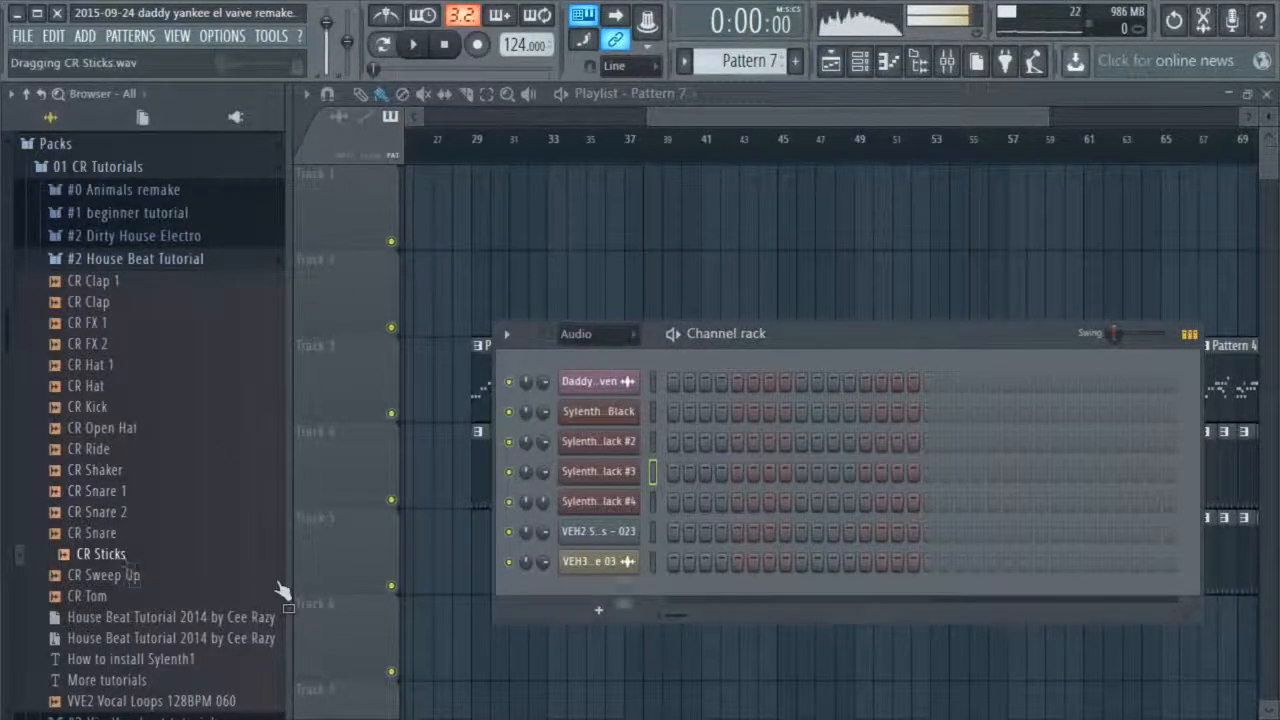
pyautogui.moveTo(595, 598); pyautogui.dragTo(597, 600)
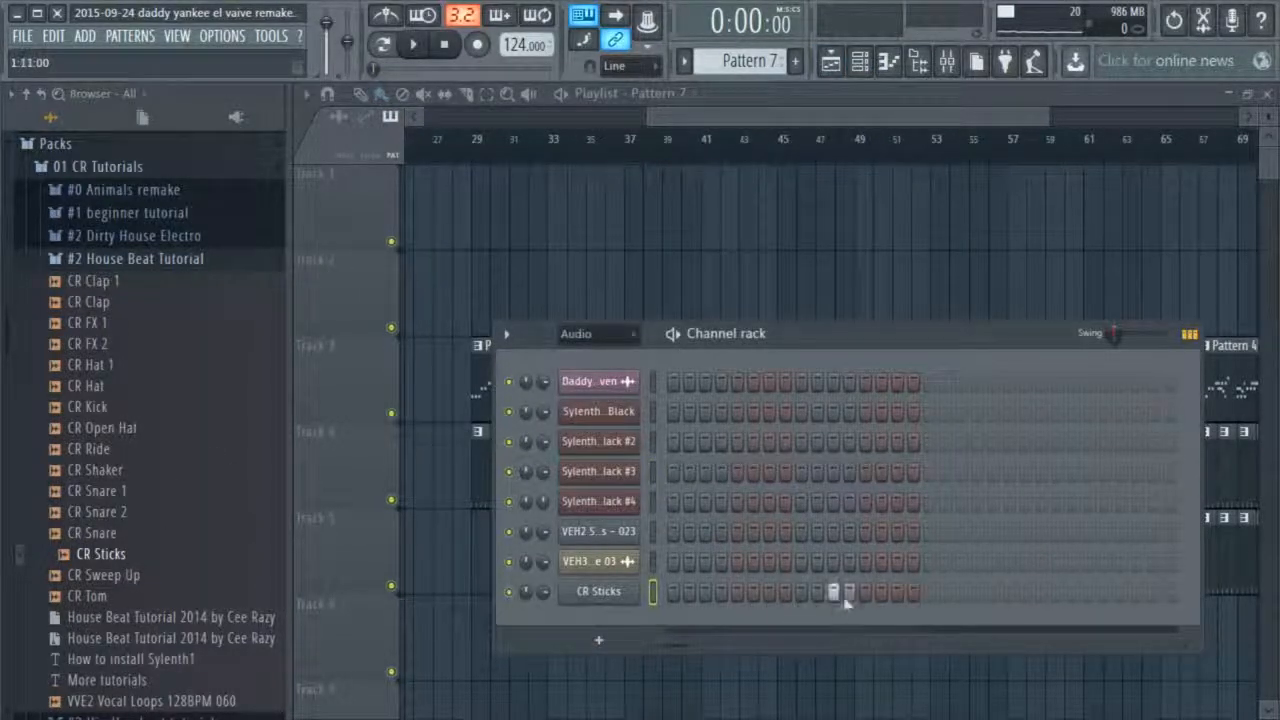
pyautogui.rightClick(634, 596)
pyautogui.click(692, 608)
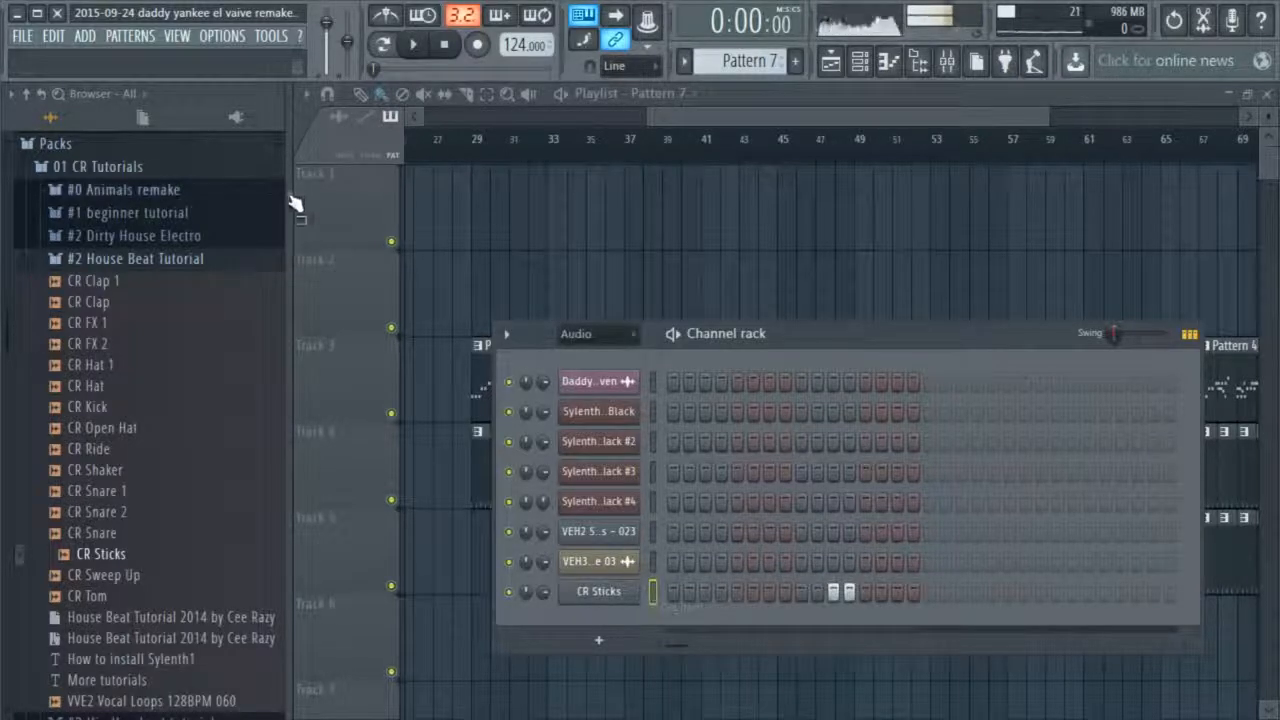
# Paint Pattern 7 clips on Track 5 from bar 29 to 45 and play the section with the sample browser hidden
pyautogui.press('F6')
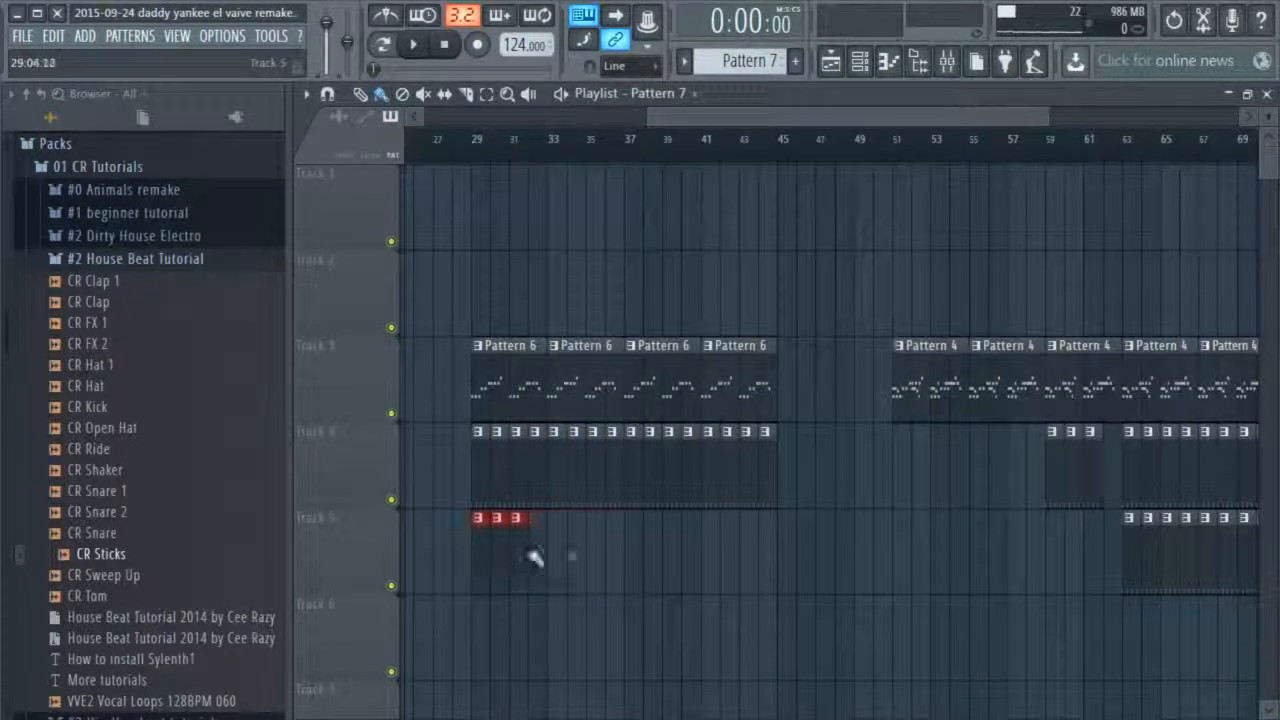
pyautogui.moveTo(535, 557); pyautogui.dragTo(751, 548)
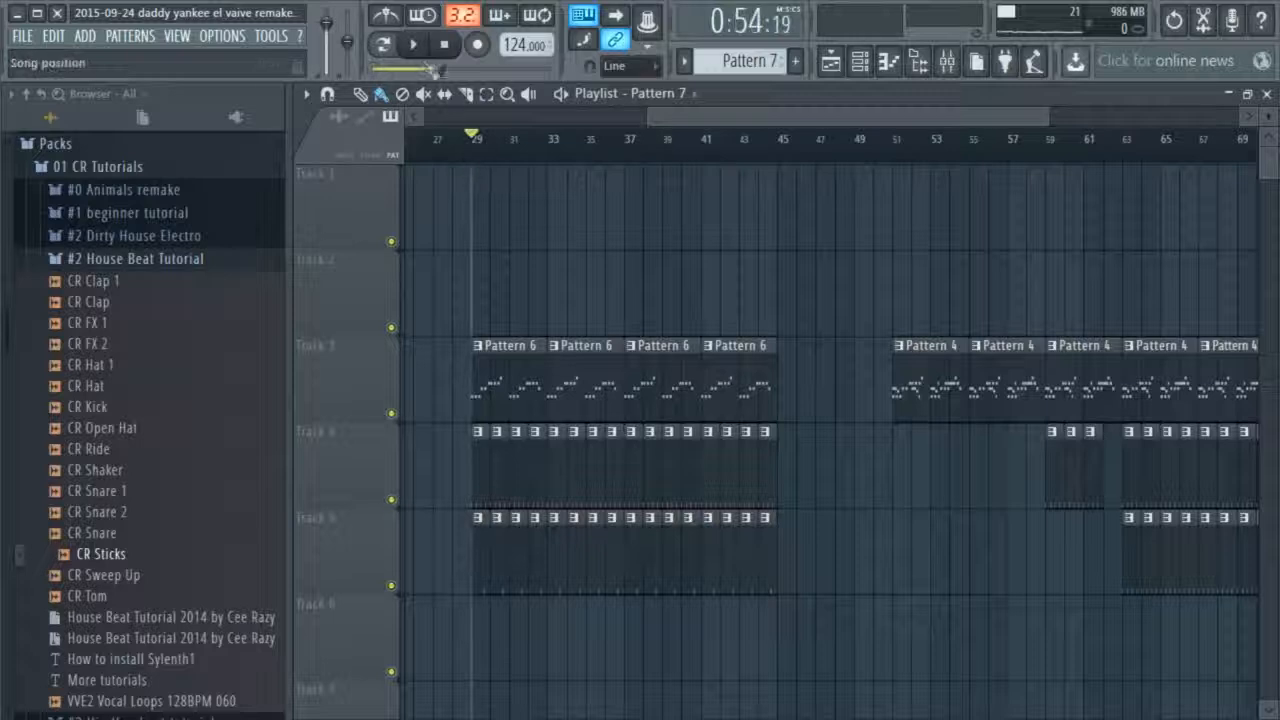
pyautogui.press('space')
pyautogui.moveTo(298, 195); pyautogui.dragTo(11, 249)
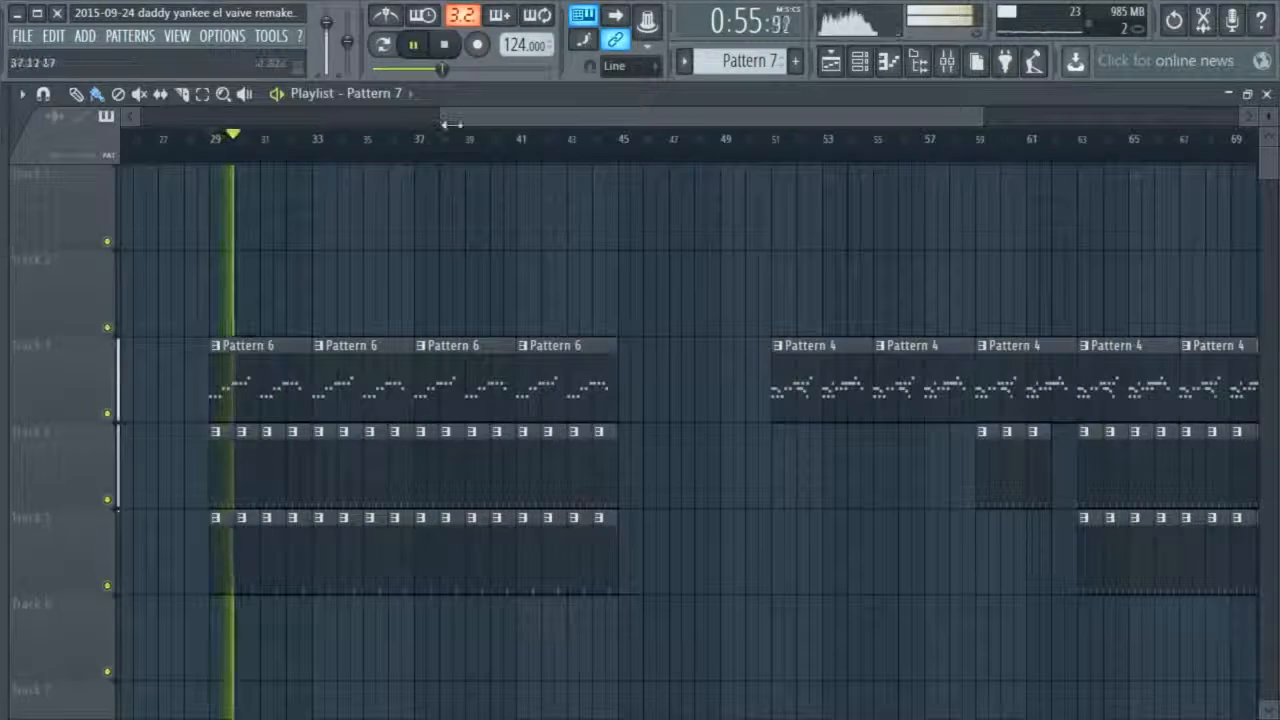
pyautogui.moveTo(452, 124); pyautogui.dragTo(375, 124)
# Check the CR Sticks notes in the piano roll and adjust the channel's volume in the channel rack
pyautogui.doubleClick(363, 569)
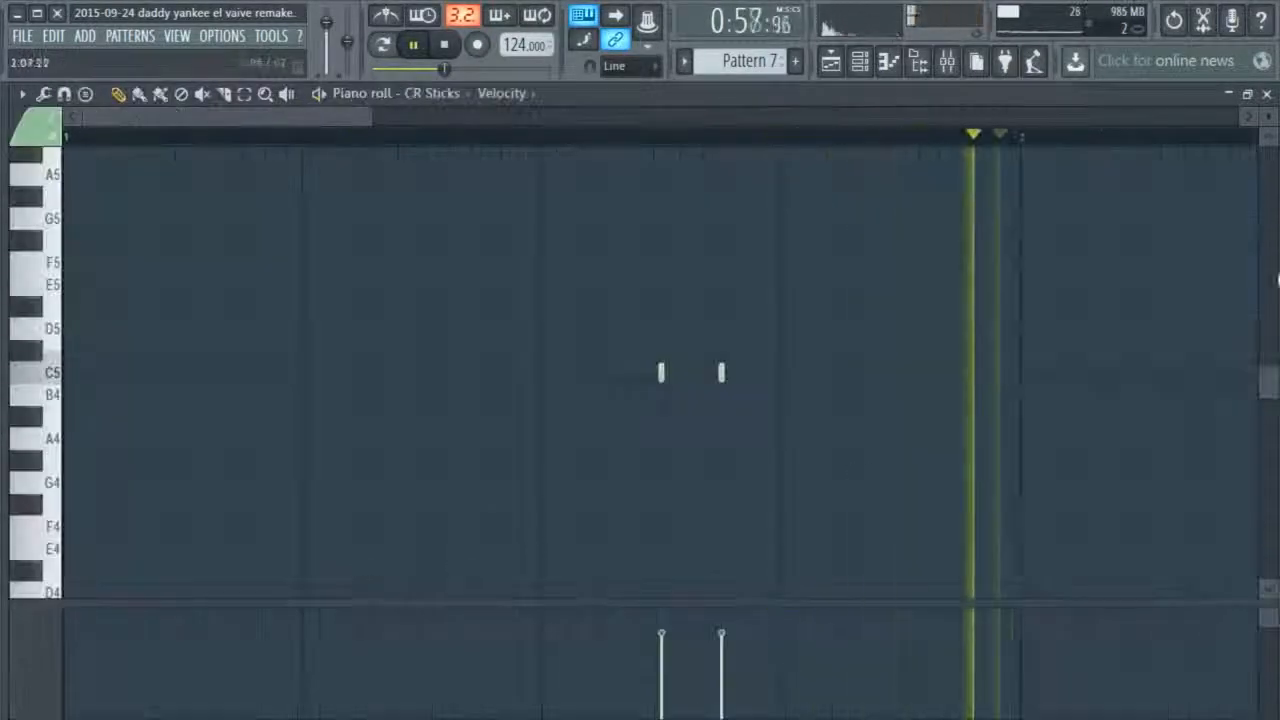
pyautogui.click(1267, 94)
pyautogui.moveTo(242, 592); pyautogui.dragTo(262, 614)
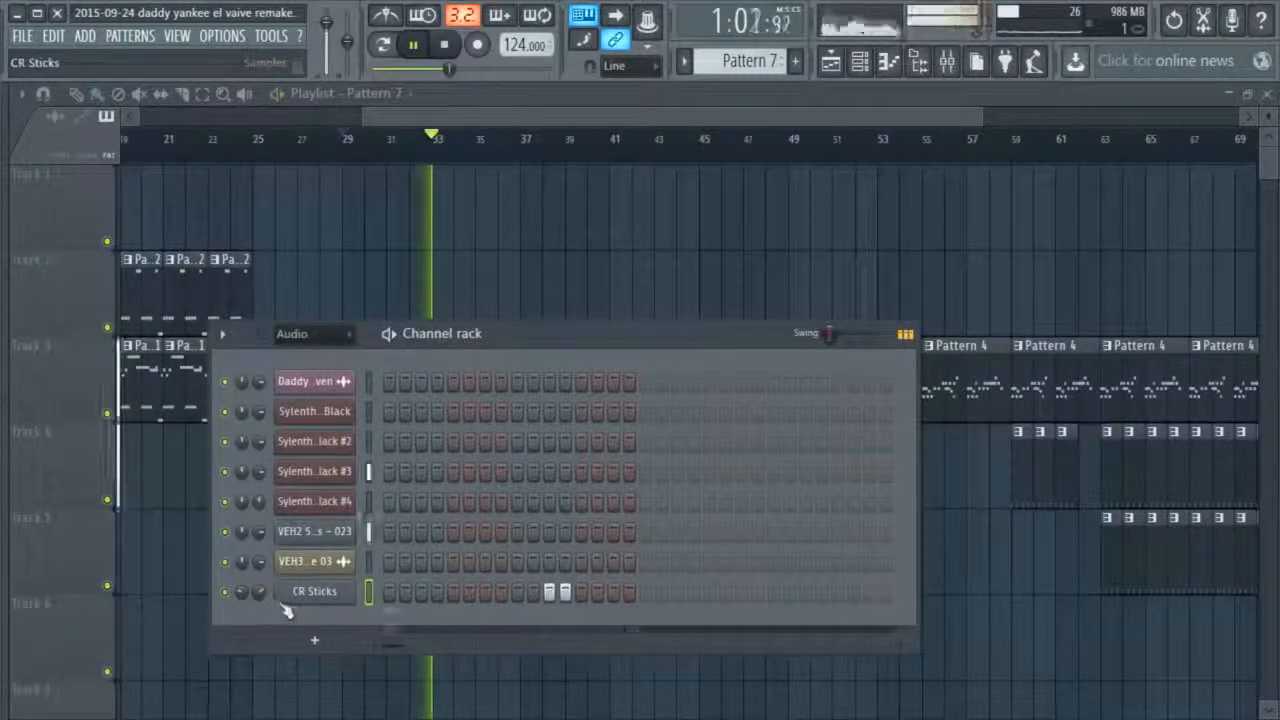
pyautogui.rightClick(671, 274)
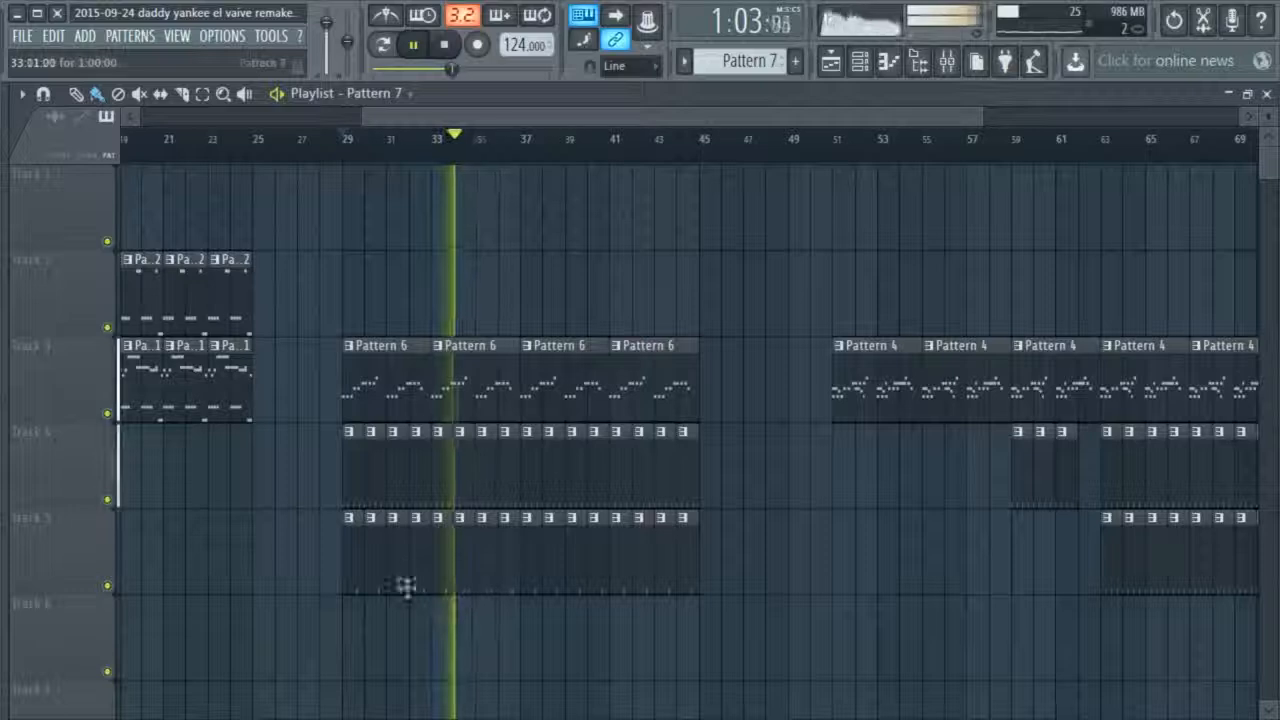
# Delete every other Pattern 7 clip on Track 5, keeping the even bars from 30 to 44, and play from bar 29
pyautogui.press('space')
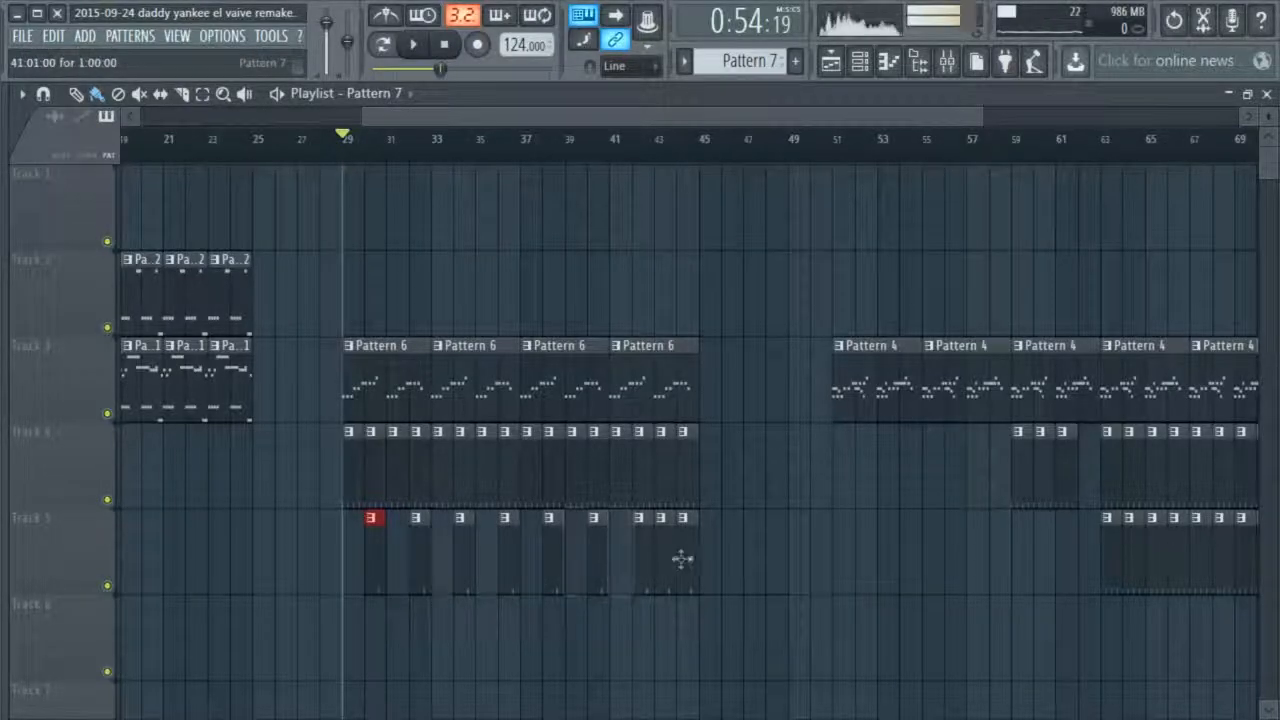
pyautogui.scroll(1, 641, 334)
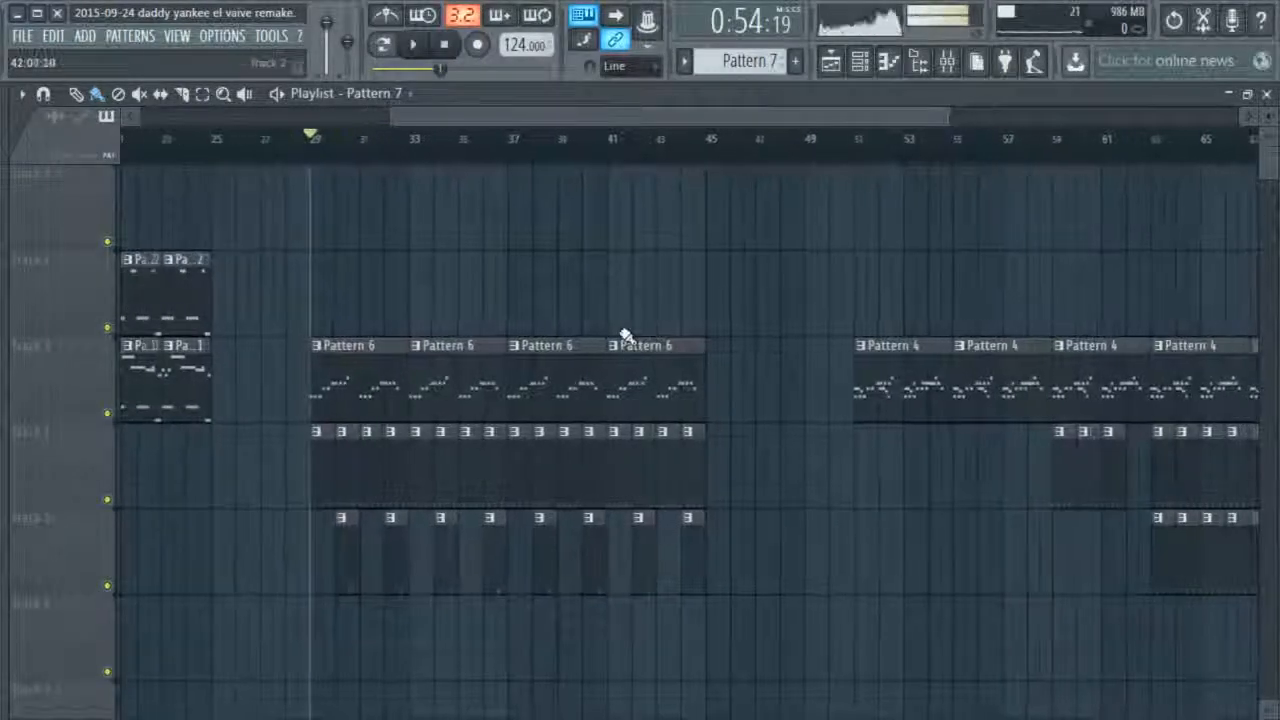
pyautogui.press('space')
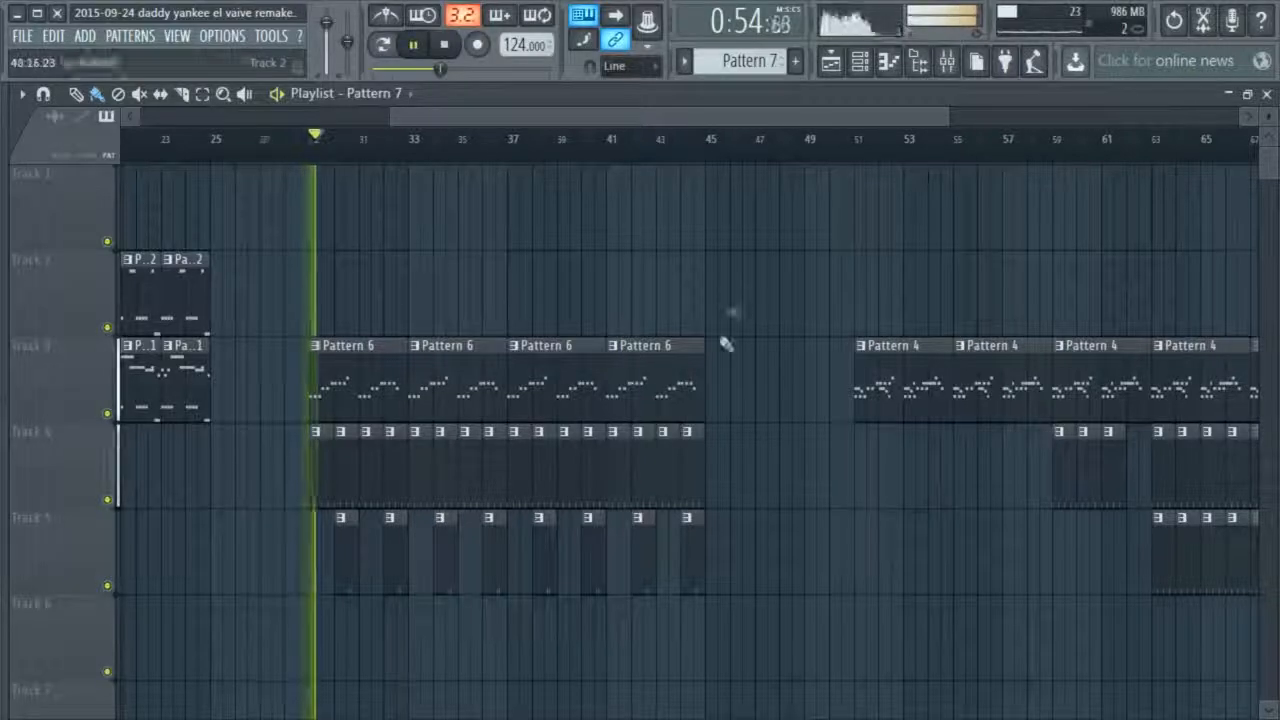
pyautogui.click(859, 63)
pyautogui.click(860, 63)
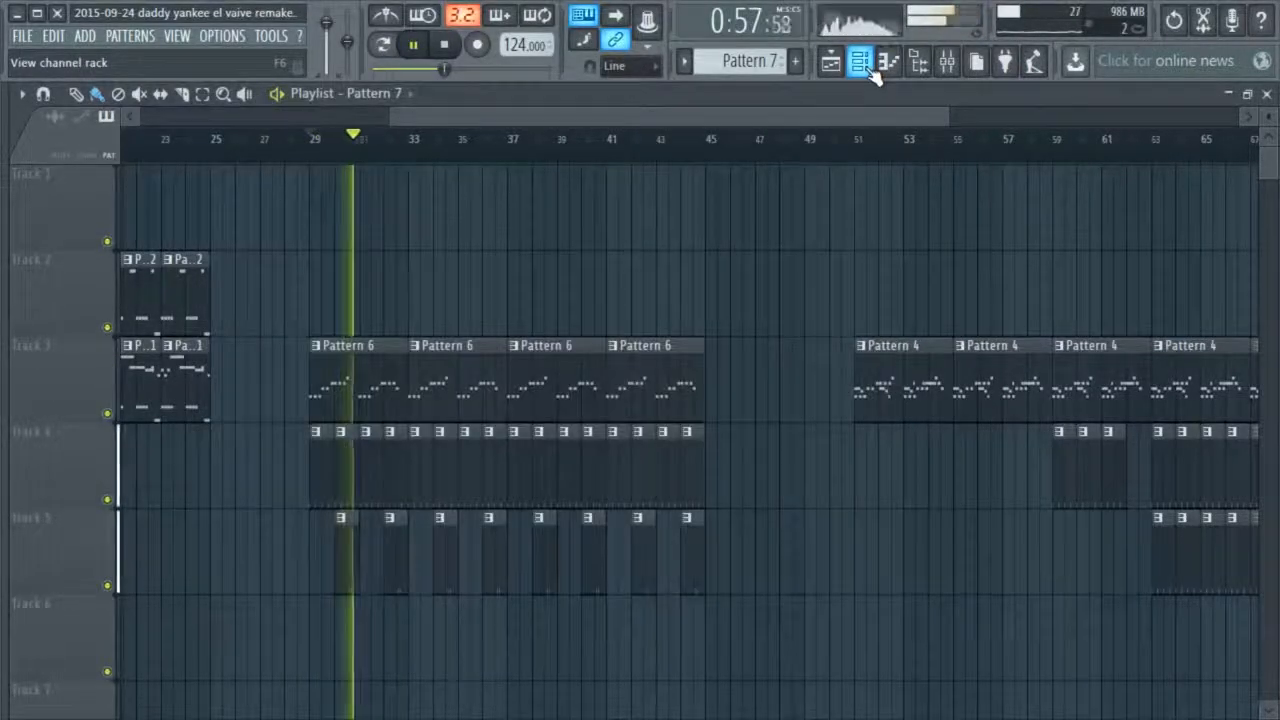
pyautogui.click(860, 63)
pyautogui.click(860, 63)
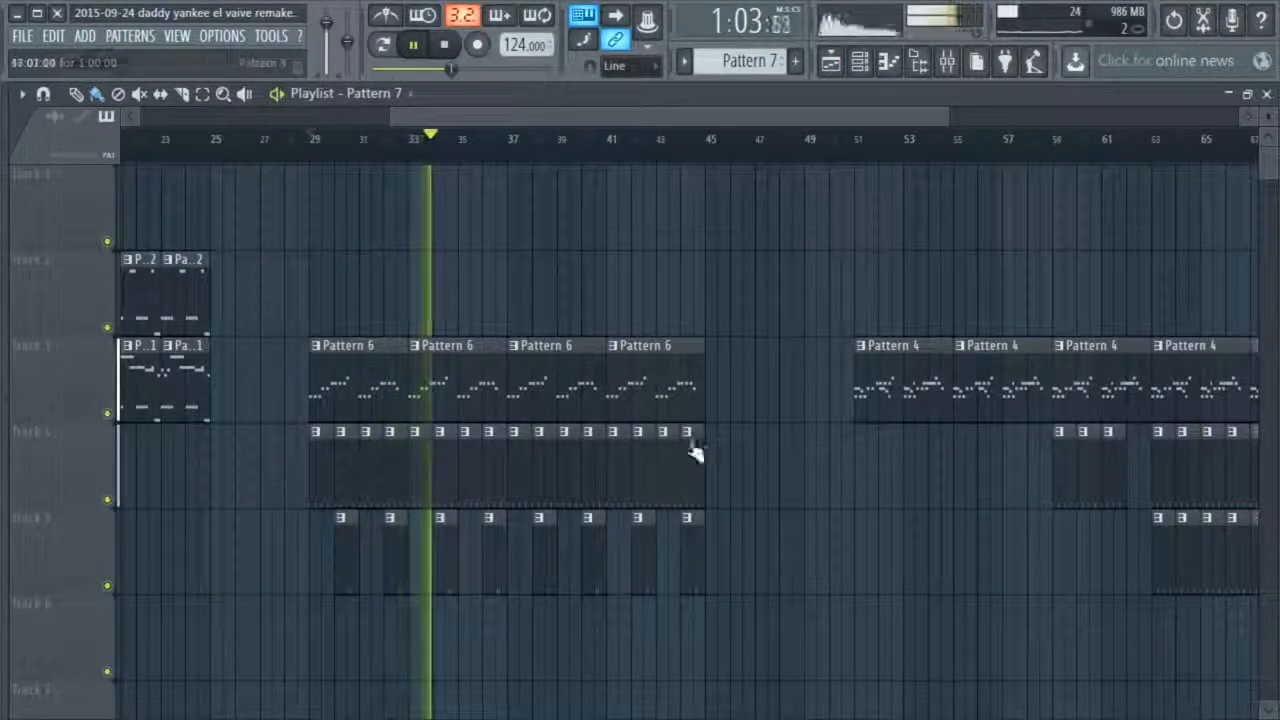
# Add a Pattern 4 clip at bar 45 on Track 3 and move all the following clips two bars earlier to start at bar 49
pyautogui.click(930, 387)
pyautogui.click(718, 404)
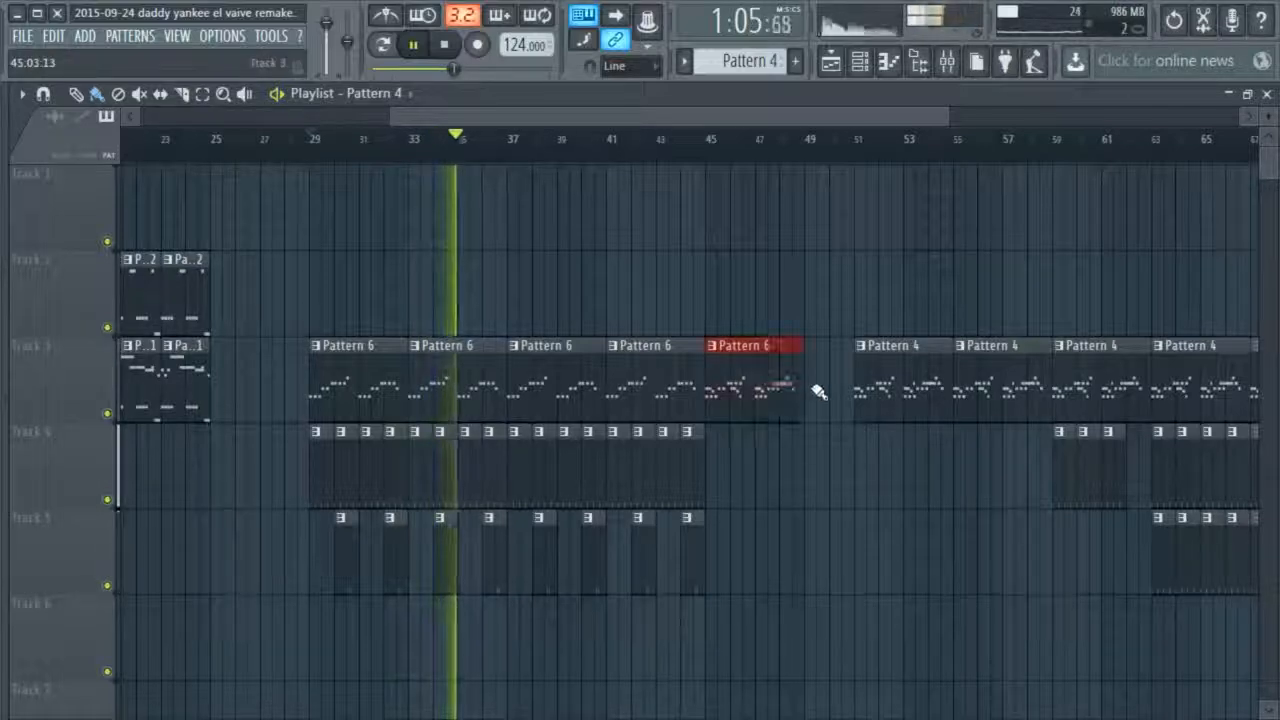
pyautogui.scroll(-3, 849, 129)
pyautogui.moveTo(1183, 234); pyautogui.dragTo(846, 600)
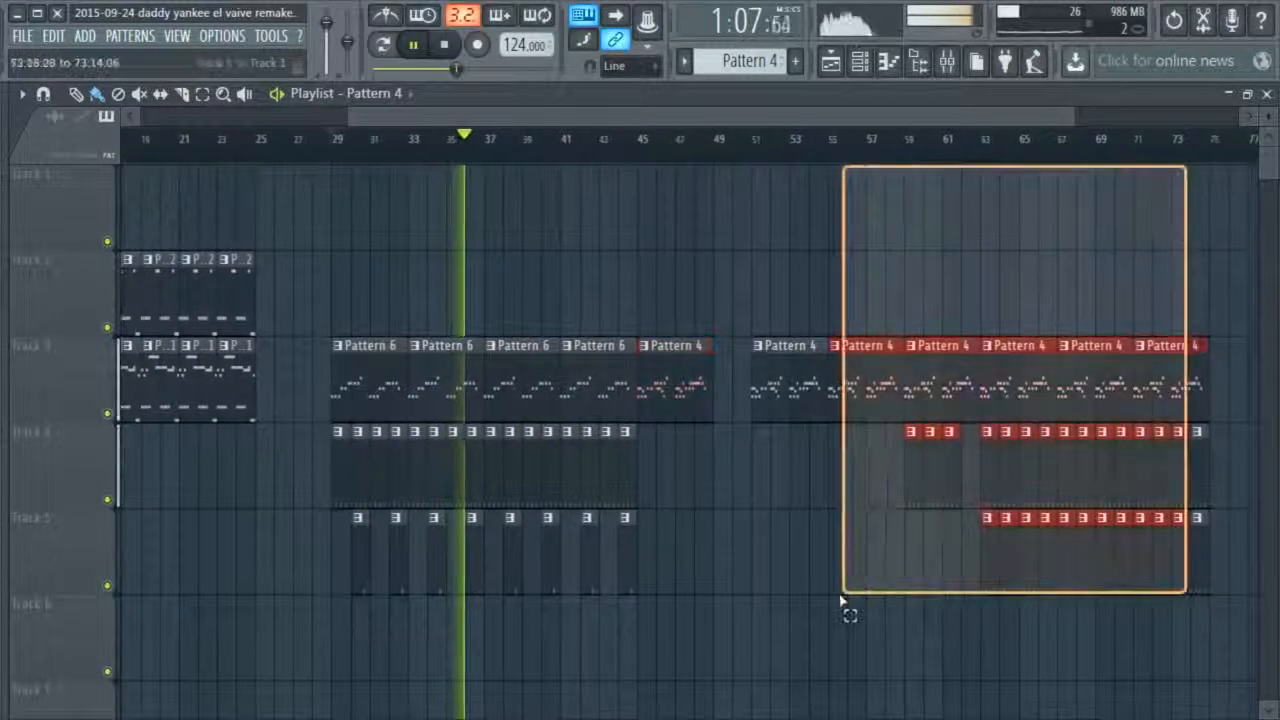
pyautogui.moveTo(820, 371); pyautogui.dragTo(777, 386)
pyautogui.moveTo(1222, 465); pyautogui.dragTo(1193, 535)
pyautogui.moveTo(1205, 486); pyautogui.dragTo(1178, 491)
pyautogui.keyDown('ctrl'); pyautogui.click(795, 249); pyautogui.keyUp('ctrl')
pyautogui.press('space')
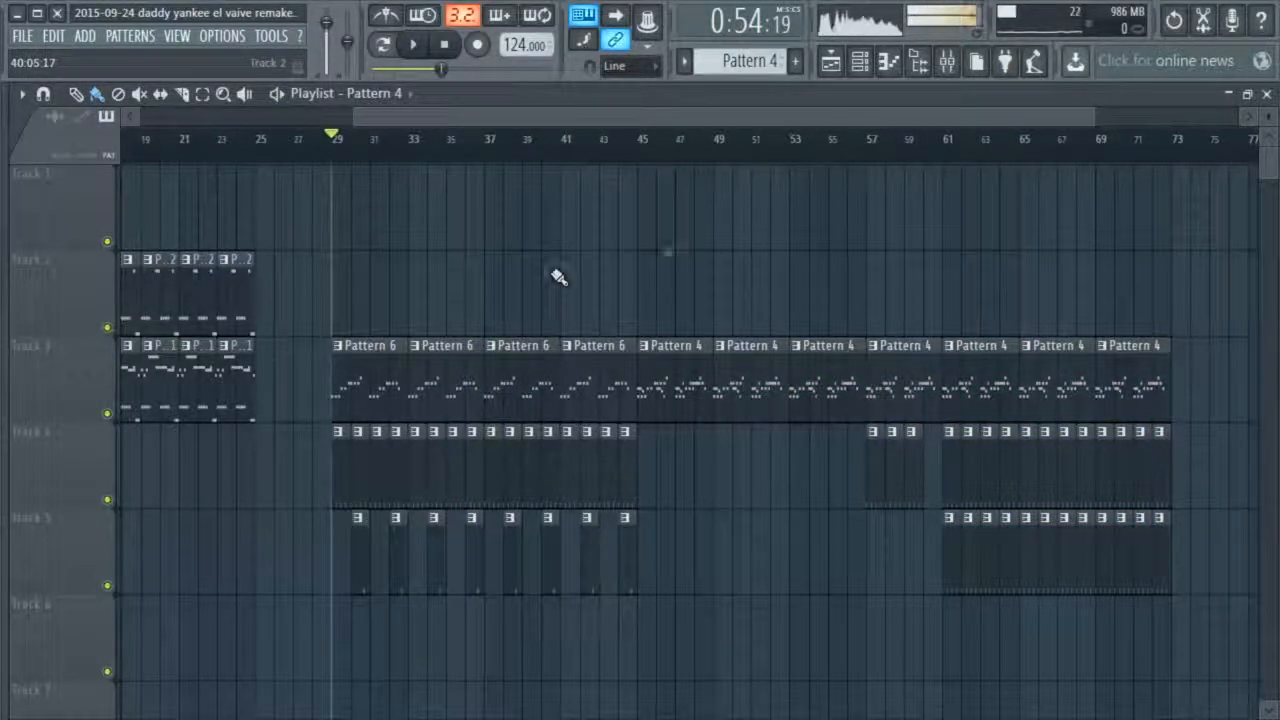
# View Pattern 4 in the channel rack and play the arrangement from bar 44
pyautogui.click(867, 72)
pyautogui.scroll(-1, 737, 63)
pyautogui.scroll(1, 737, 63)
pyautogui.rightClick(595, 212)
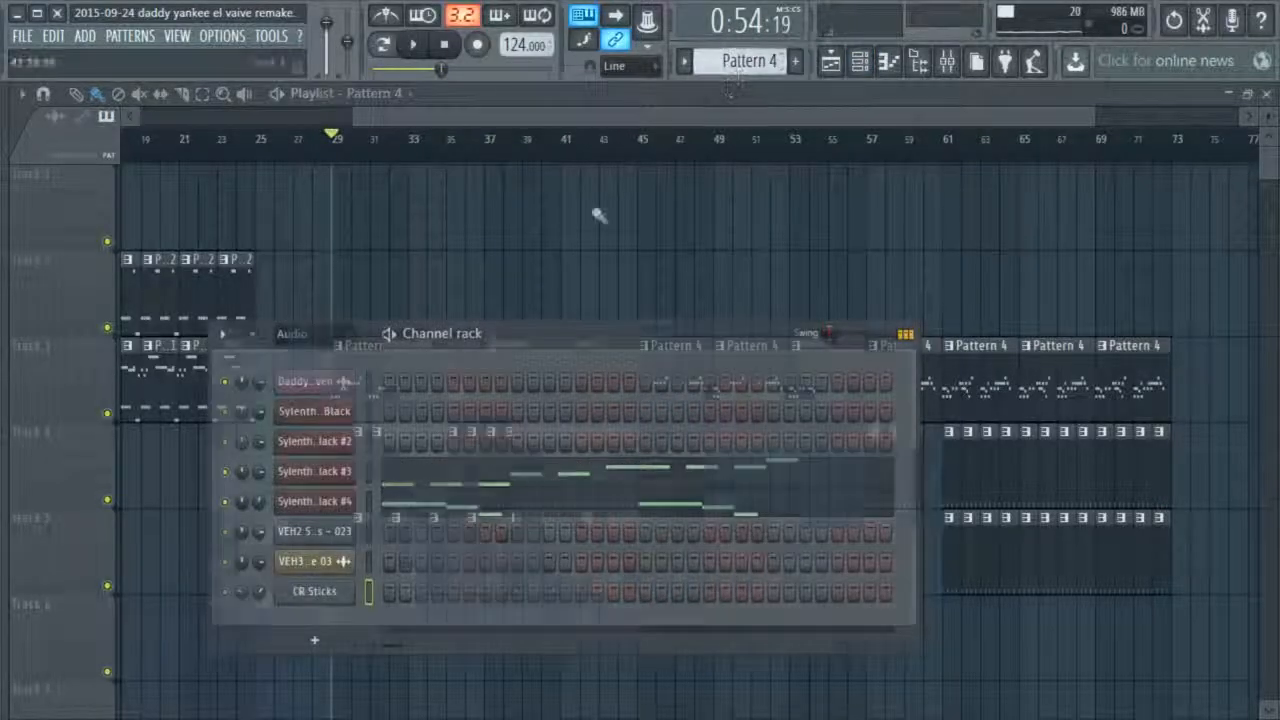
pyautogui.click(618, 139)
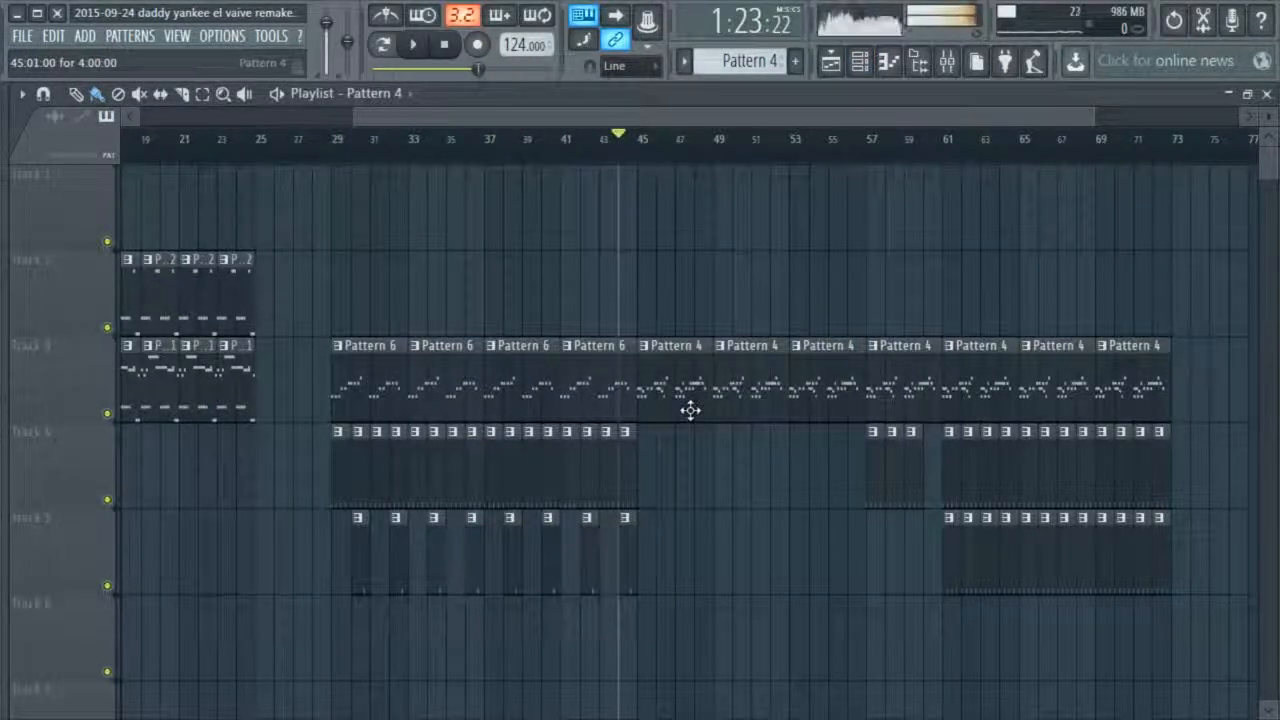
pyautogui.press('space')
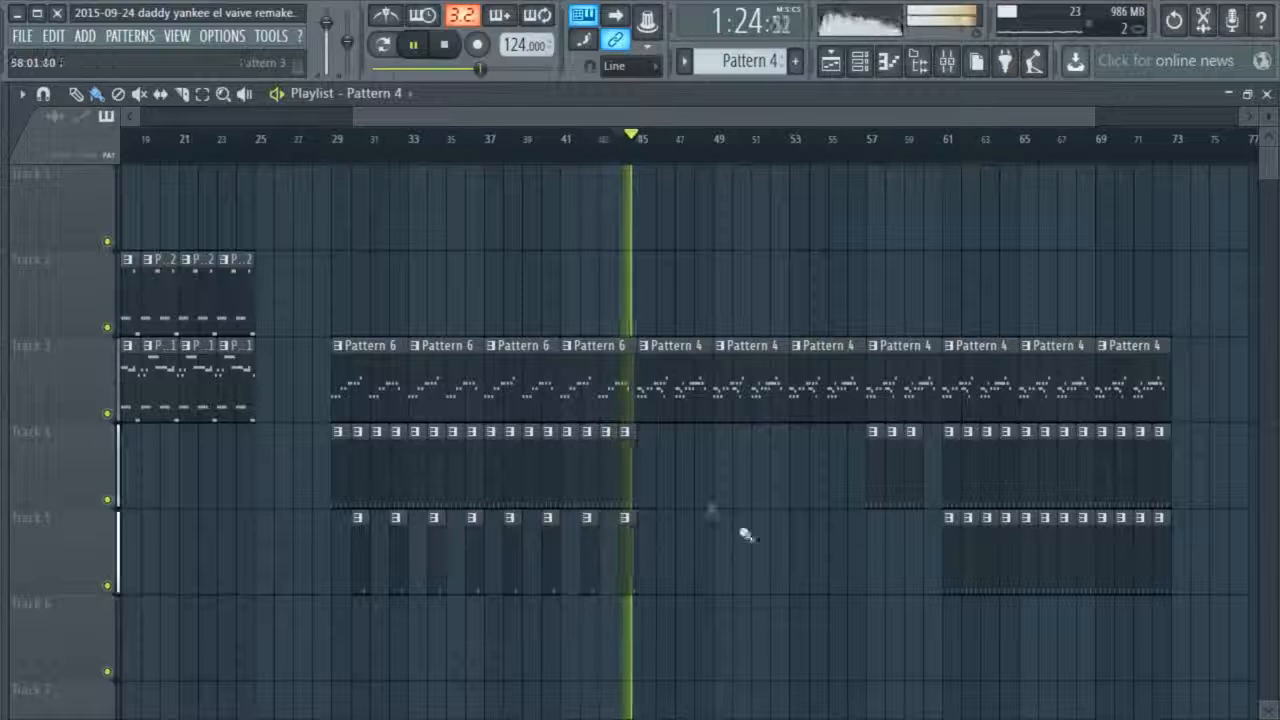
# Delete the Pattern 4 clip at bar 53 and move all the clips after it four bars earlier to close the gap
pyautogui.rightClick(808, 380)
pyautogui.rightClick(846, 380)
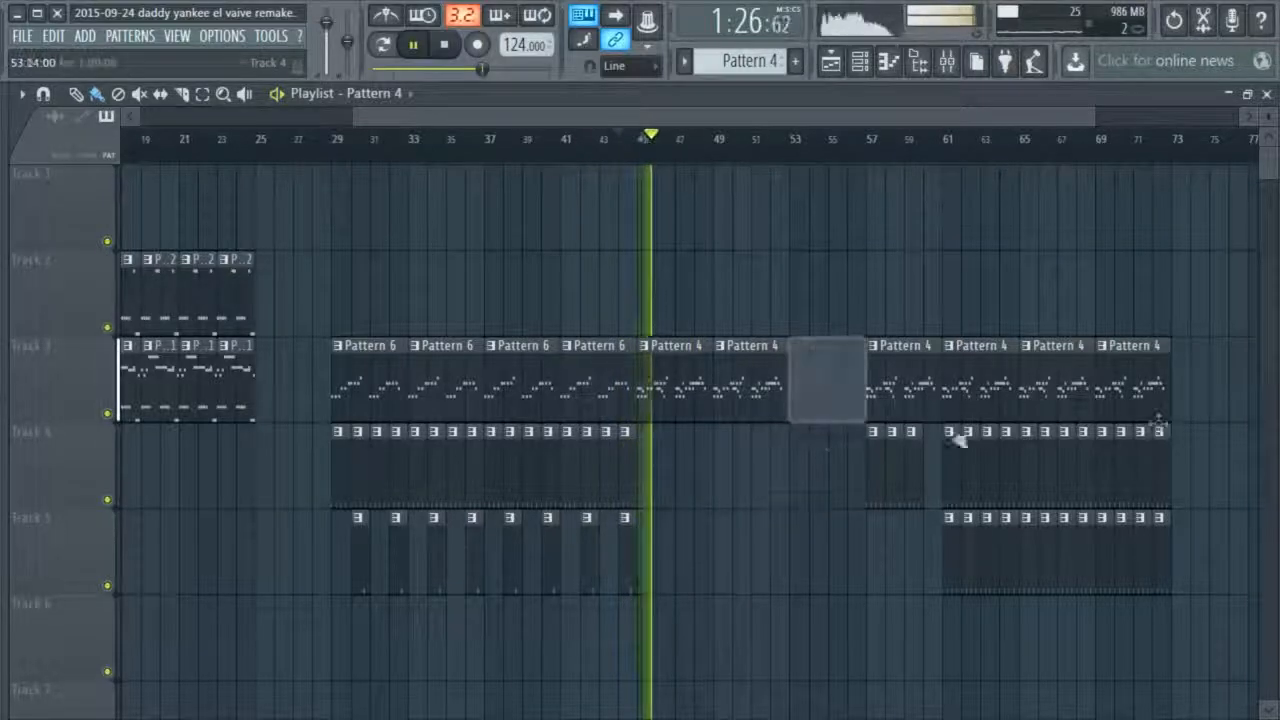
pyautogui.moveTo(1133, 375); pyautogui.dragTo(880, 548)
pyautogui.moveTo(921, 402); pyautogui.dragTo(845, 400)
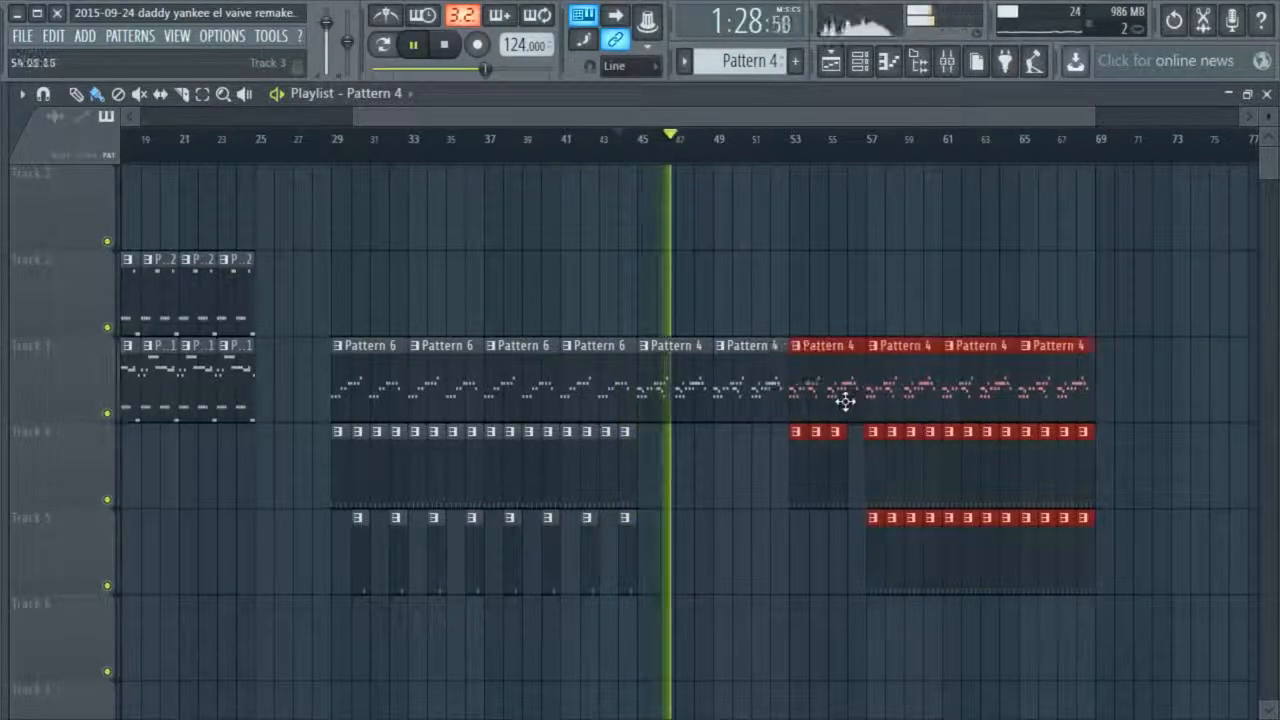
pyautogui.keyDown('ctrl'); pyautogui.click(815, 282); pyautogui.keyUp('ctrl')
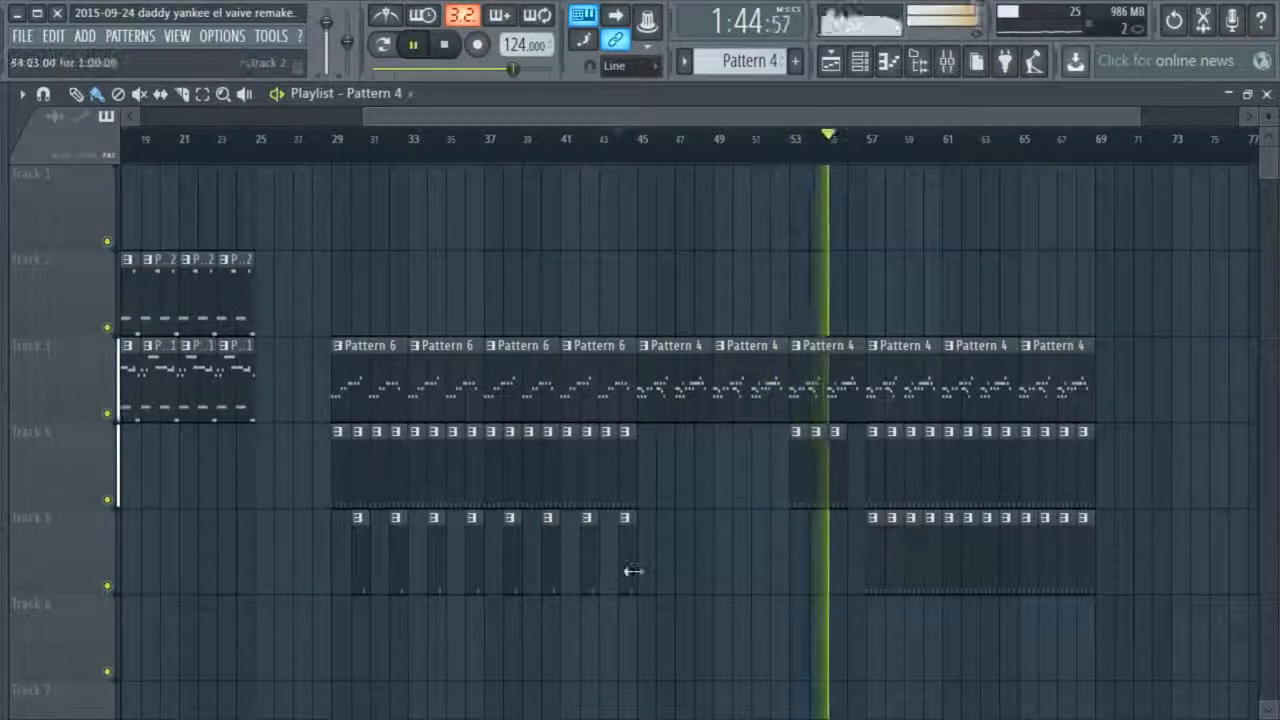
# Paint Pattern 7 clips on Track 6 from bar 58 to 69 and delete the Track 5 clips at bars 57 and 58
pyautogui.moveTo(903, 637)
pyautogui.mouseDown()
pyautogui.moveTo(1128, 614)
pyautogui.moveTo(1110, 640)
pyautogui.mouseUp()
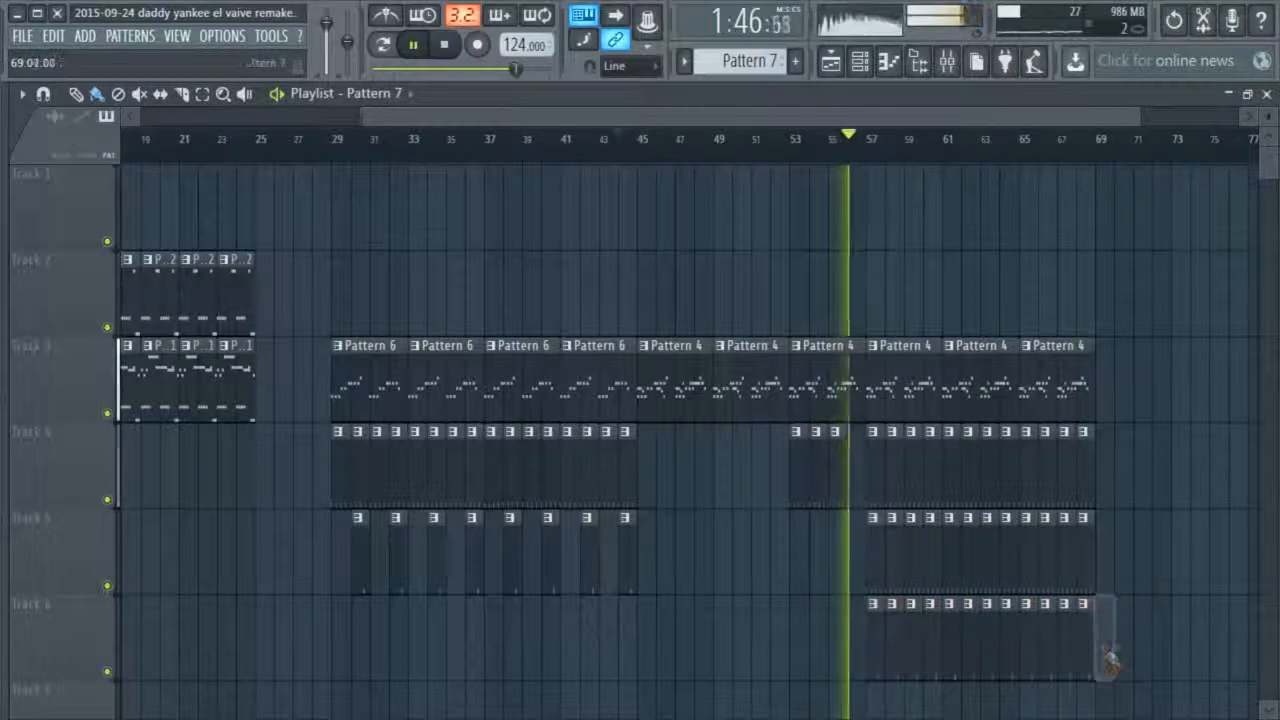
pyautogui.rightClick(897, 566)
pyautogui.rightClick(878, 572)
pyautogui.rightClick(877, 635)
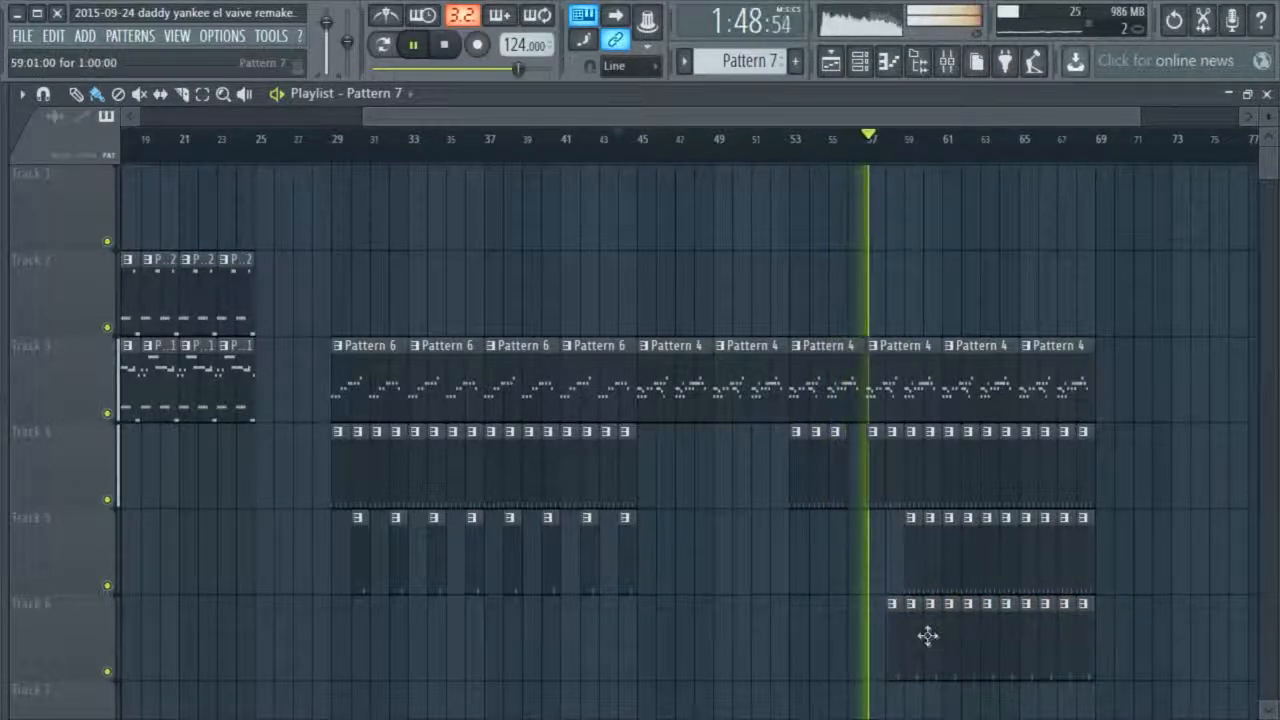
# Delete the Track 5 clips at bars 59 and 60 and thin Track 6's Pattern 7 clips to even bars from 58 to 68
pyautogui.rightClick(916, 634)
pyautogui.rightClick(918, 578)
pyautogui.rightClick(940, 590)
pyautogui.rightClick(958, 640)
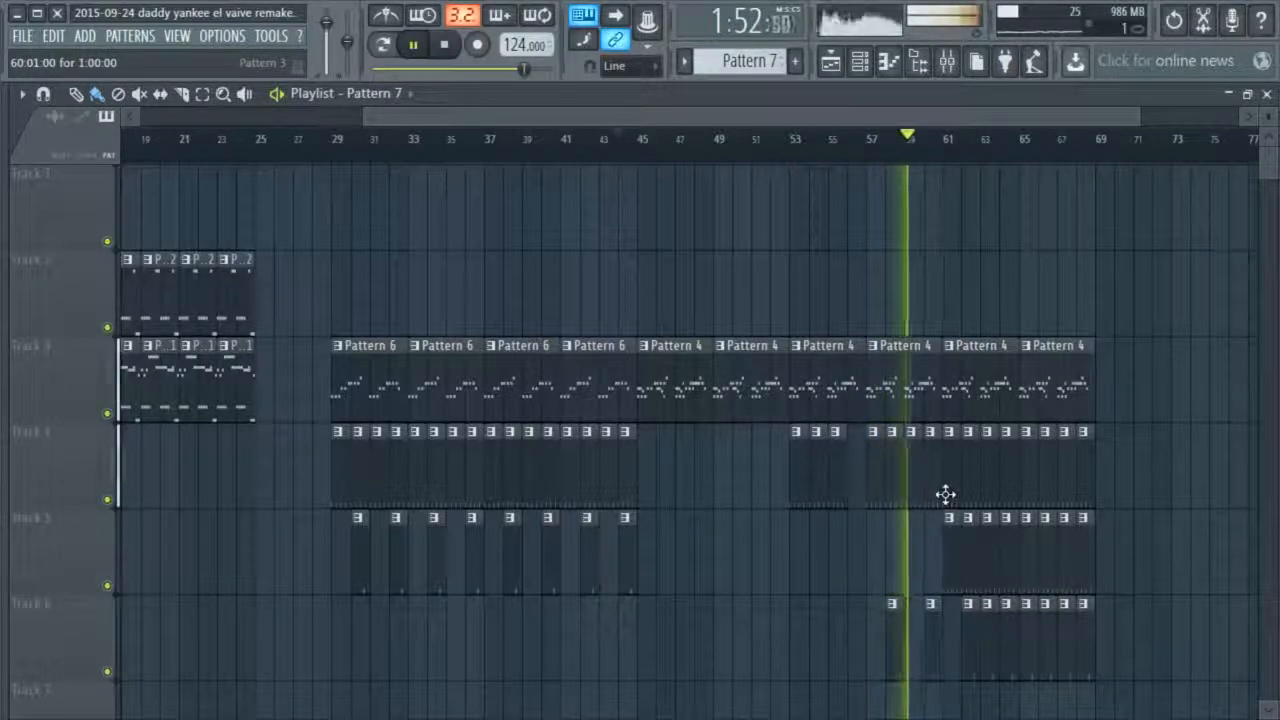
pyautogui.rightClick(989, 640)
pyautogui.rightClick(1025, 640)
pyautogui.rightClick(1063, 640)
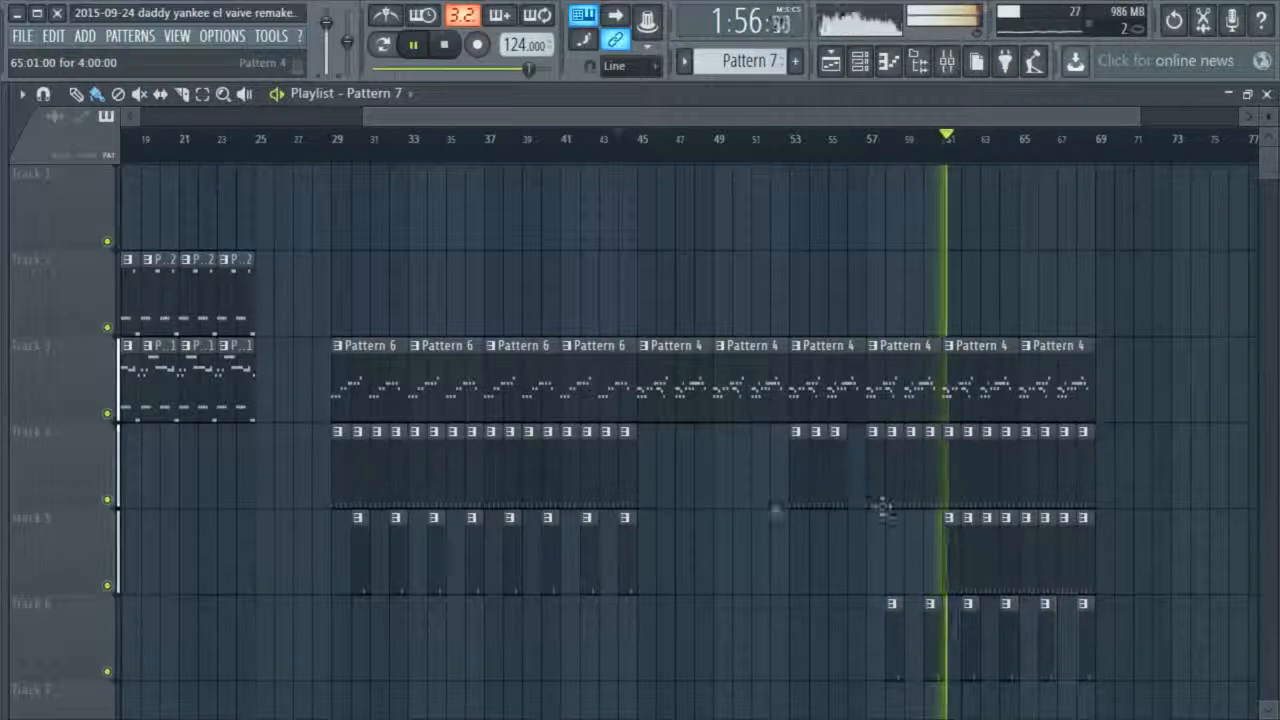
# Switch the playlist to the Draw tool and stop playback
pyautogui.click(76, 93)
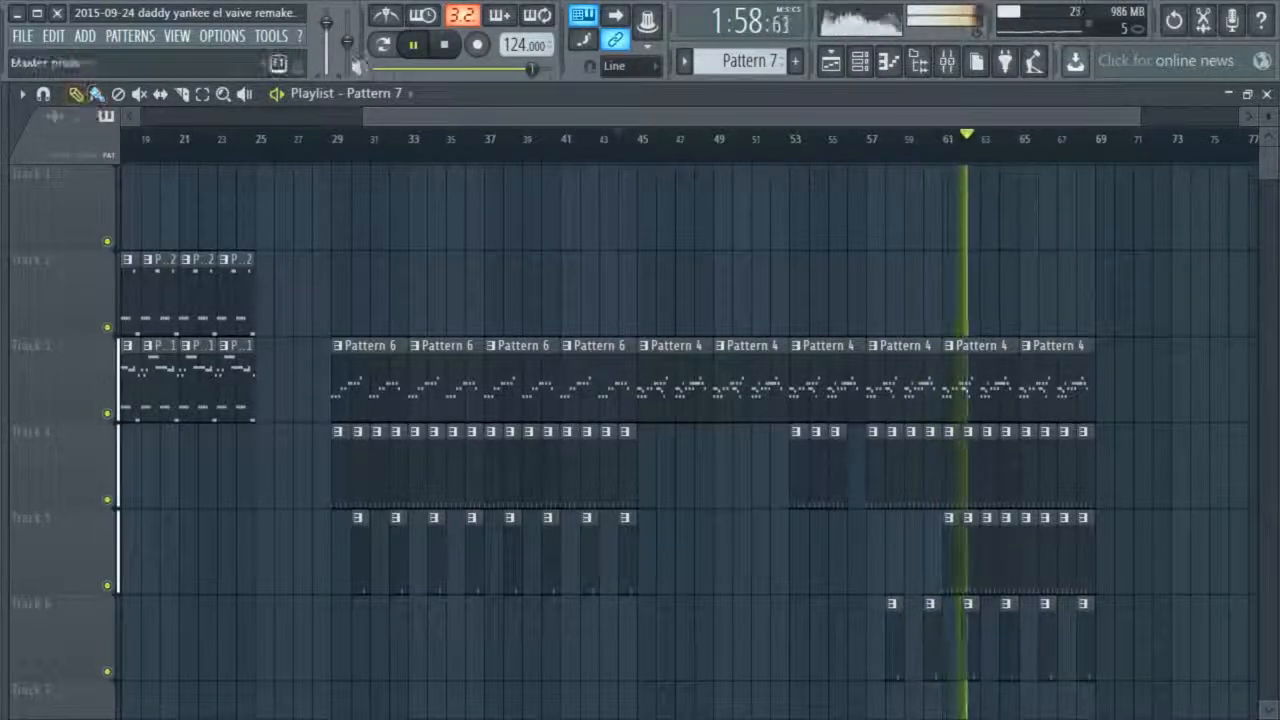
pyautogui.click(446, 46)
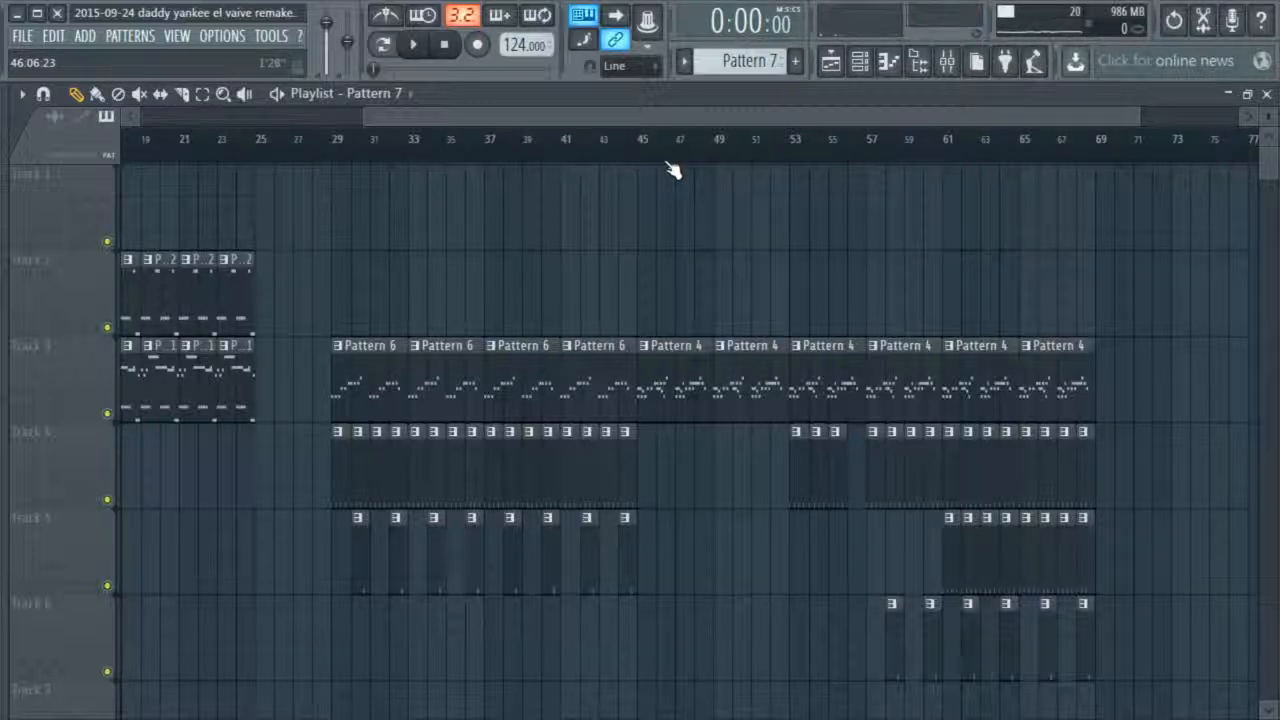
# Open Pattern 4 and play the Sylenth1 #4 melody from its piano roll
pyautogui.doubleClick(710, 382)
pyautogui.click(1267, 95)
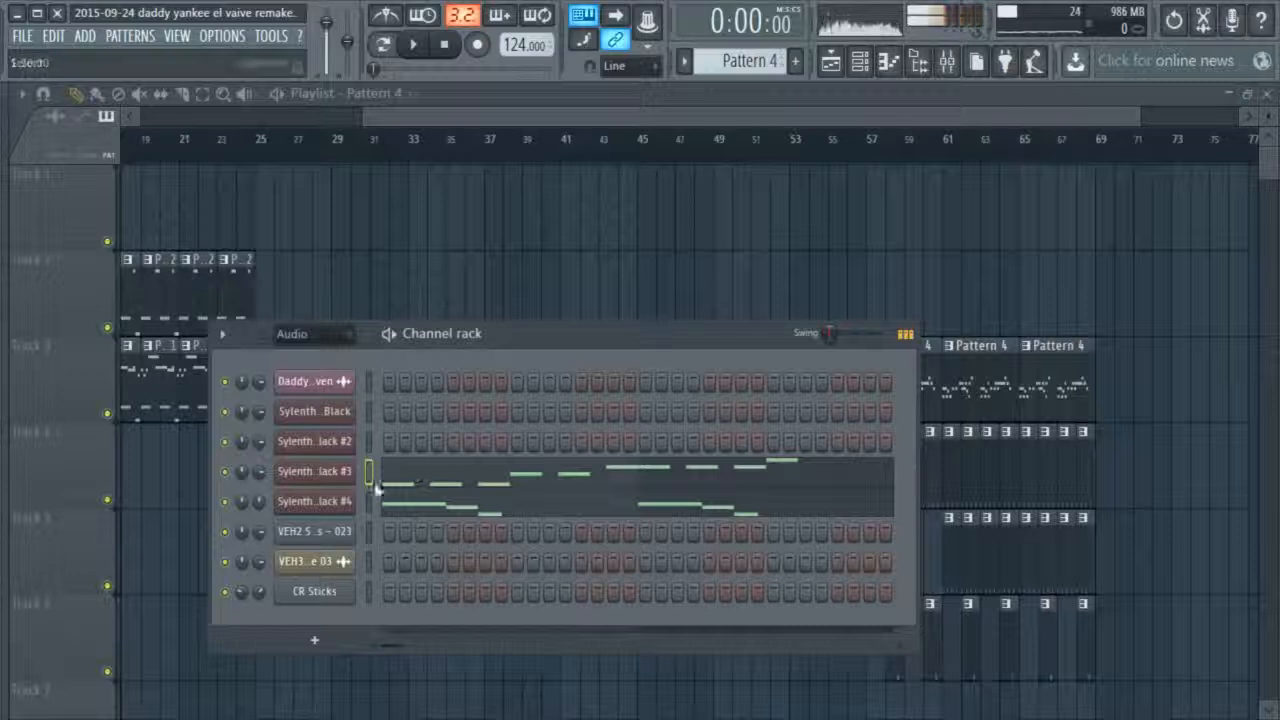
pyautogui.rightClick(366, 514)
pyautogui.click(390, 503)
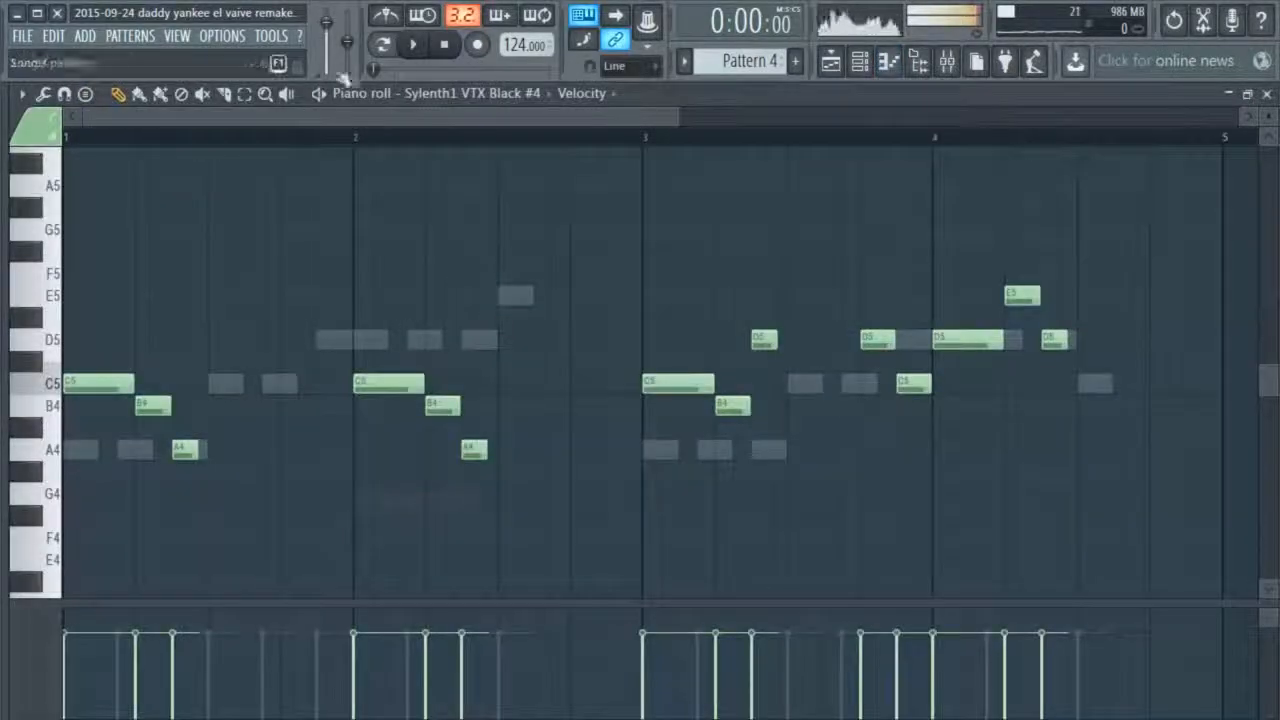
pyautogui.click(412, 46)
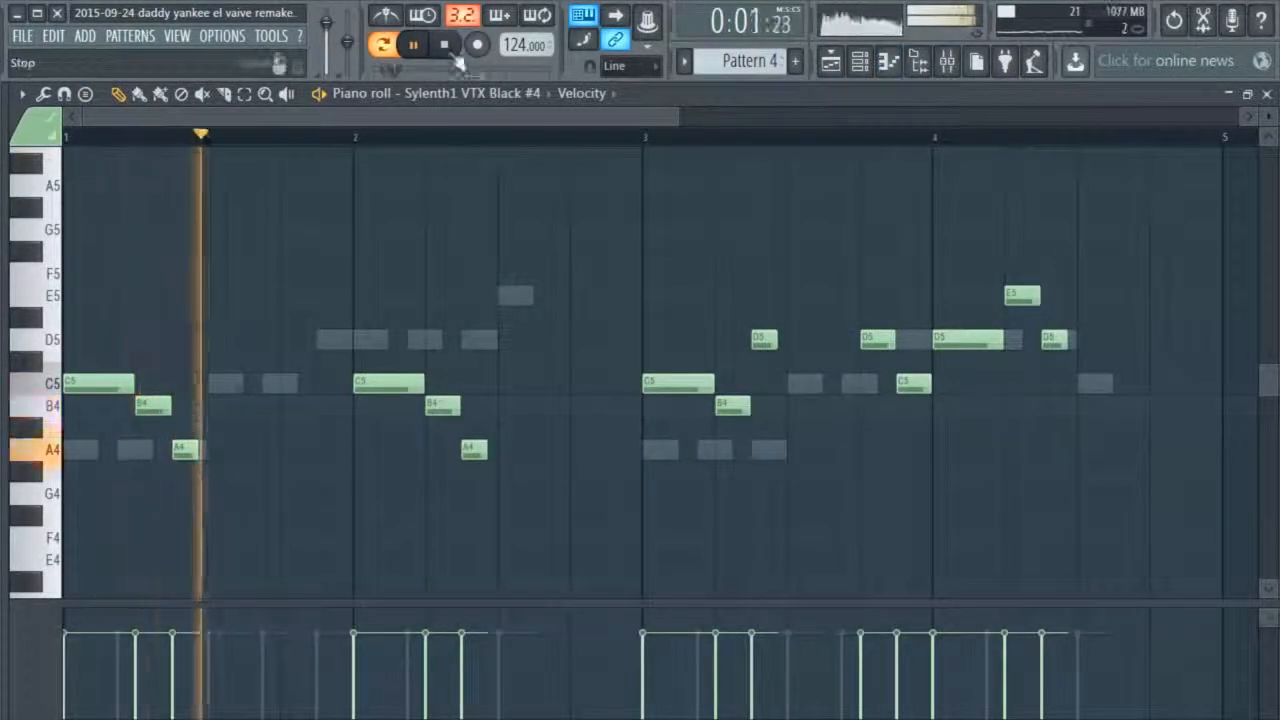
pyautogui.click(1267, 95)
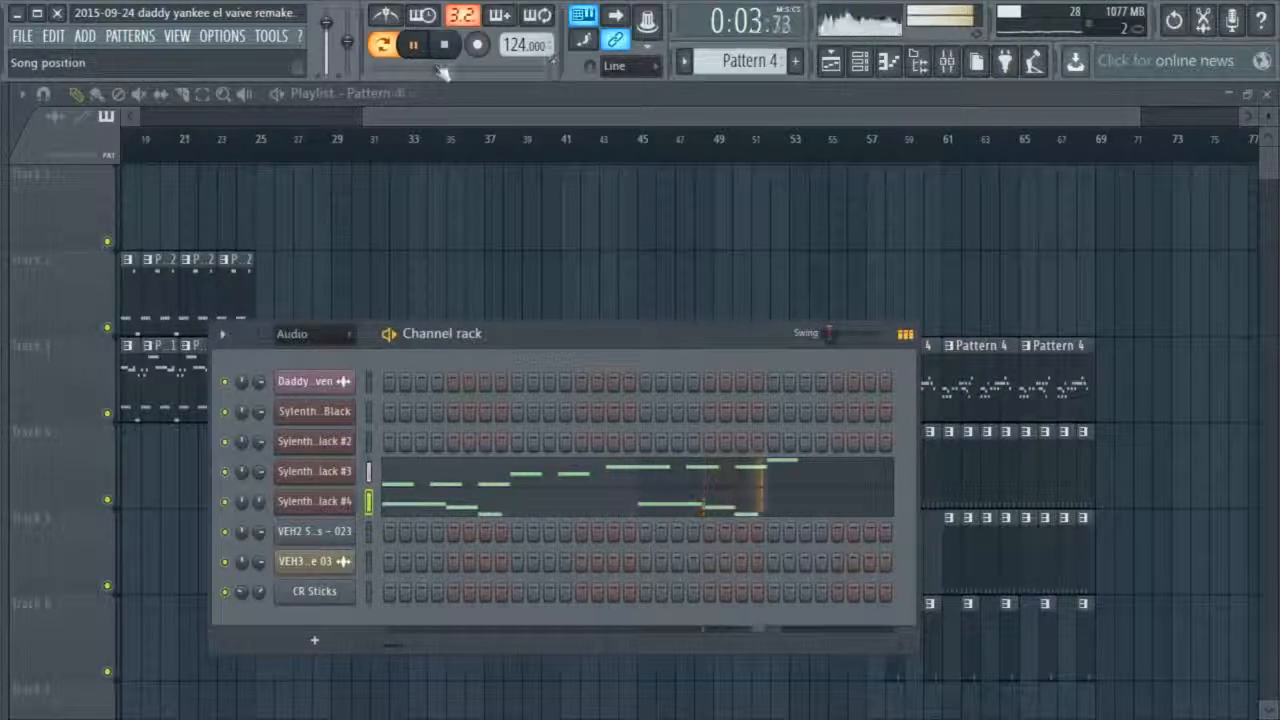
pyautogui.rightClick(328, 492)
pyautogui.click(385, 500)
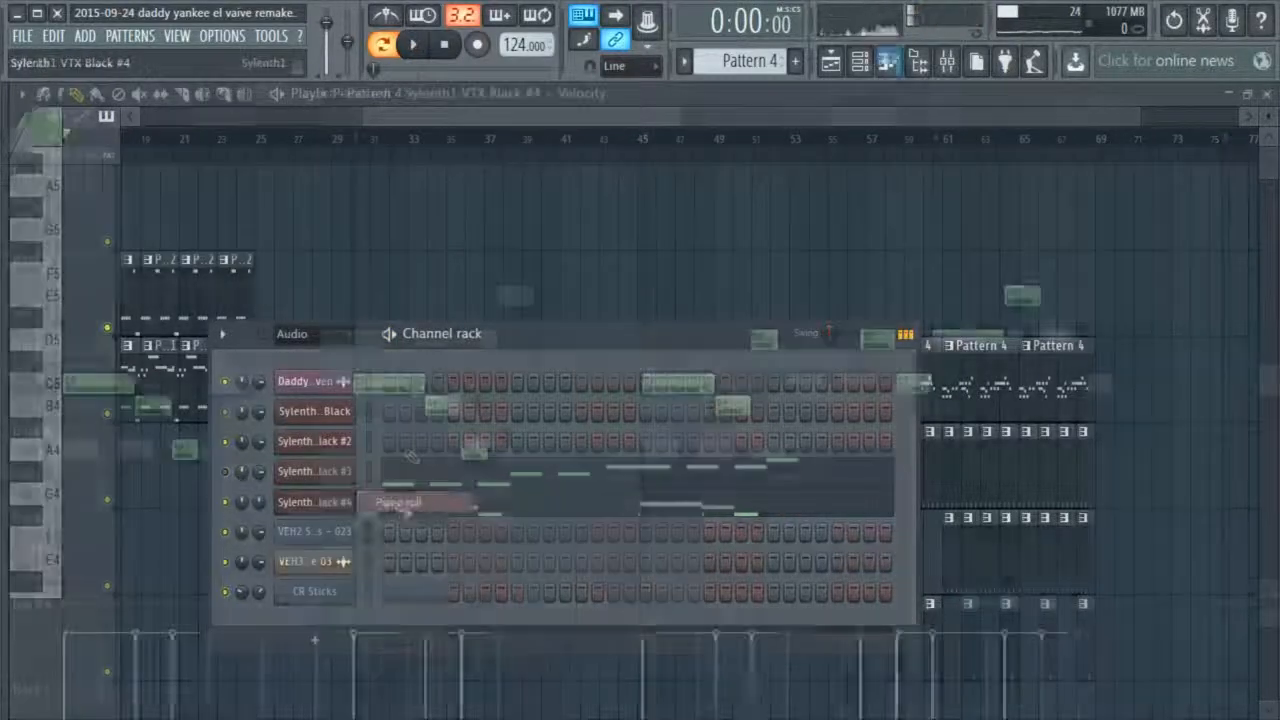
pyautogui.click(1267, 95)
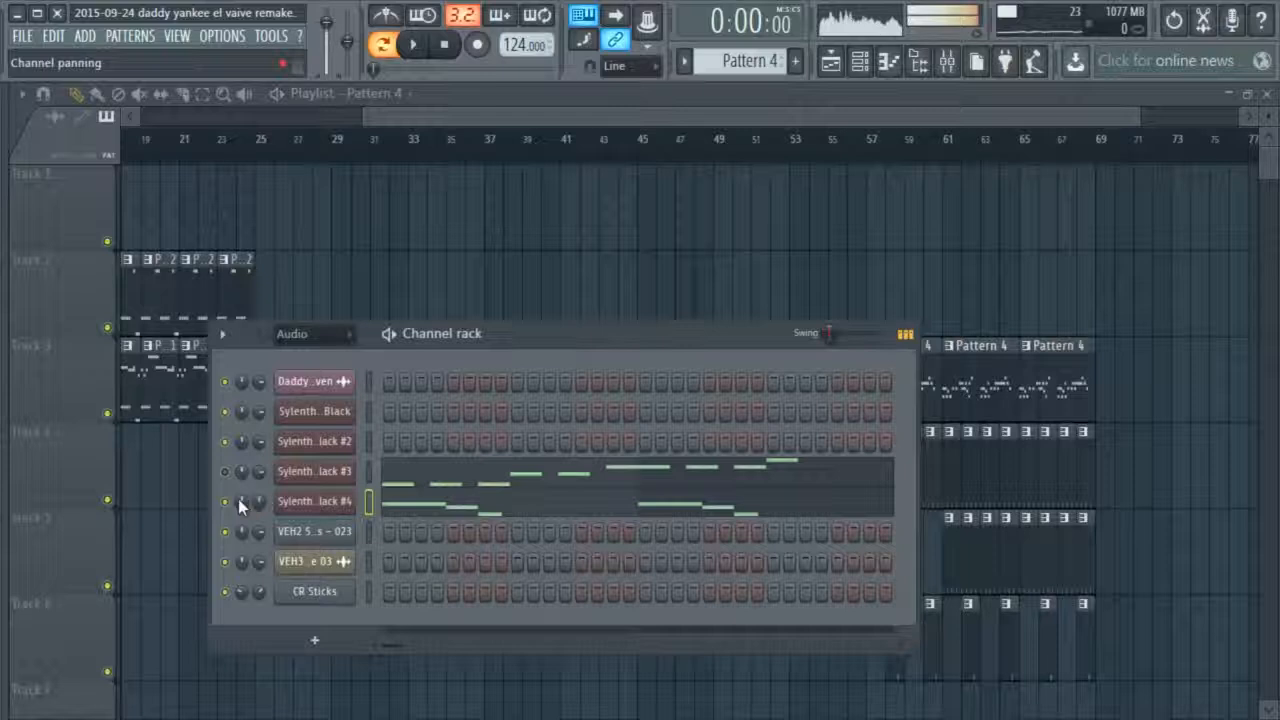
# Play the Sylenth1 #3 melody of Pattern 4 from its piano roll and try the bar 2 E5 note at D#5
pyautogui.rightClick(328, 471)
pyautogui.click(380, 474)
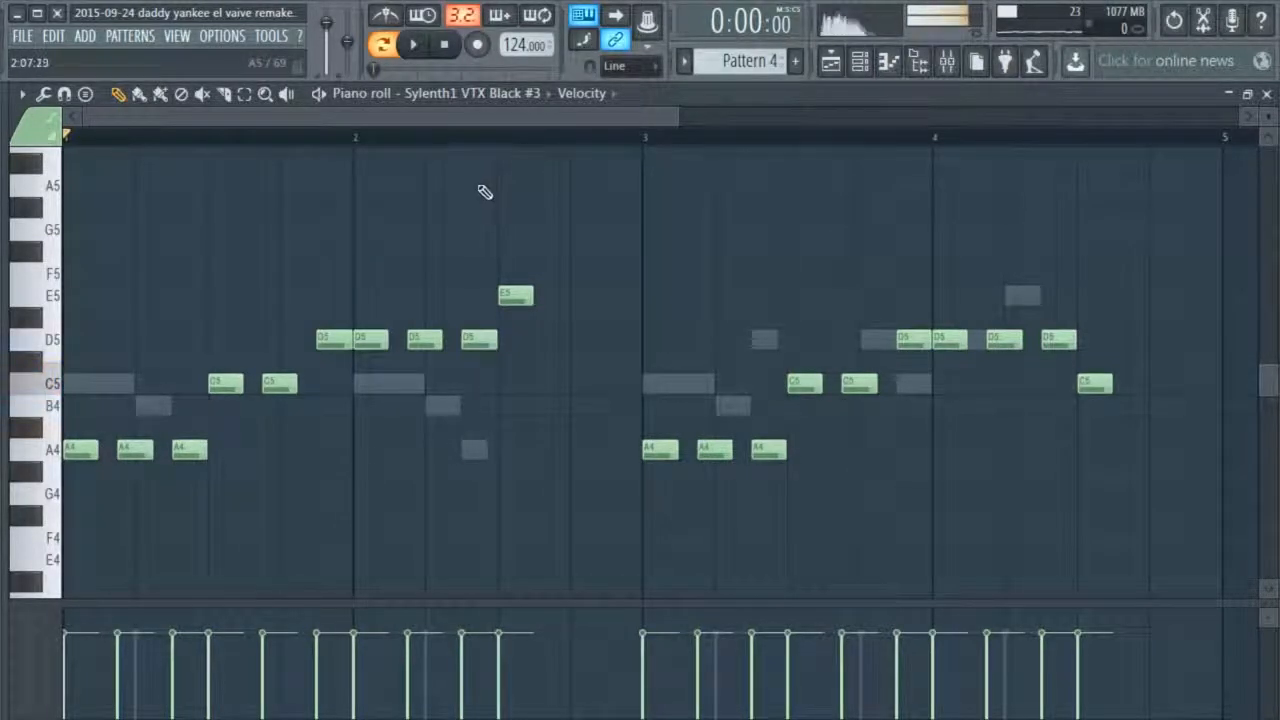
pyautogui.click(413, 44)
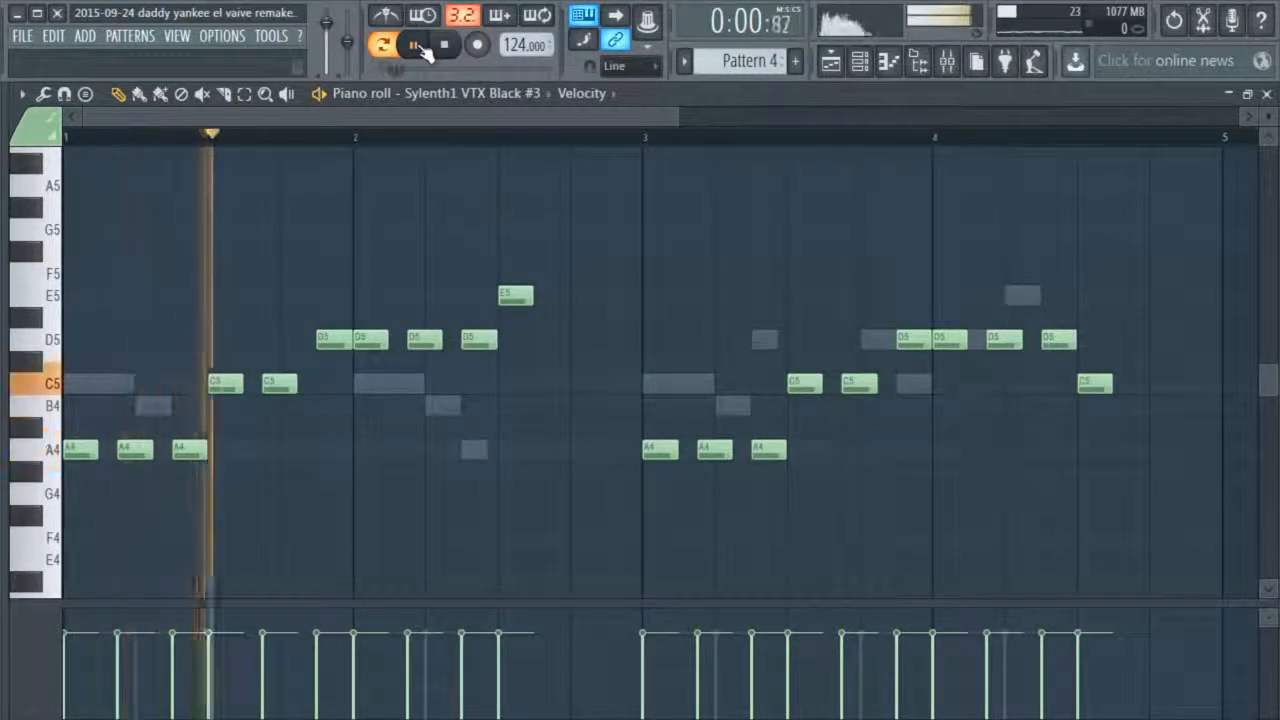
pyautogui.click(447, 50)
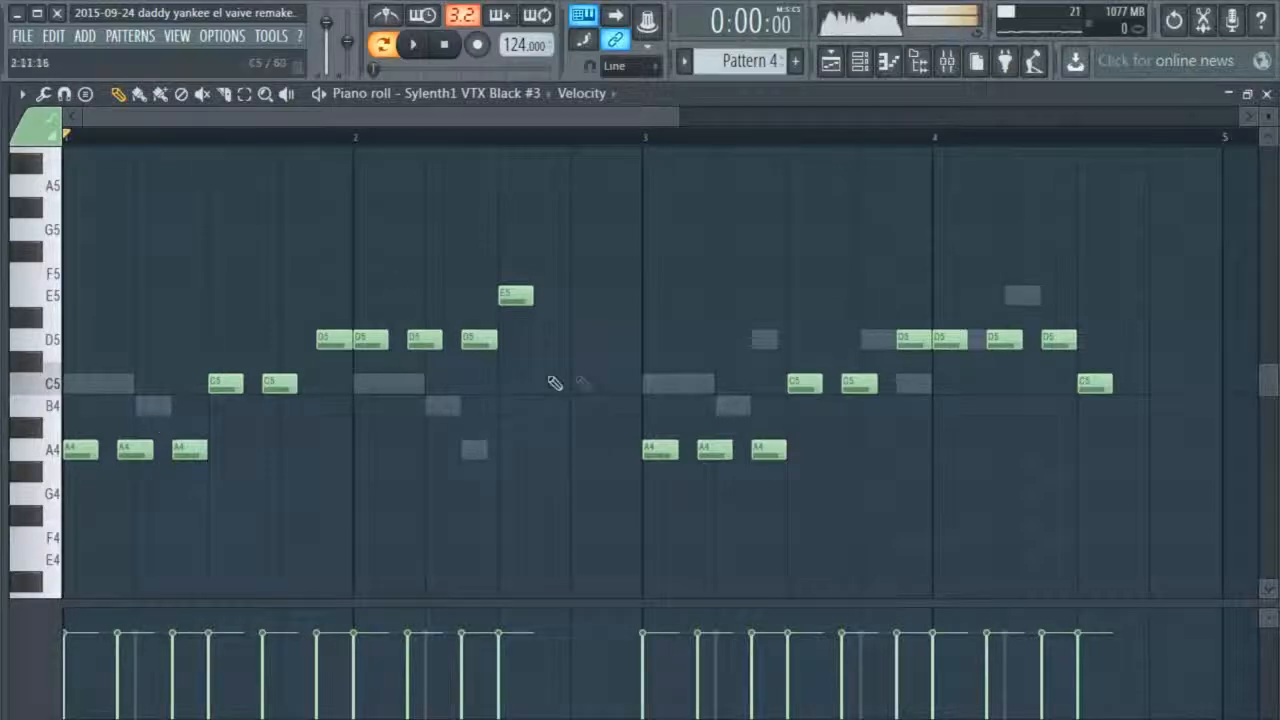
pyautogui.click(418, 44)
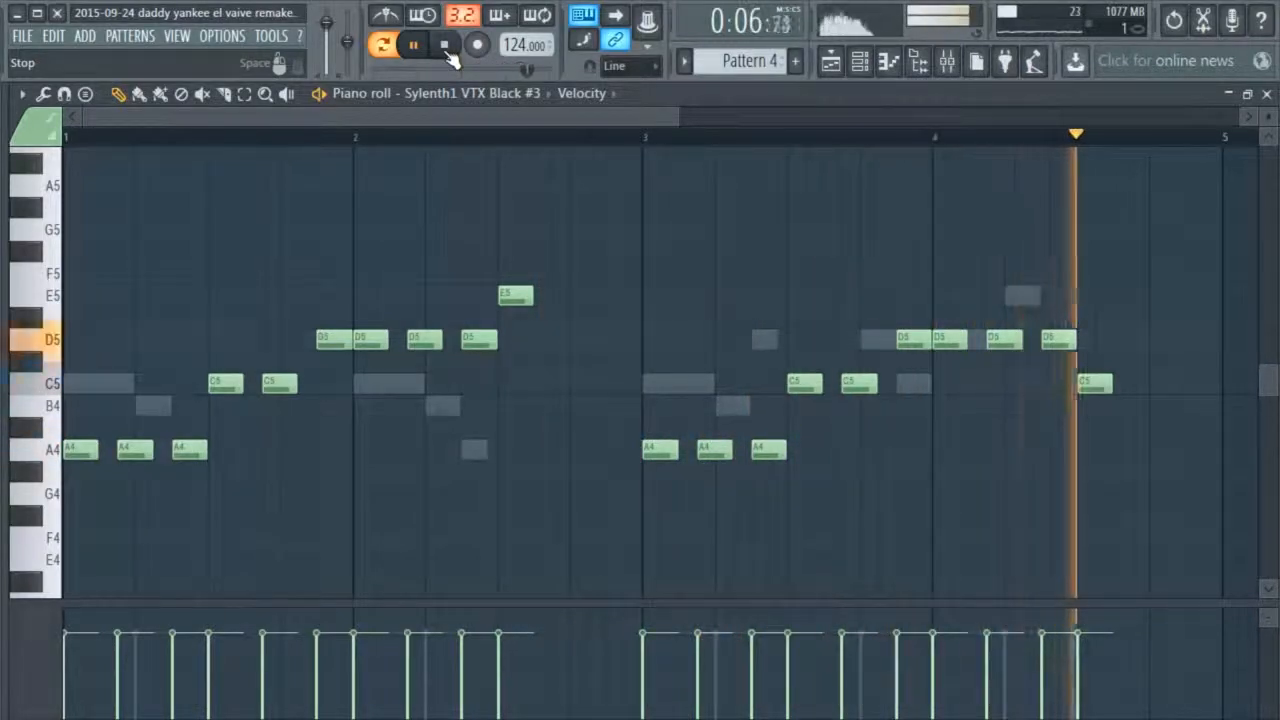
pyautogui.click(446, 46)
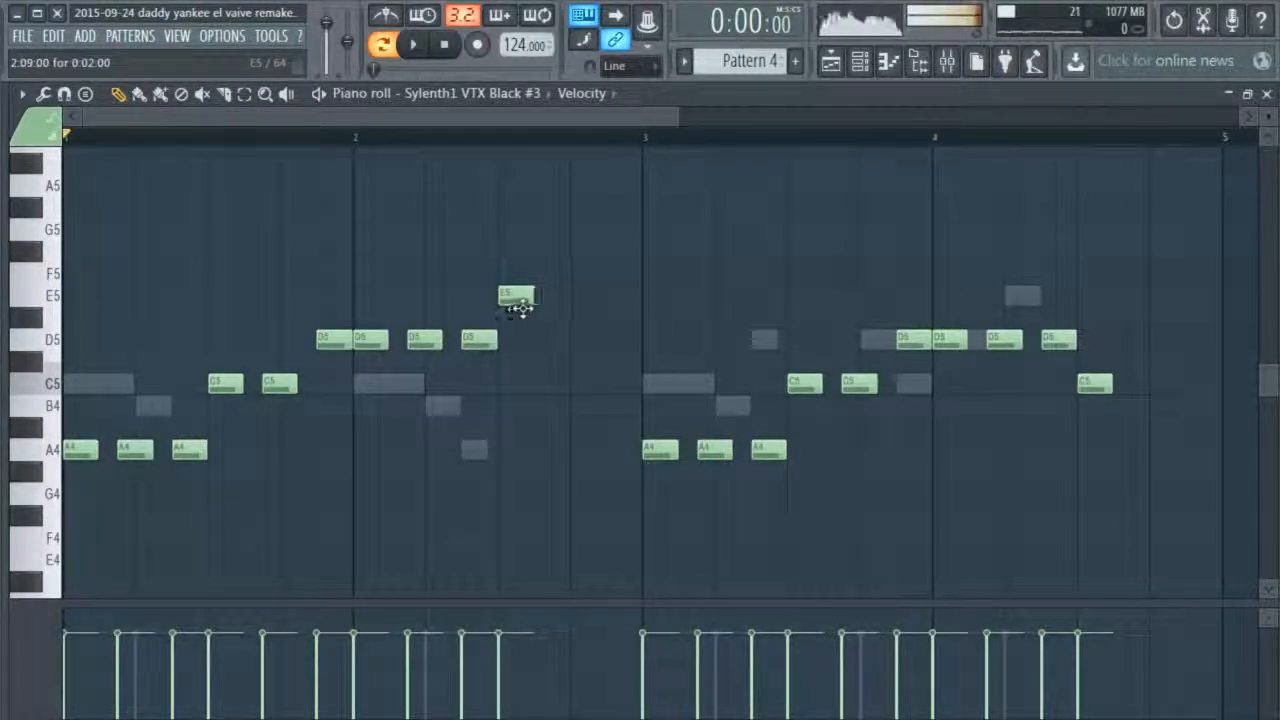
pyautogui.moveTo(522, 307)
pyautogui.mouseDown()
pyautogui.moveTo(522, 390)
pyautogui.moveTo(522, 322)
pyautogui.mouseUp()
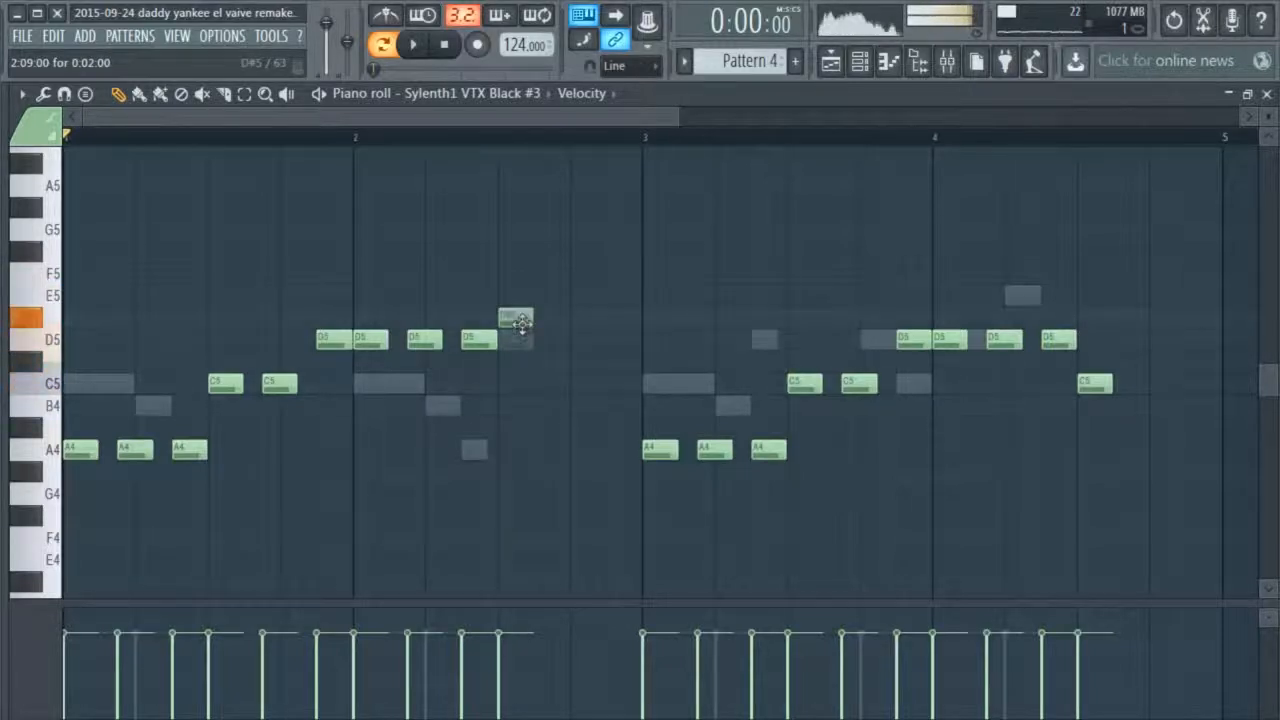
pyautogui.click(1267, 93)
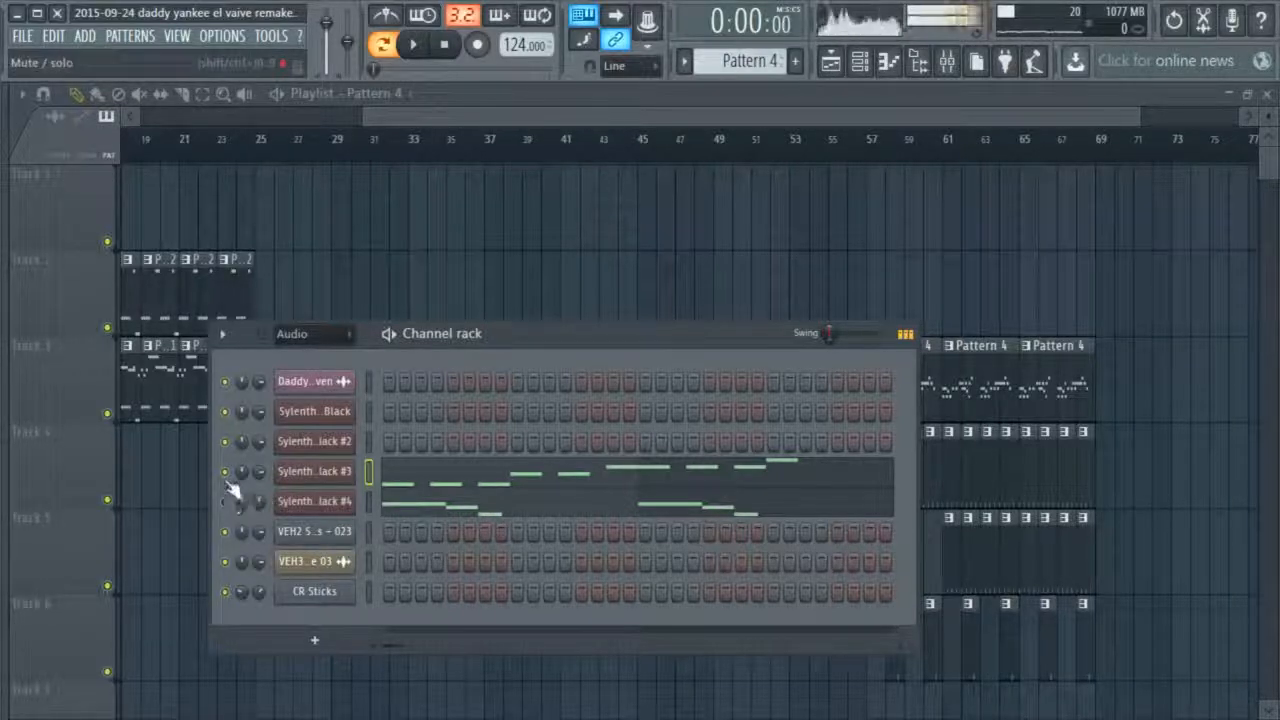
# Play the Sylenth1 #4 melody of Pattern 4 in its piano roll and highlight all its notes
pyautogui.rightClick(346, 500)
pyautogui.click(370, 497)
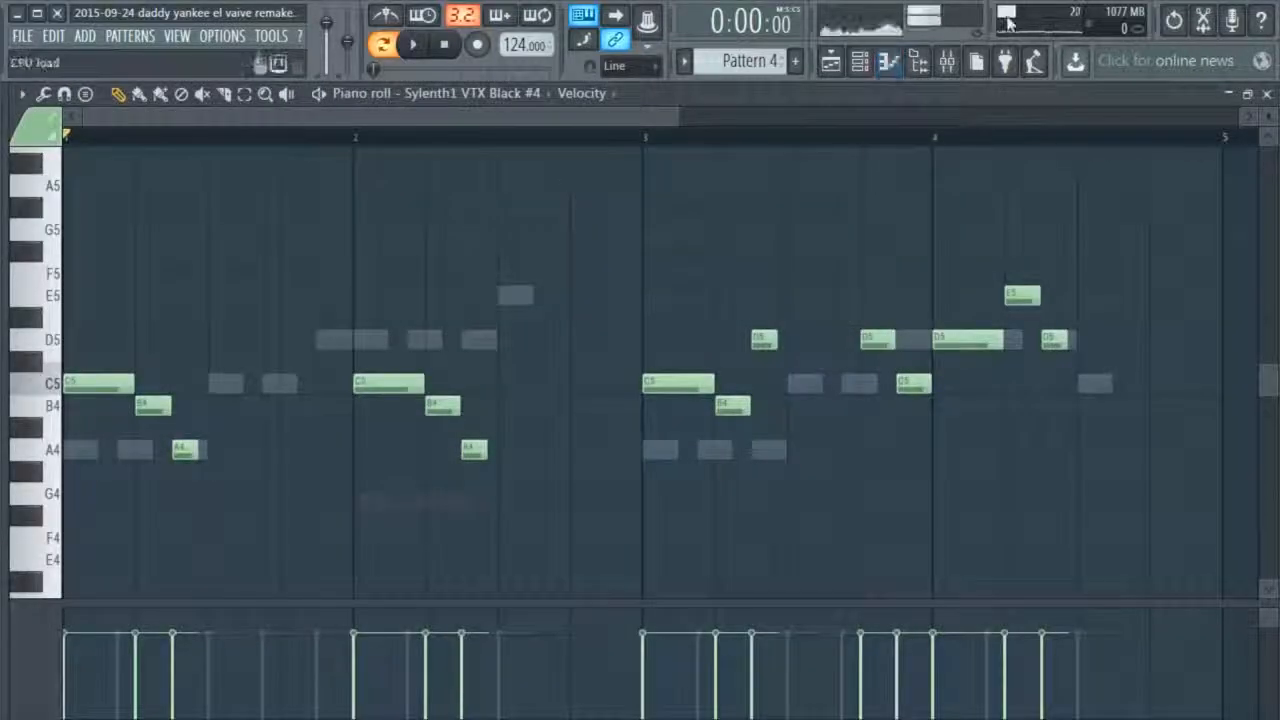
pyautogui.click(946, 62)
pyautogui.press('F9')
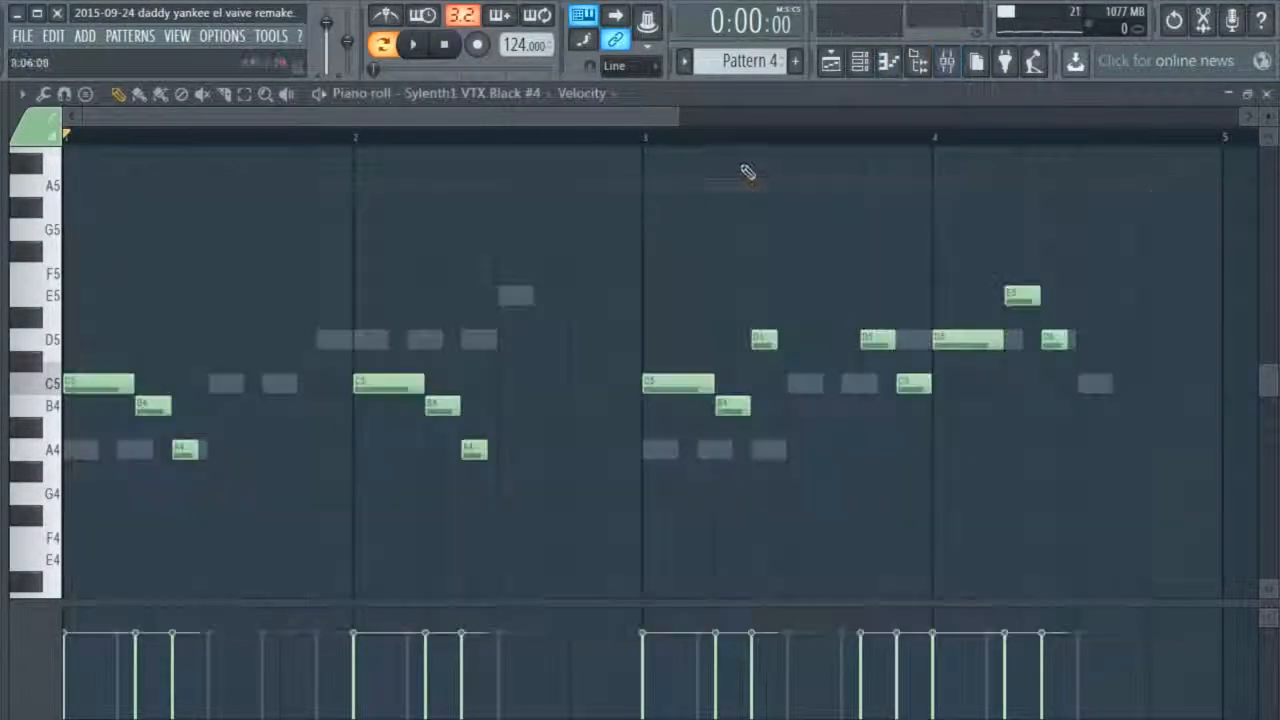
pyautogui.click(420, 46)
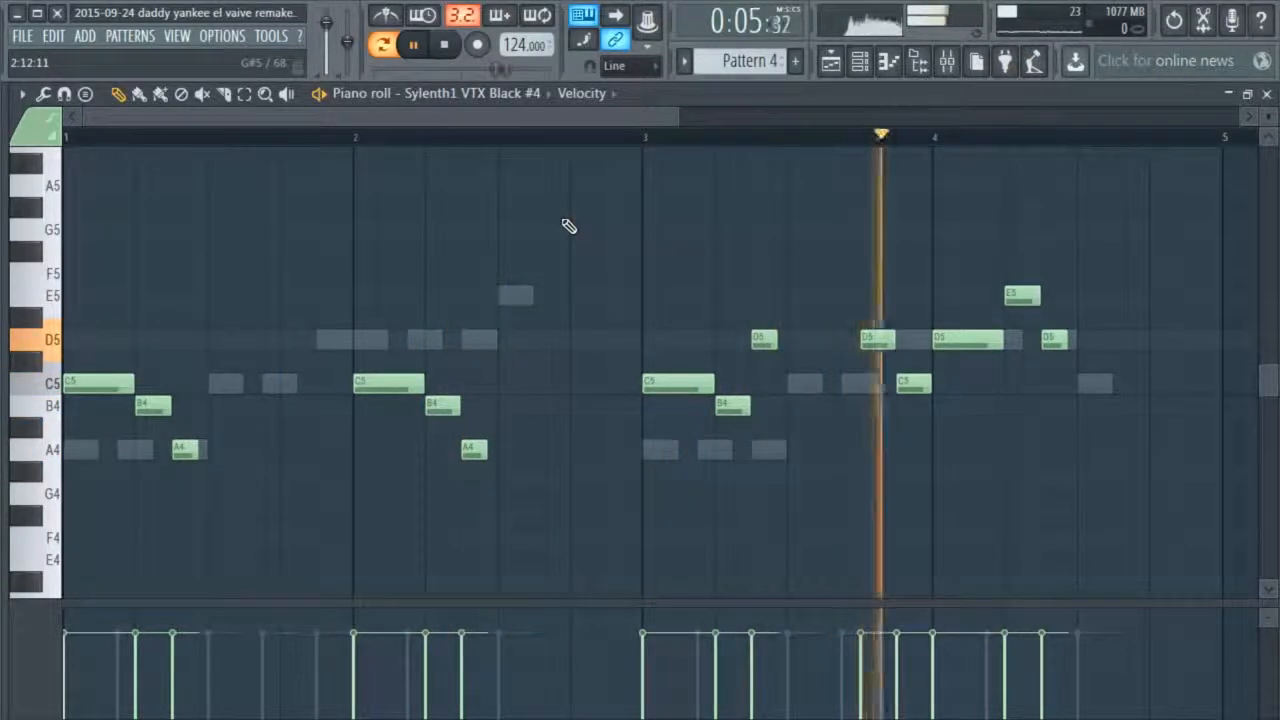
pyautogui.press('space')
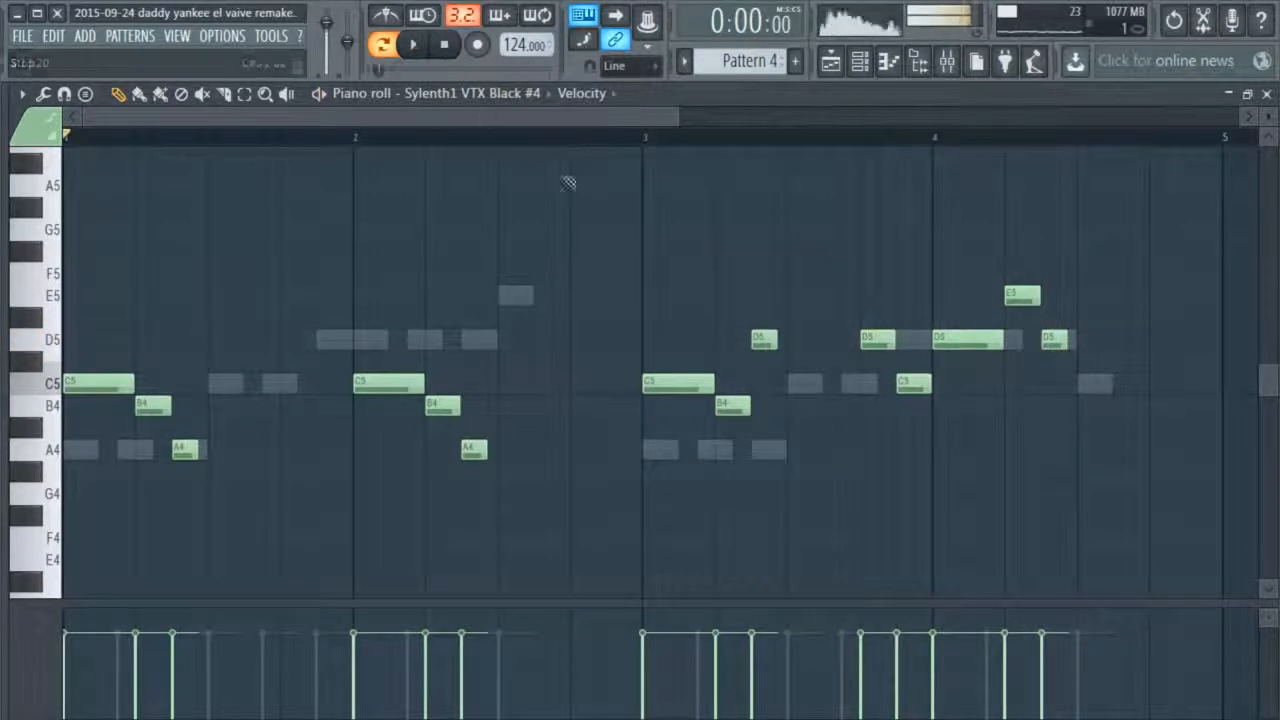
pyautogui.hotkey('ctrl', 'a')
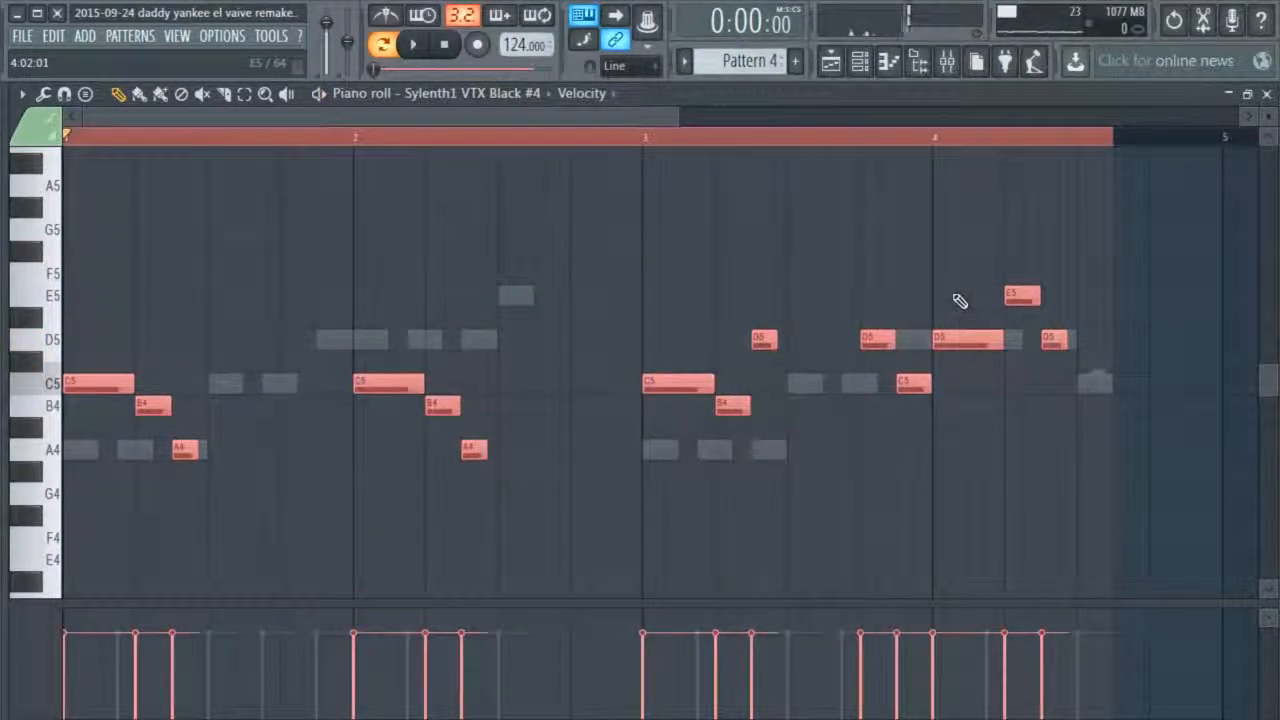
pyautogui.keyDown('ctrl'); pyautogui.click(890, 147); pyautogui.keyUp('ctrl')
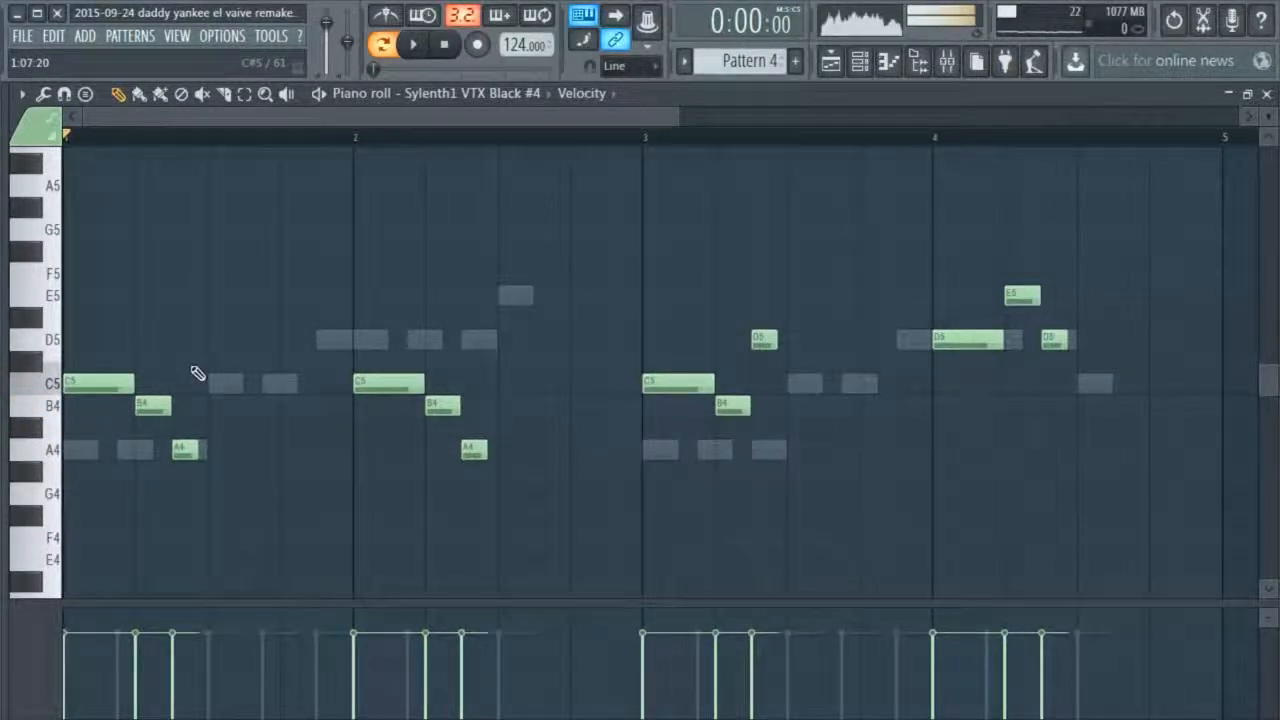
# Try reusing the three-note C5, B4, A4 phrase from bar 1 of Sylenth1 #4 on bars 2, 3 and 4
pyautogui.moveTo(197, 409); pyautogui.dragTo(64, 506)
pyautogui.moveTo(110, 392); pyautogui.dragTo(417, 394)
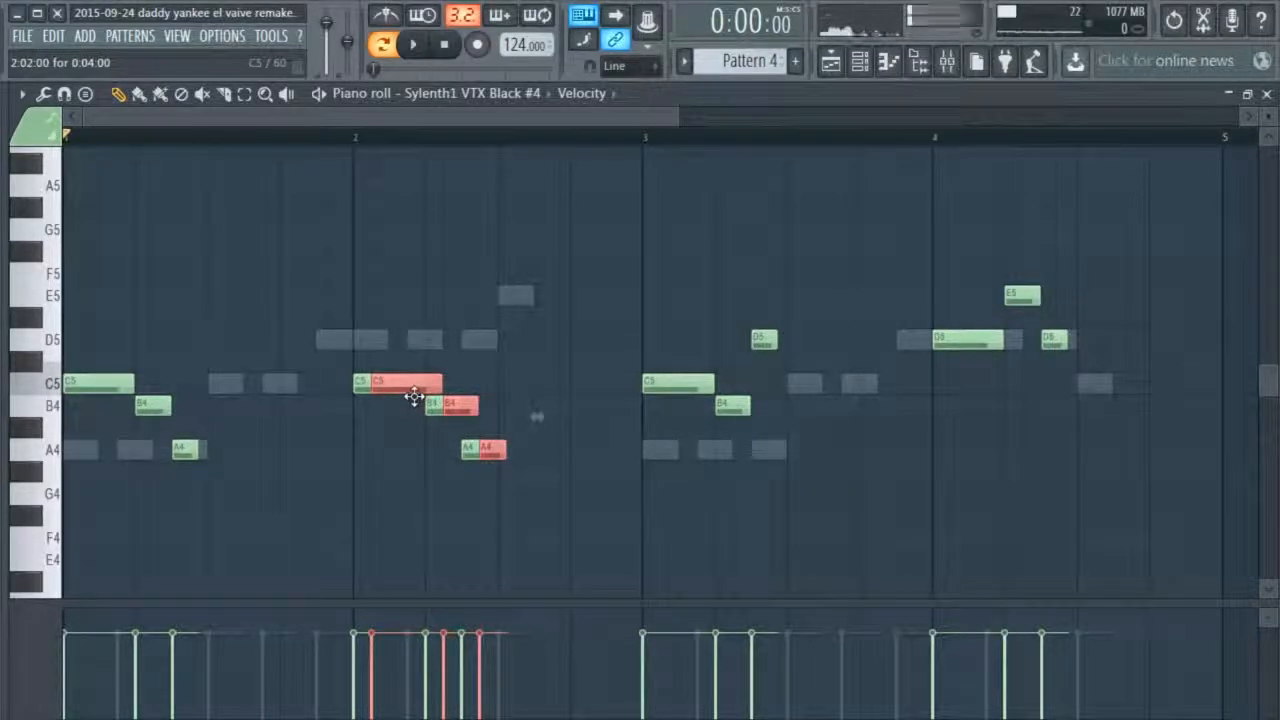
pyautogui.moveTo(414, 396); pyautogui.dragTo(693, 393)
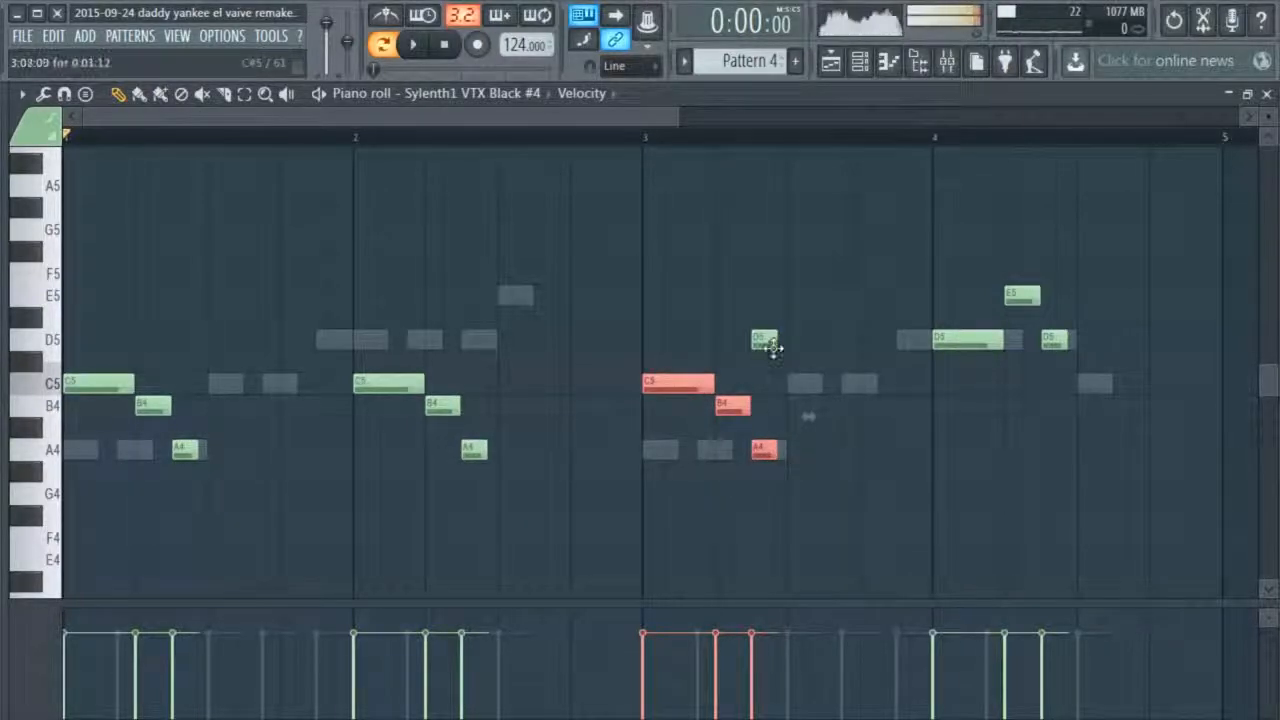
pyautogui.moveTo(680, 400); pyautogui.dragTo(971, 345)
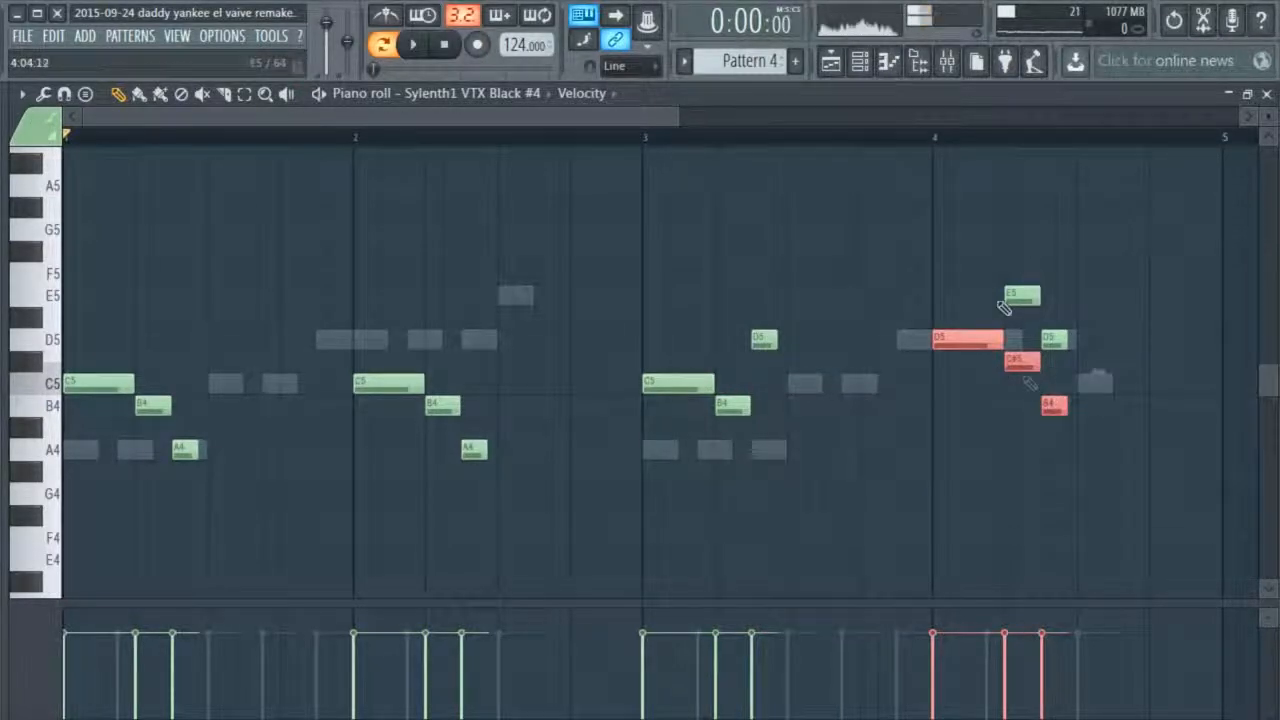
pyautogui.press('Delete')
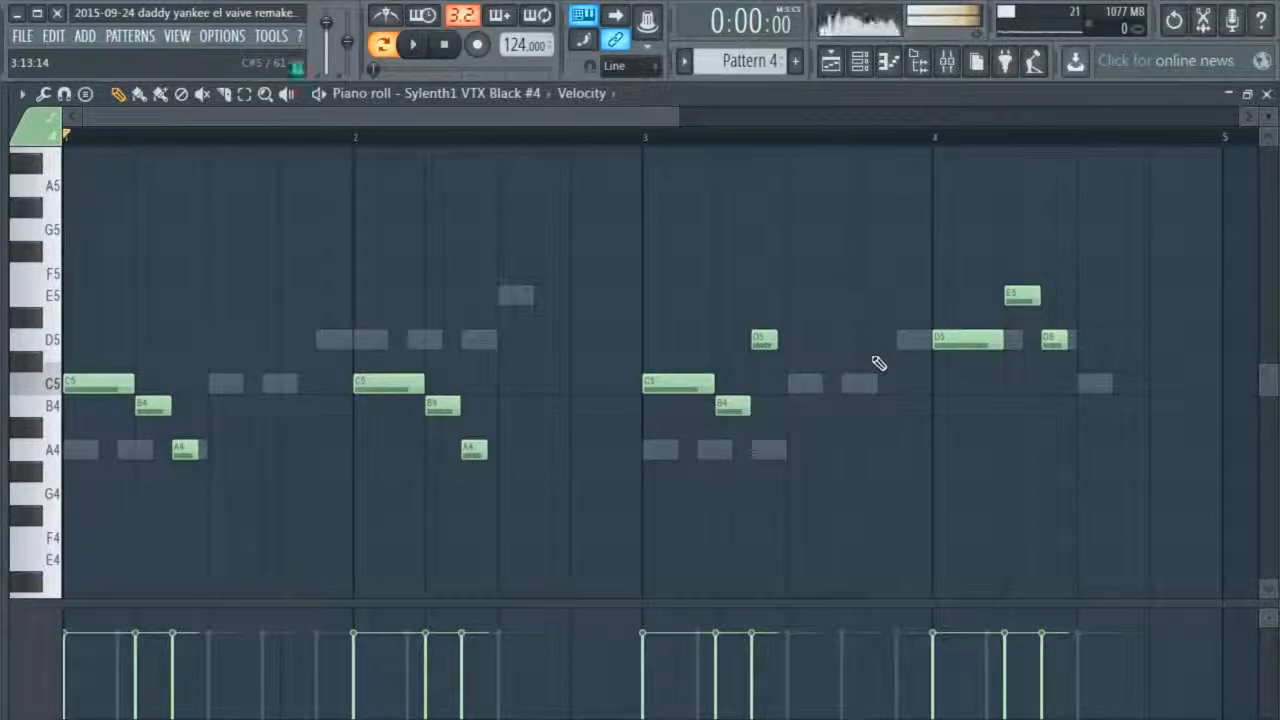
# Put the D5 and C5 notes back at the end of bar 3 in Sylenth1 #4 and play the melody
pyautogui.hotkey('ctrl', 'v')
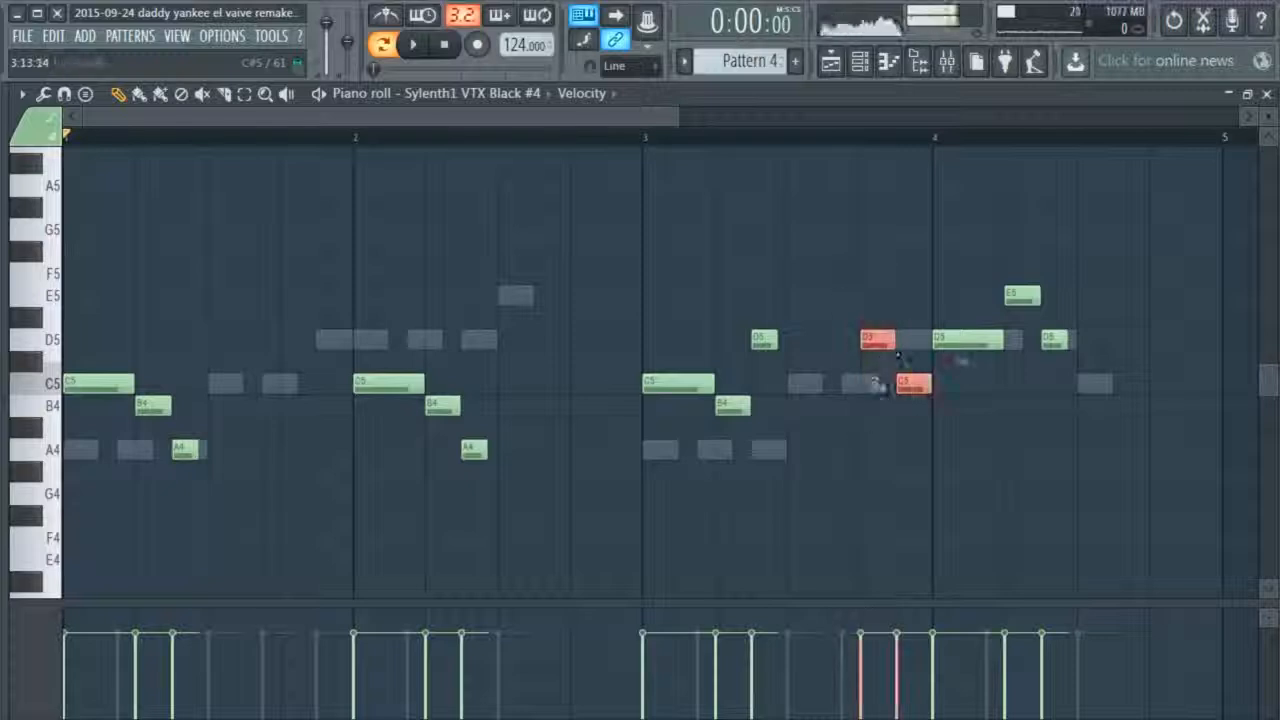
pyautogui.keyDown('ctrl'); pyautogui.click(862, 404); pyautogui.keyUp('ctrl')
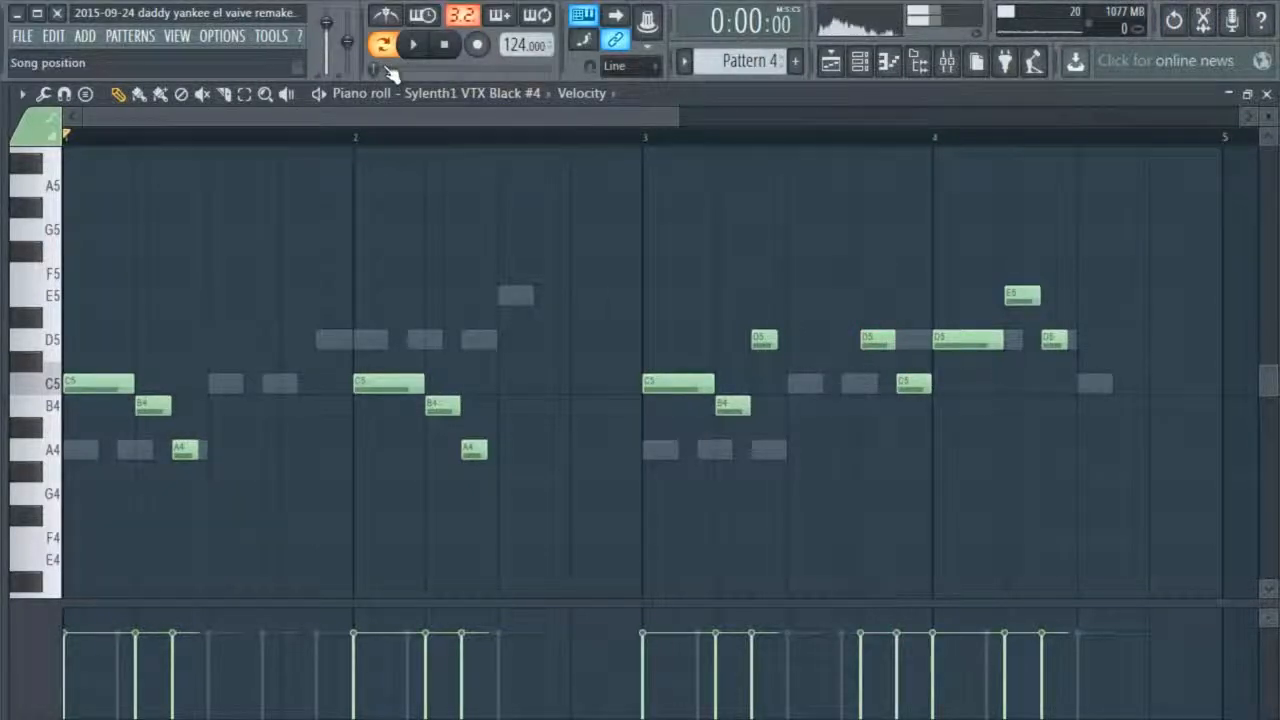
pyautogui.press('space')
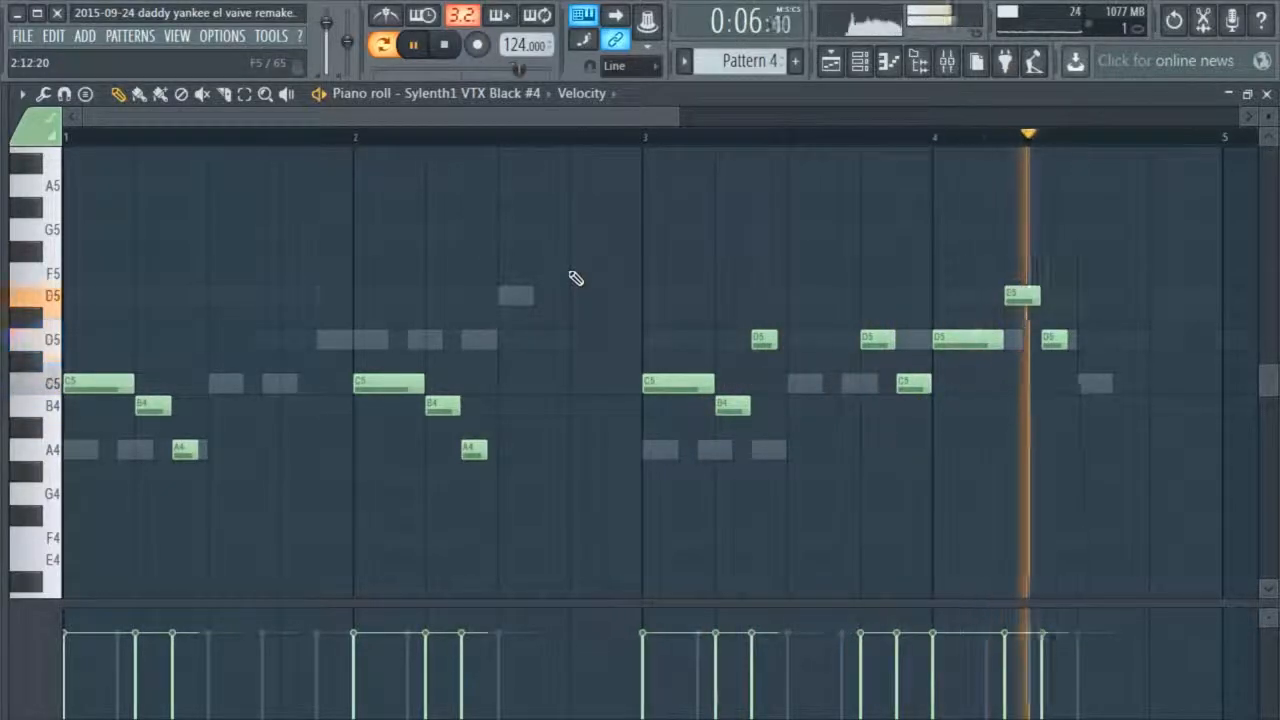
pyautogui.click(1267, 95)
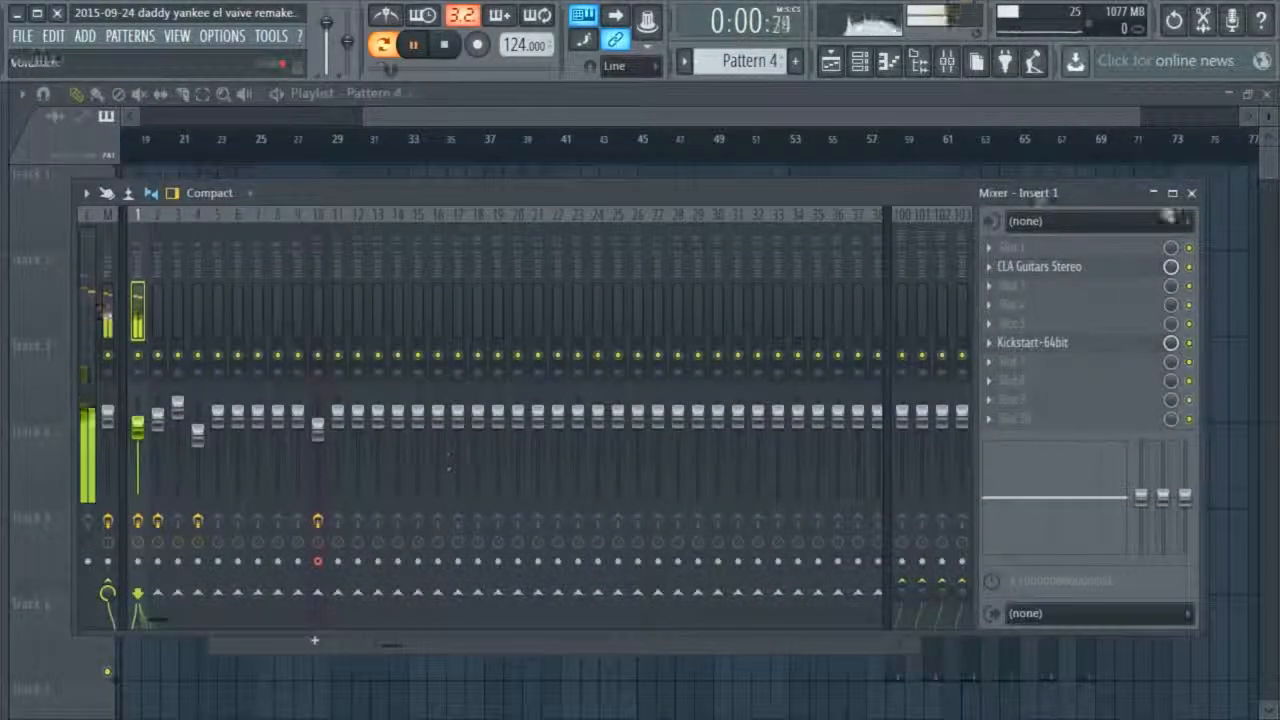
pyautogui.press('space')
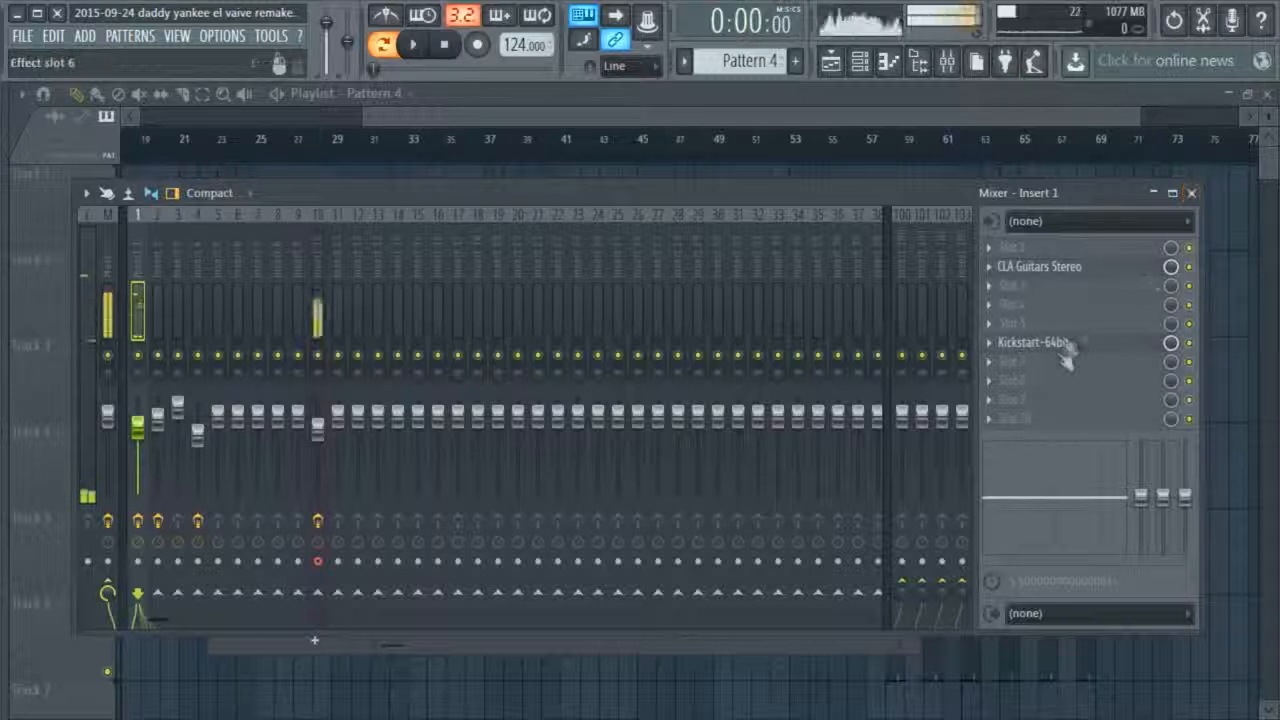
pyautogui.click(1191, 192)
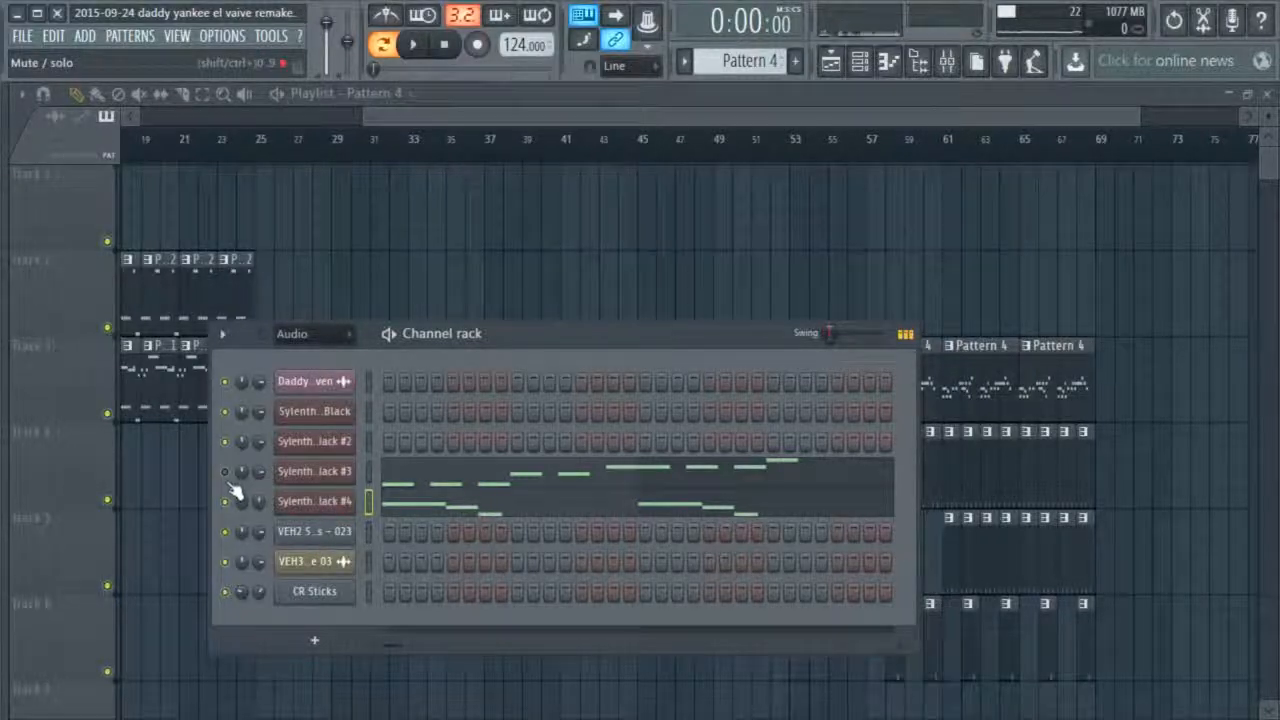
# Reopen the Sylenth1 #4 piano roll, sound the A4 key and play Pattern 4
pyautogui.rightClick(343, 513)
pyautogui.click(397, 502)
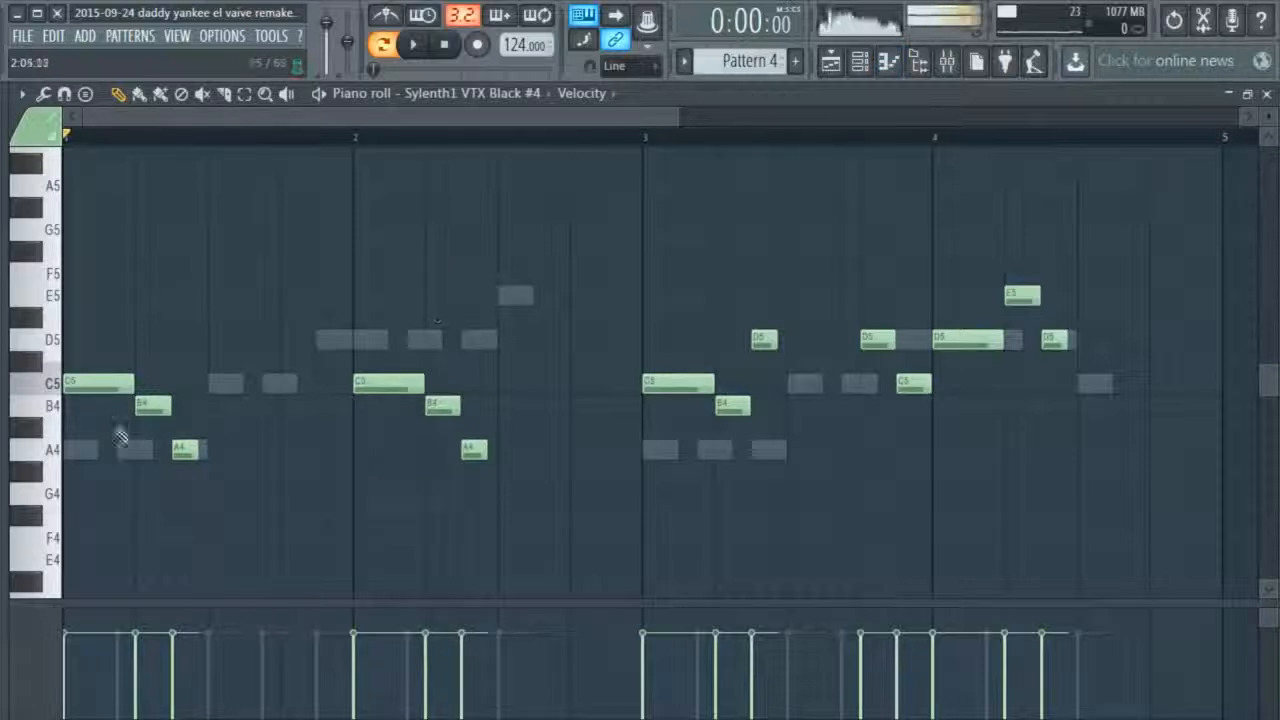
pyautogui.moveTo(105, 391)
pyautogui.mouseDown()
pyautogui.moveTo(108, 410)
pyautogui.moveTo(110, 390)
pyautogui.mouseUp()
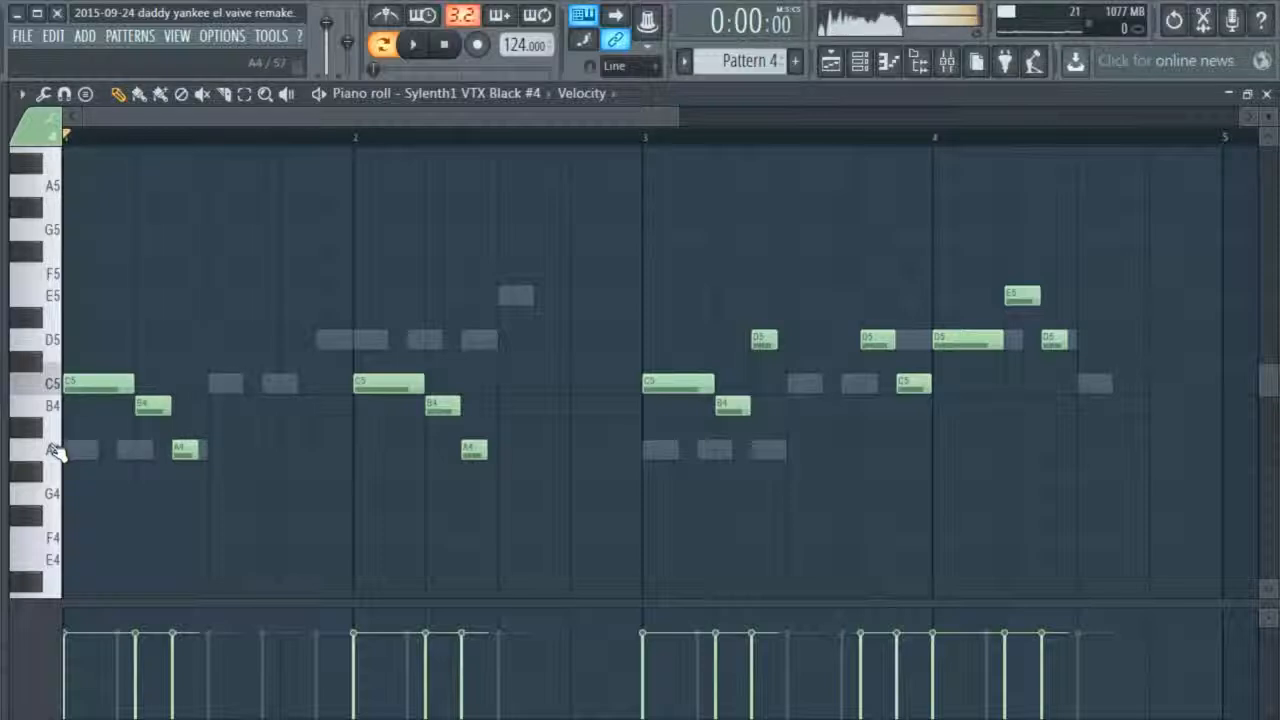
pyautogui.click(57, 453)
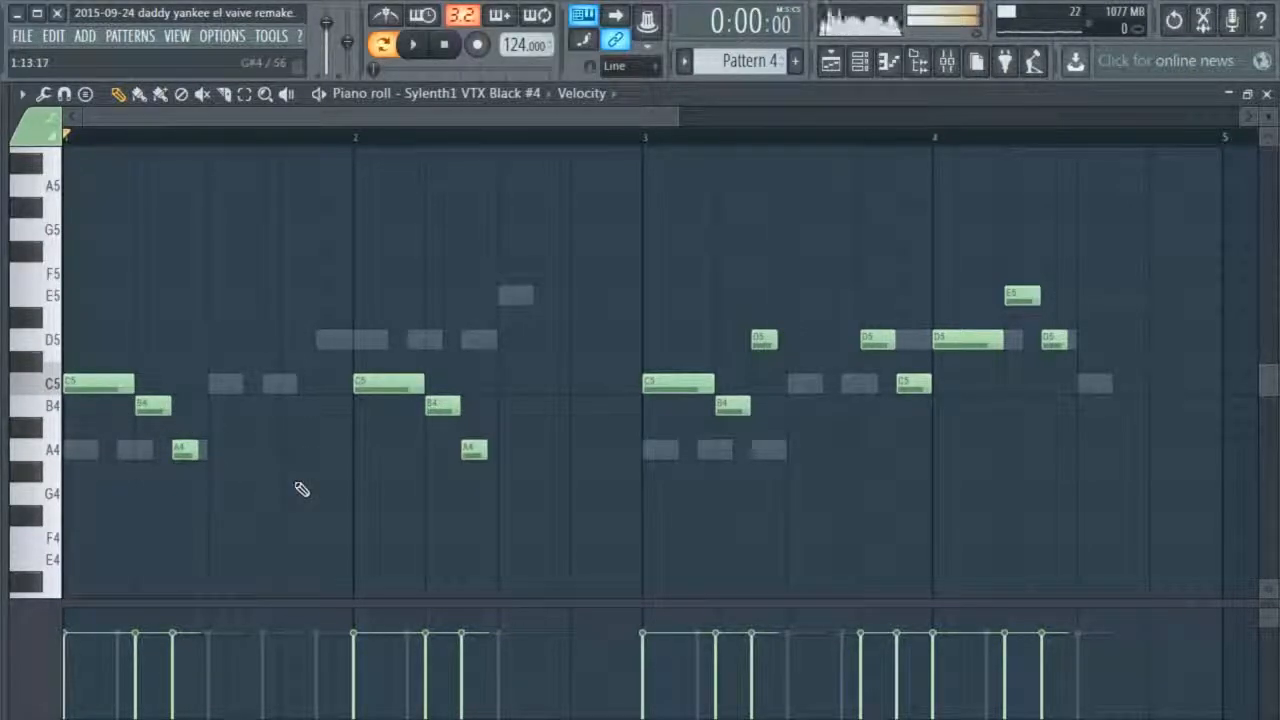
pyautogui.press('space')
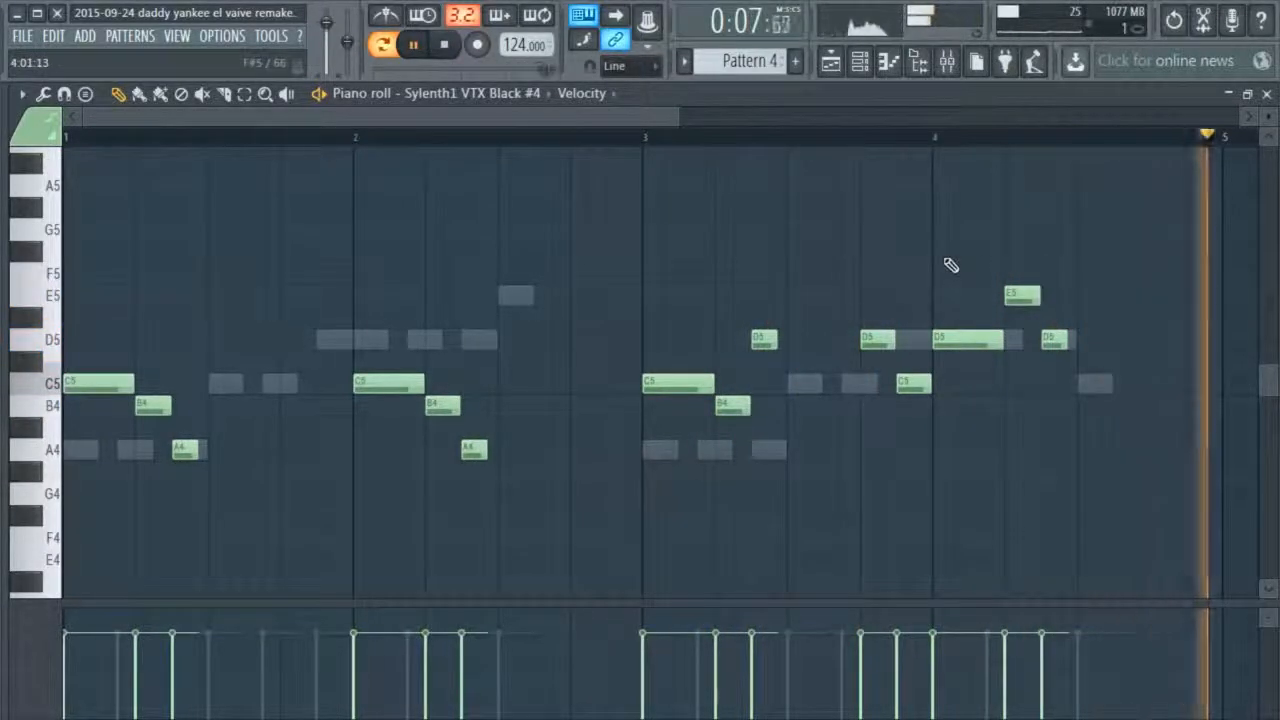
# Try filling every fourth step of the VEH2 channel in Pattern 4 during playback, and return to the playlist
pyautogui.click(1267, 94)
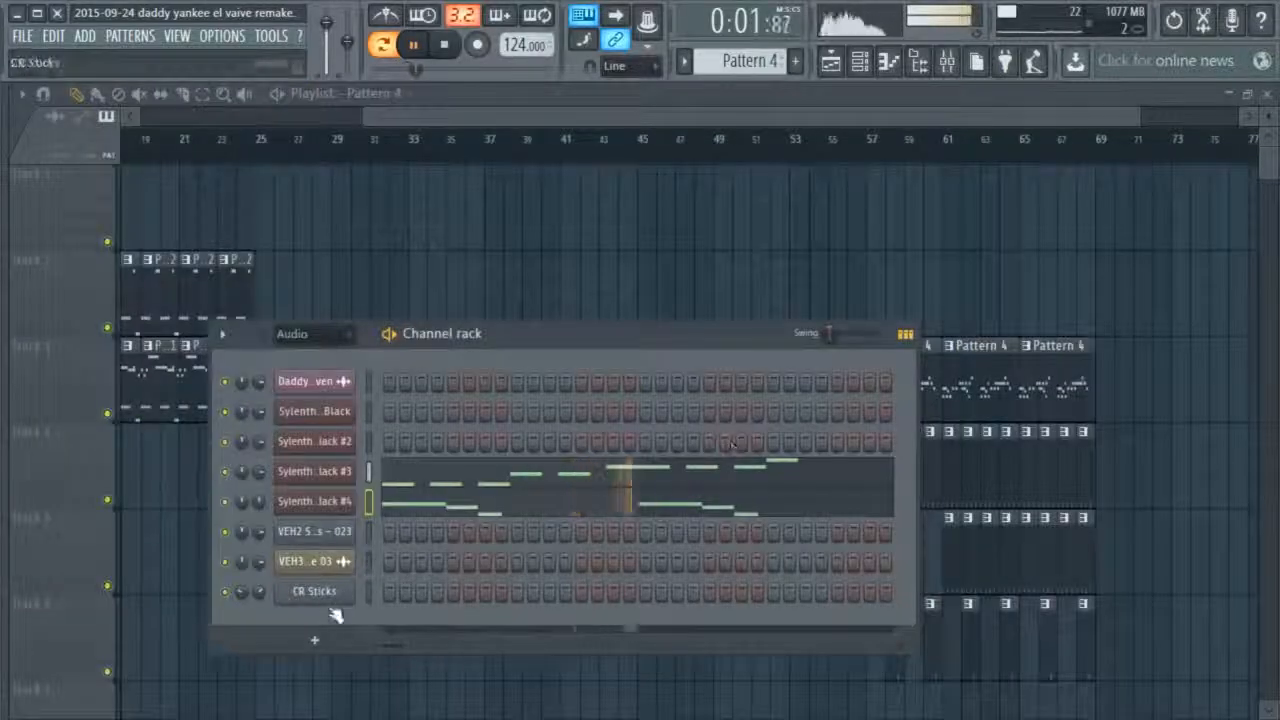
pyautogui.rightClick(314, 531)
pyautogui.click(585, 606)
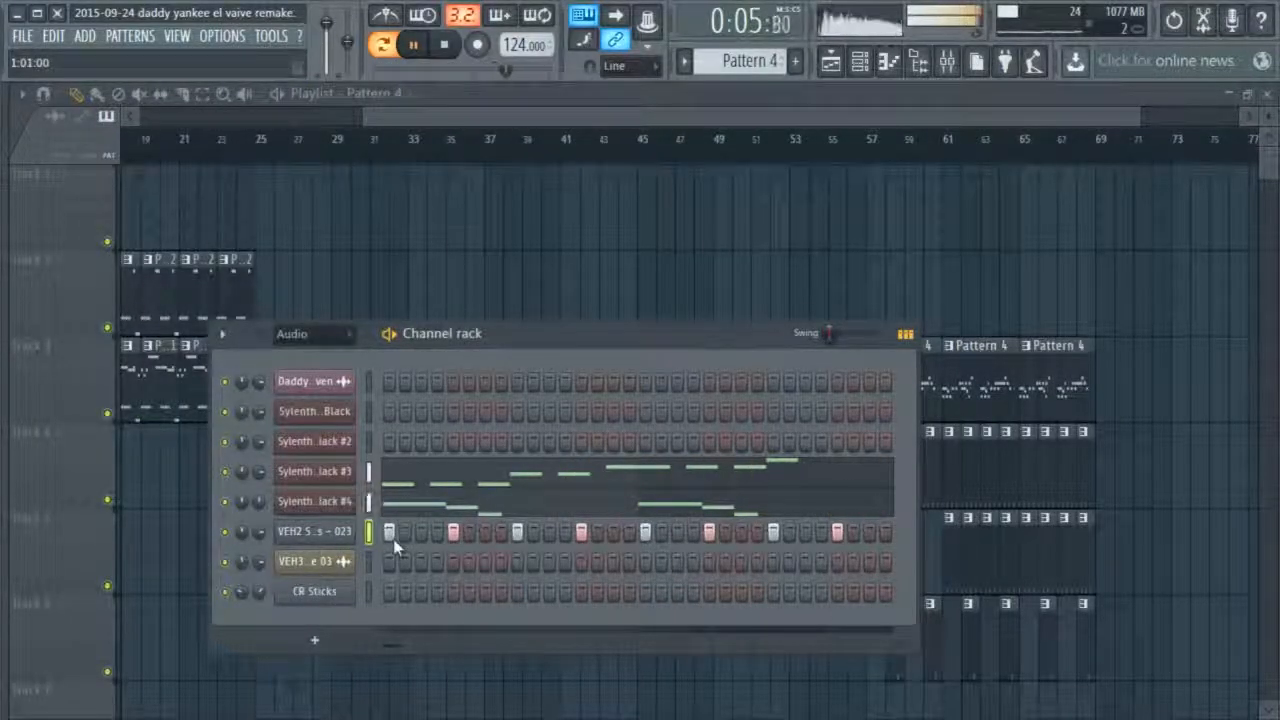
pyautogui.press('space')
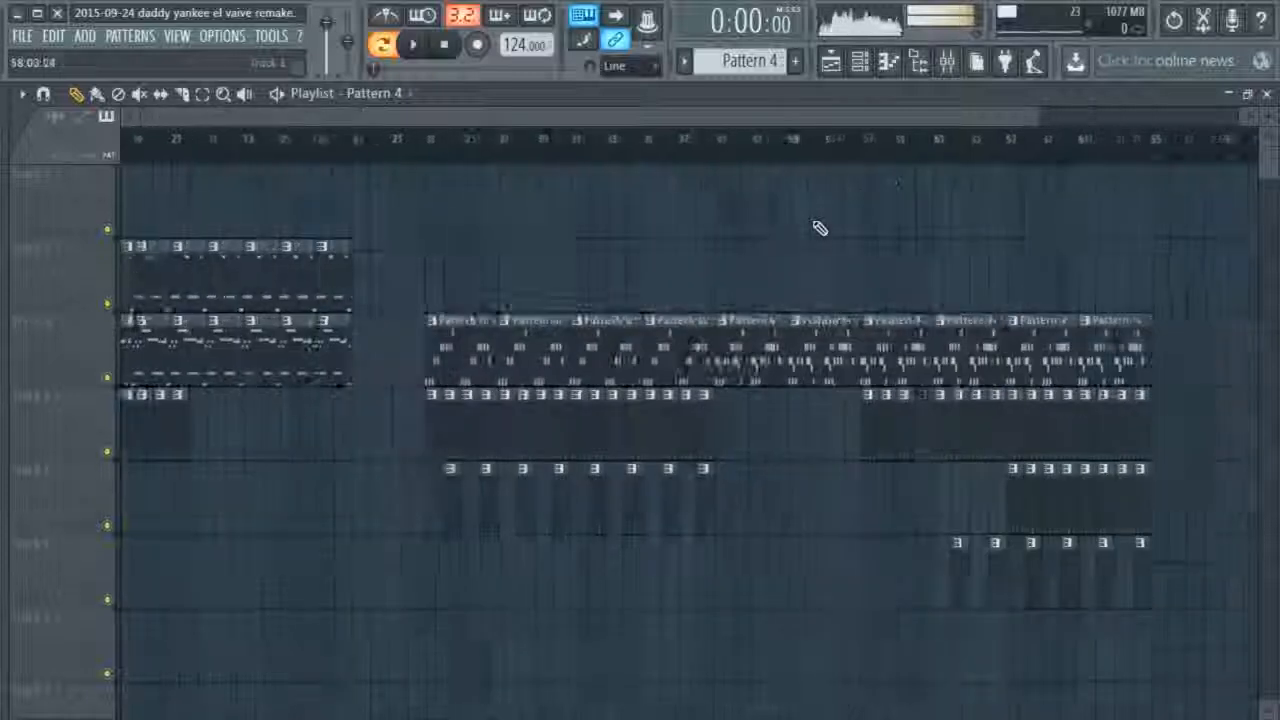
pyautogui.keyDown('ctrl'); pyautogui.rightClick(819, 227); pyautogui.keyUp('ctrl')
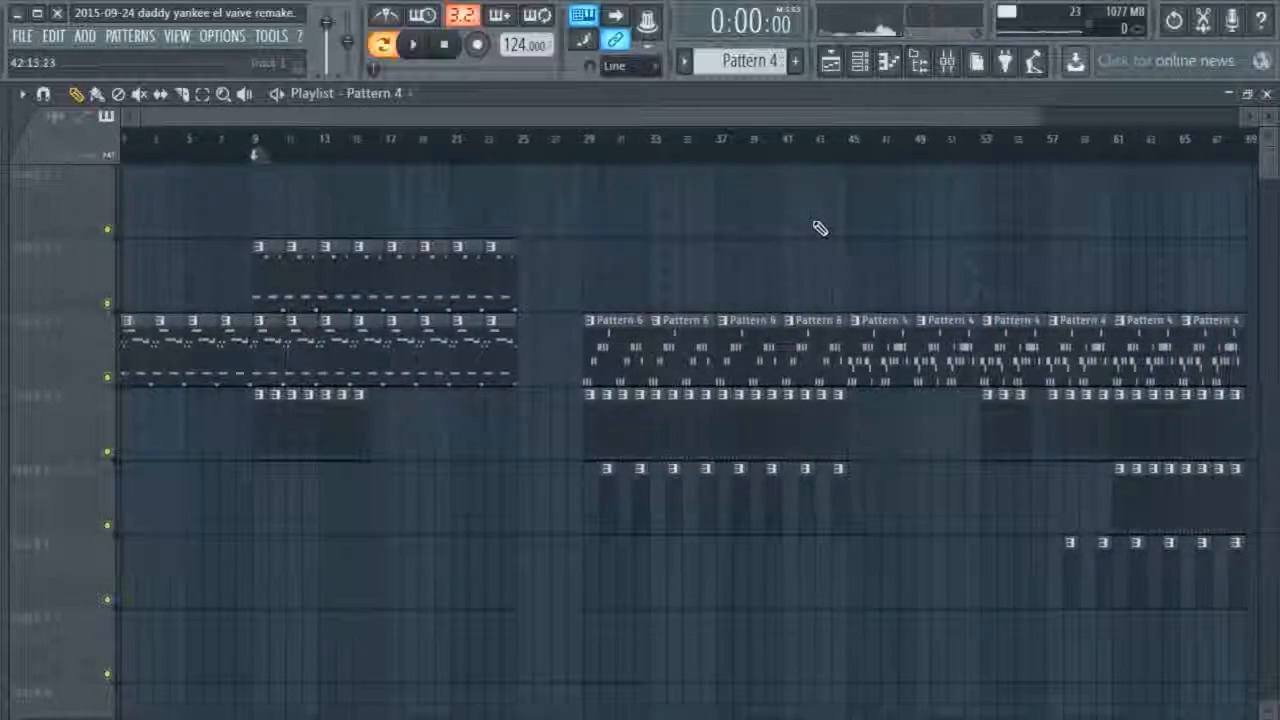